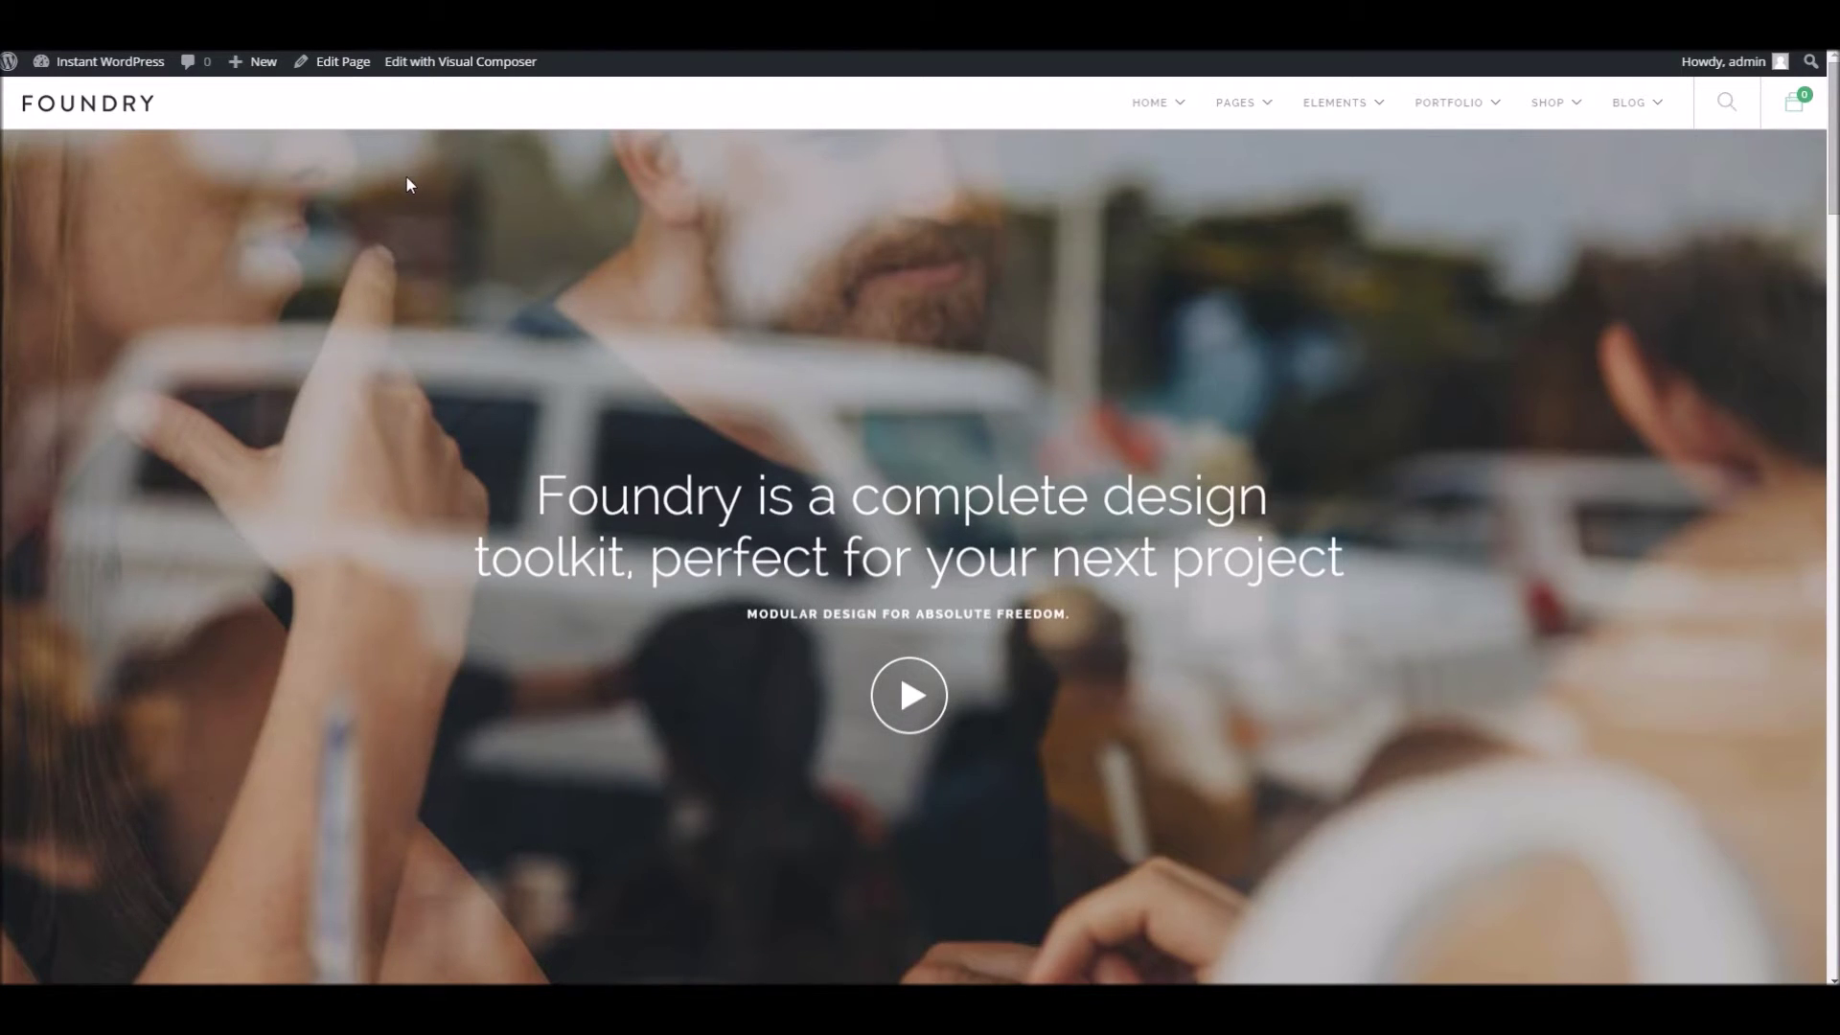
Go to the site's admin dashboard and open the theme customizer
mouse_move(101, 62)
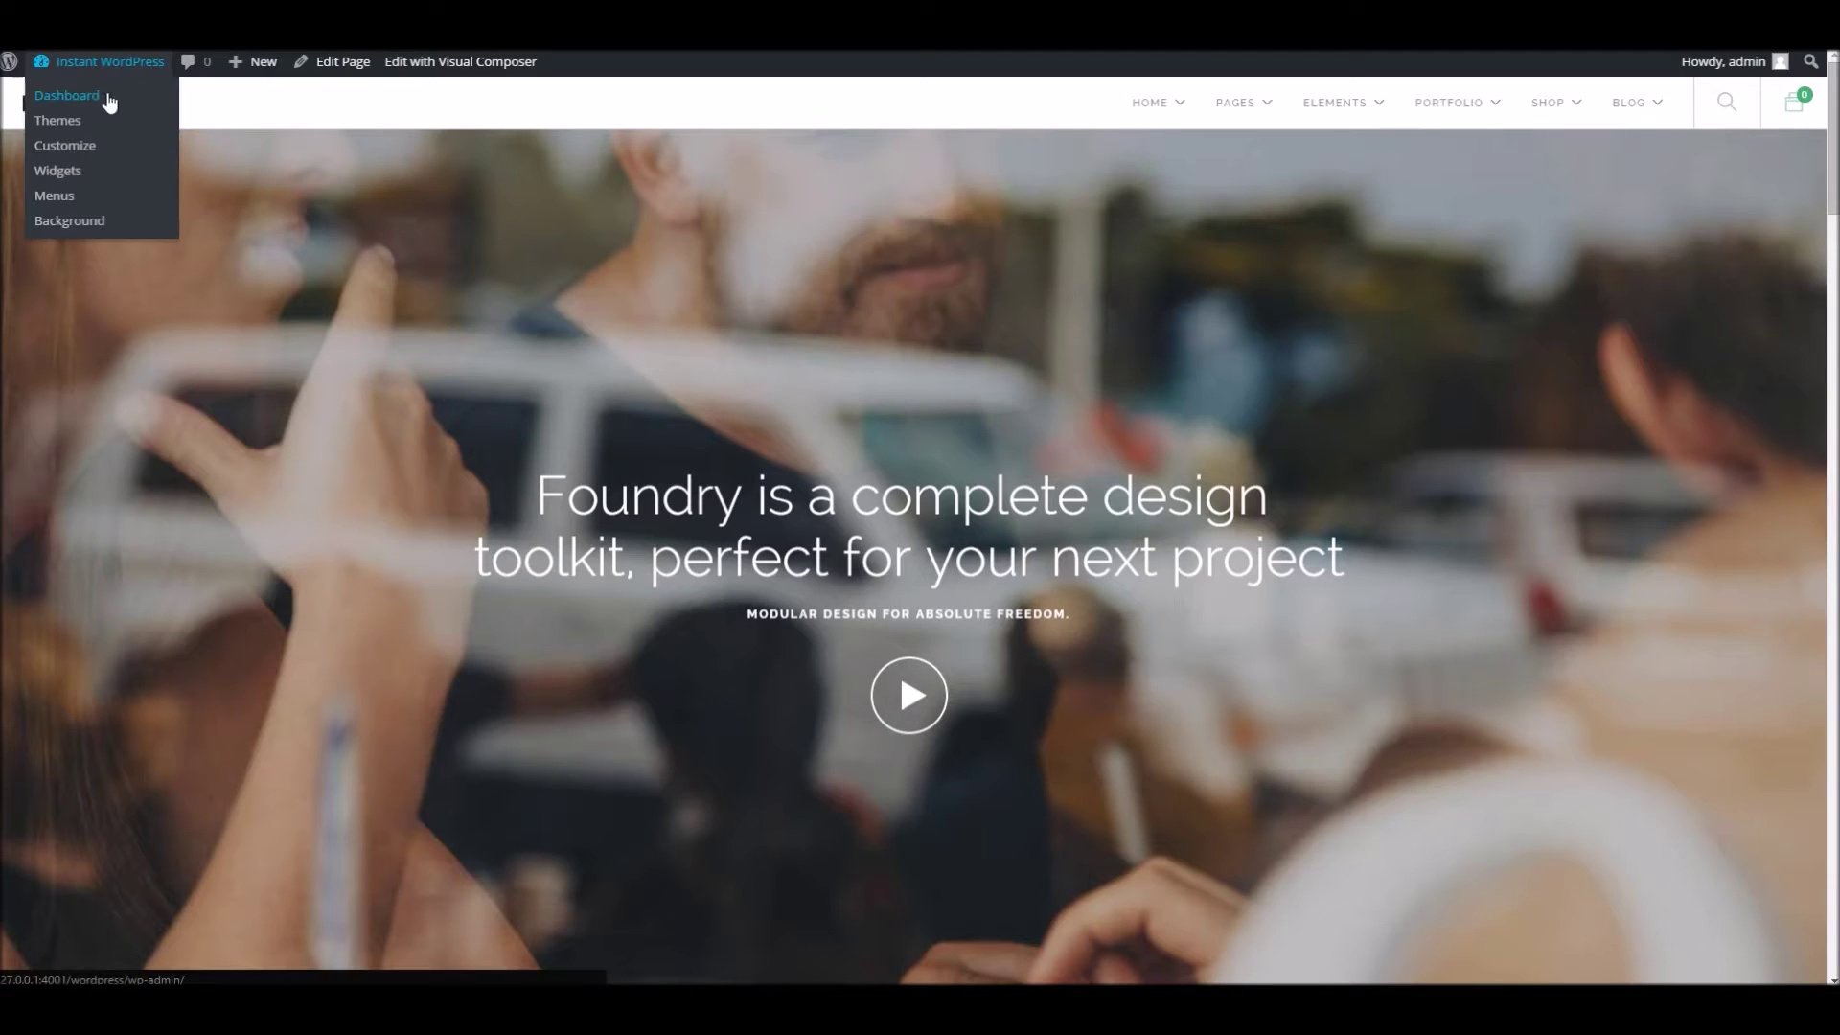
click(60, 94)
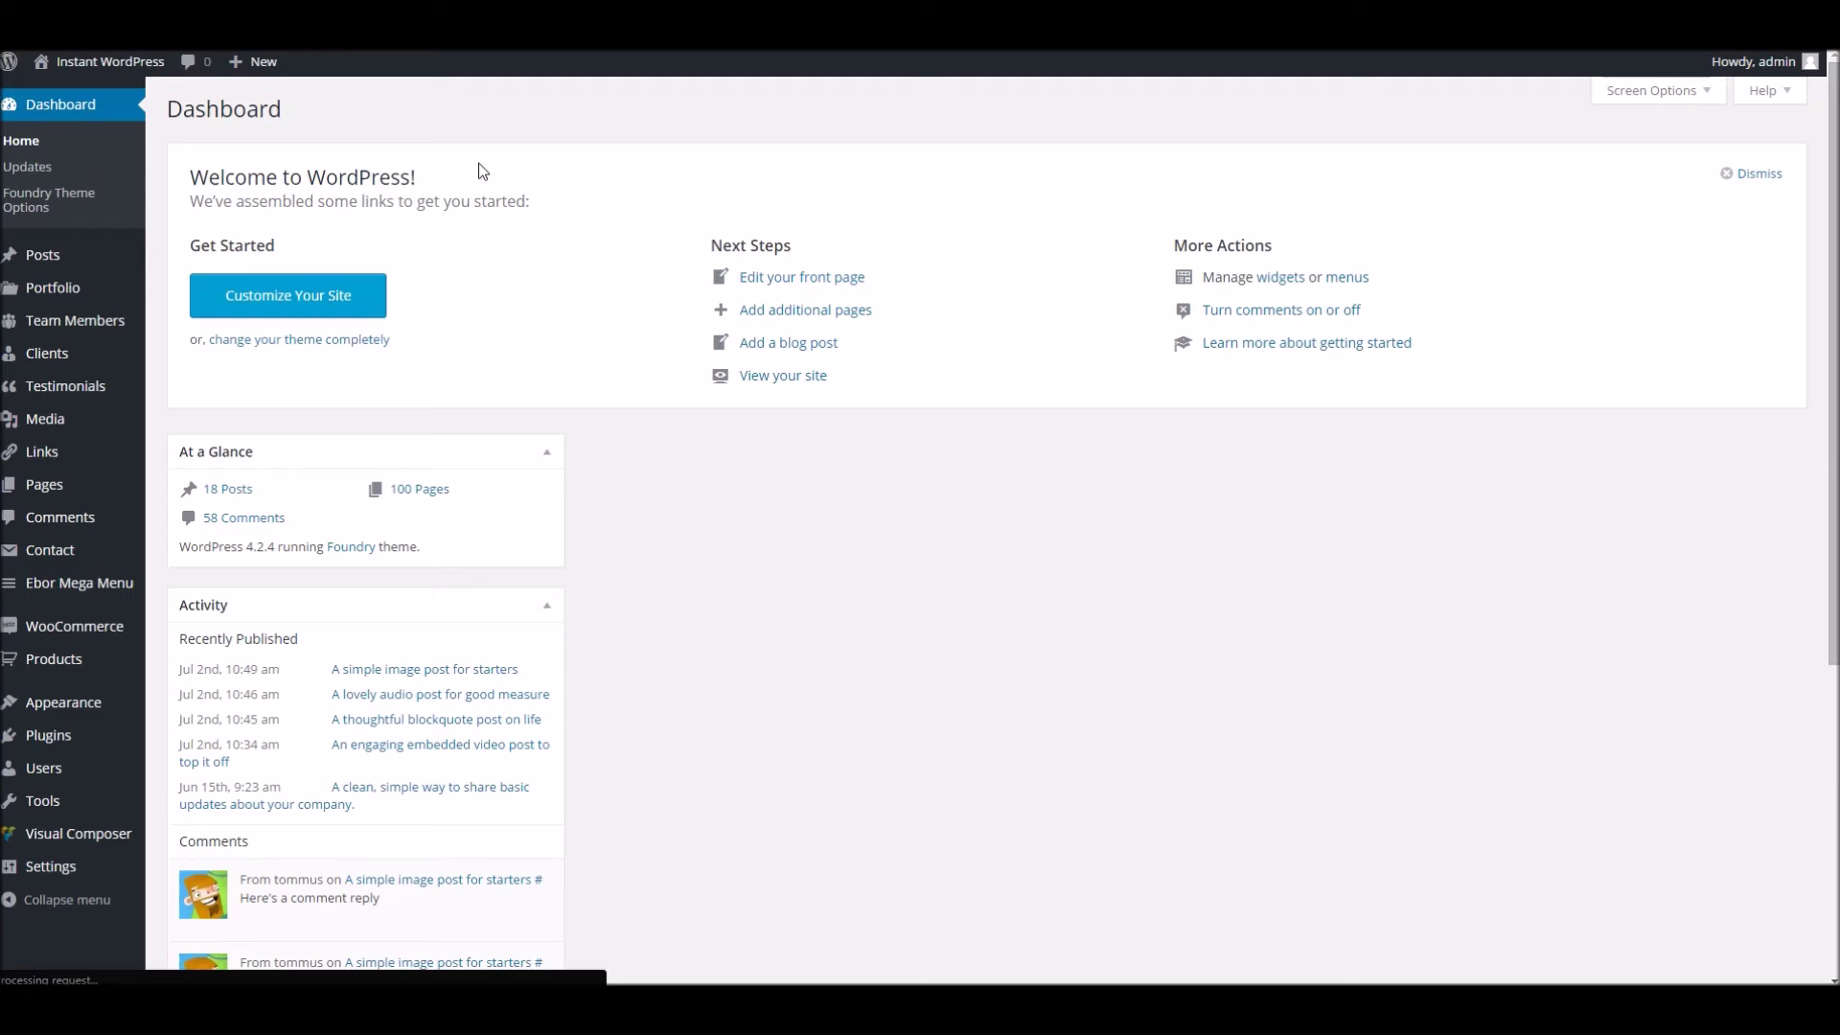
mouse_move(86, 702)
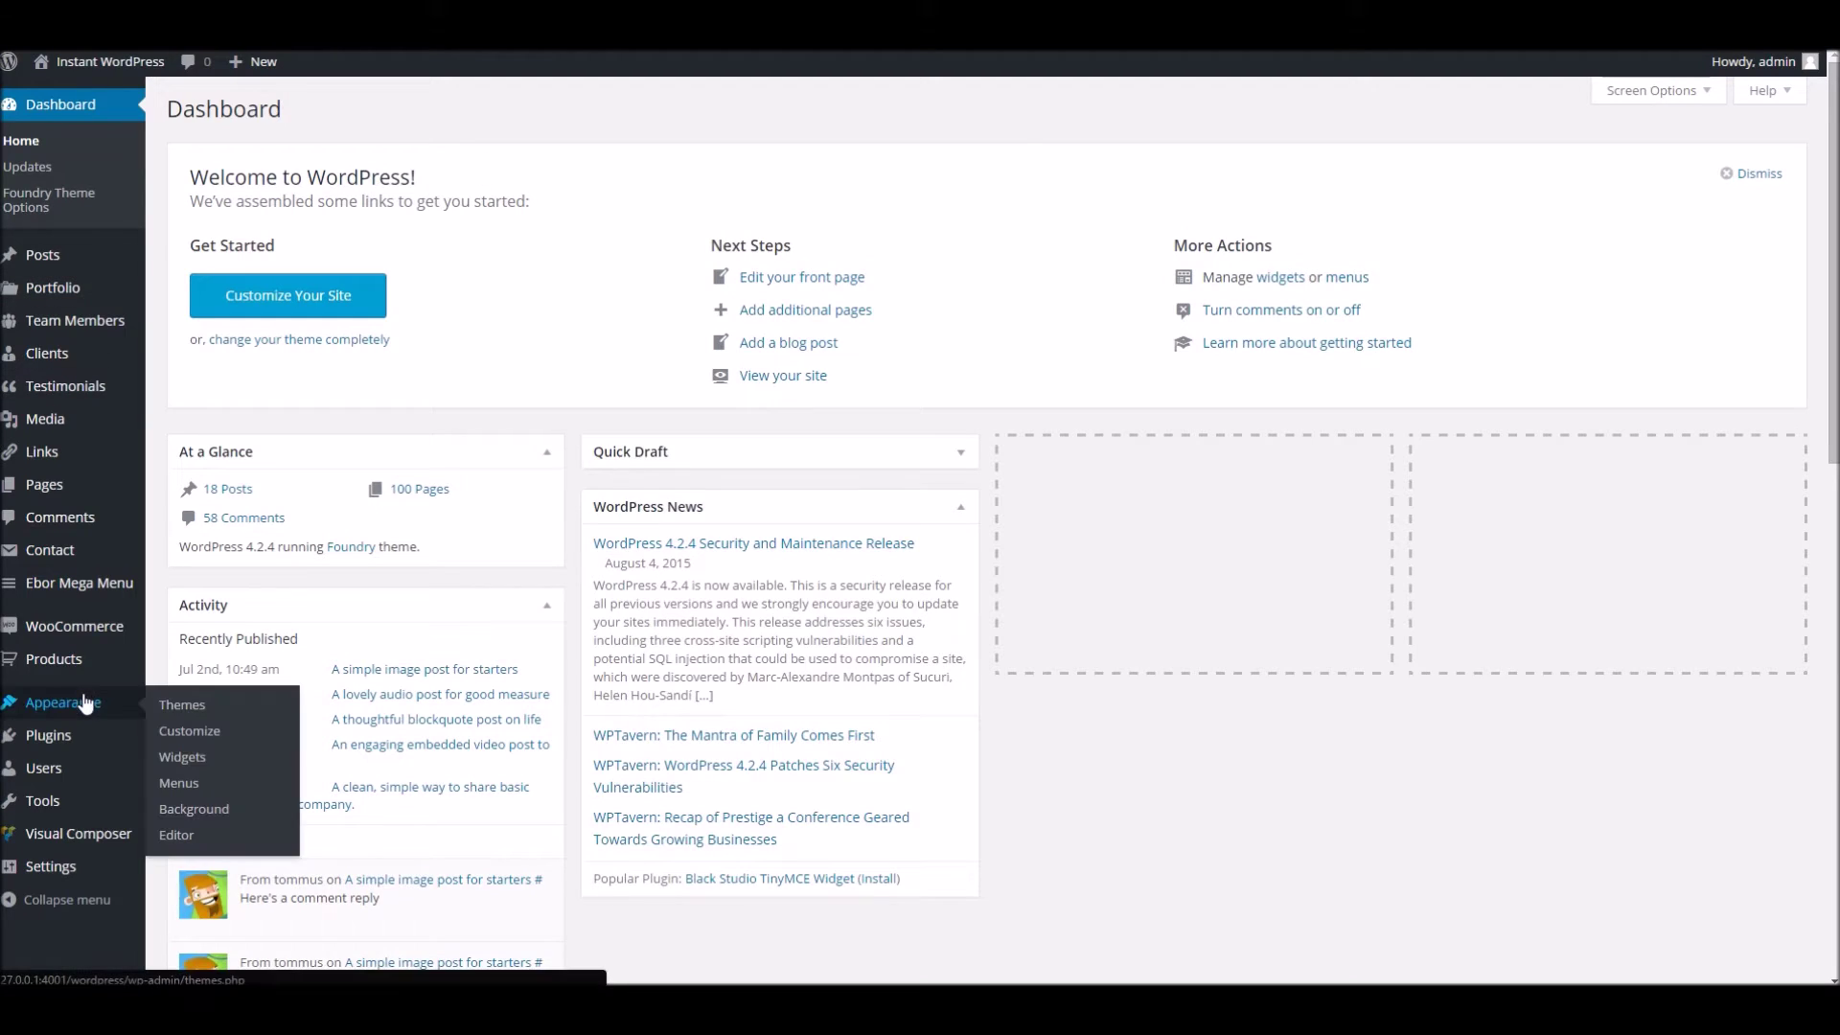
click(192, 732)
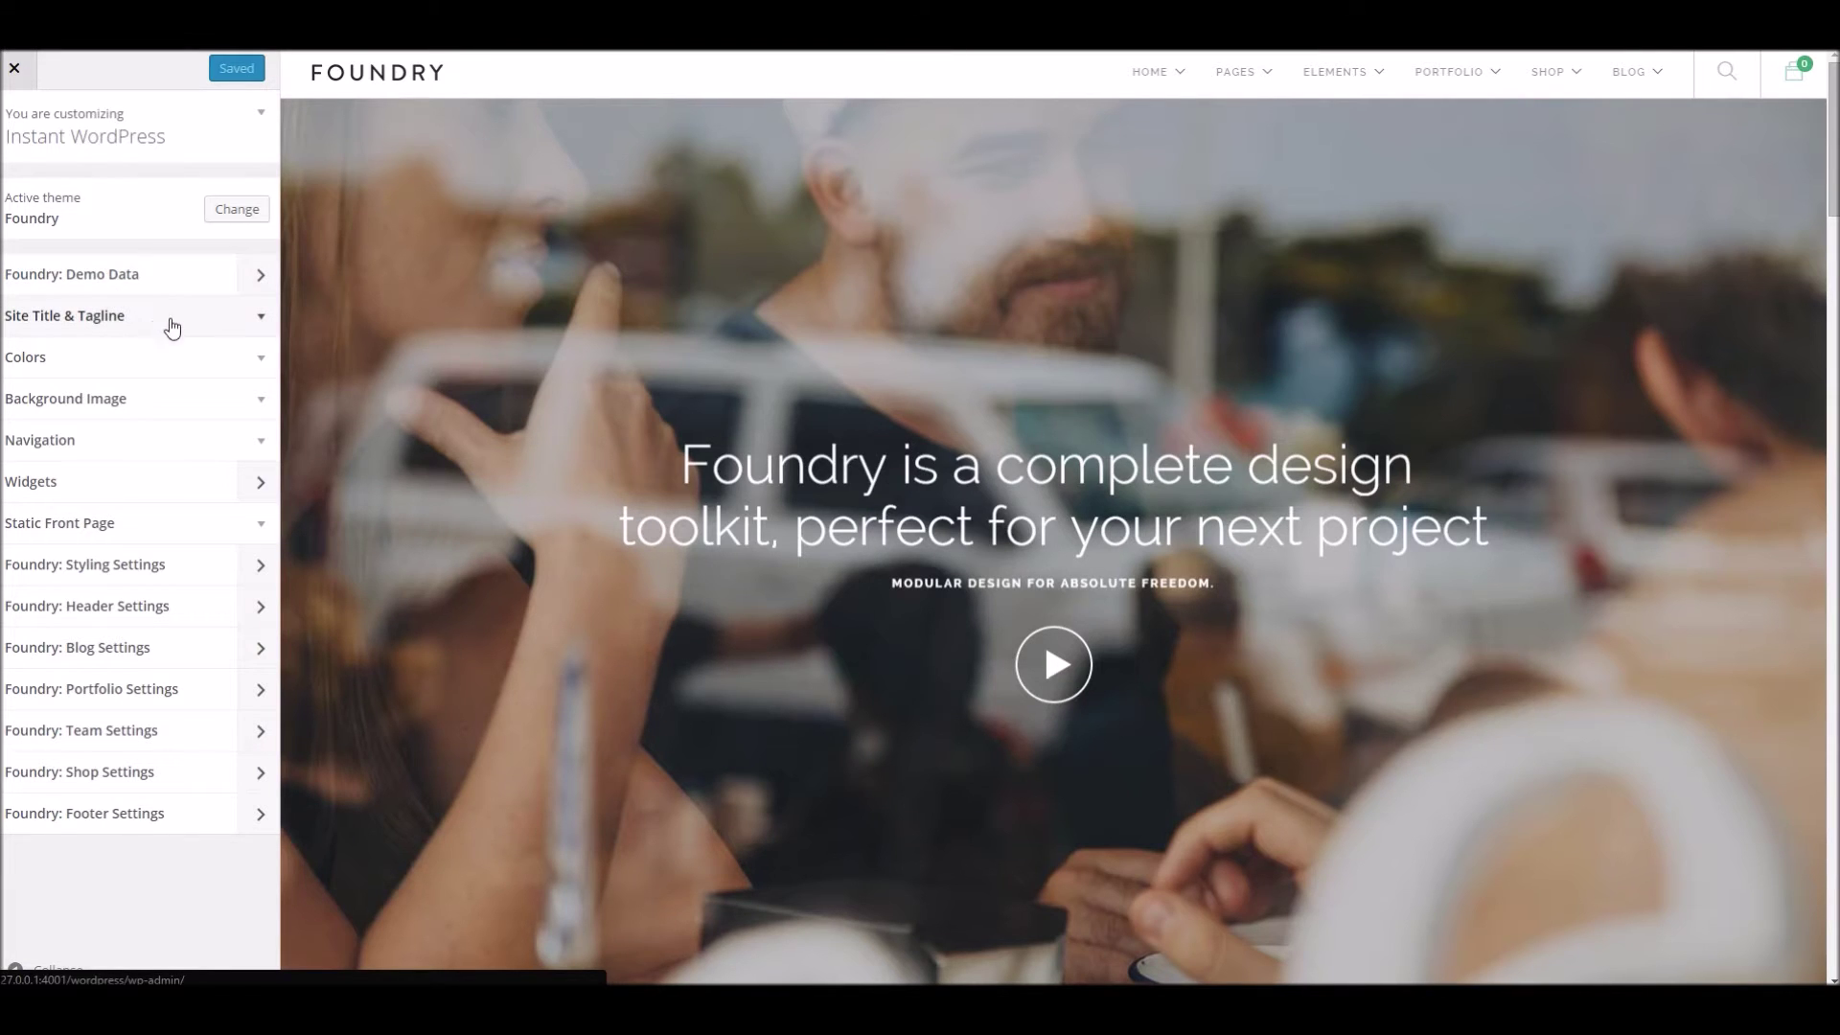
Examine the Site Title & Tagline settings and the theme's colour settings against the page preview
click(211, 320)
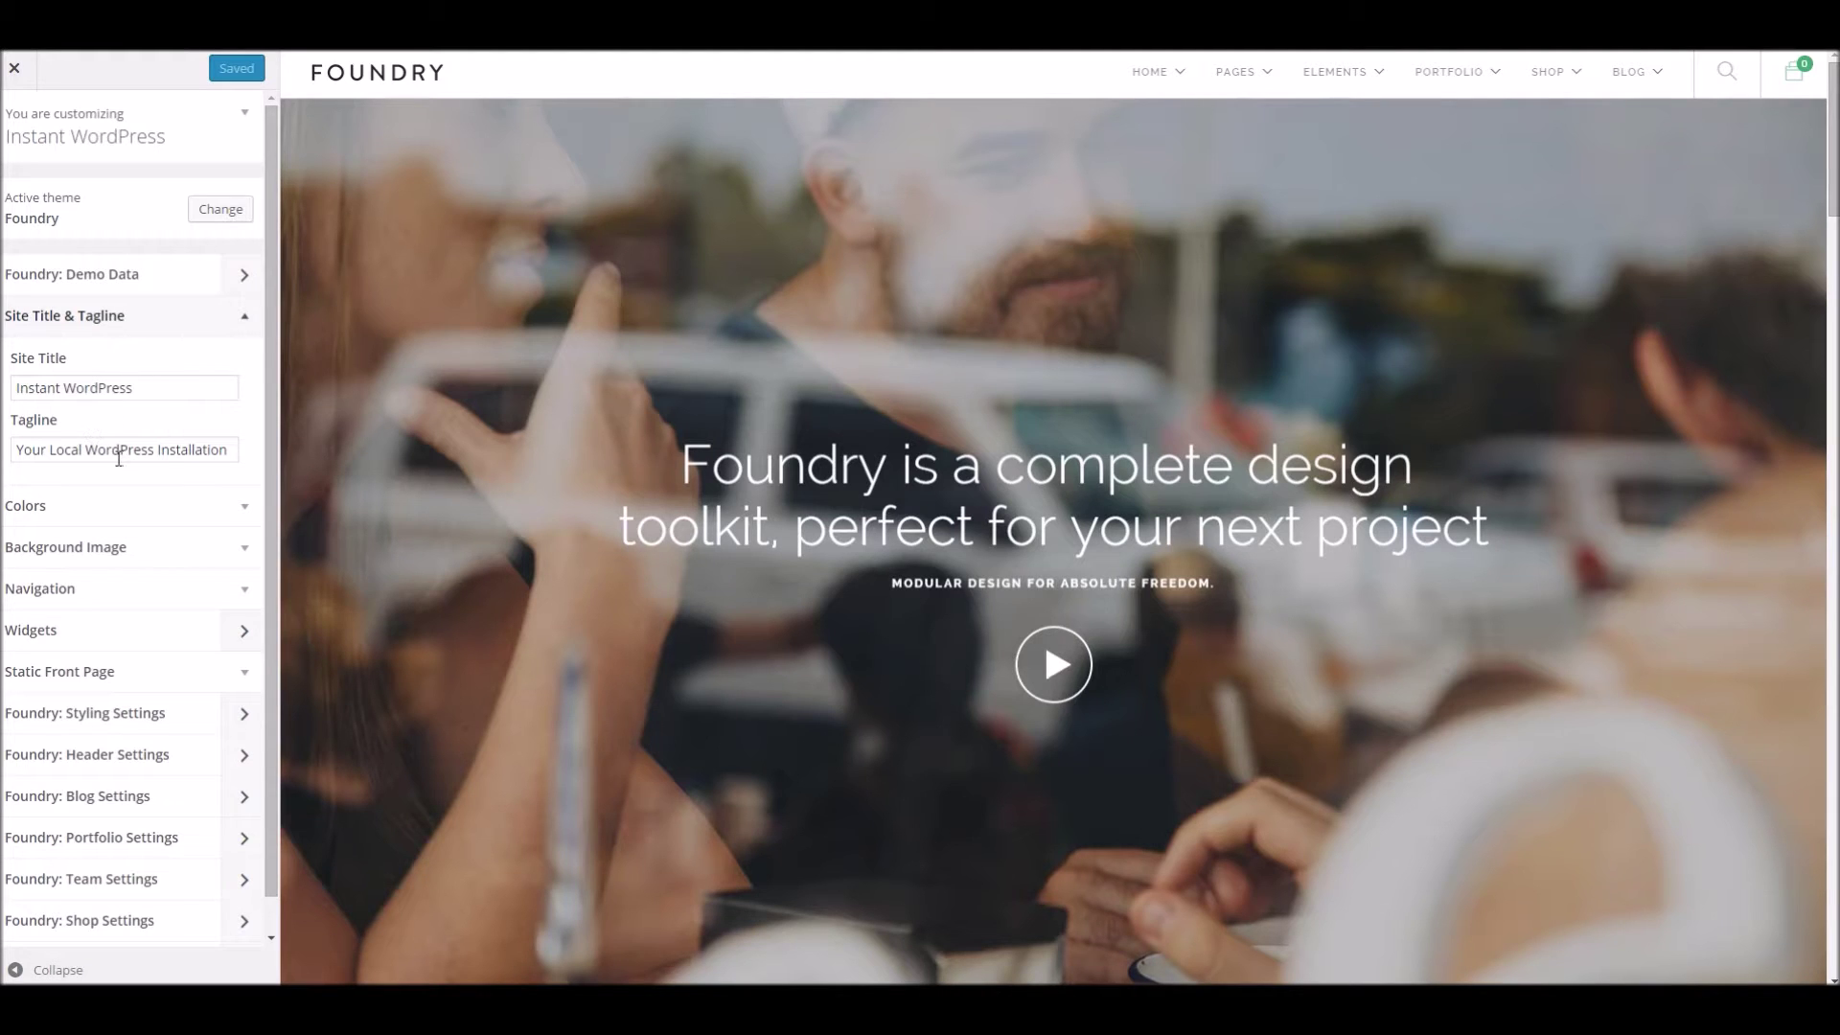
click(242, 314)
click(224, 369)
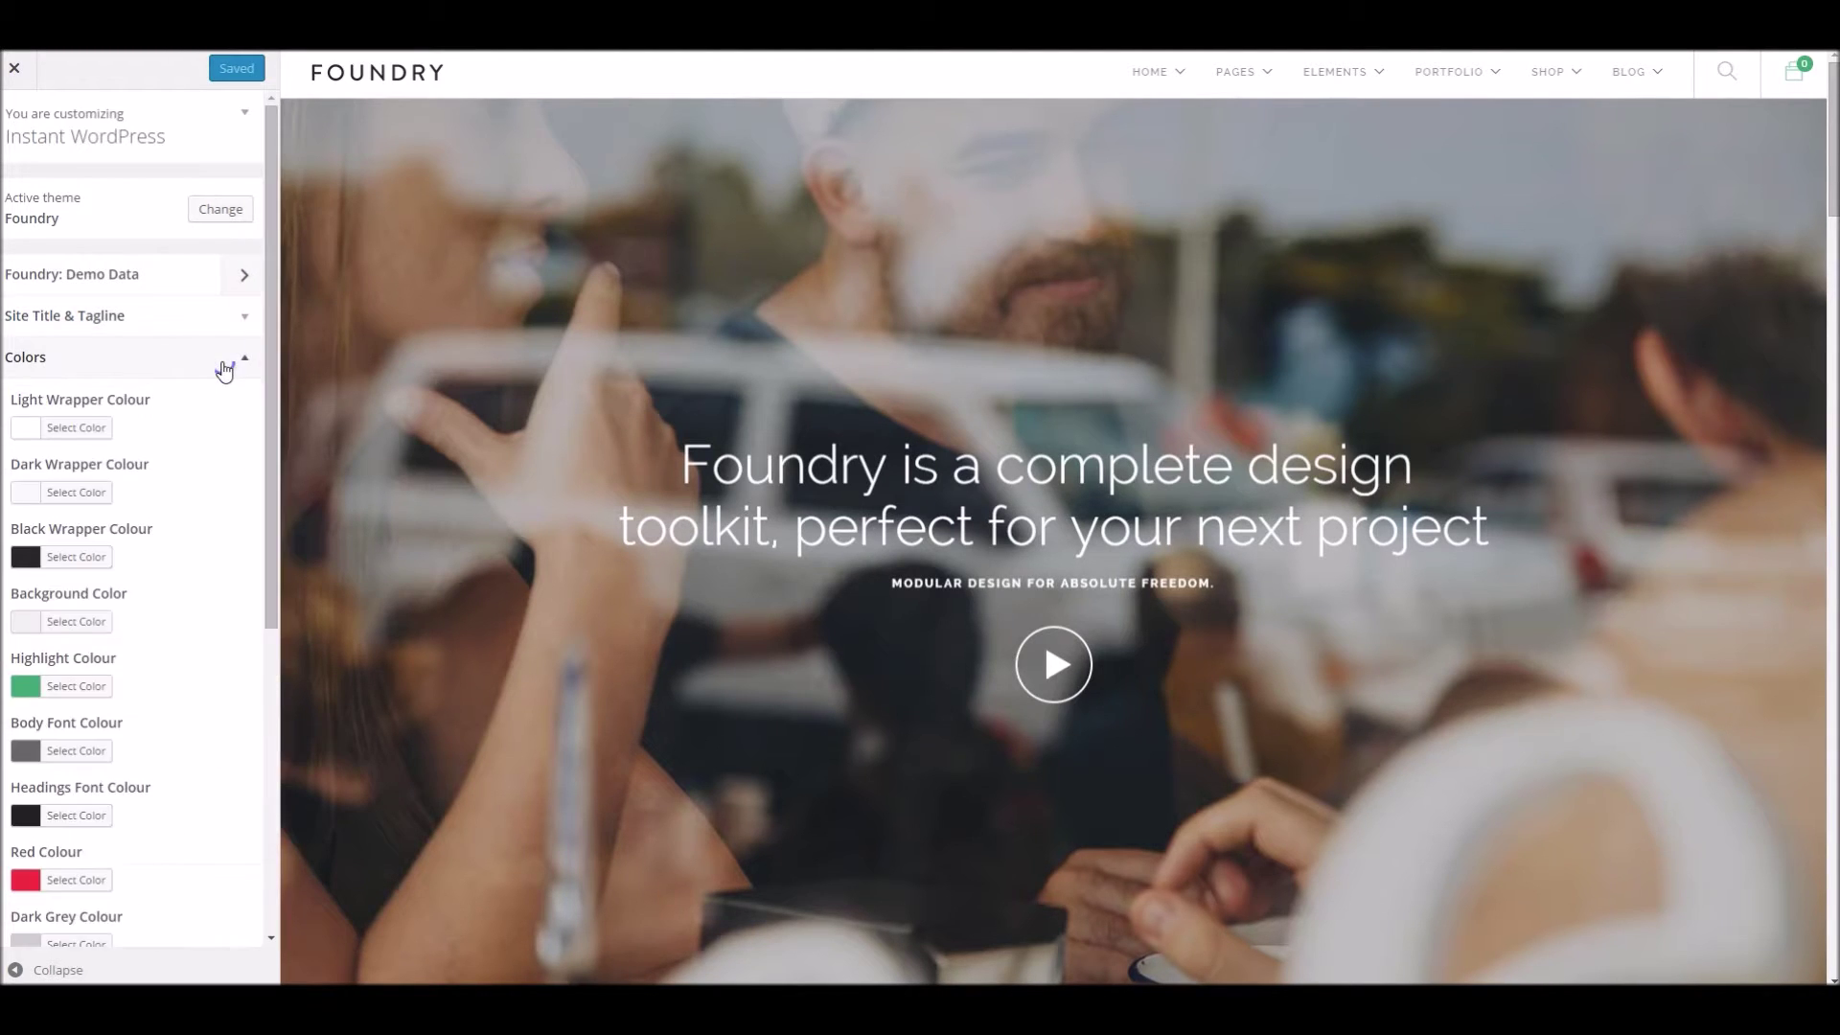
scroll(190, 441, down, 3)
scroll(613, 440, down, 10)
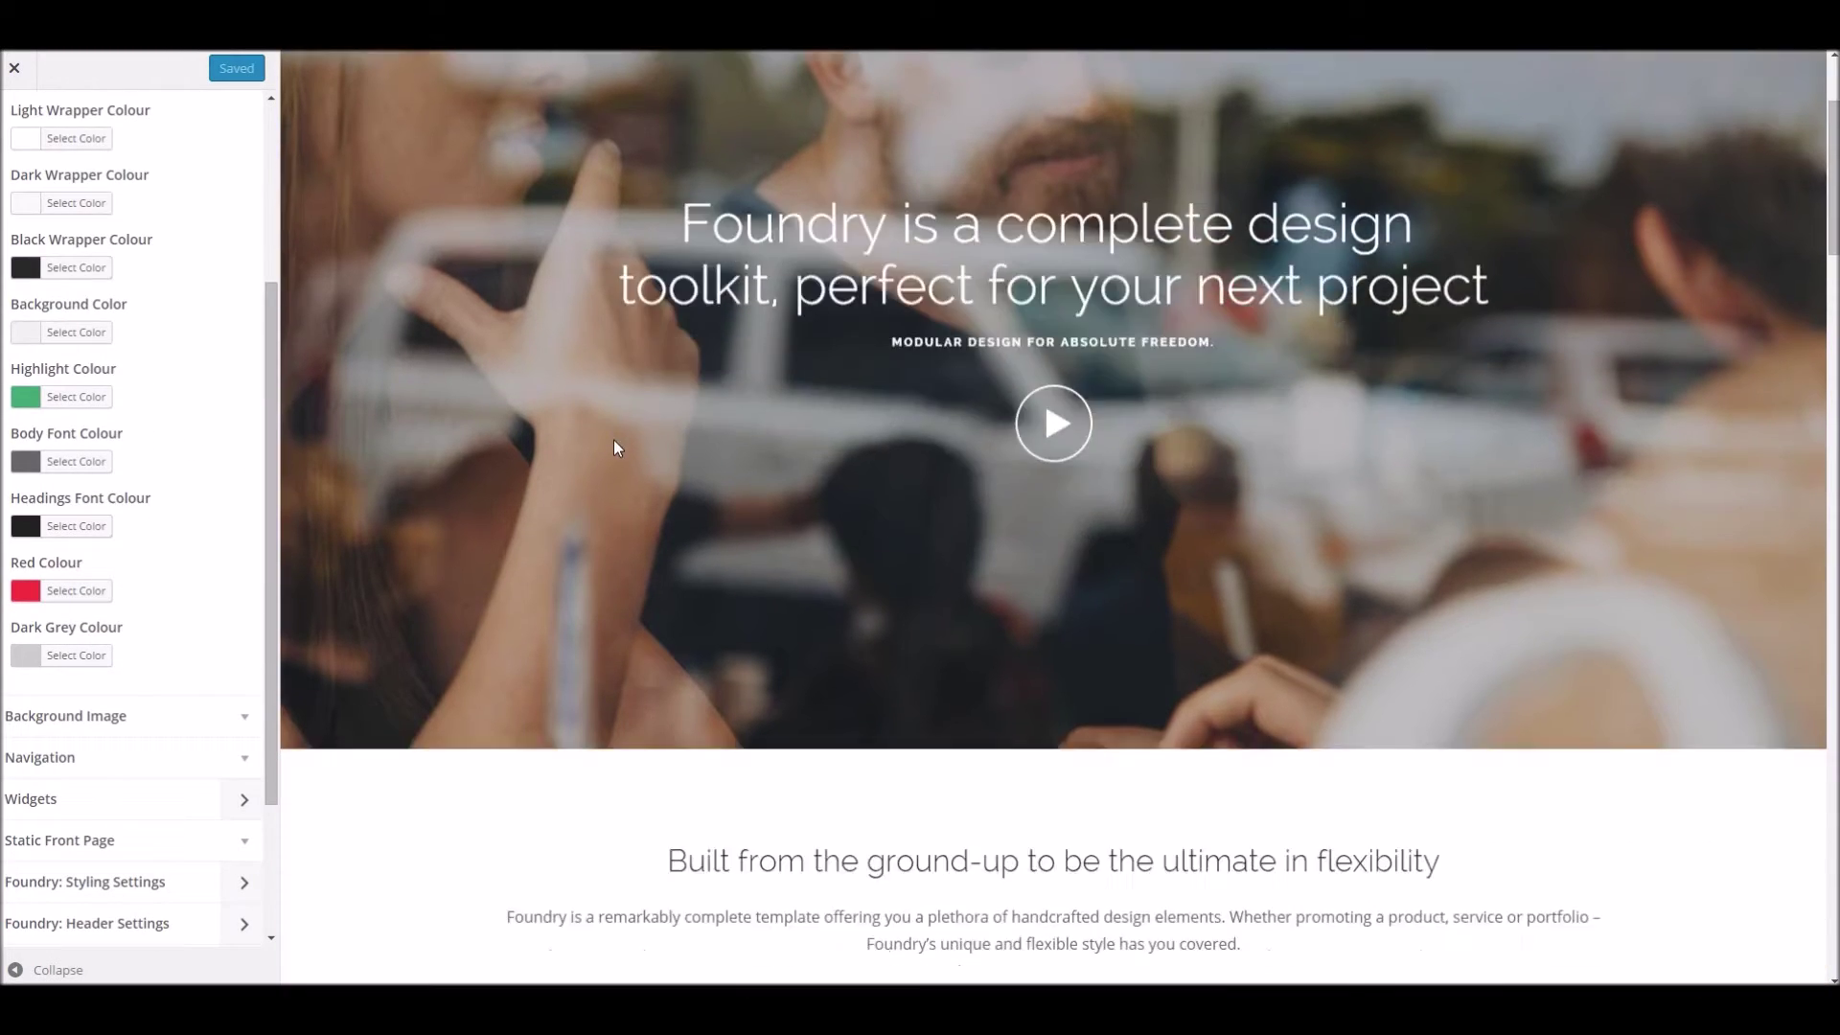
scroll(874, 407, down, 10)
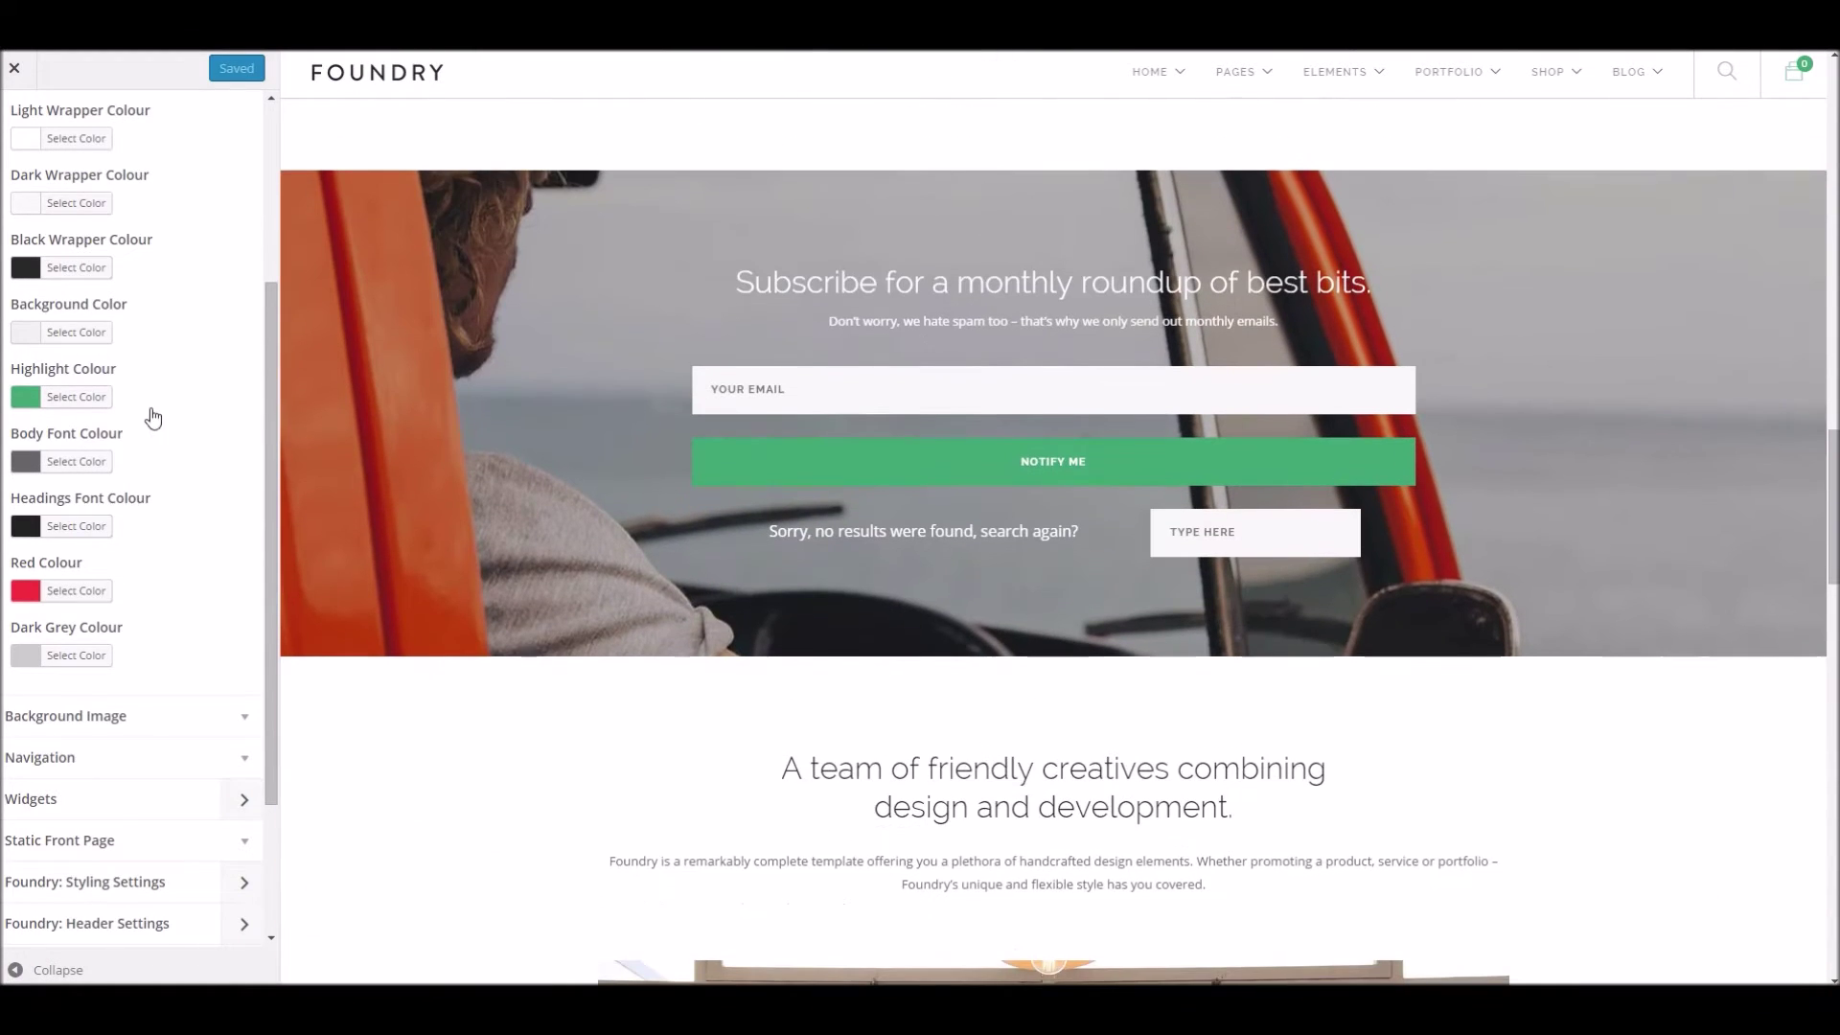
Set the Highlight Colour to pink #ef5ef2 and check it down the page preview
scroll(451, 401, up, 3)
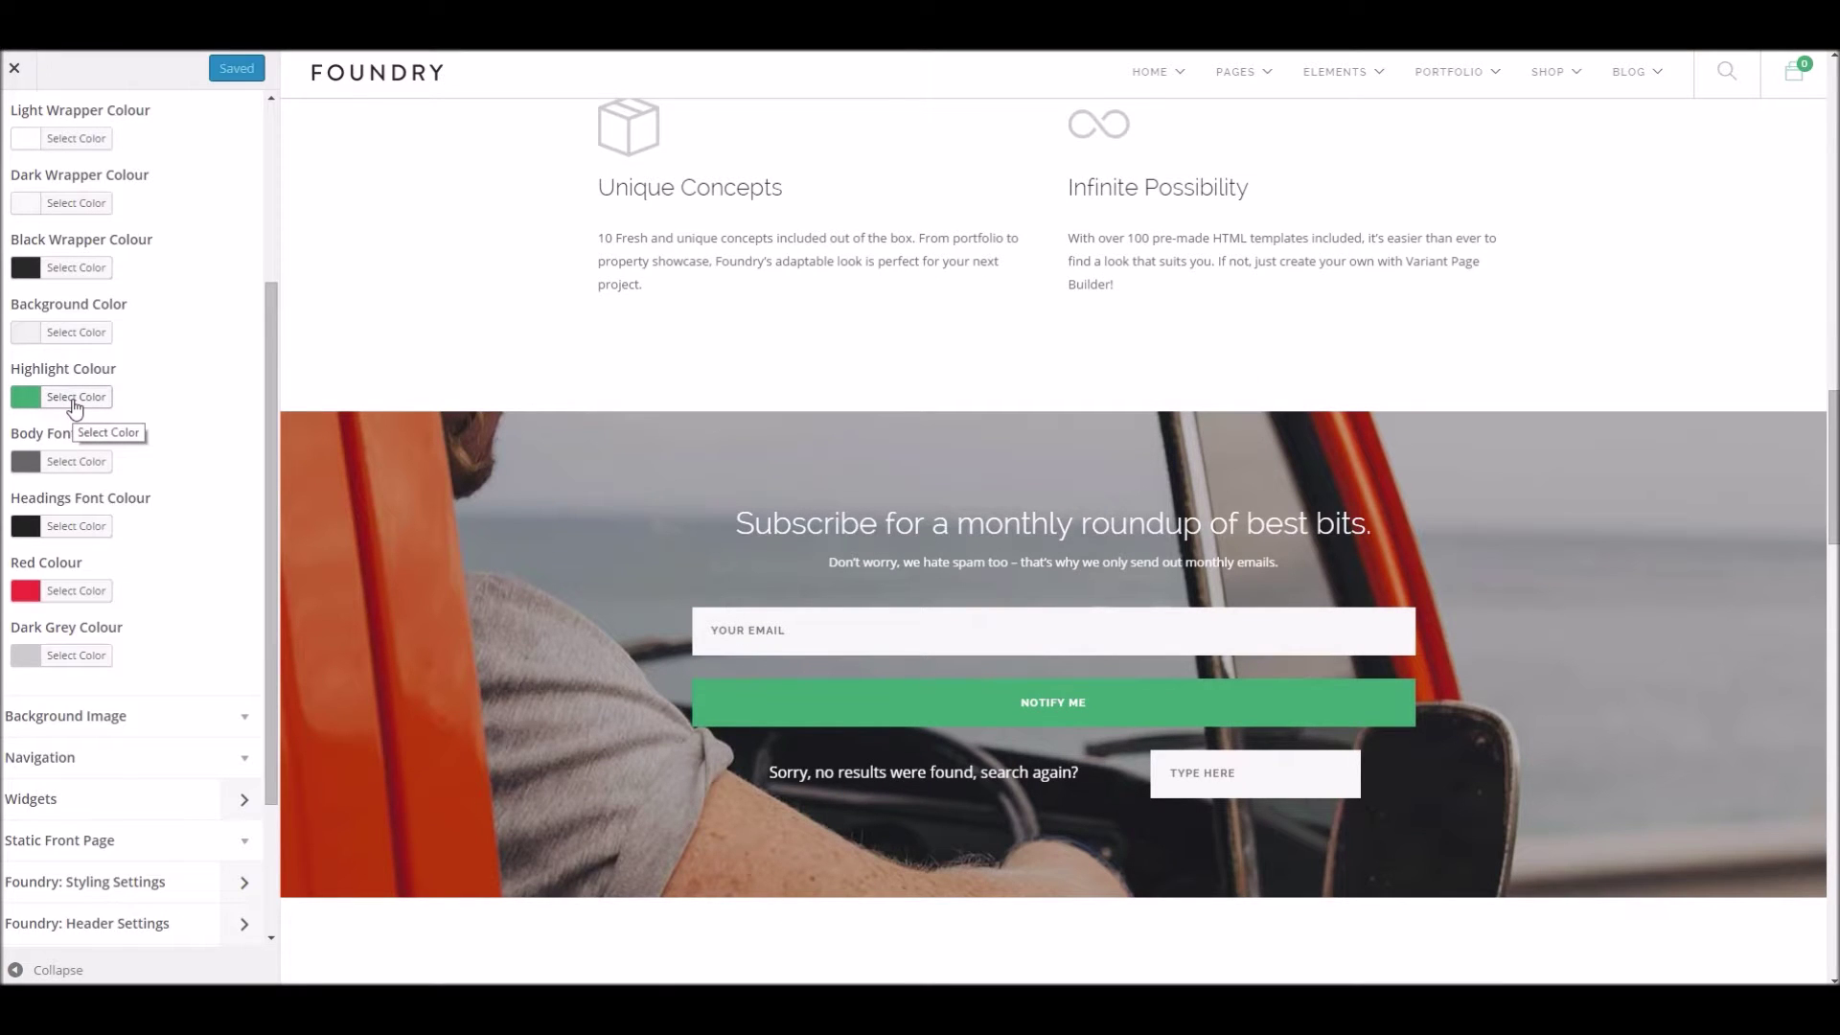
click(75, 397)
click(168, 440)
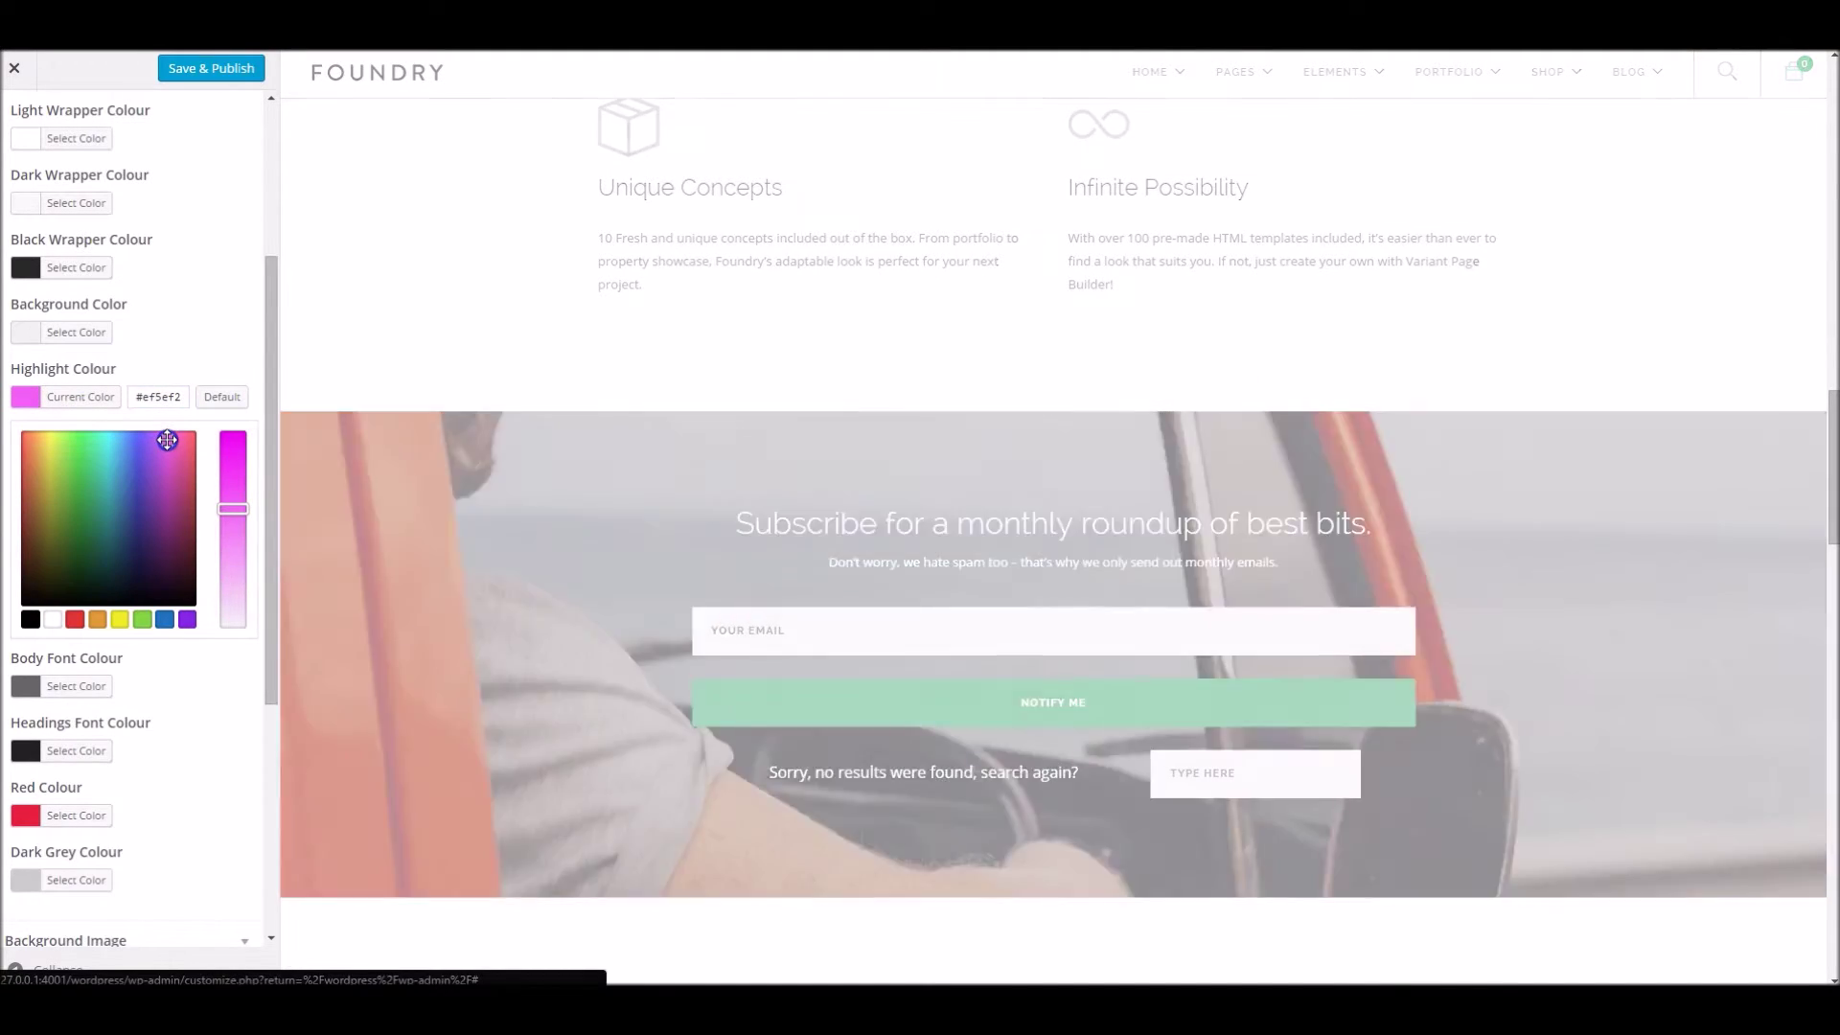
scroll(404, 470, down, 10)
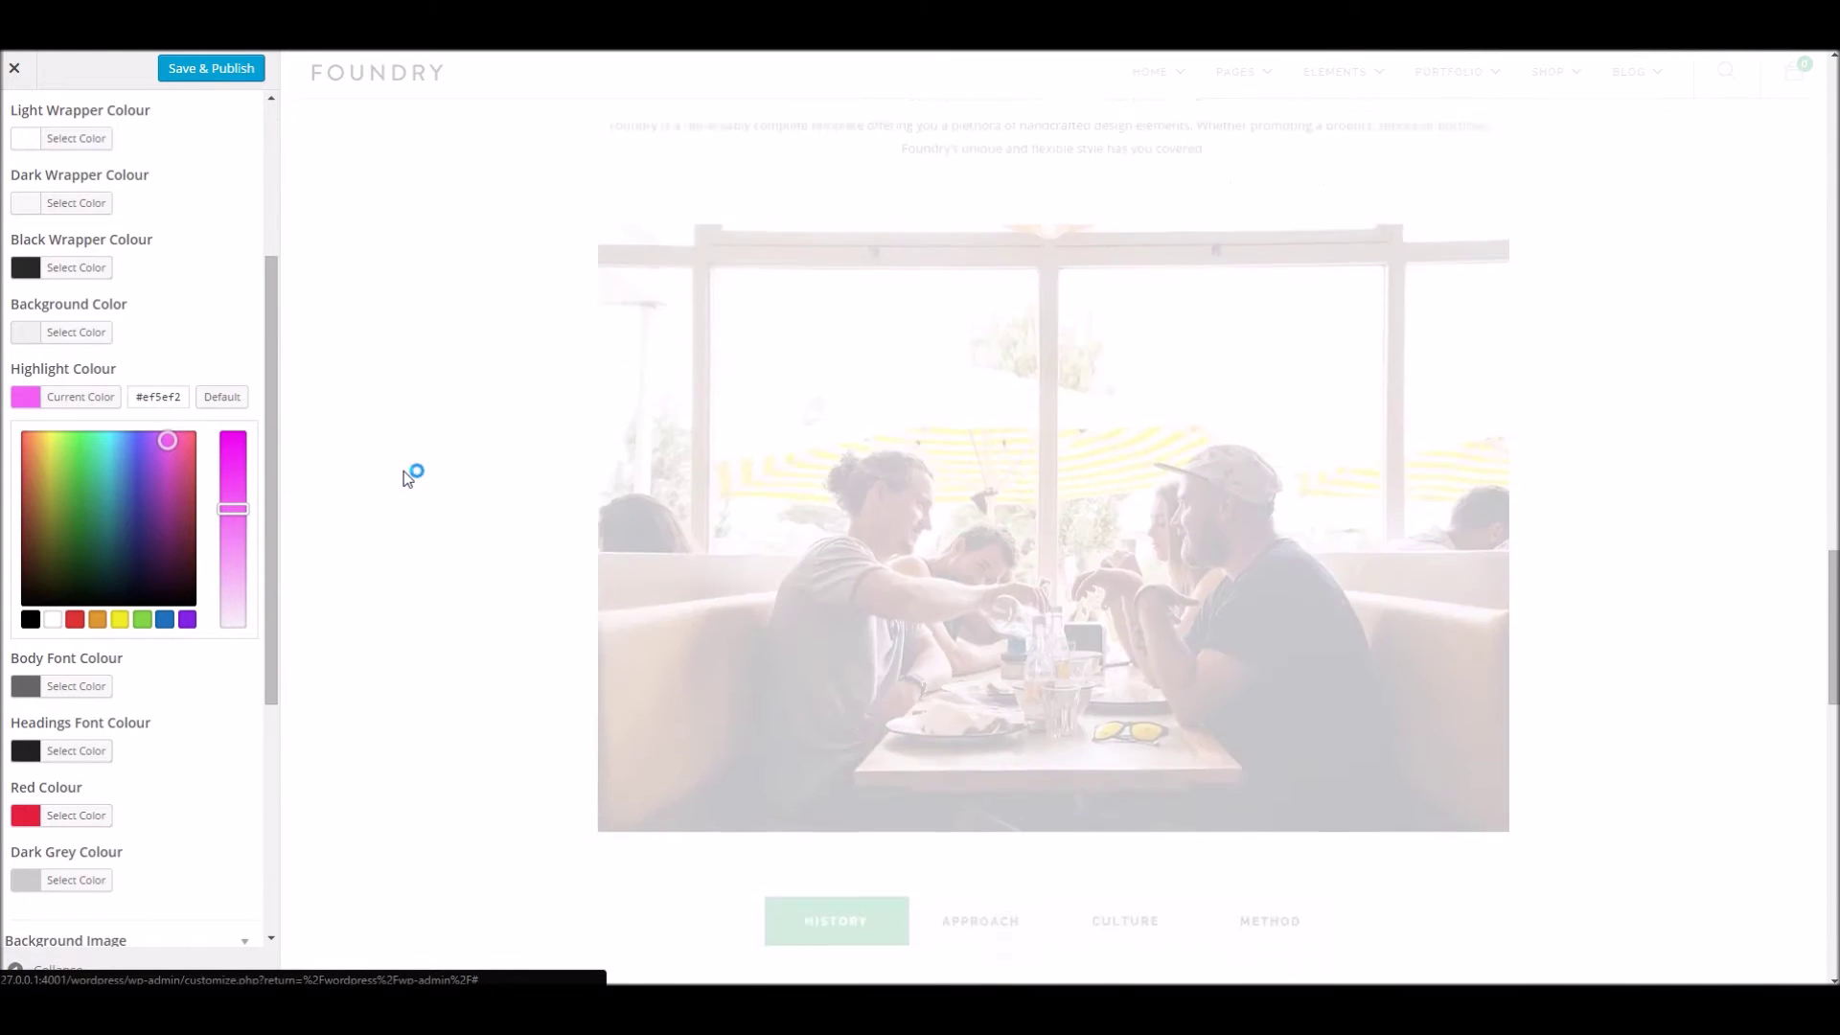
scroll(404, 469, down, 10)
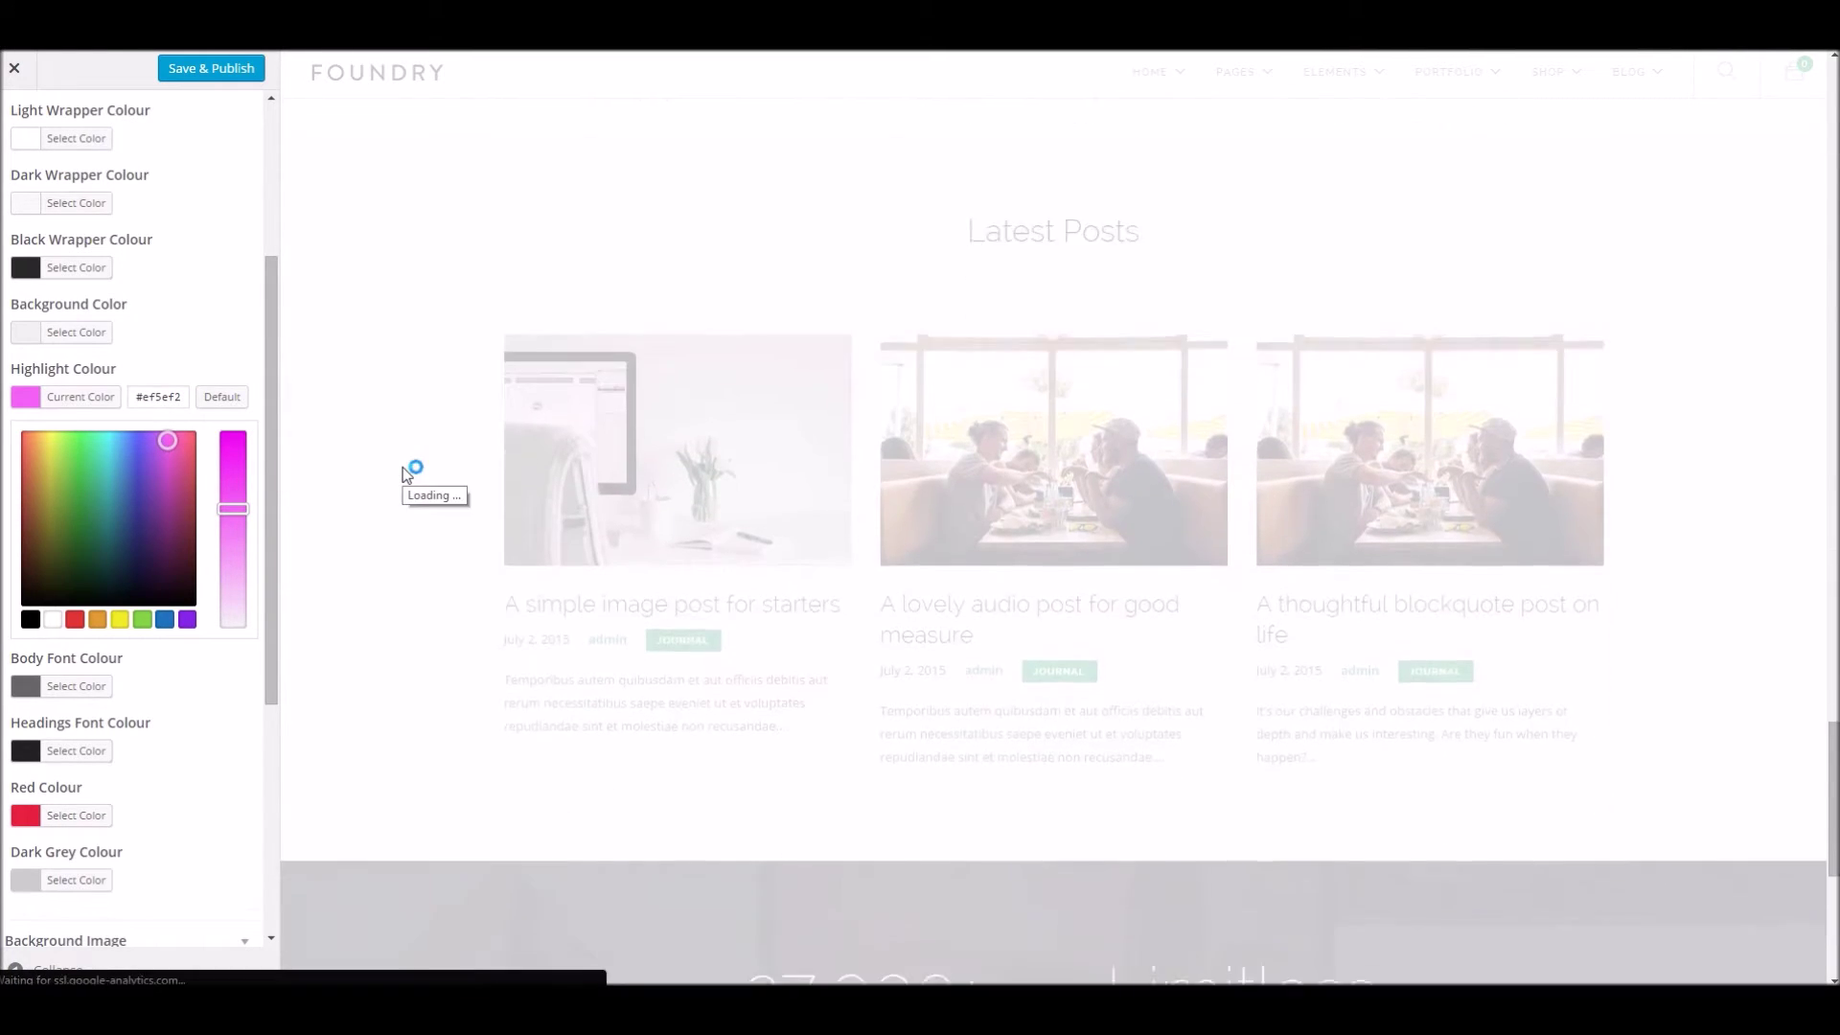
scroll(403, 468, down, 5)
scroll(402, 470, down, 7)
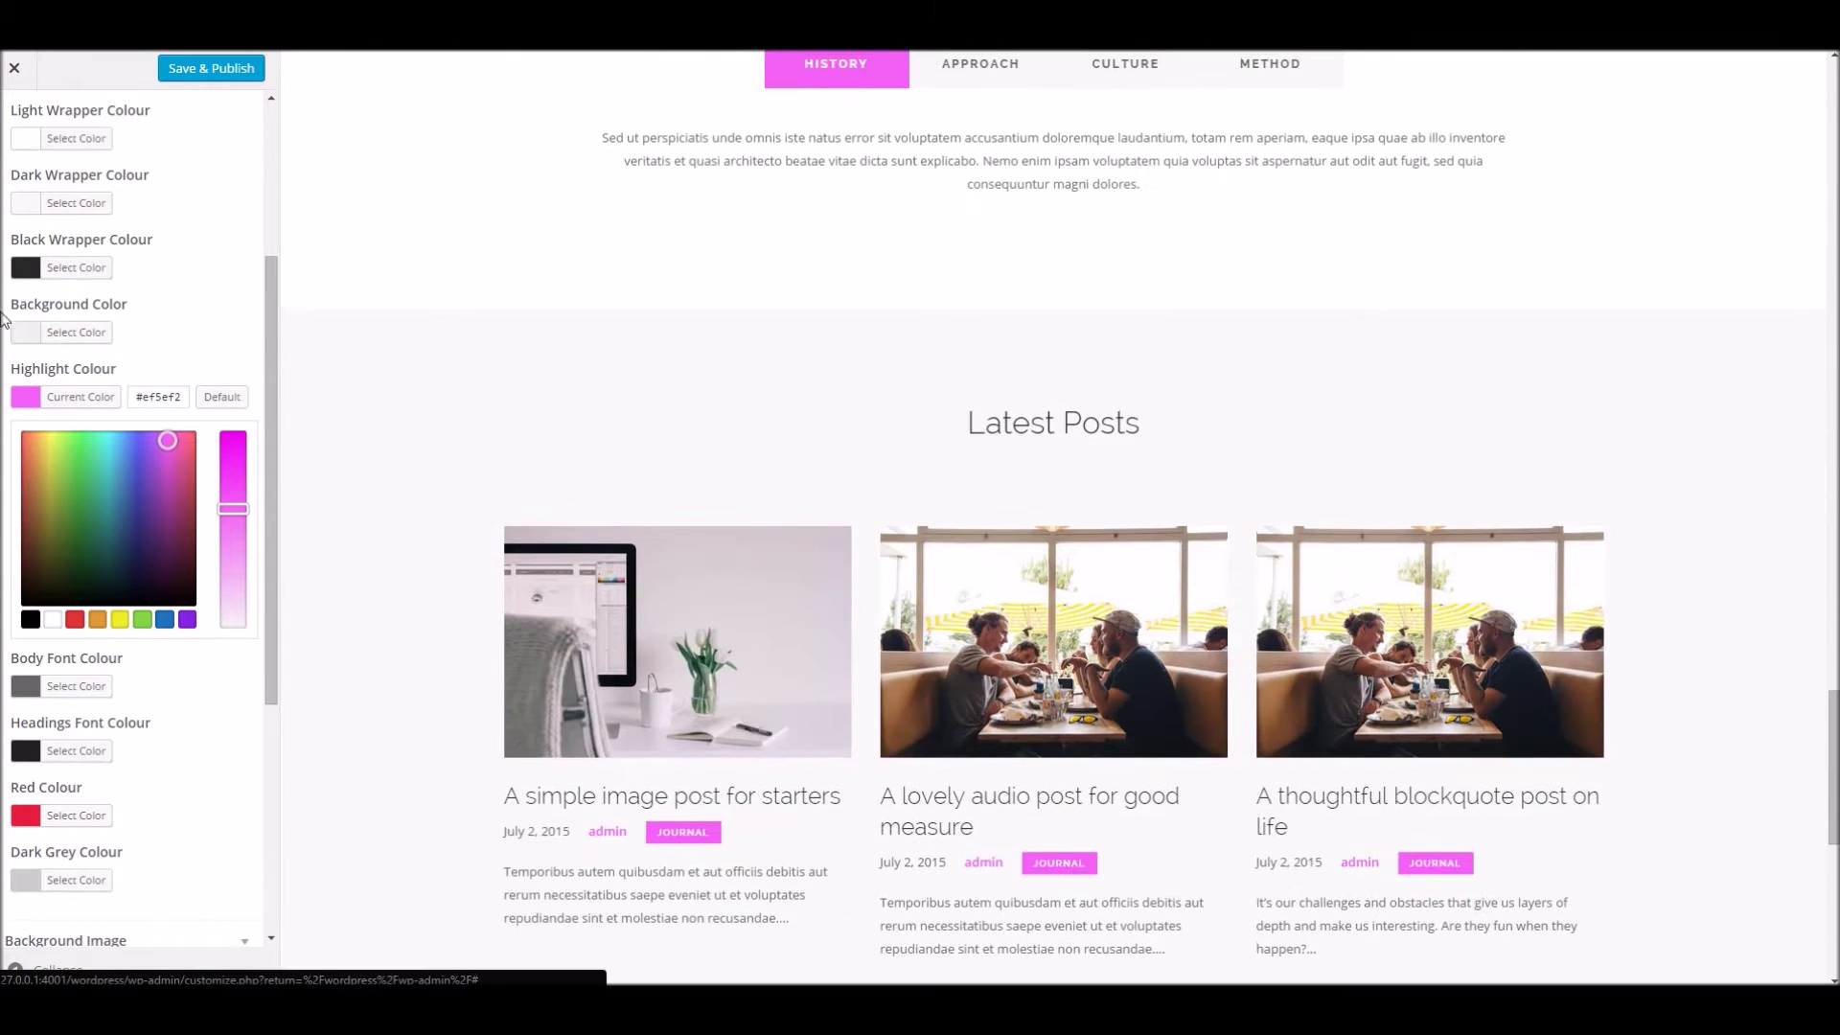
Set the Dark Wrapper Colour to grey #848484 and check it around the Latest Posts section of the preview
click(72, 205)
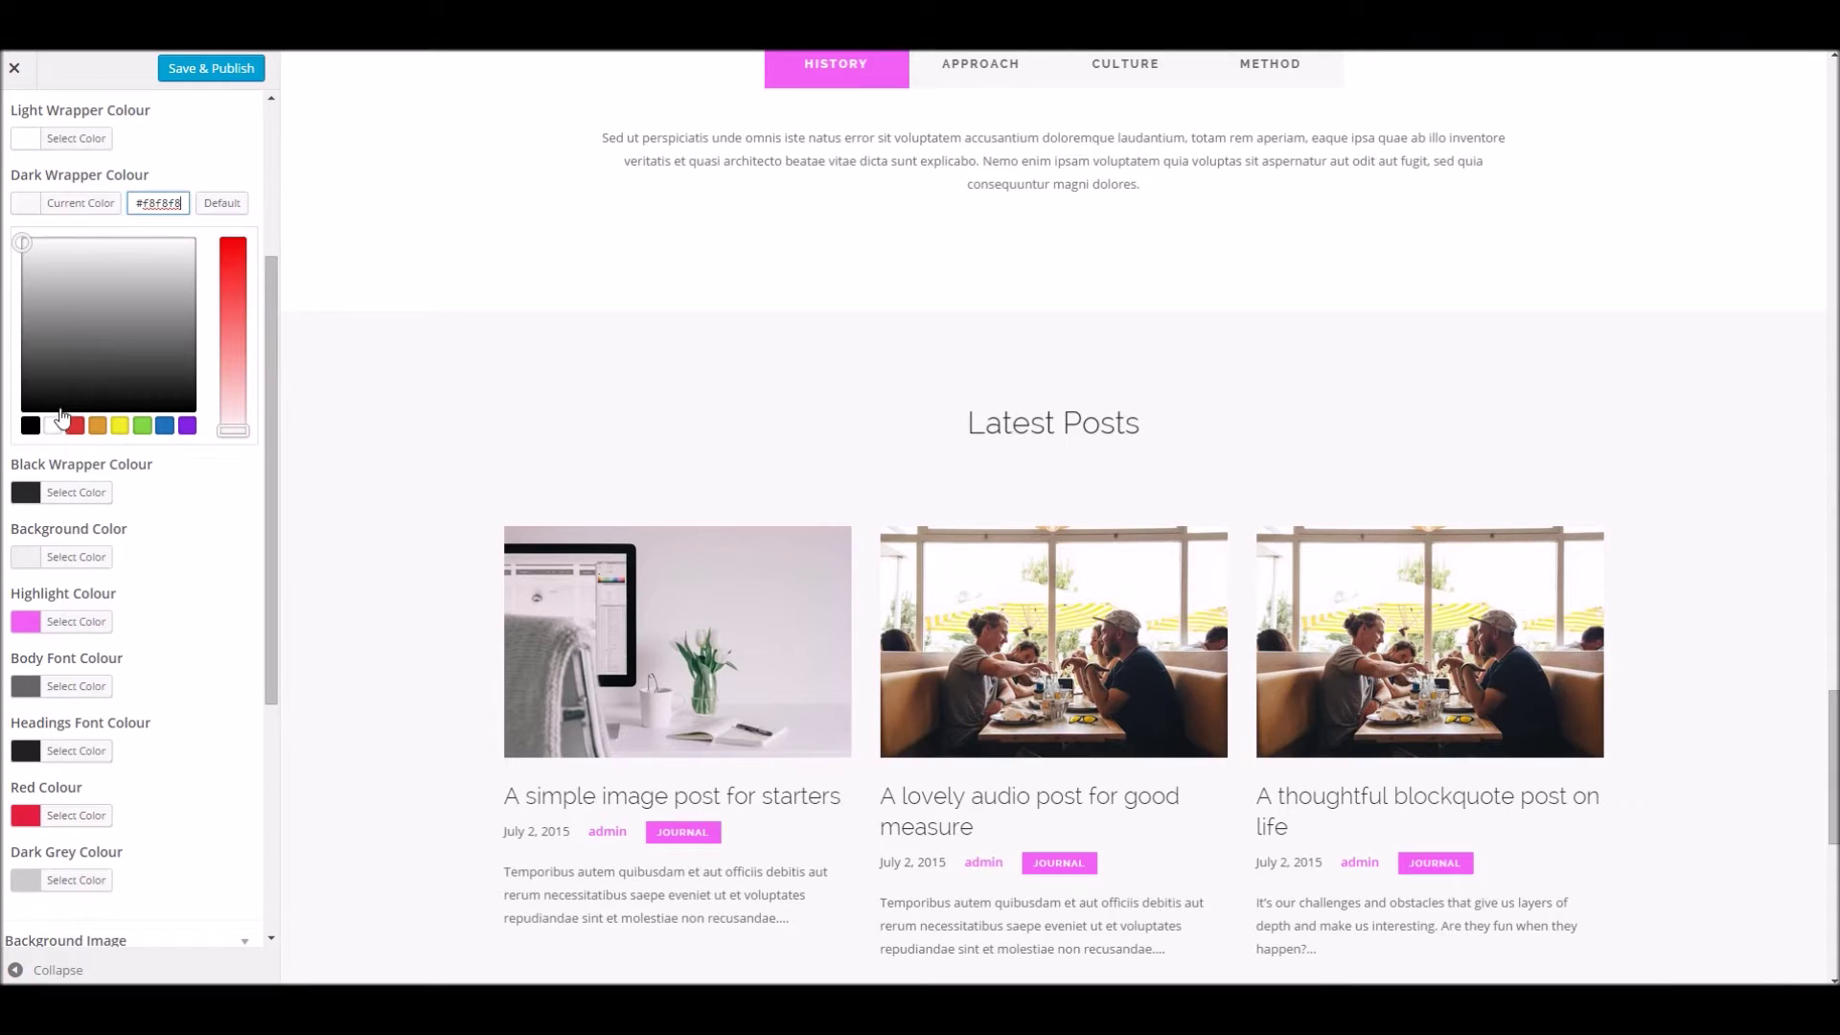
click(28, 322)
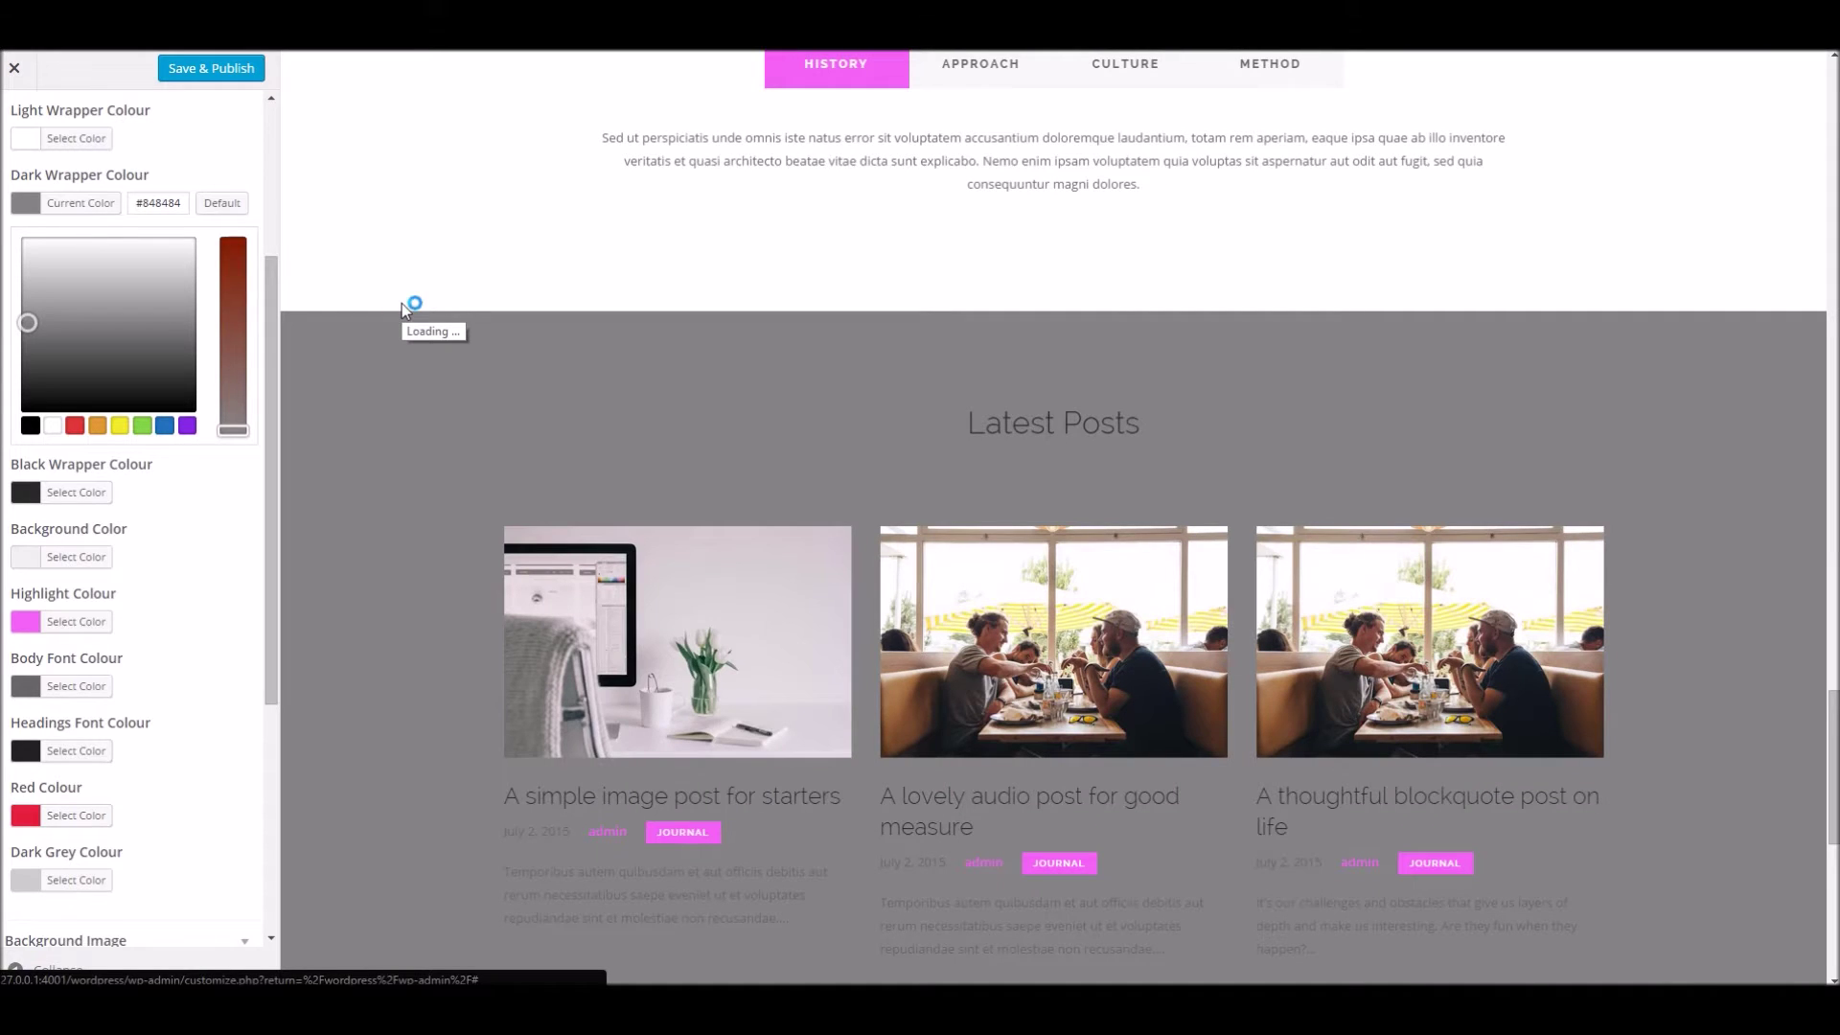
scroll(450, 418, up, 5)
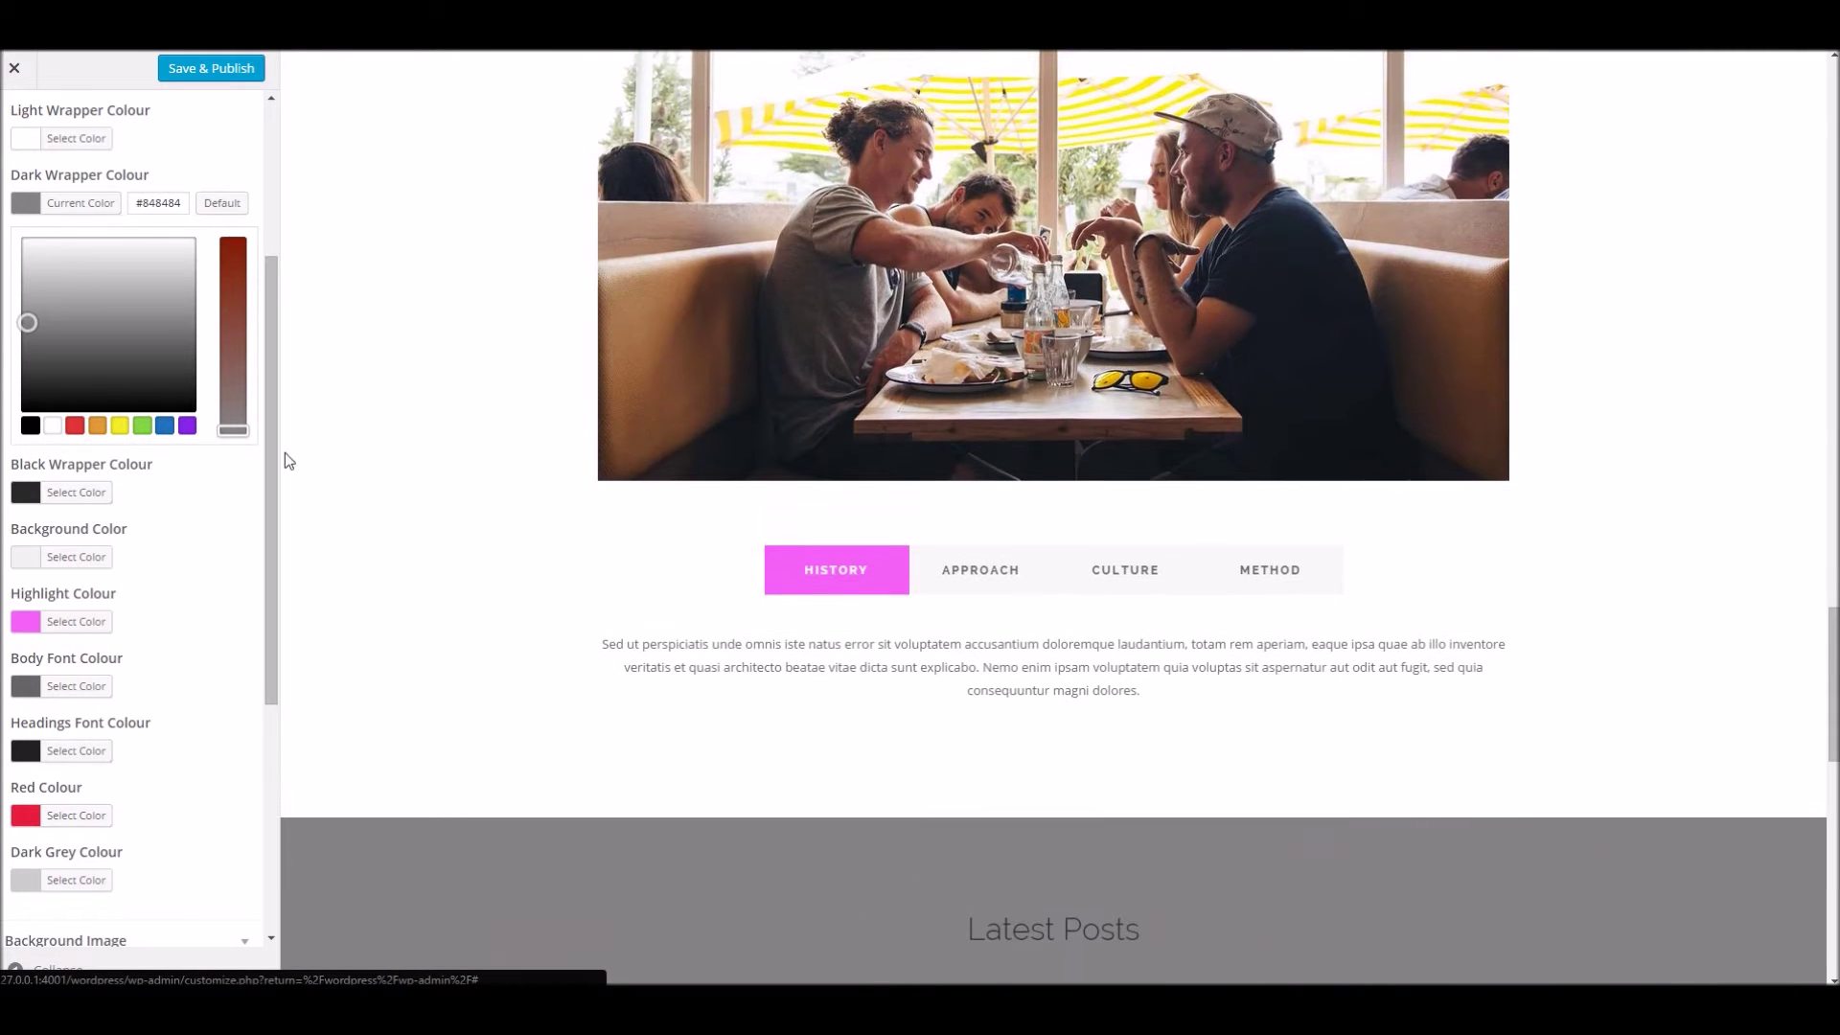
scroll(906, 438, down, 3)
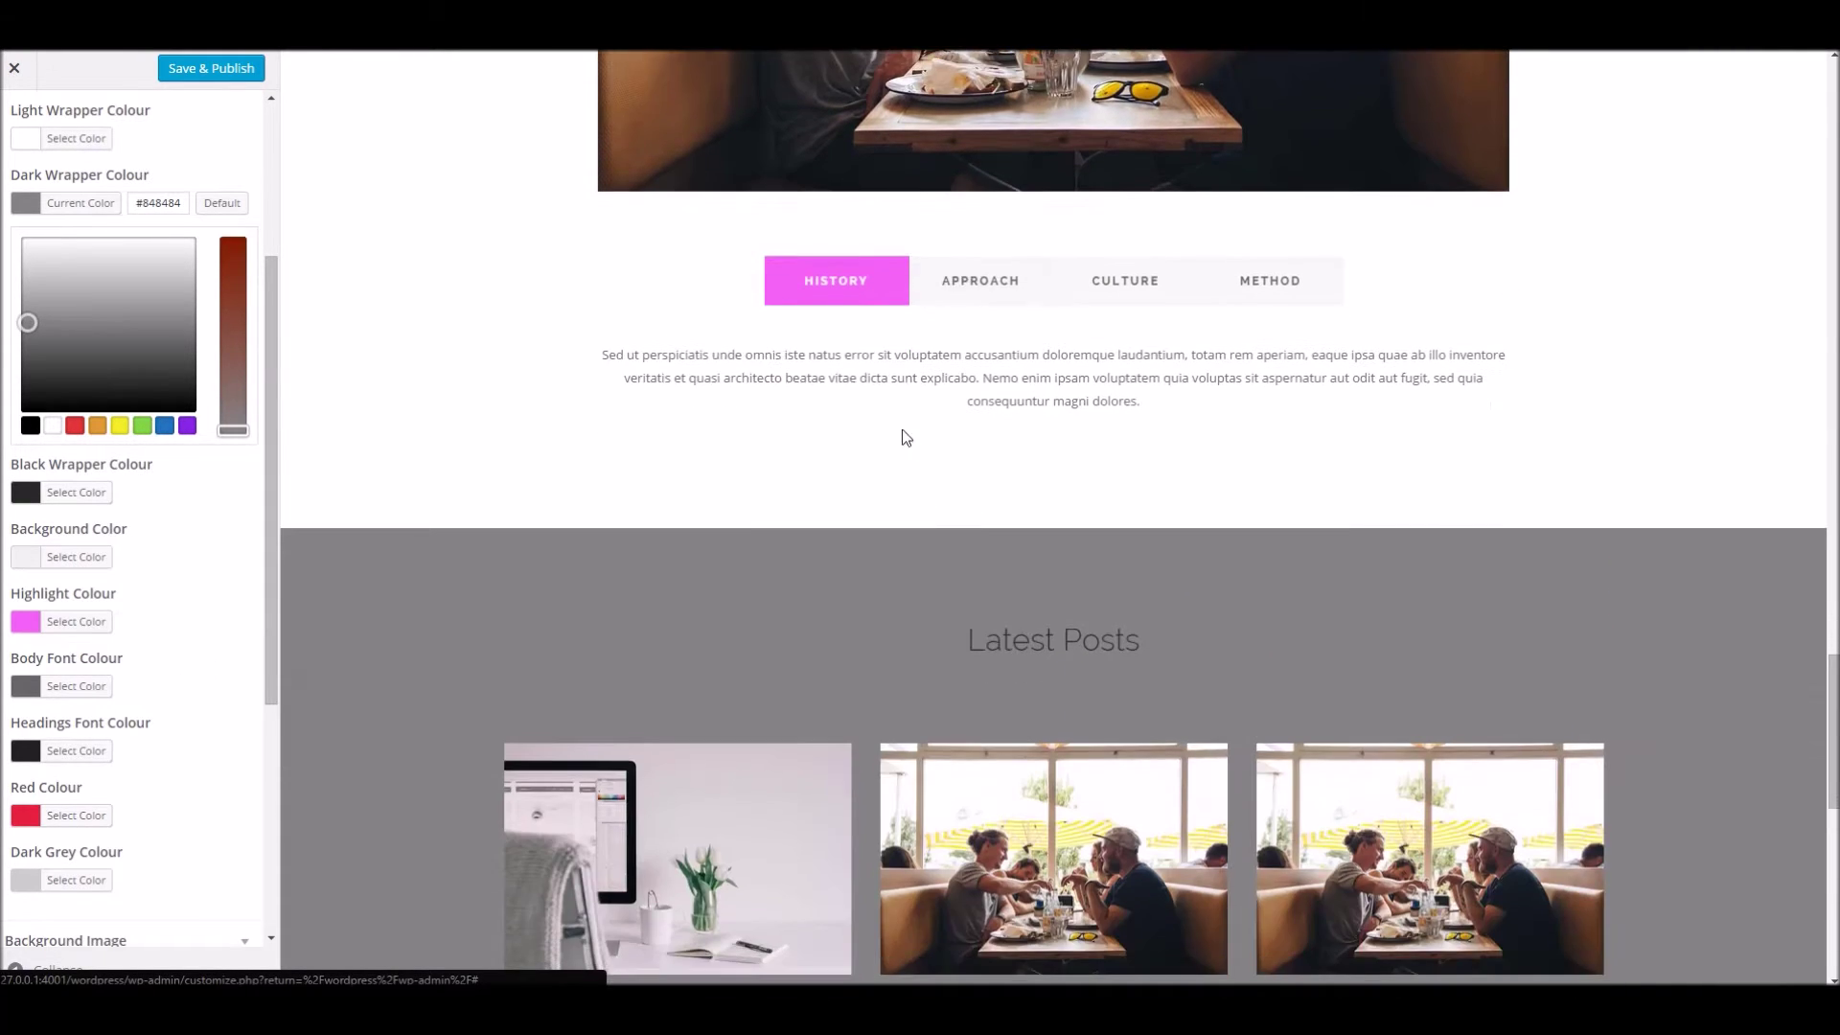
scroll(479, 422, down, 5)
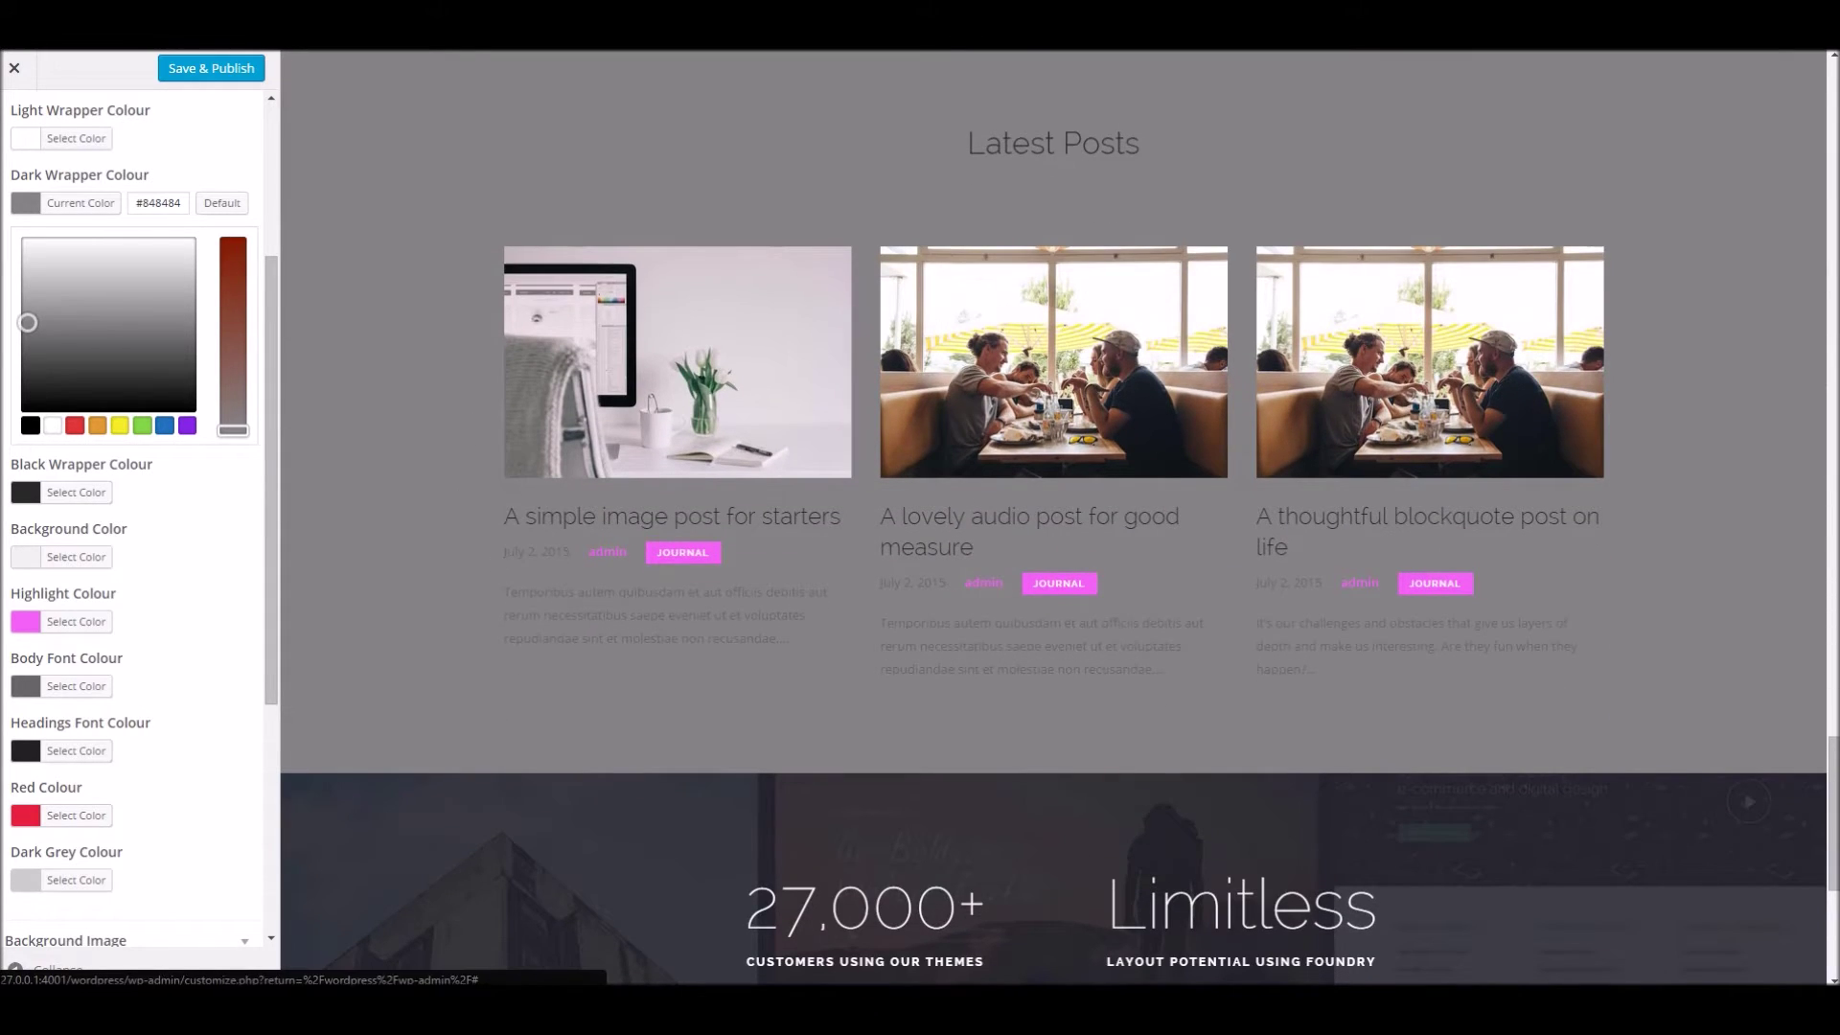
Reset the Dark Wrapper Colour and the Highlight Colour to their defaults and close the colour settings
click(221, 203)
click(85, 620)
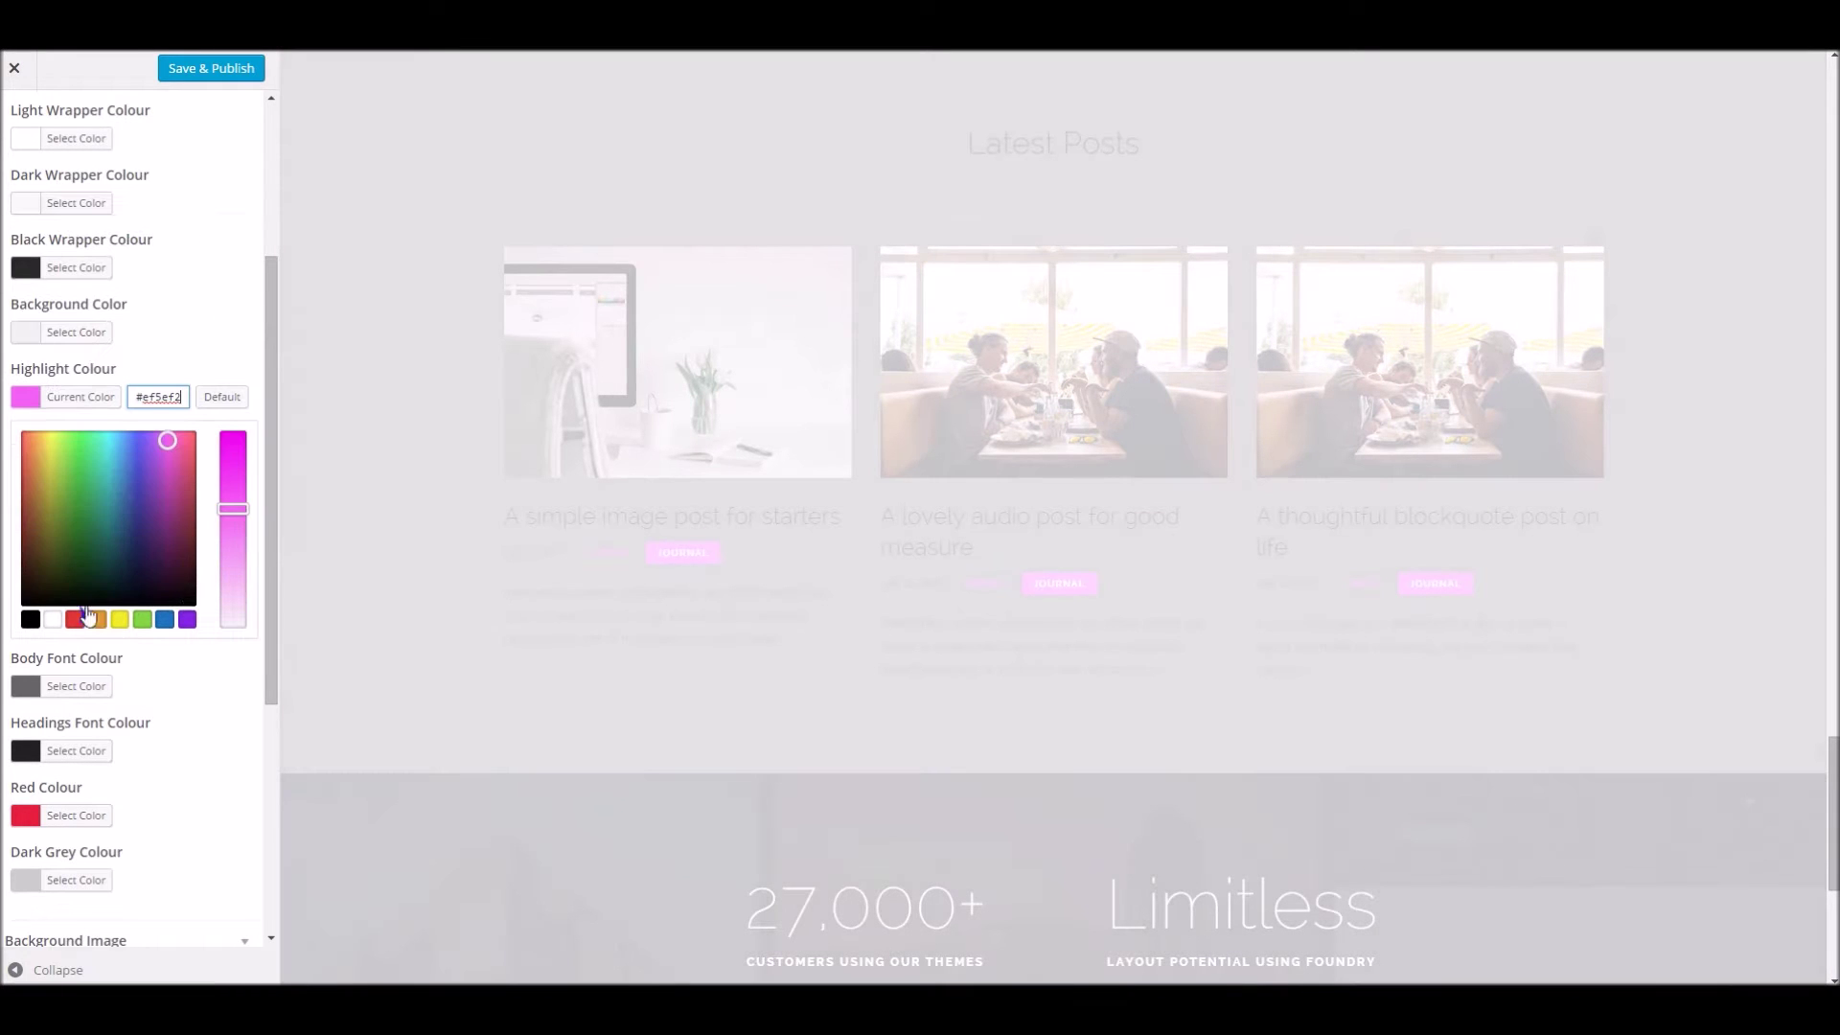
click(240, 400)
scroll(251, 383, up, 5)
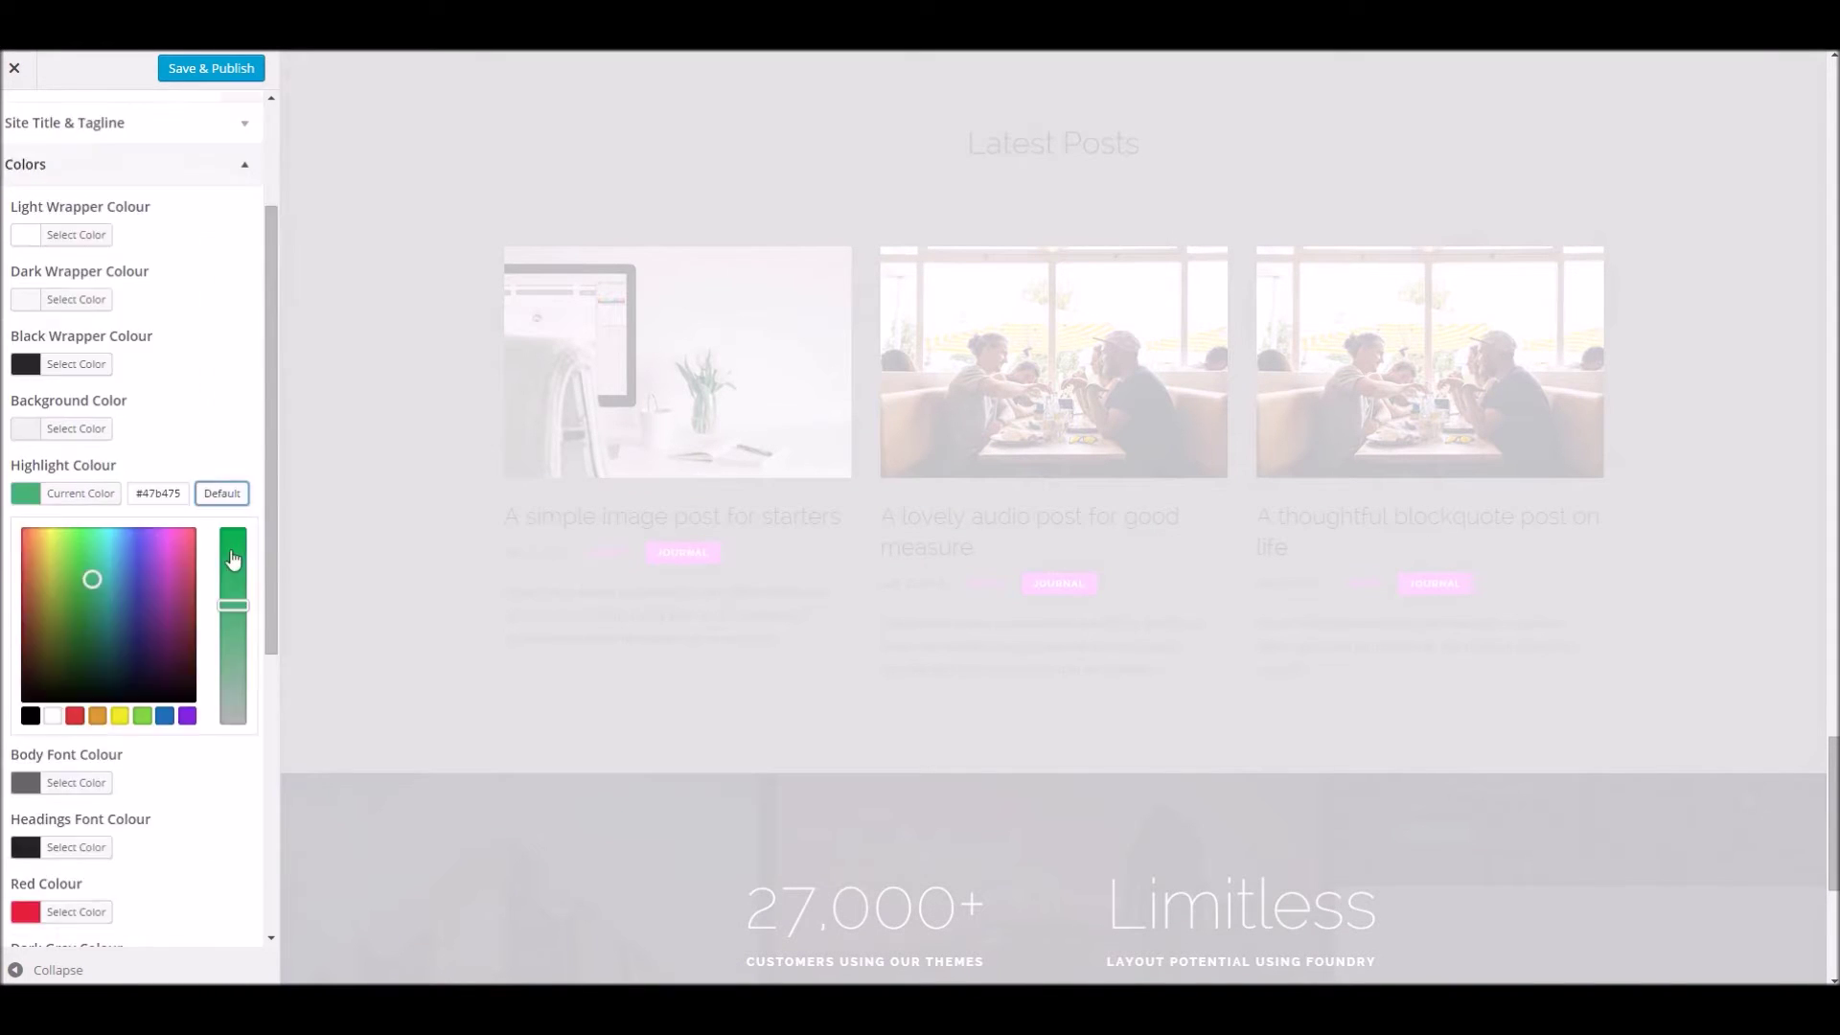
click(254, 362)
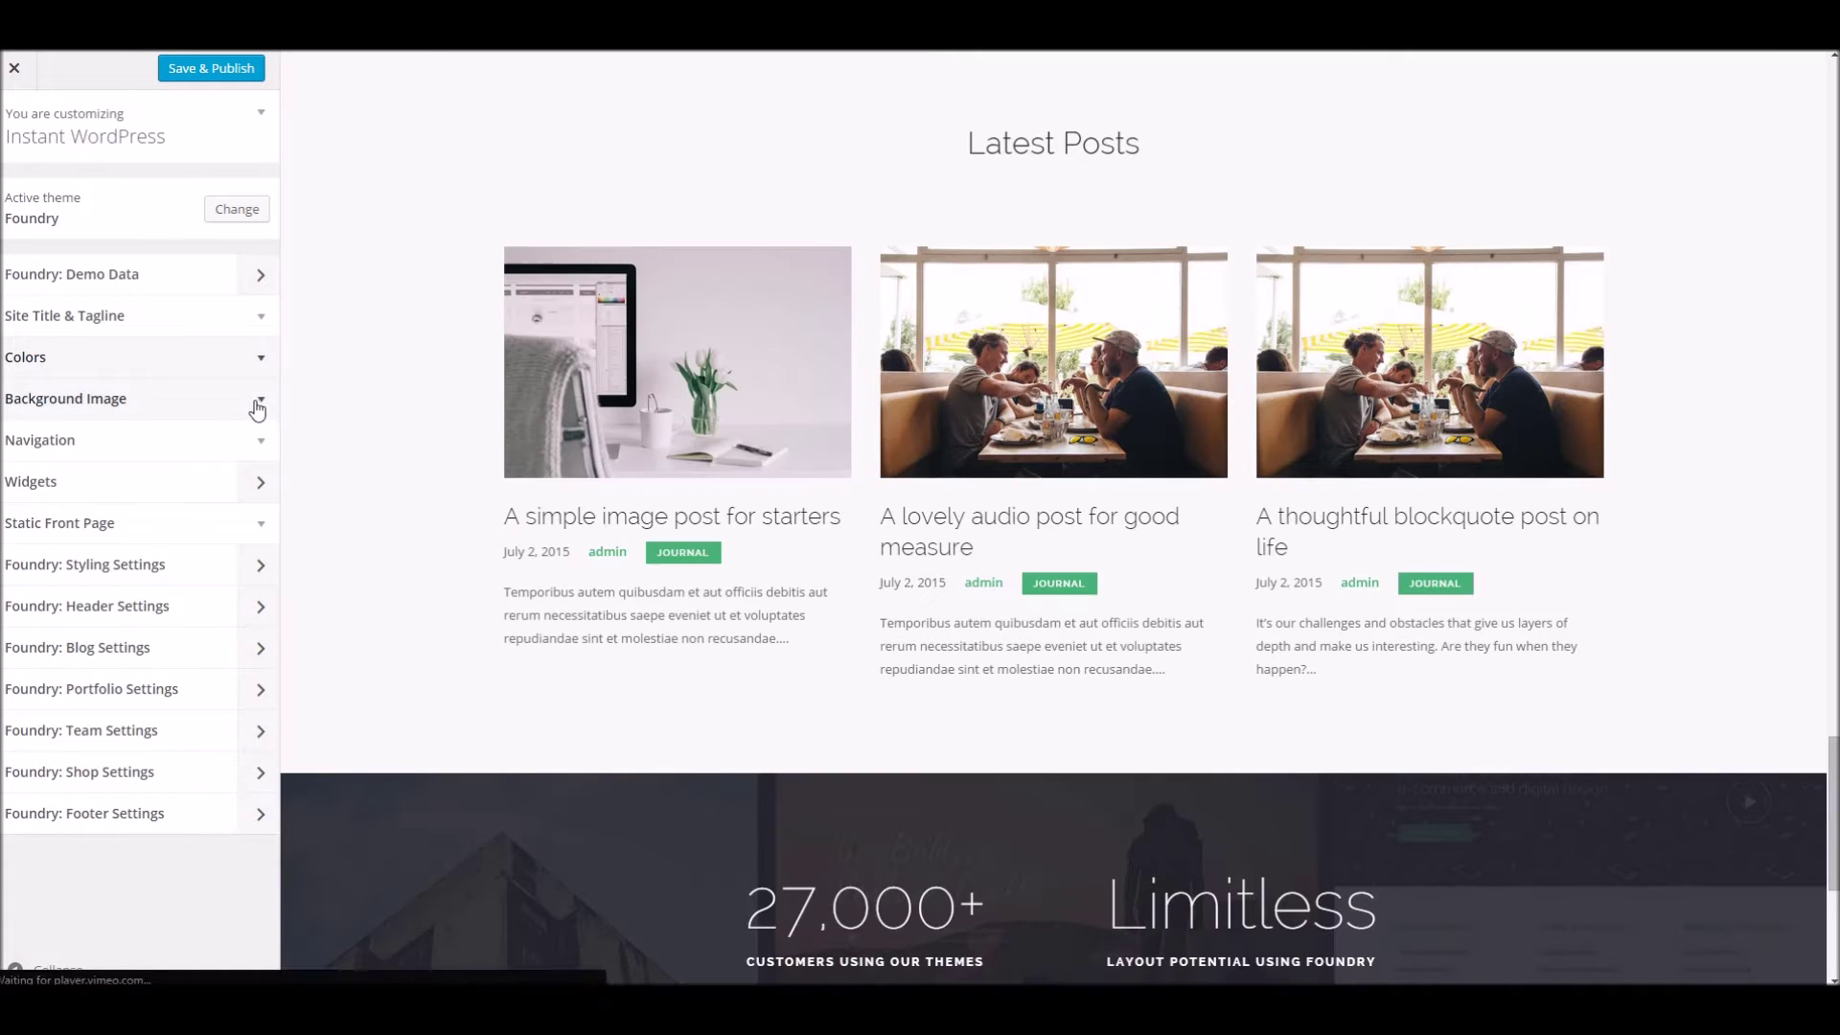
Examine the Background Image settings alongside the page preview, leaving no image chosen
click(257, 402)
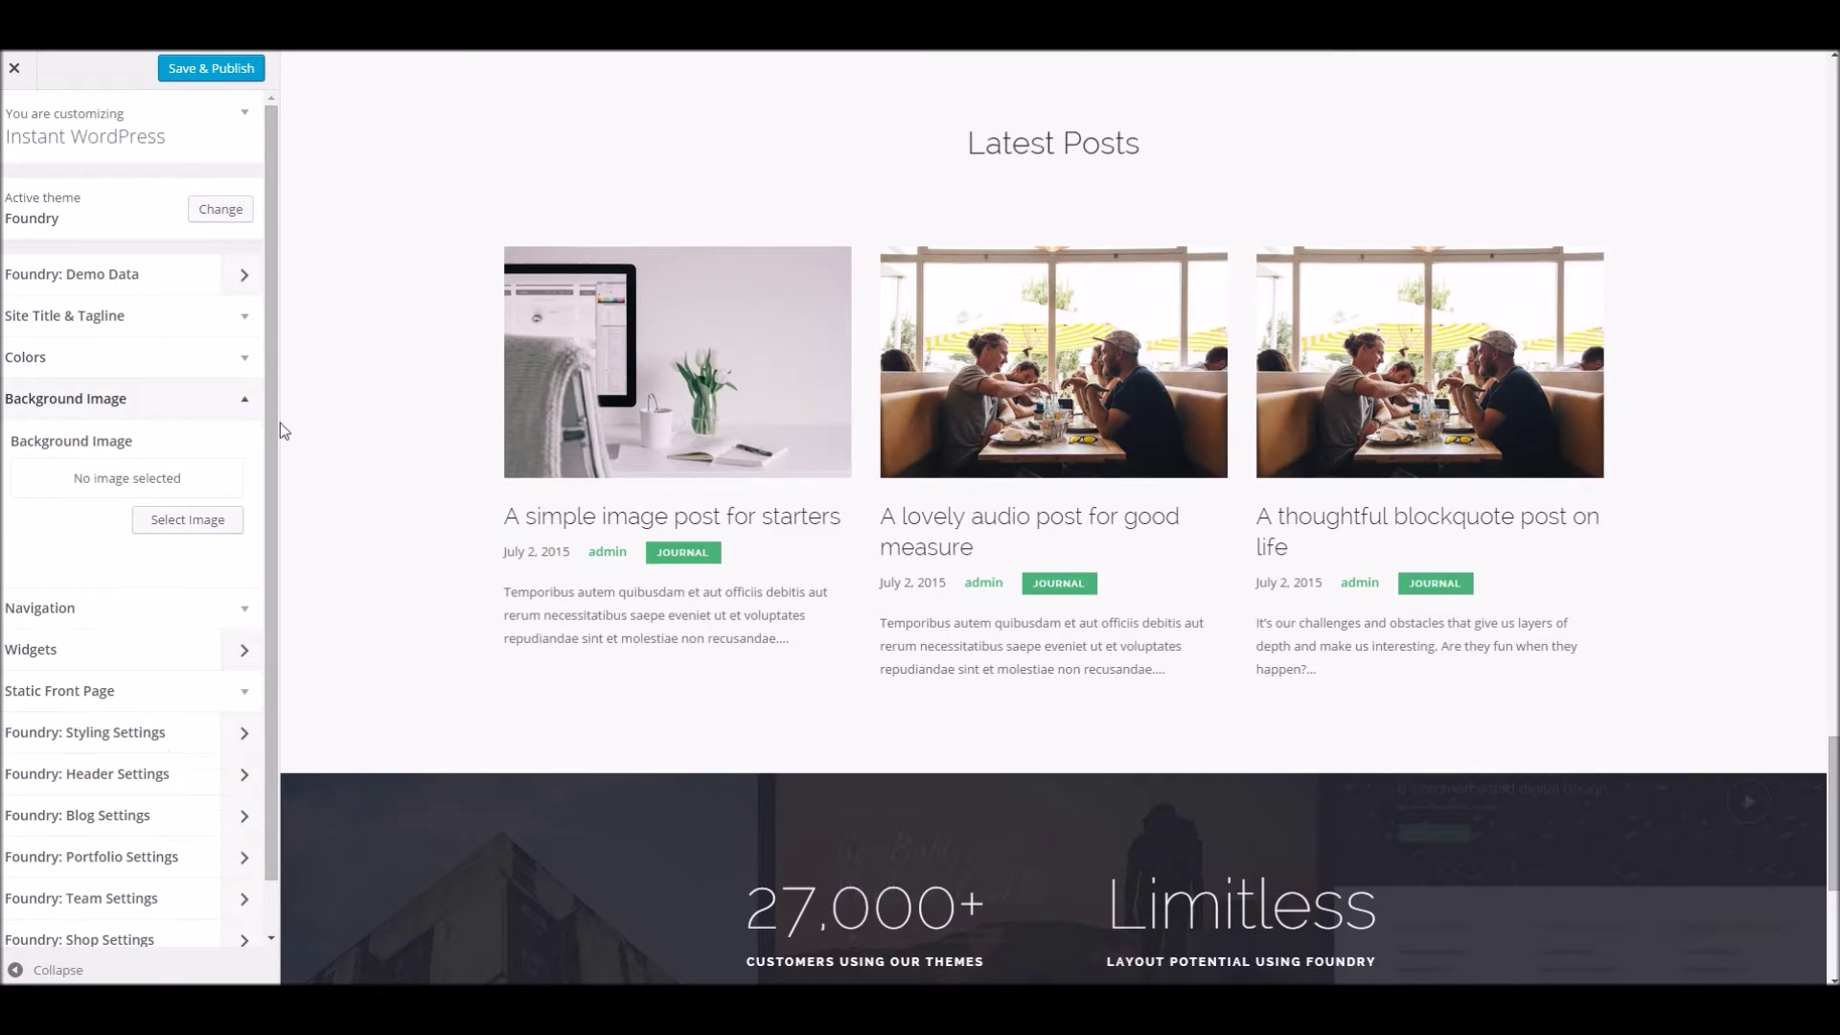
scroll(400, 537, down, 5)
scroll(400, 536, up, 8)
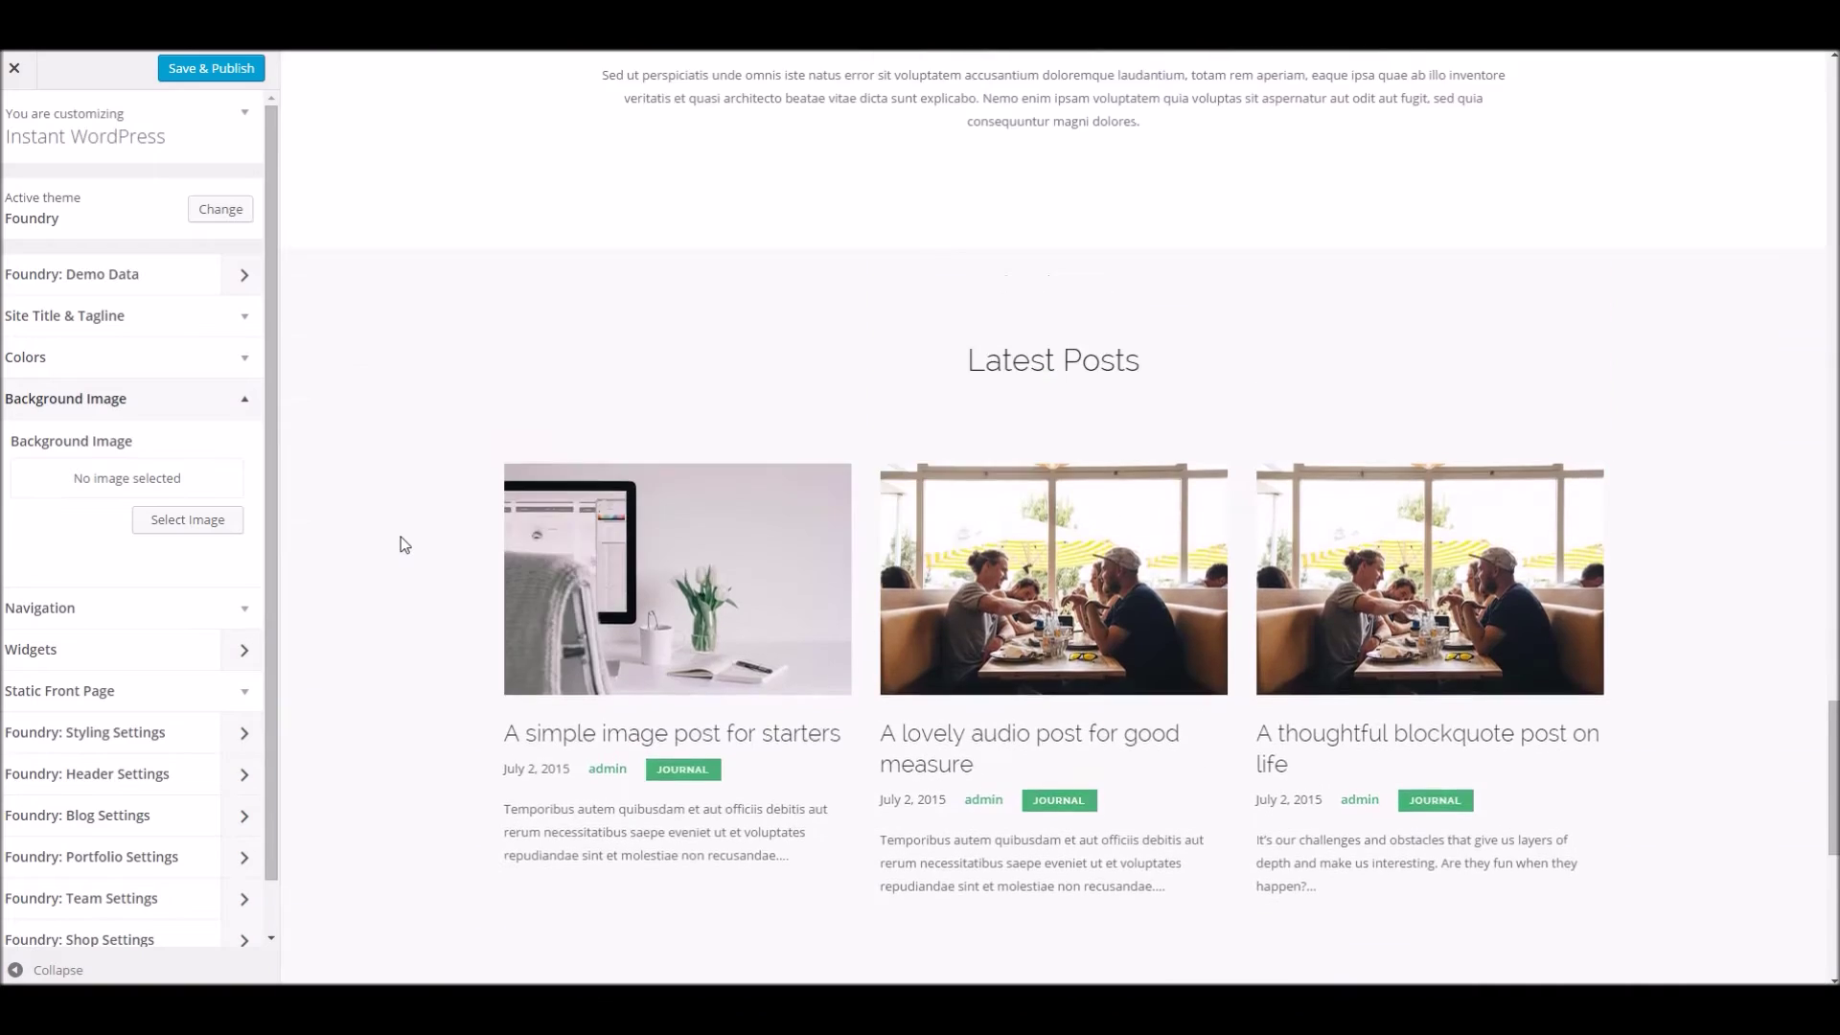
scroll(400, 544, up, 4)
click(236, 401)
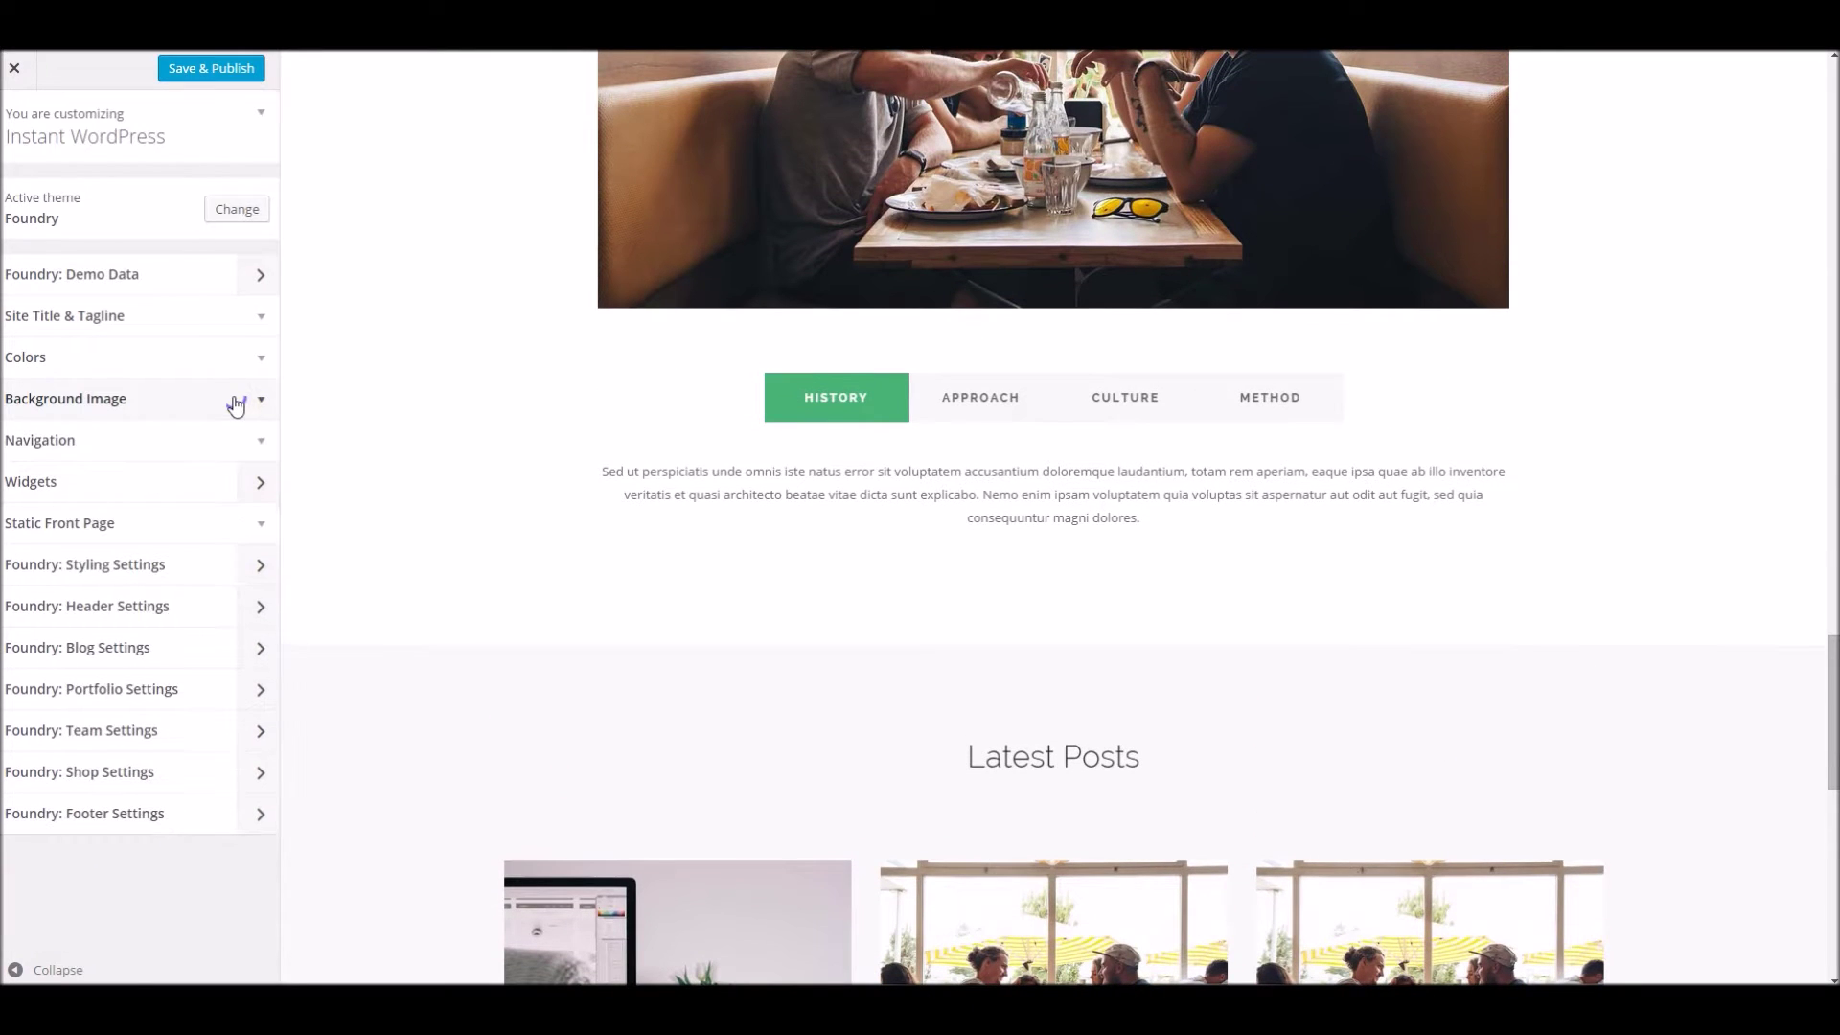
Examine which menus are assigned to the standard and offscreen navigation locations
click(219, 441)
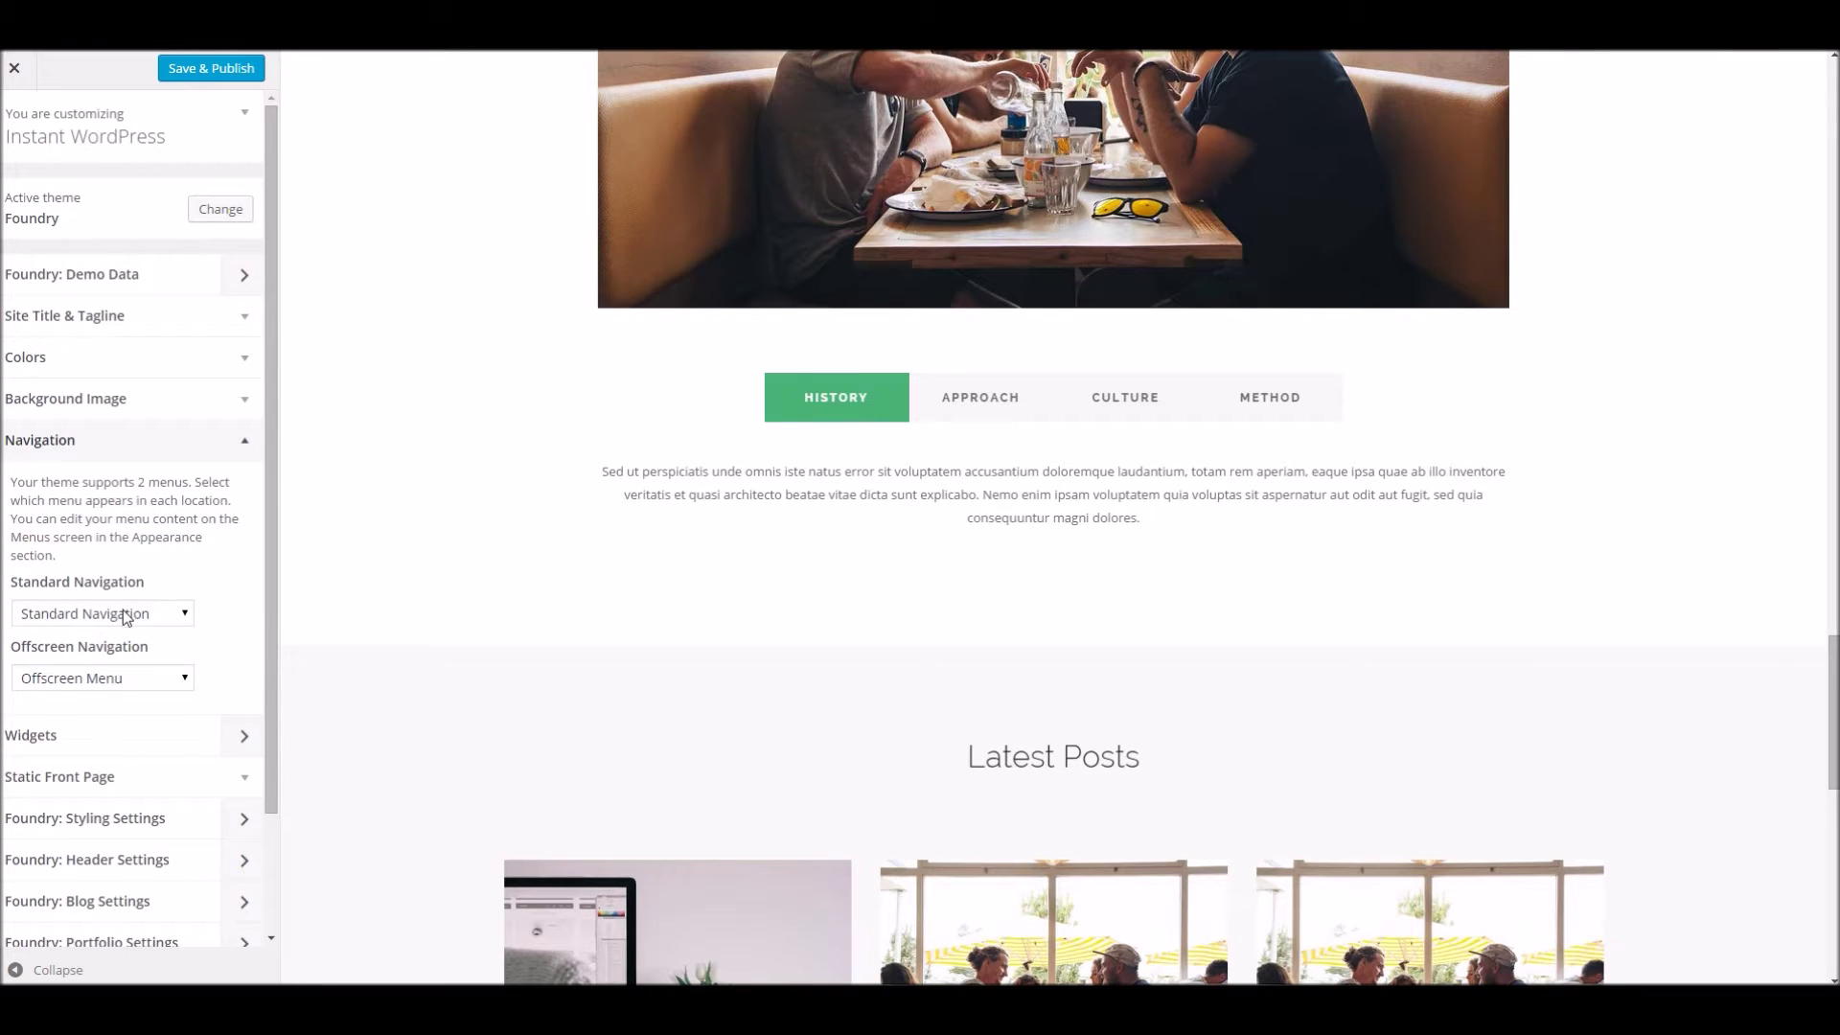
click(242, 442)
click(255, 443)
click(235, 446)
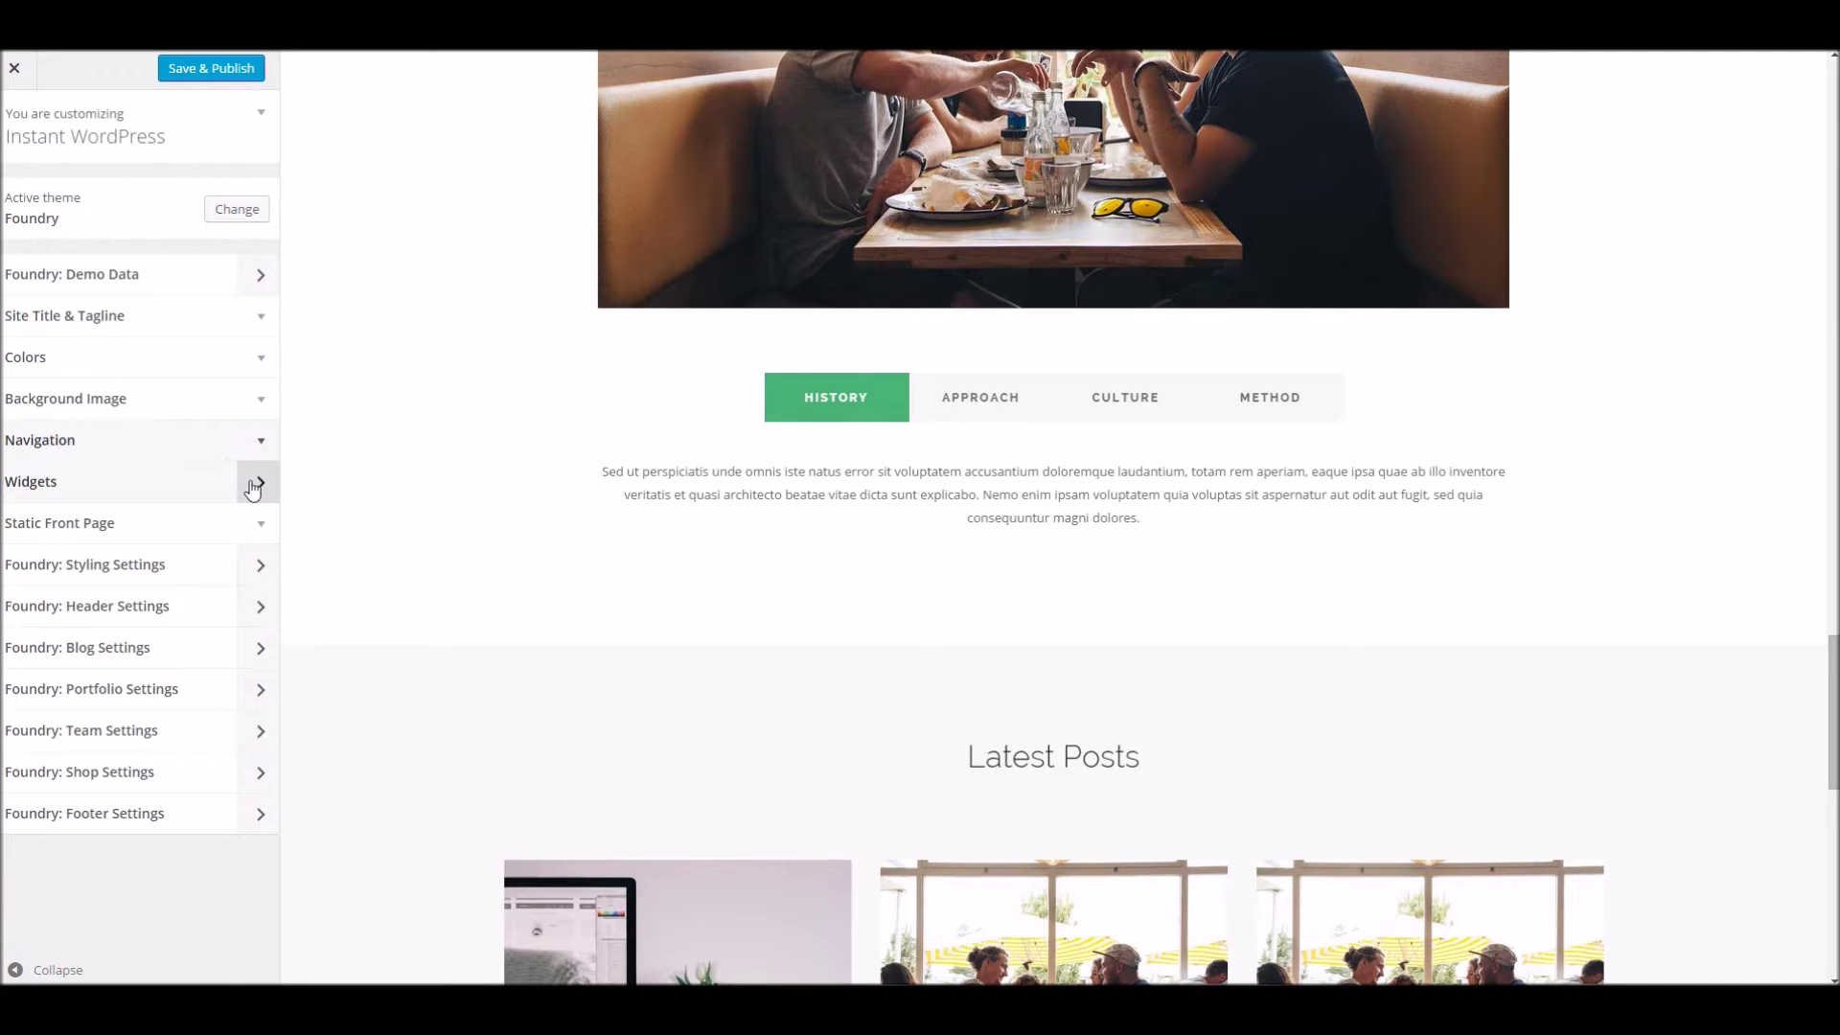
Add a Calendar widget to Footer Column 1 and check it in the footer preview
click(257, 486)
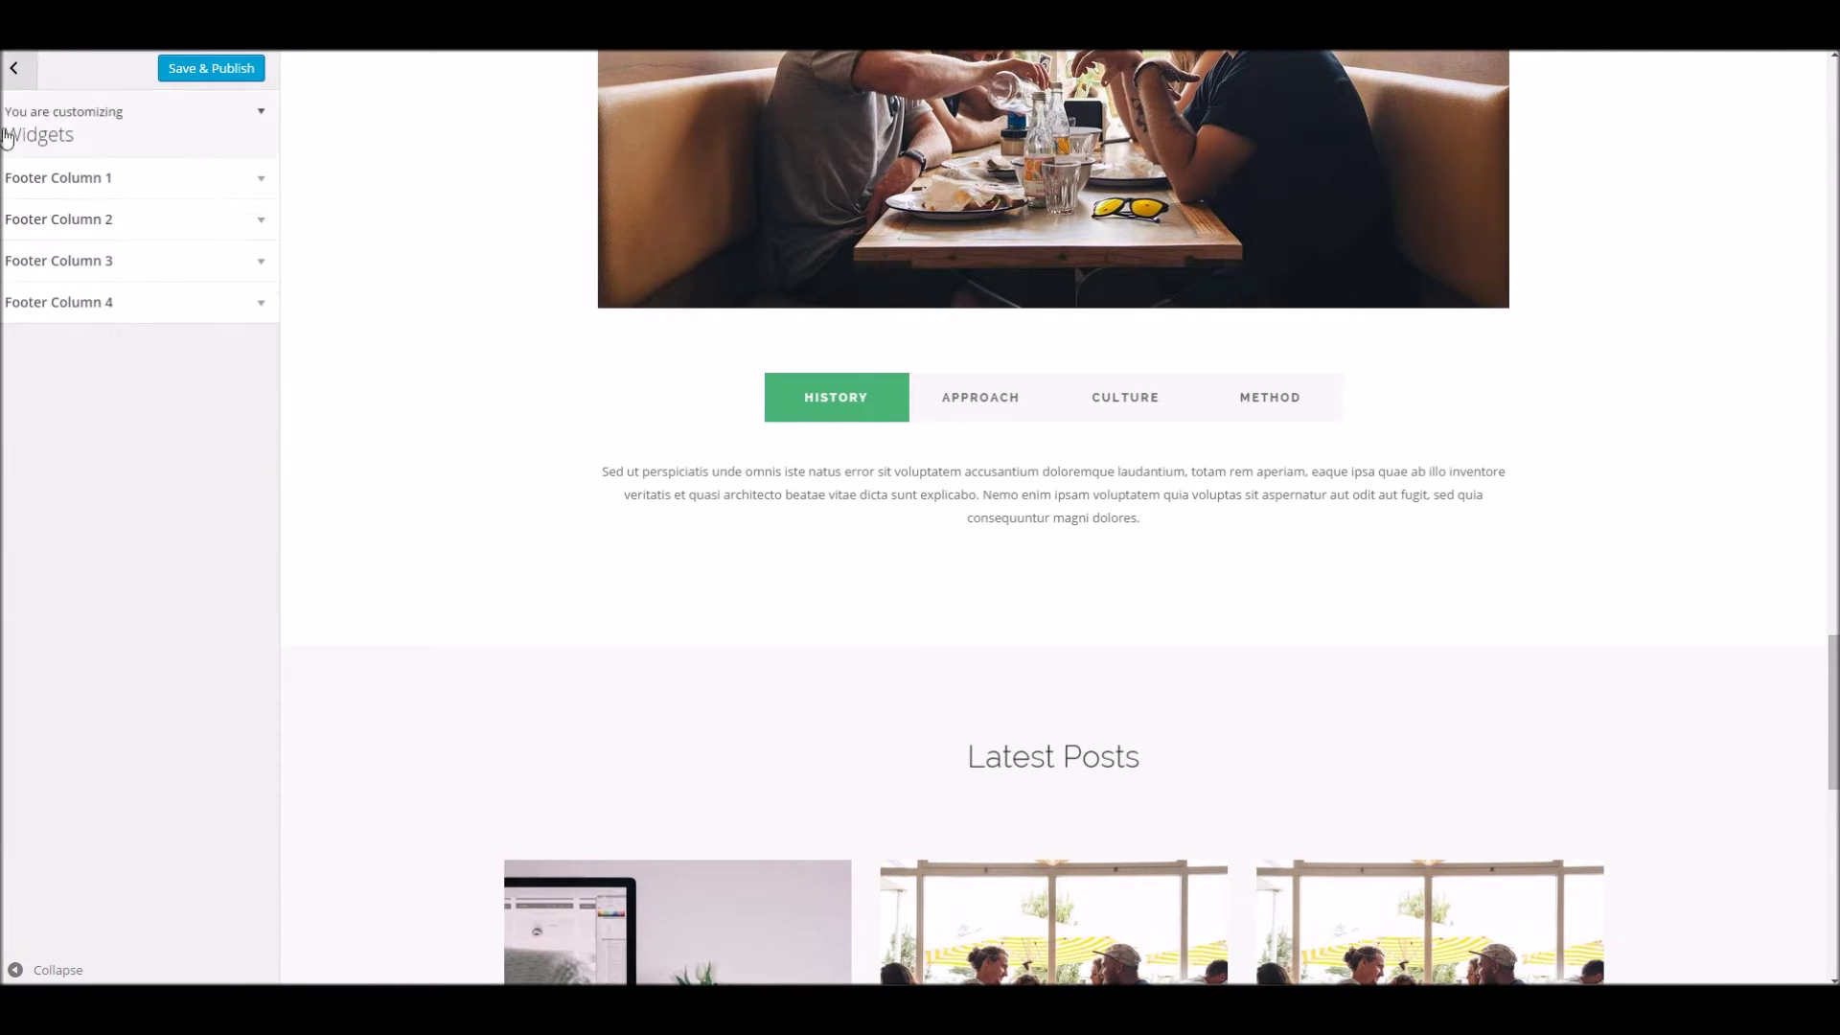
scroll(638, 633, down, 5)
scroll(676, 613, down, 6)
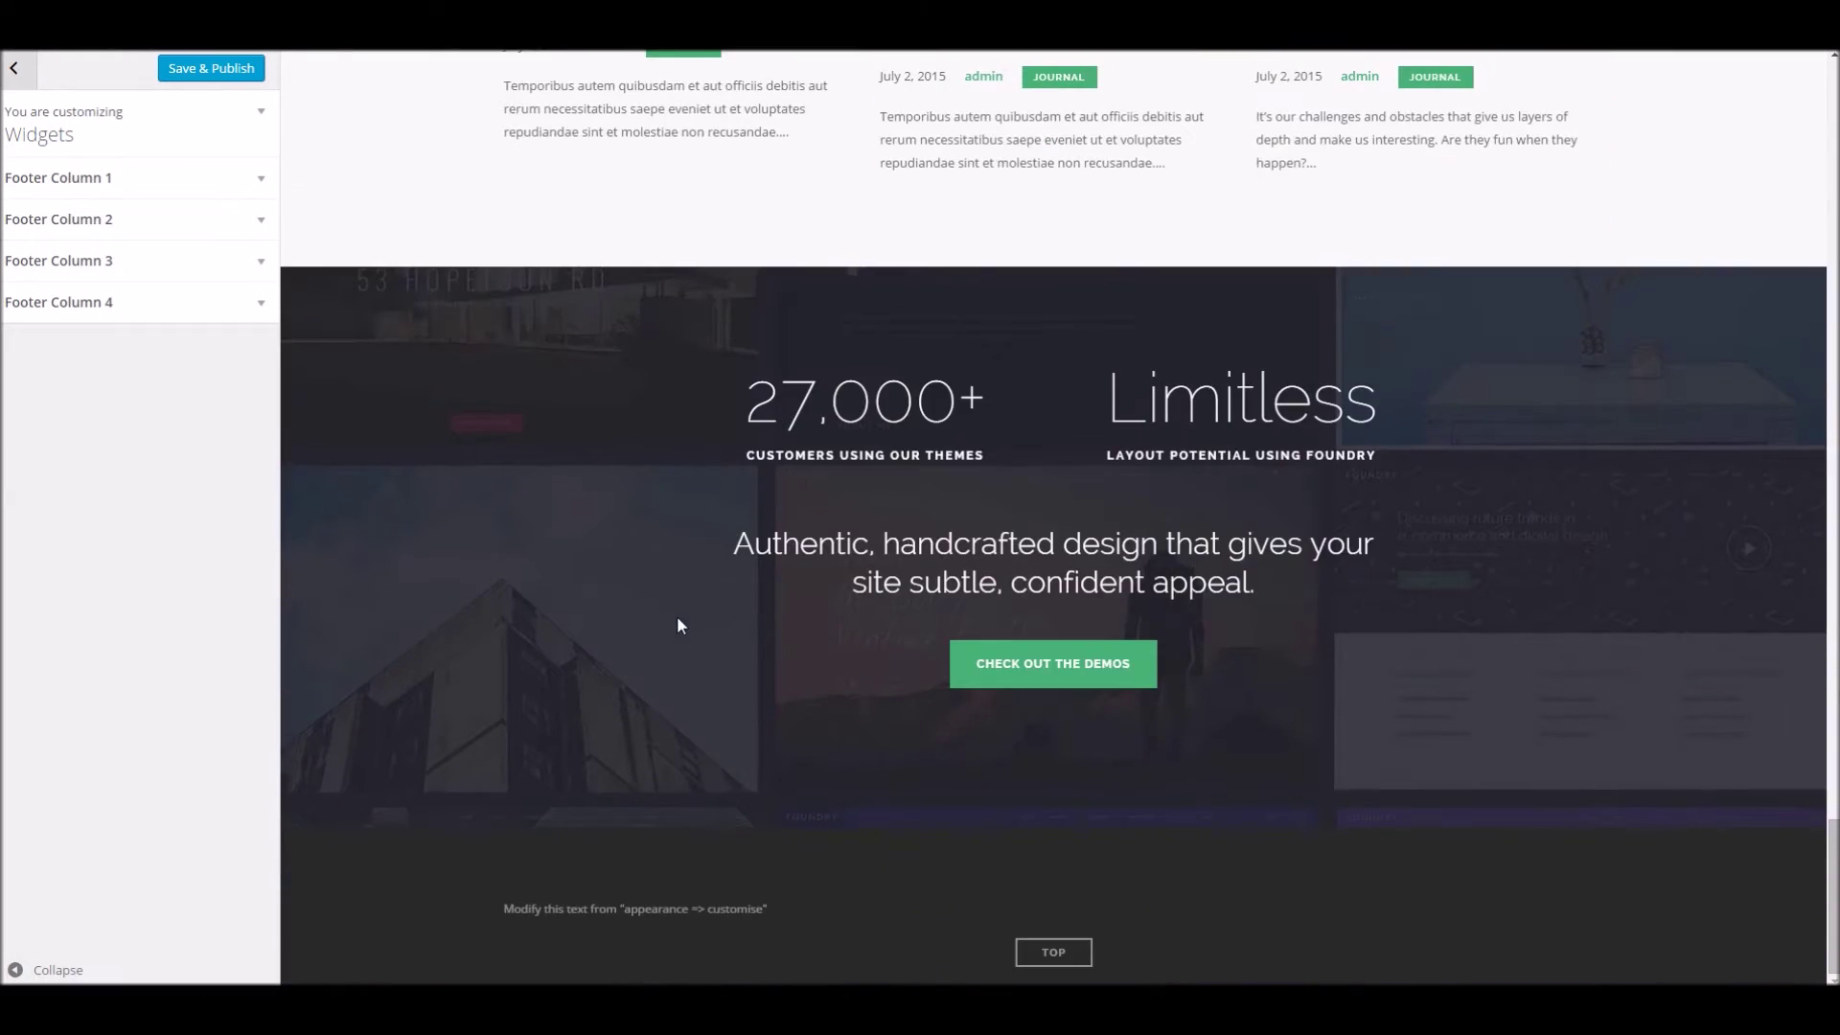
click(251, 180)
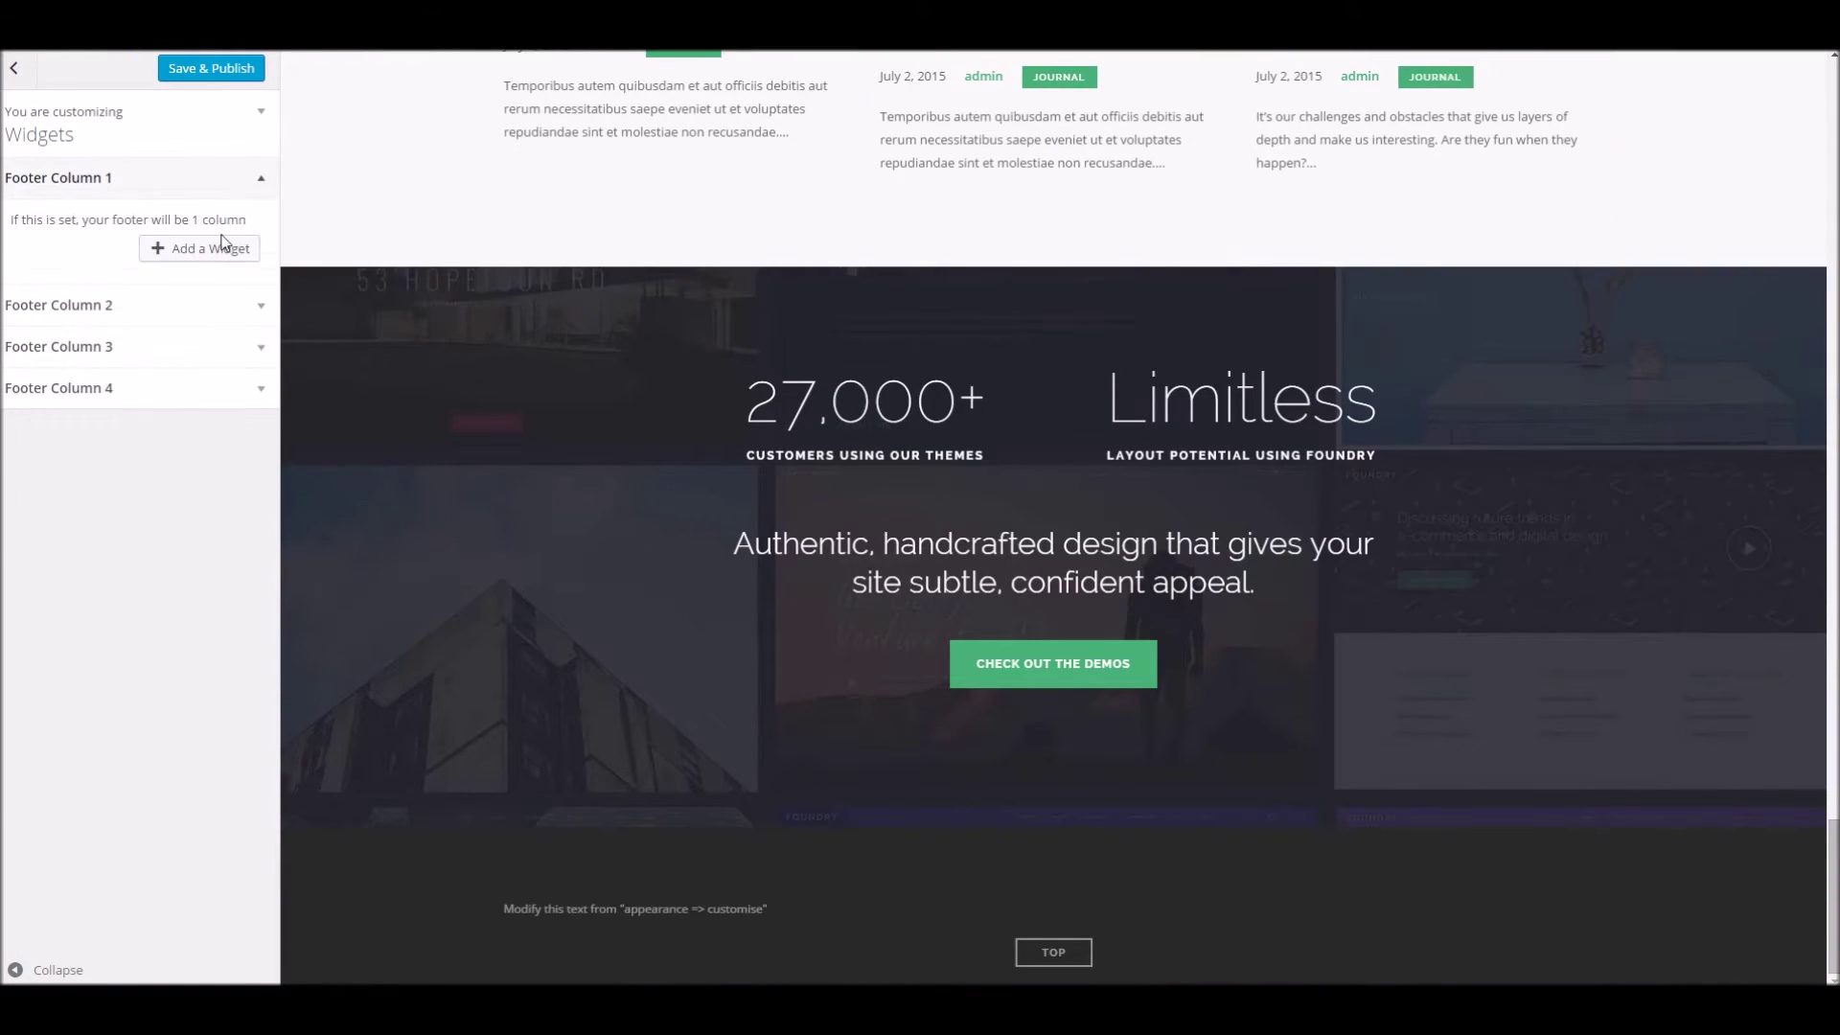
click(216, 251)
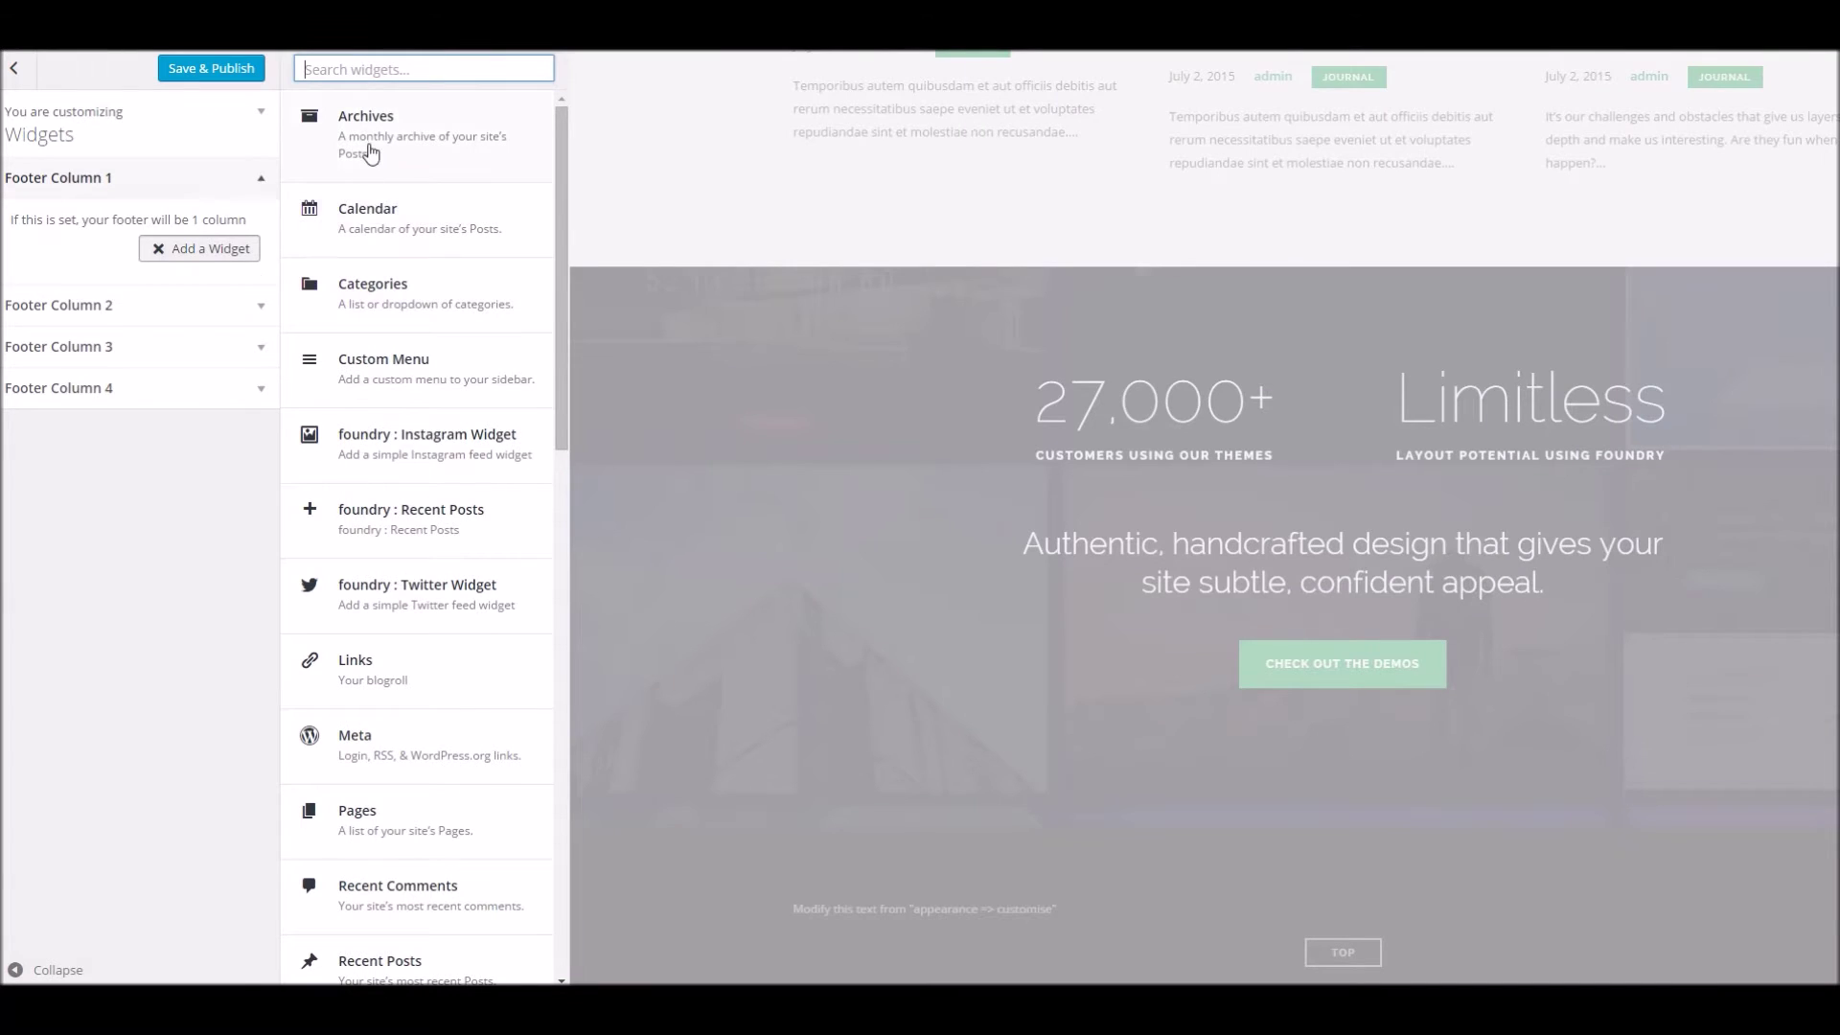
click(374, 208)
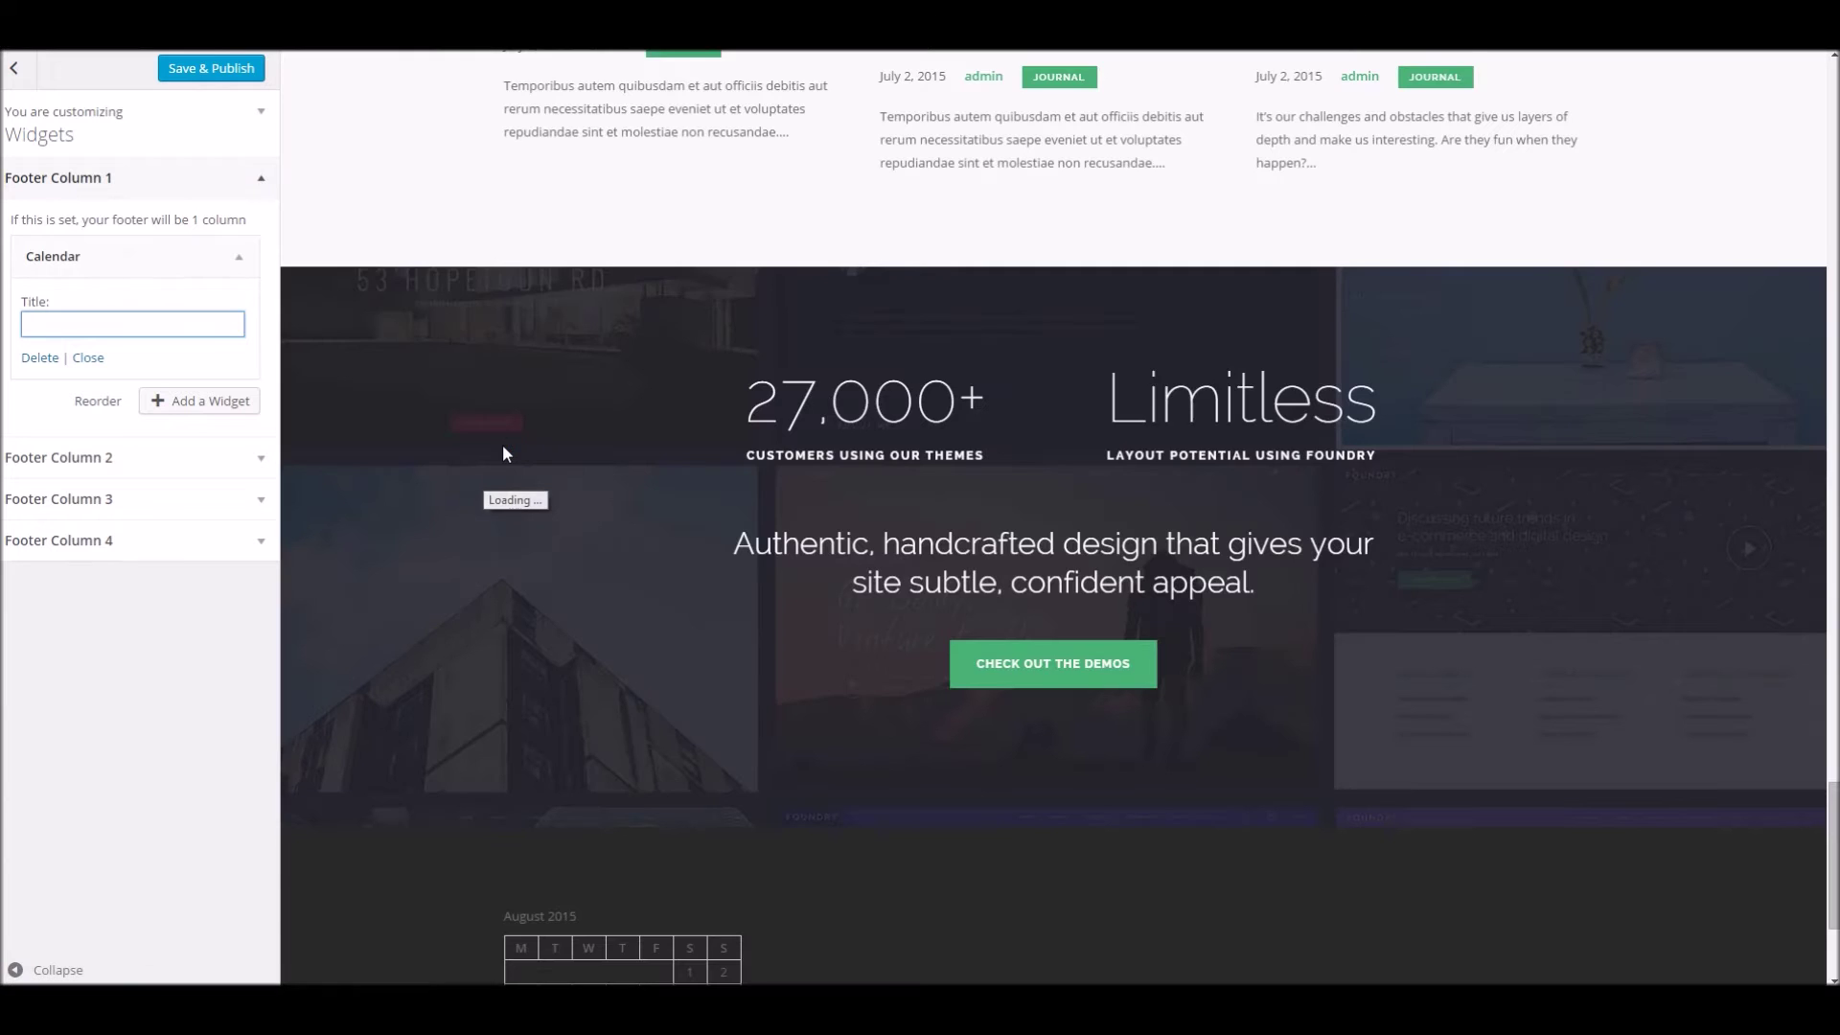
scroll(502, 446, down, 3)
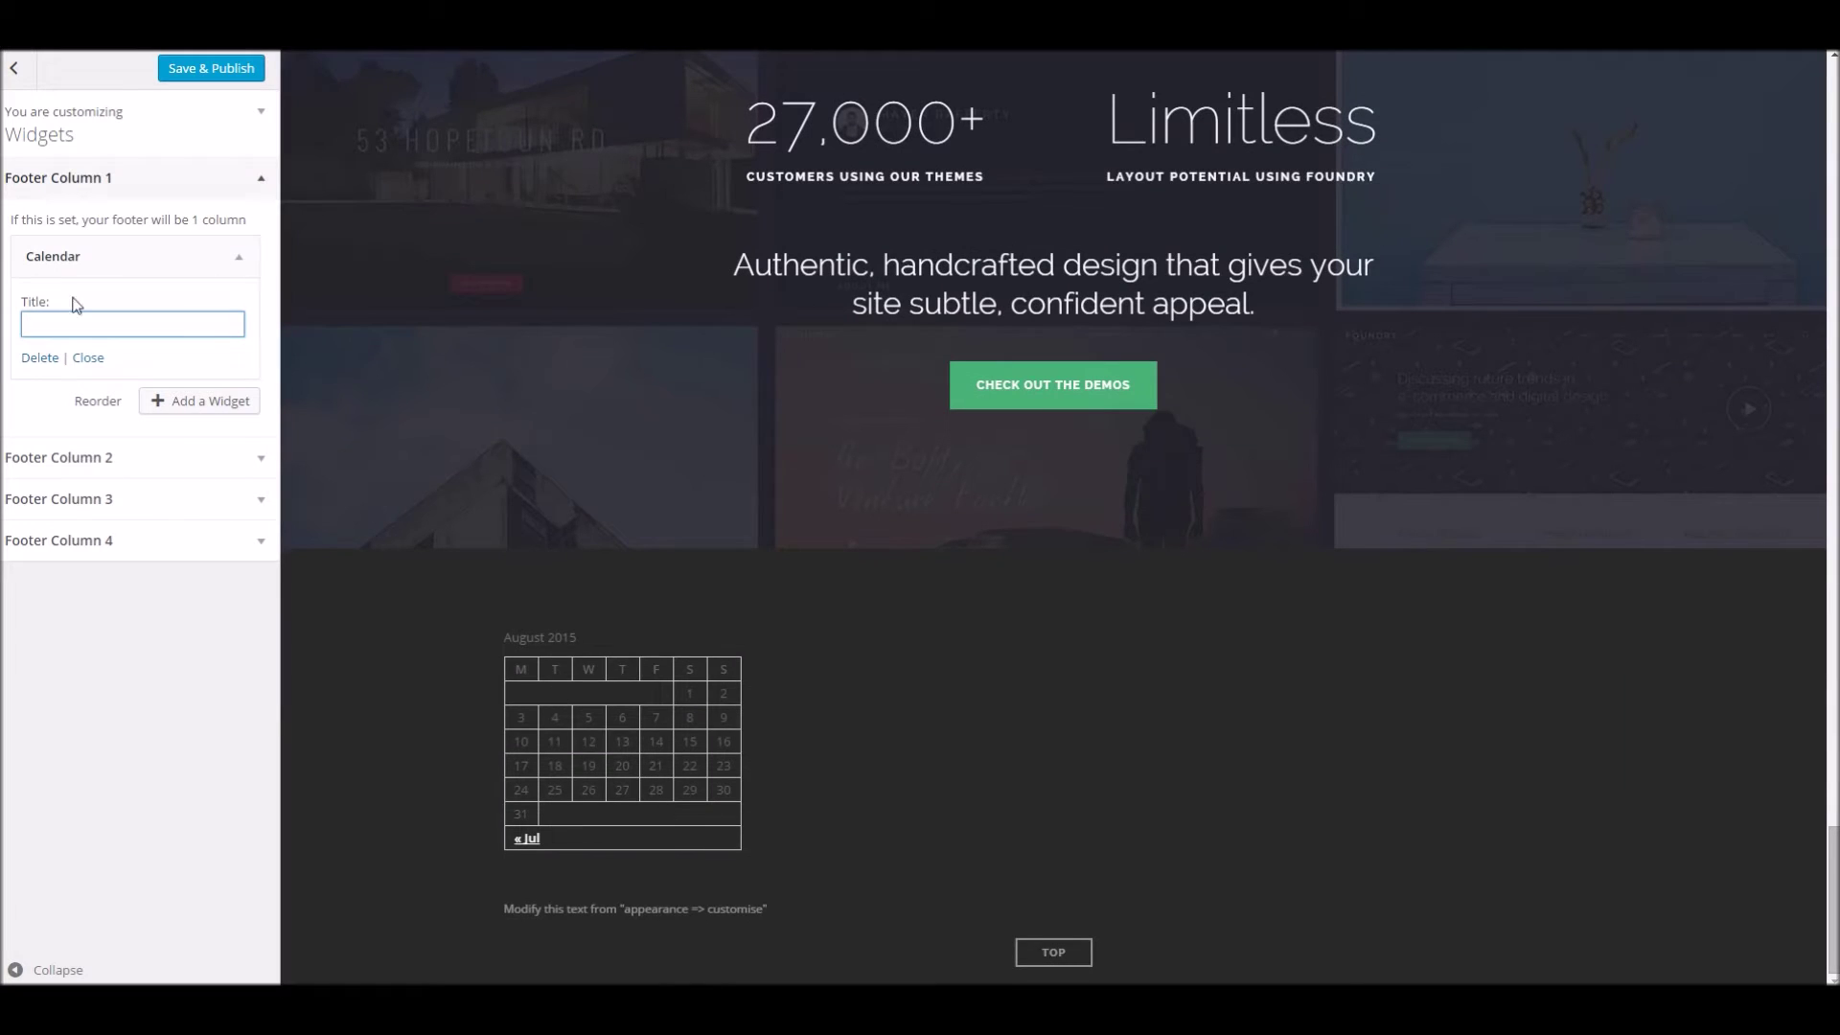
Leave the widget settings and examine the Static Front Page options for the front page and posts page
click(14, 68)
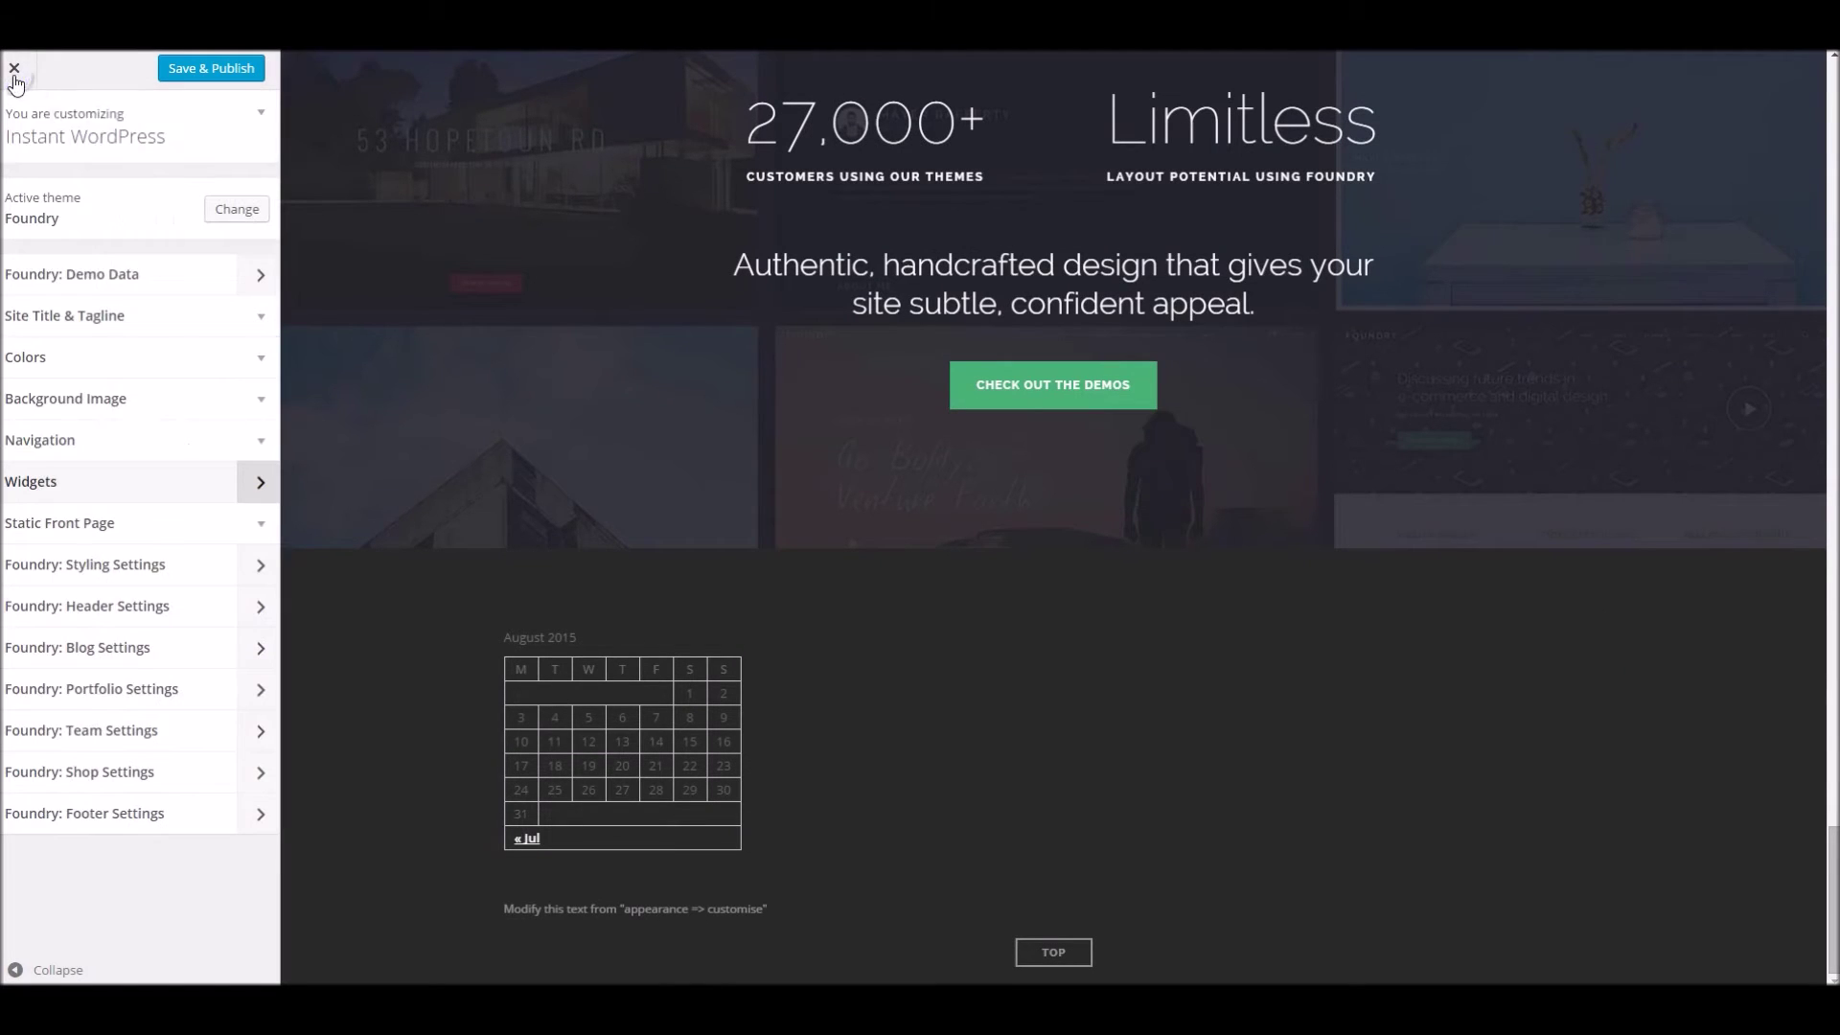
click(251, 530)
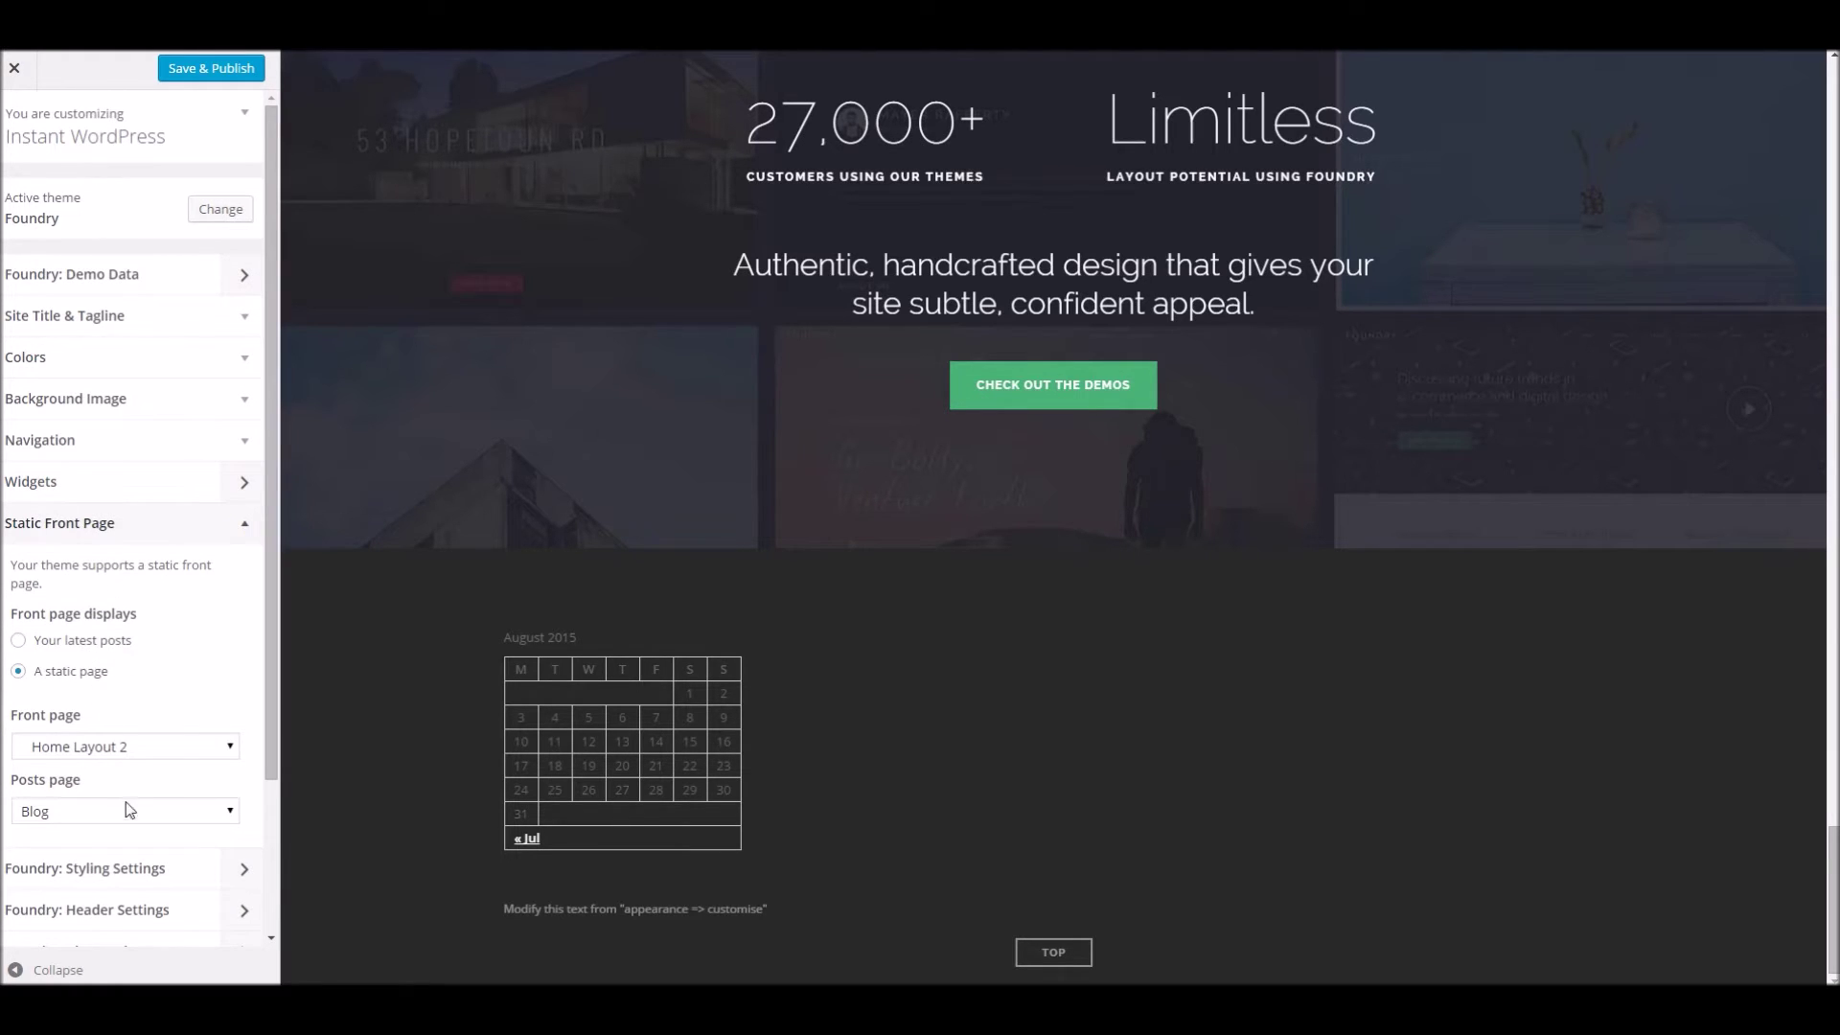
click(242, 530)
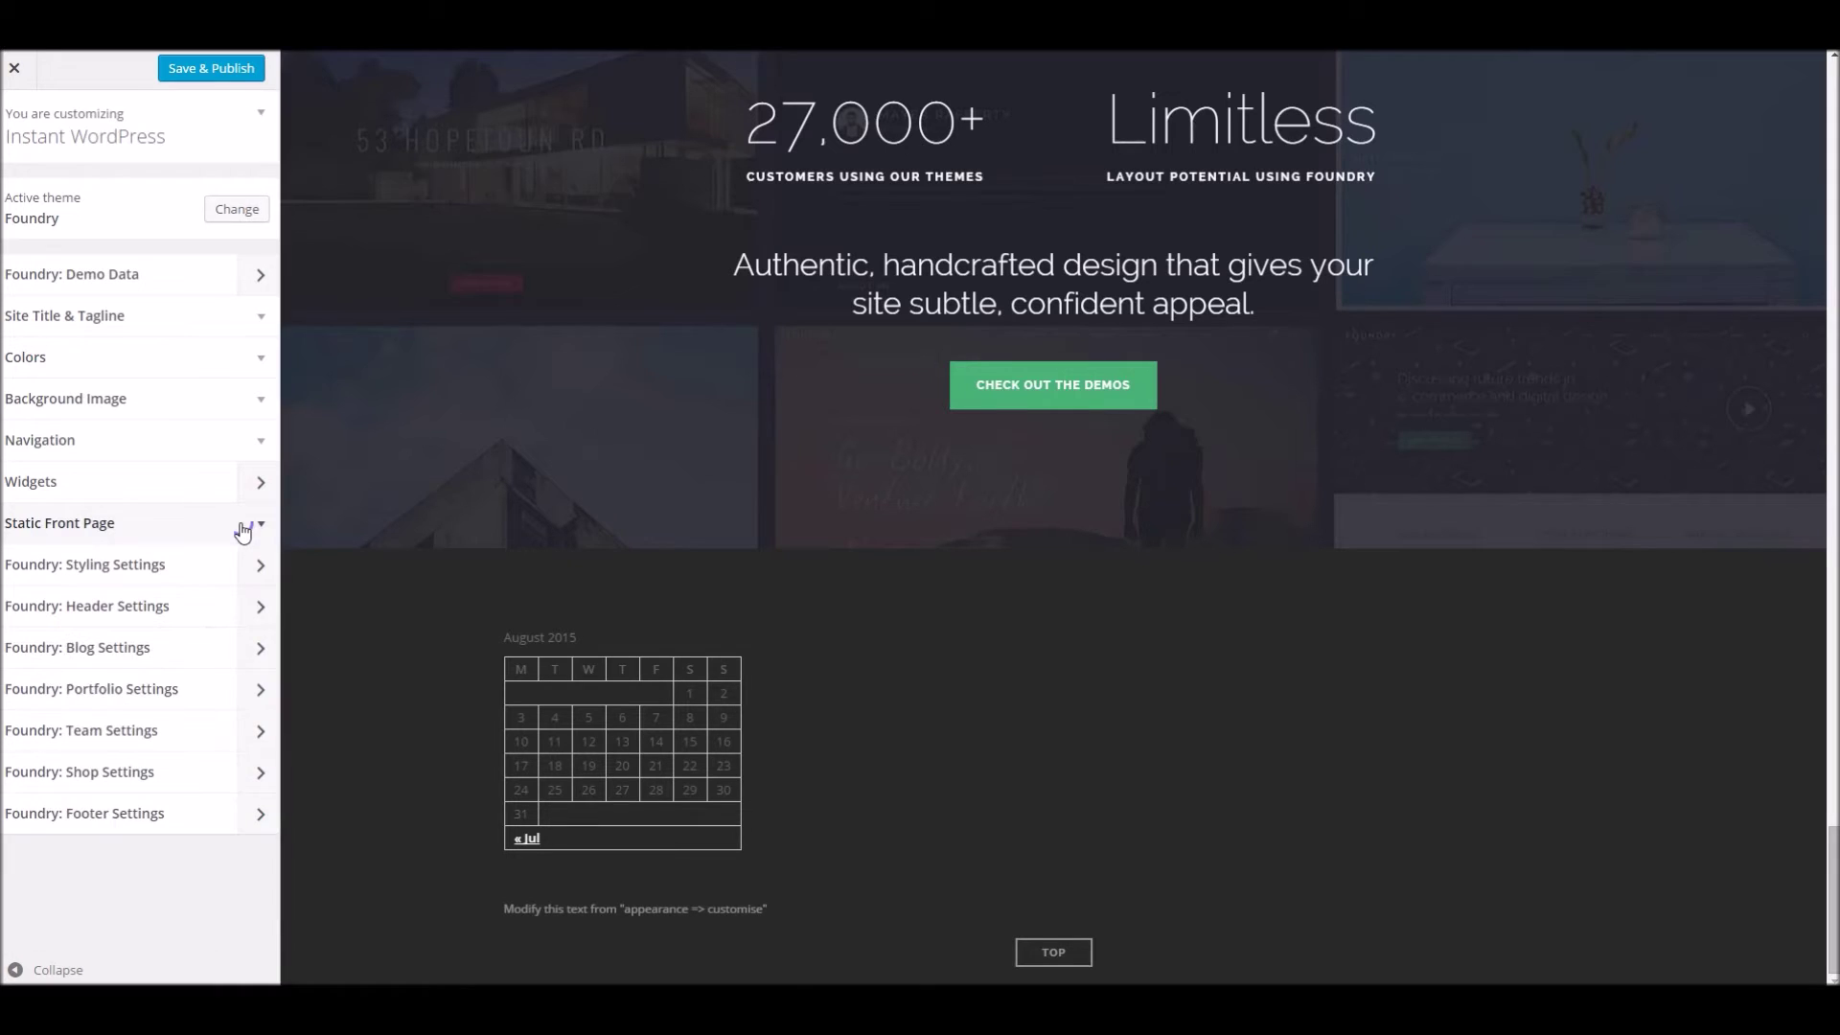
Examine the Fonts options in Foundry: Styling Settings, including the body font URL parameter, against the text in the page preview
click(247, 578)
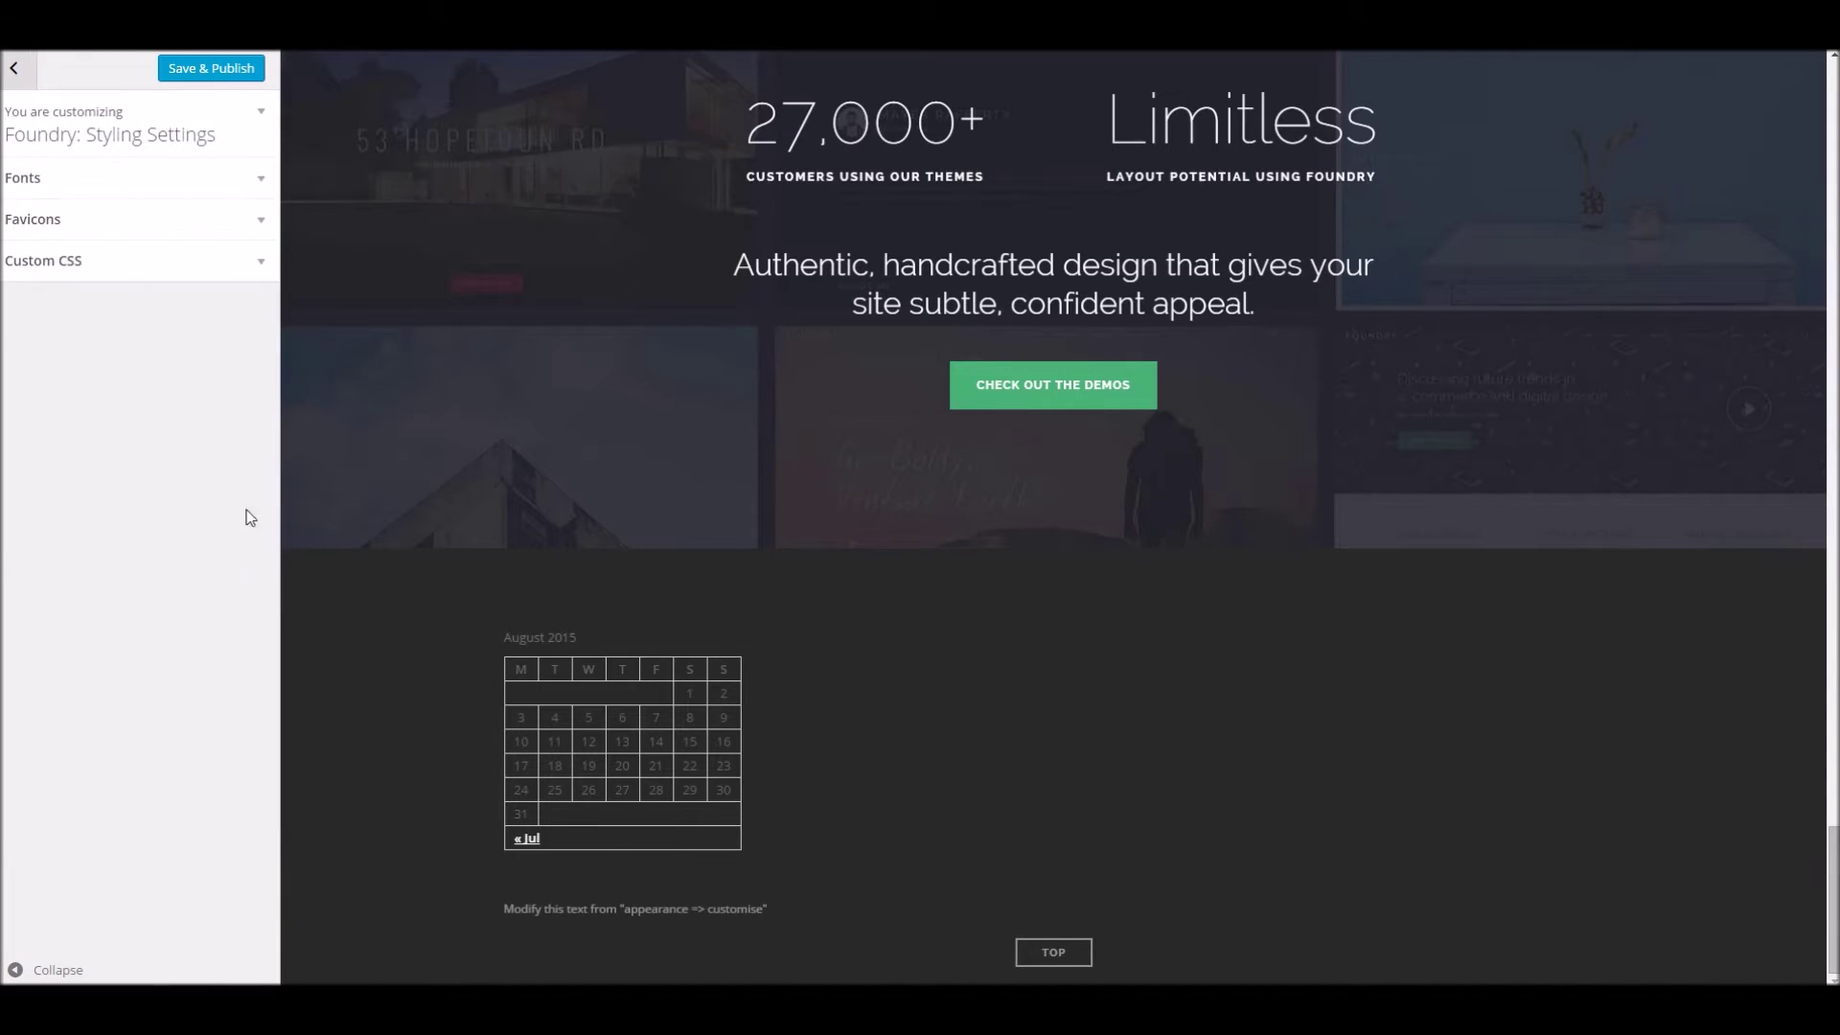
click(174, 185)
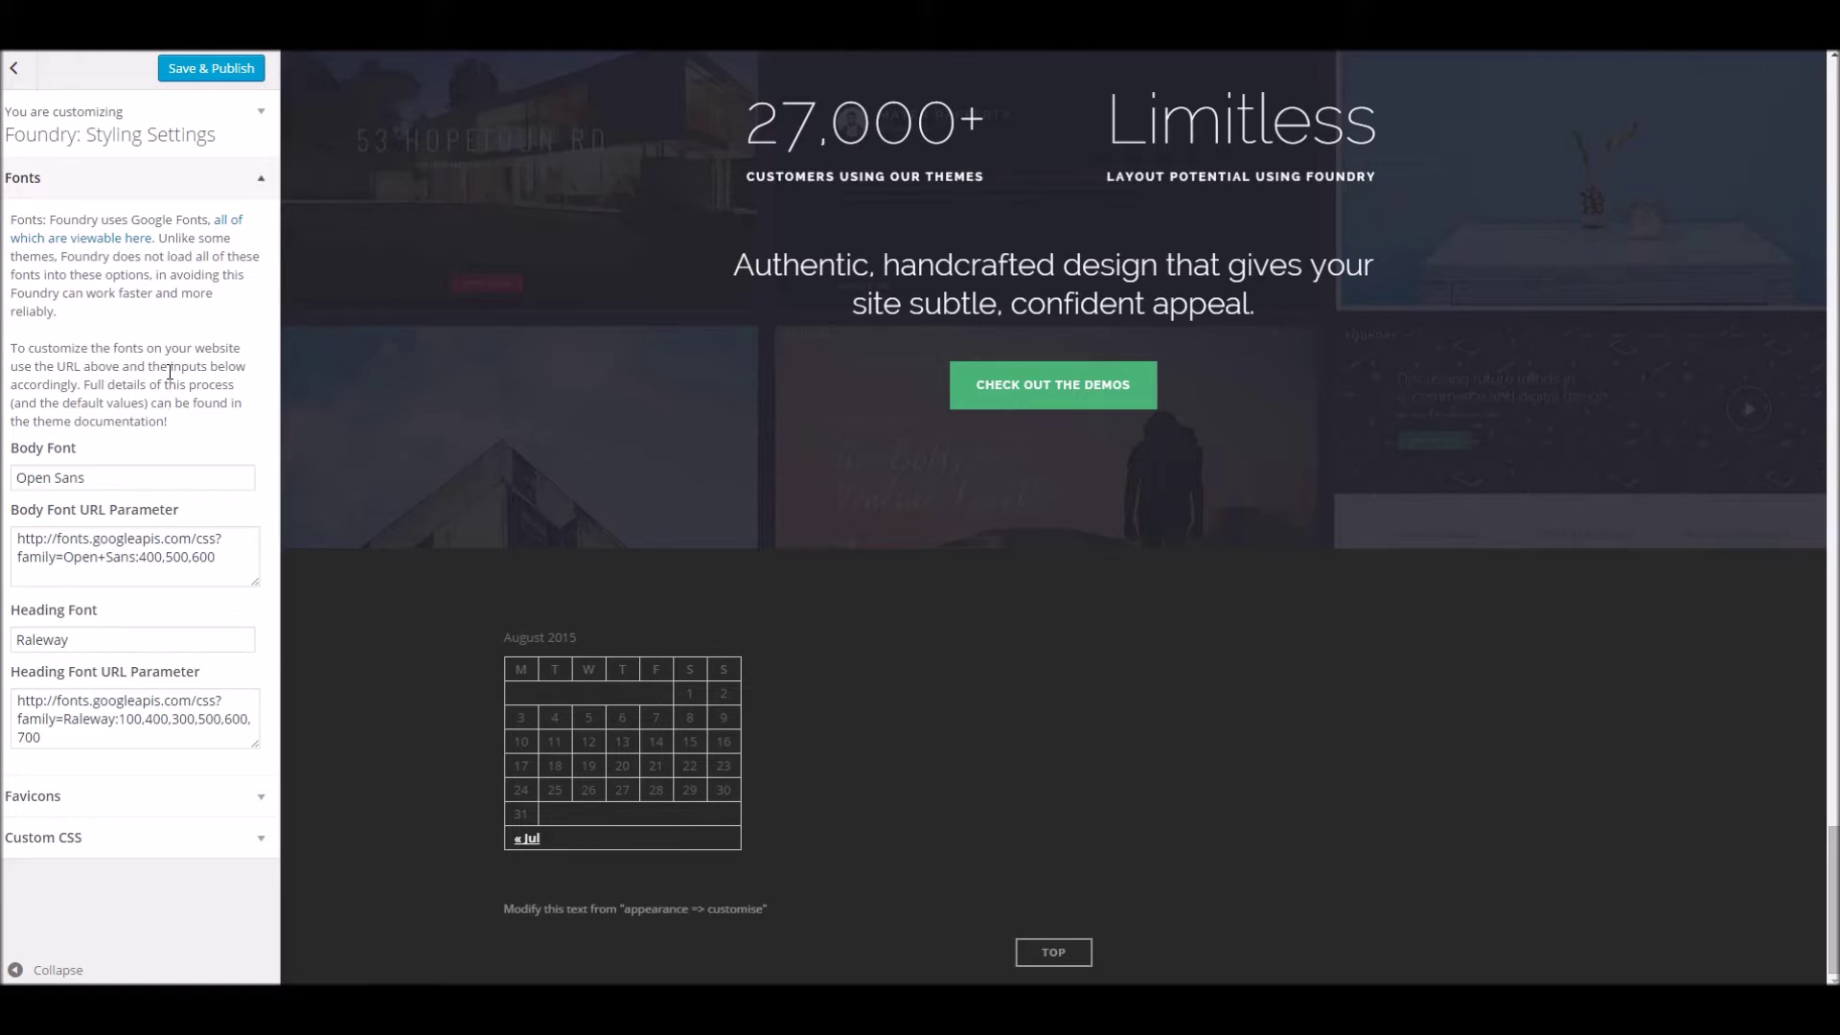
scroll(341, 388, up, 15)
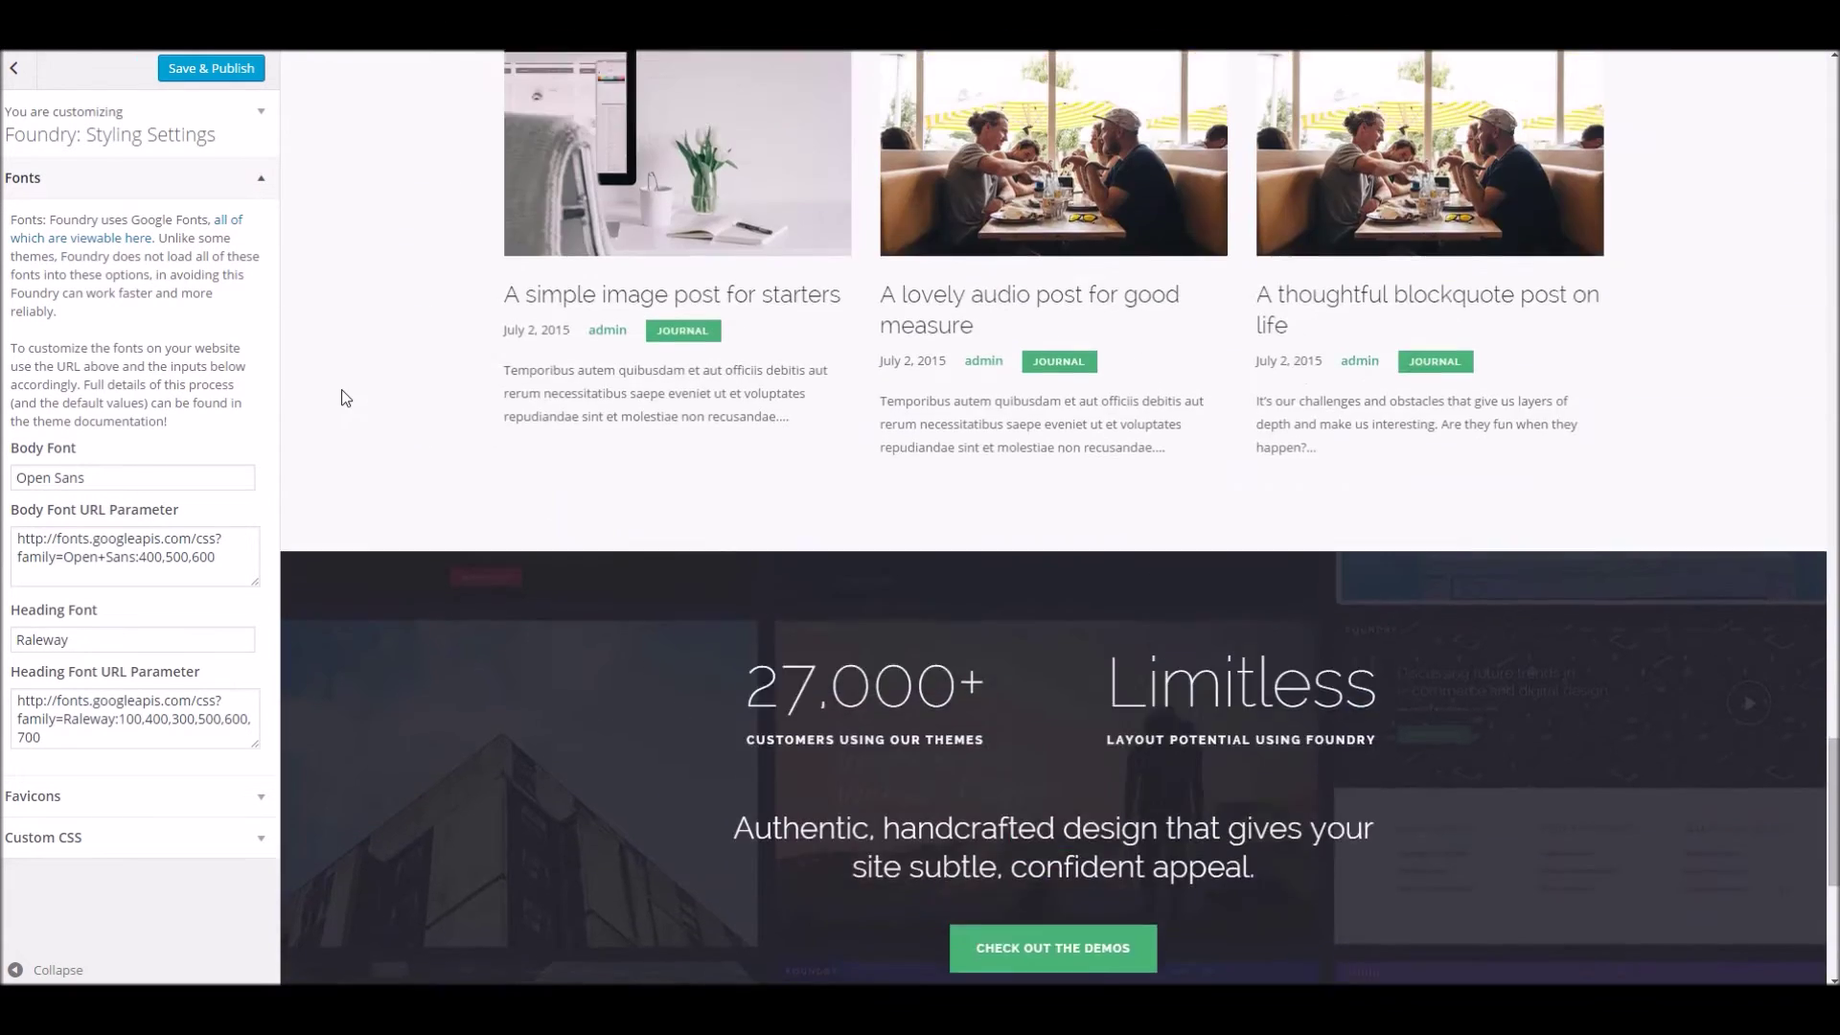
scroll(344, 397, up, 15)
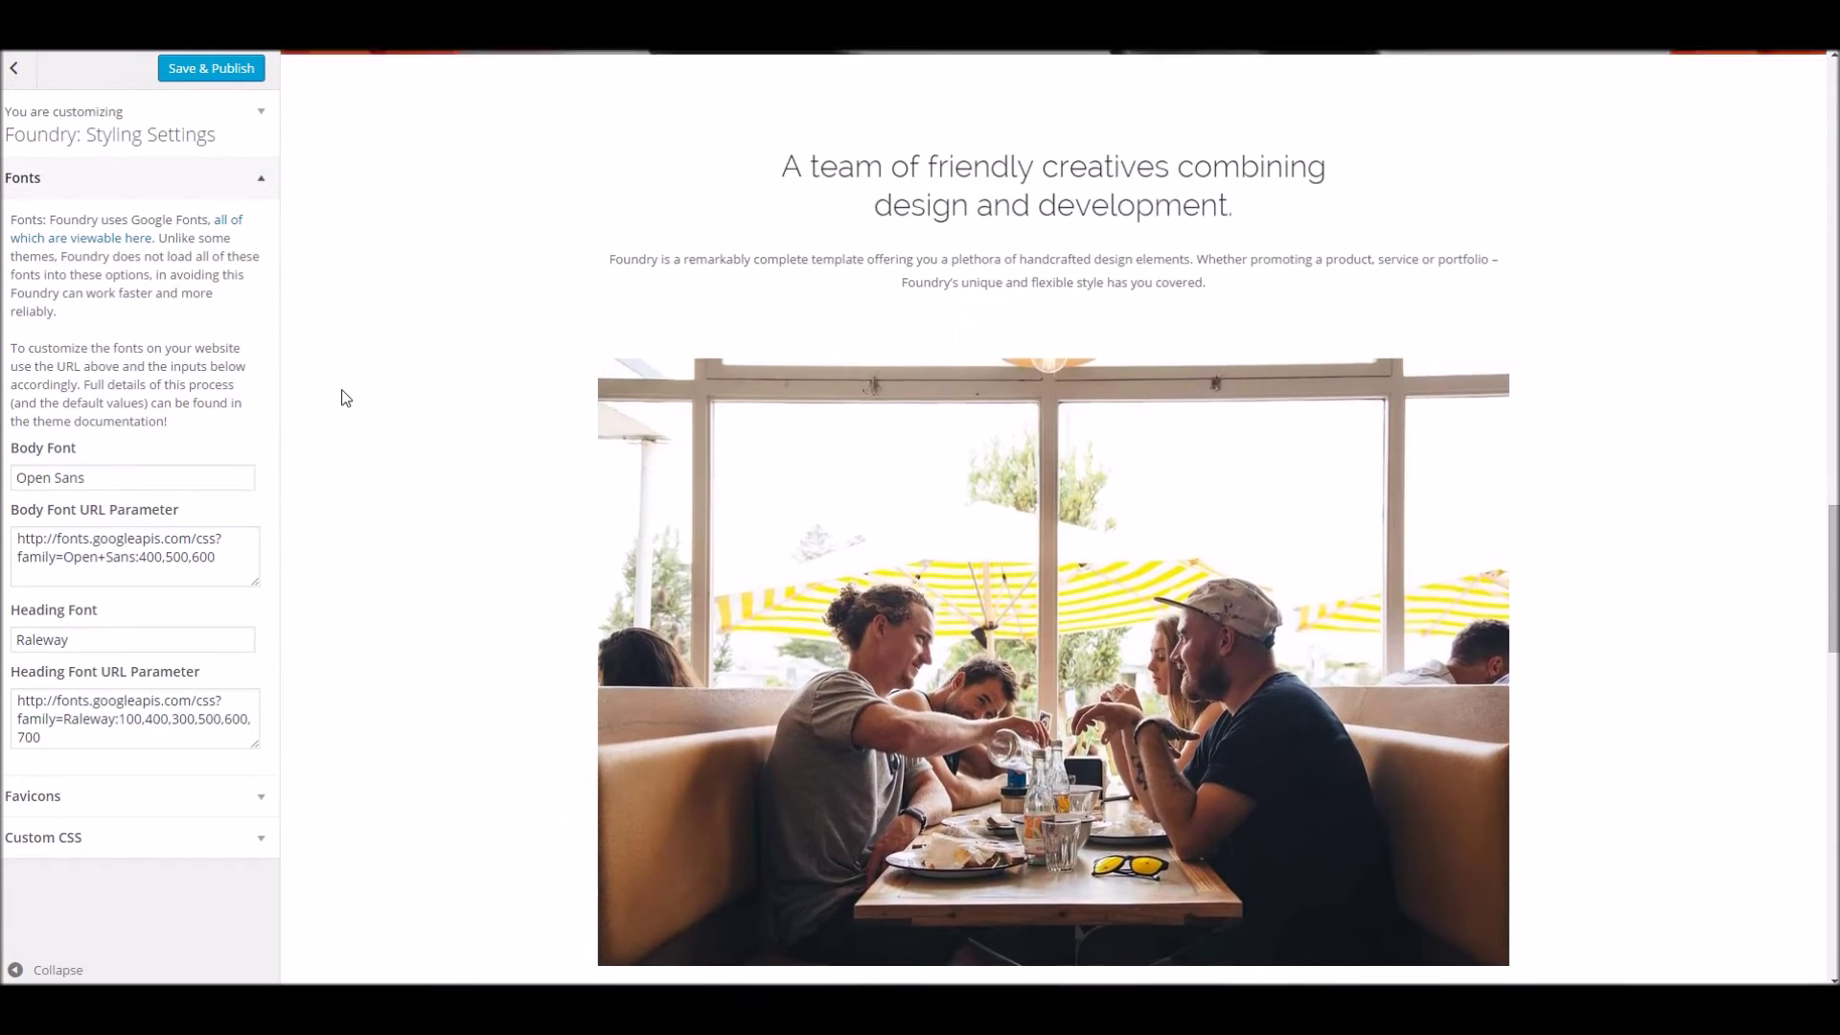
scroll(343, 397, up, 2)
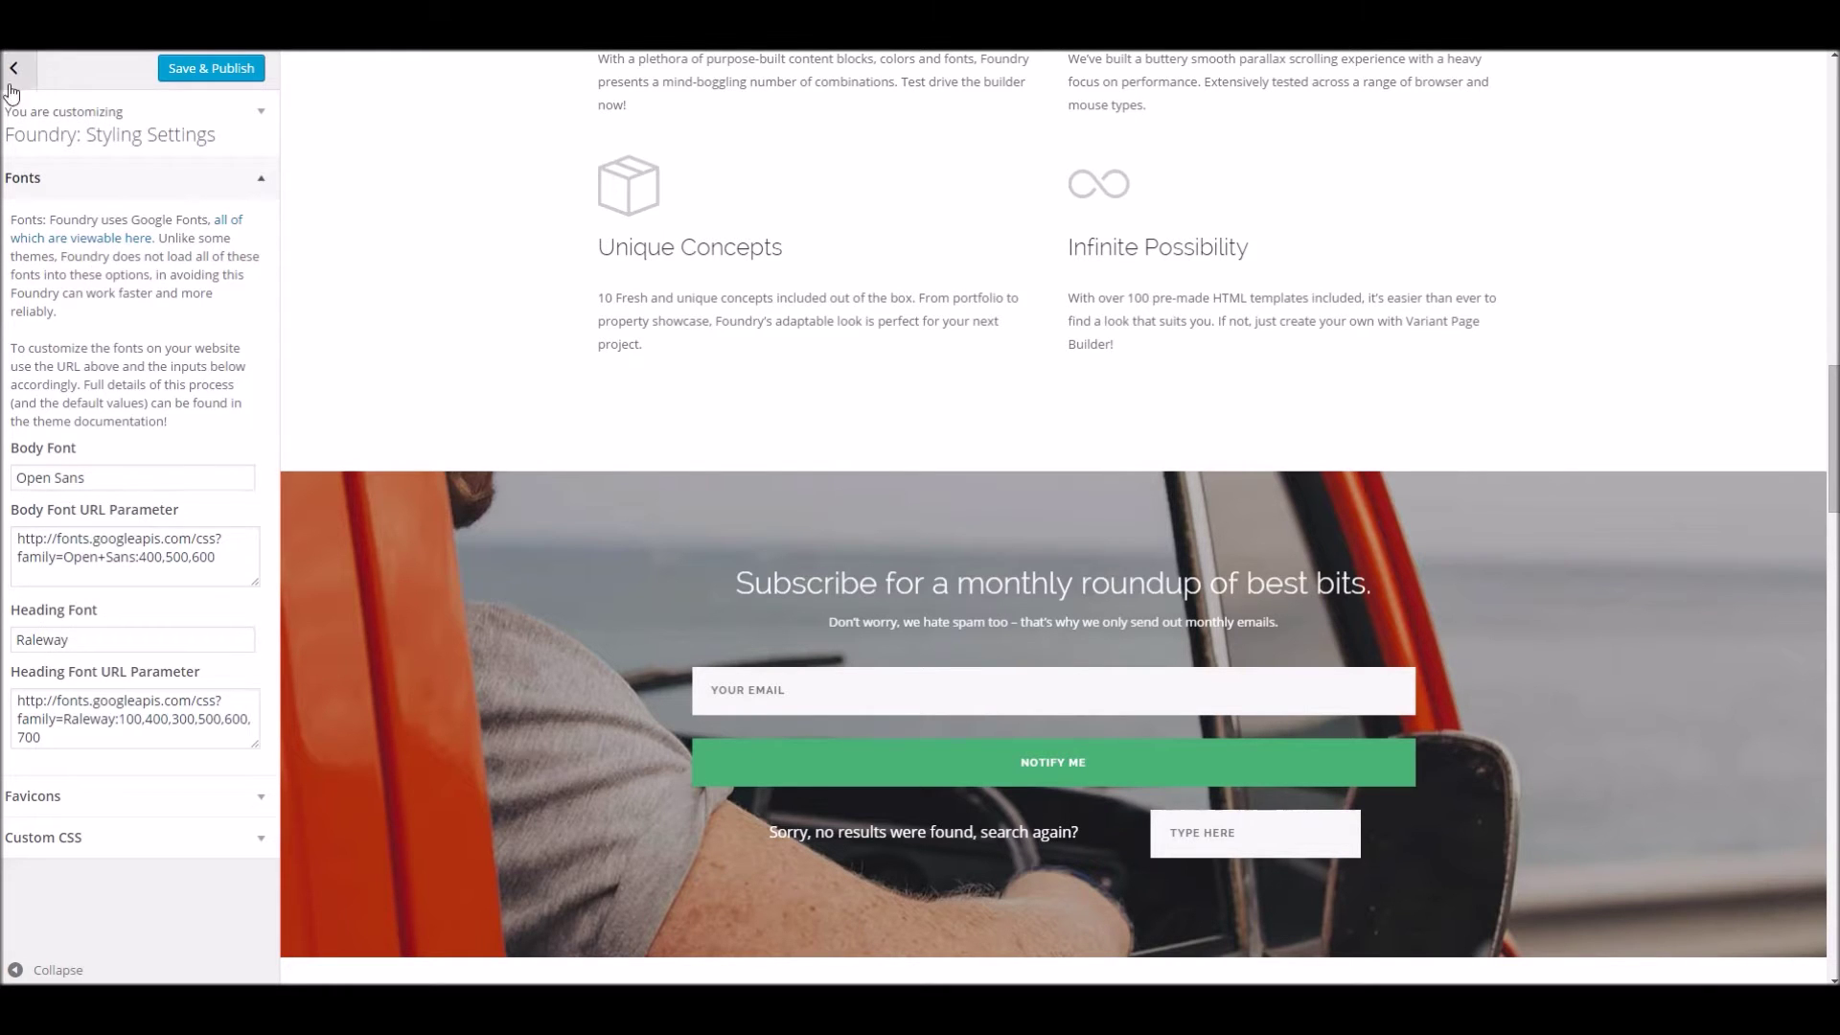
scroll(288, 222, up, 3)
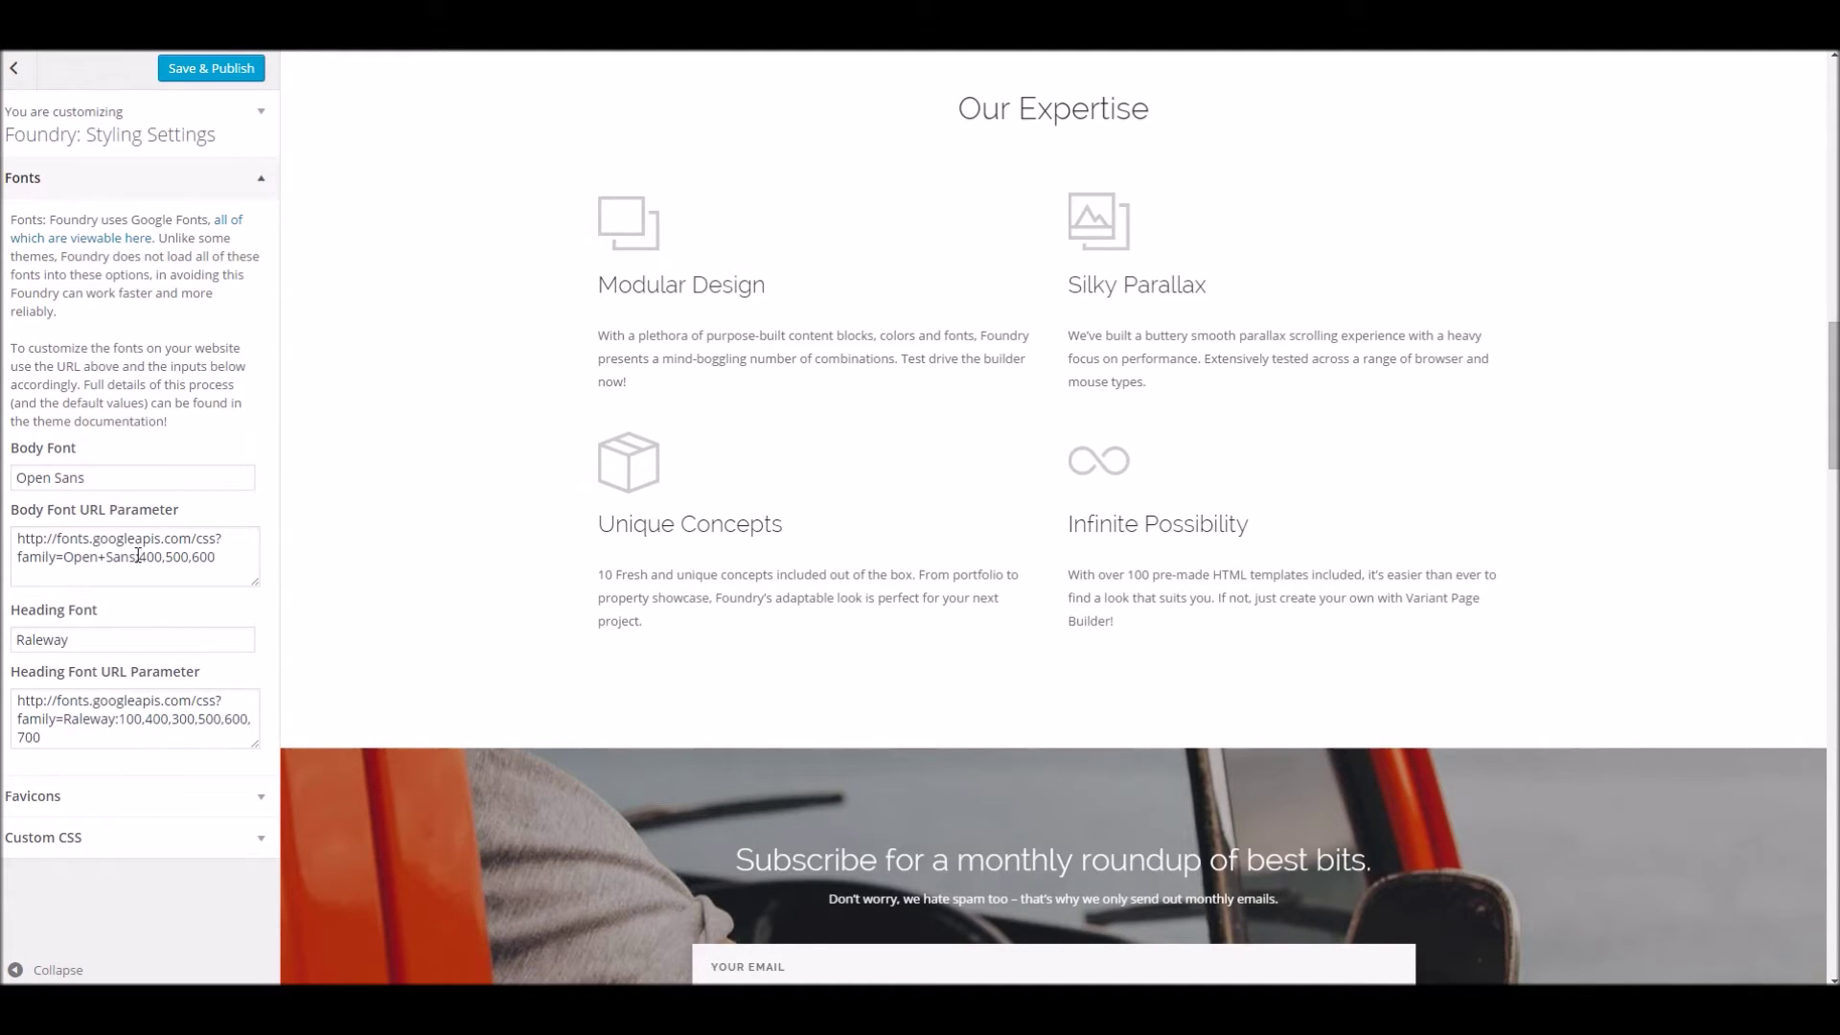
drag(137, 556, 230, 559)
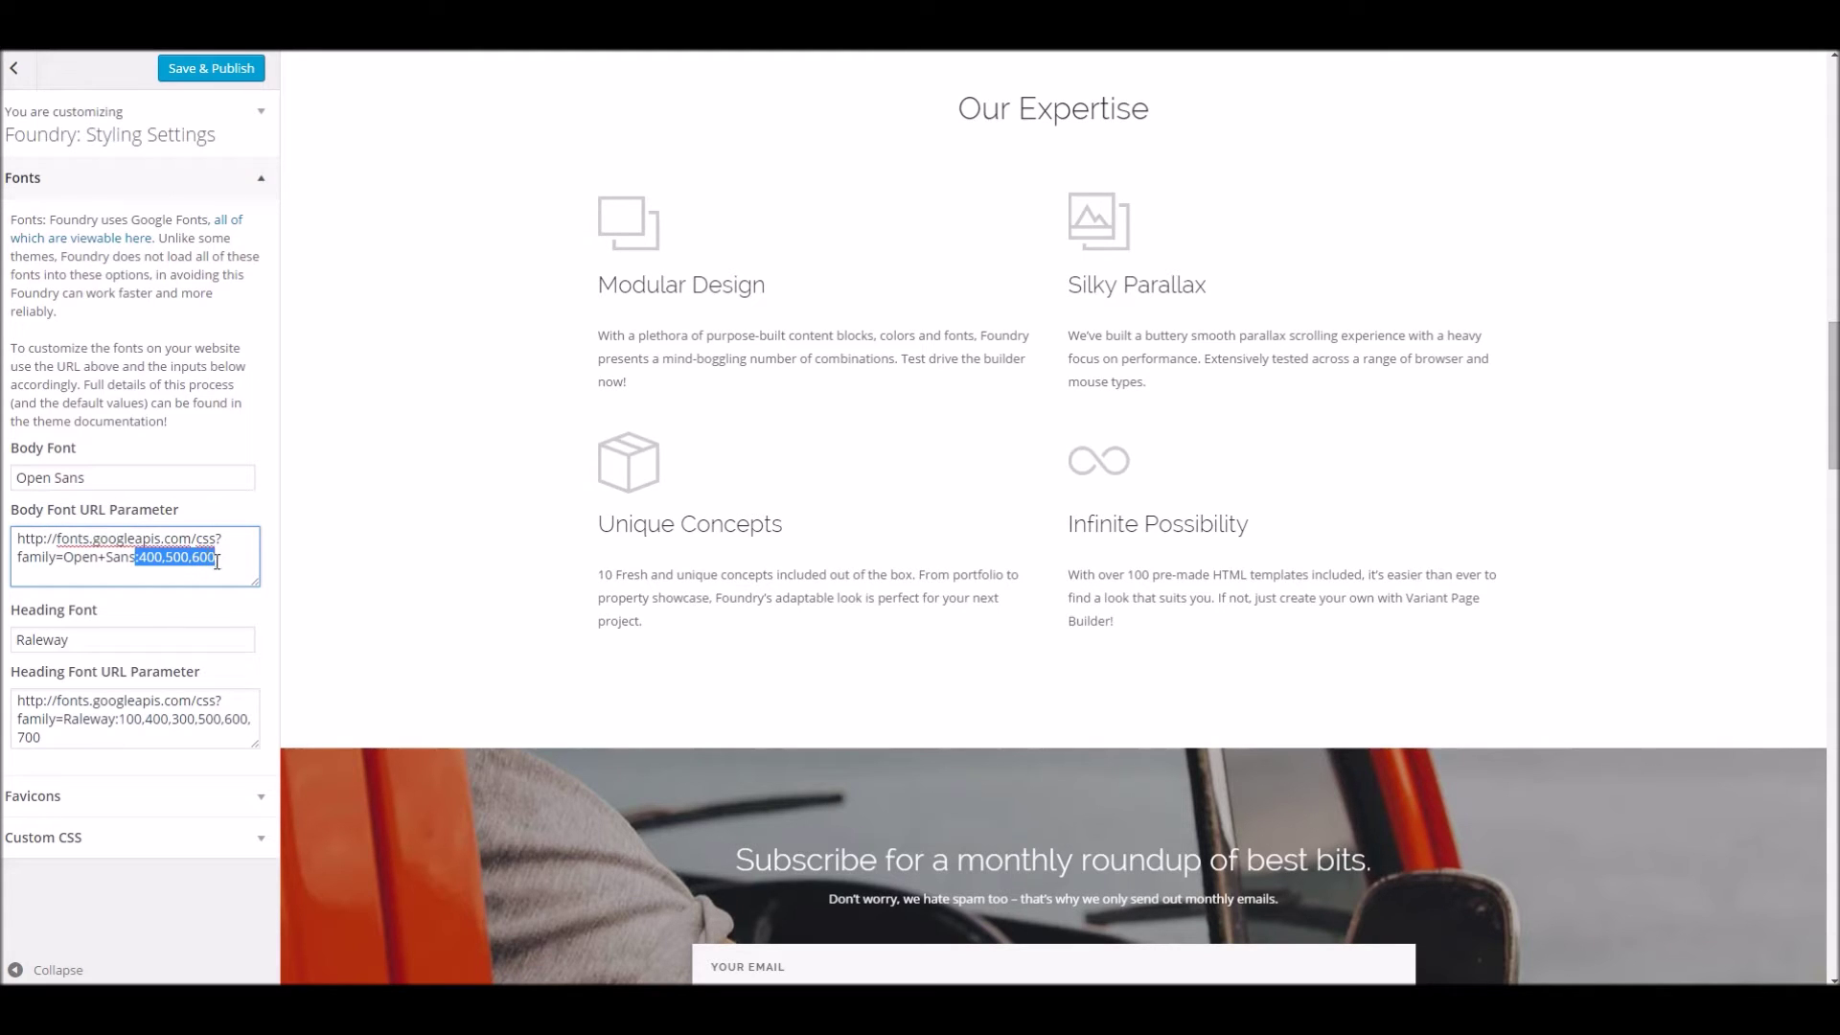
click(225, 571)
Examine the Favicons upload options and the Custom CSS field, then leave the Styling Settings
click(145, 799)
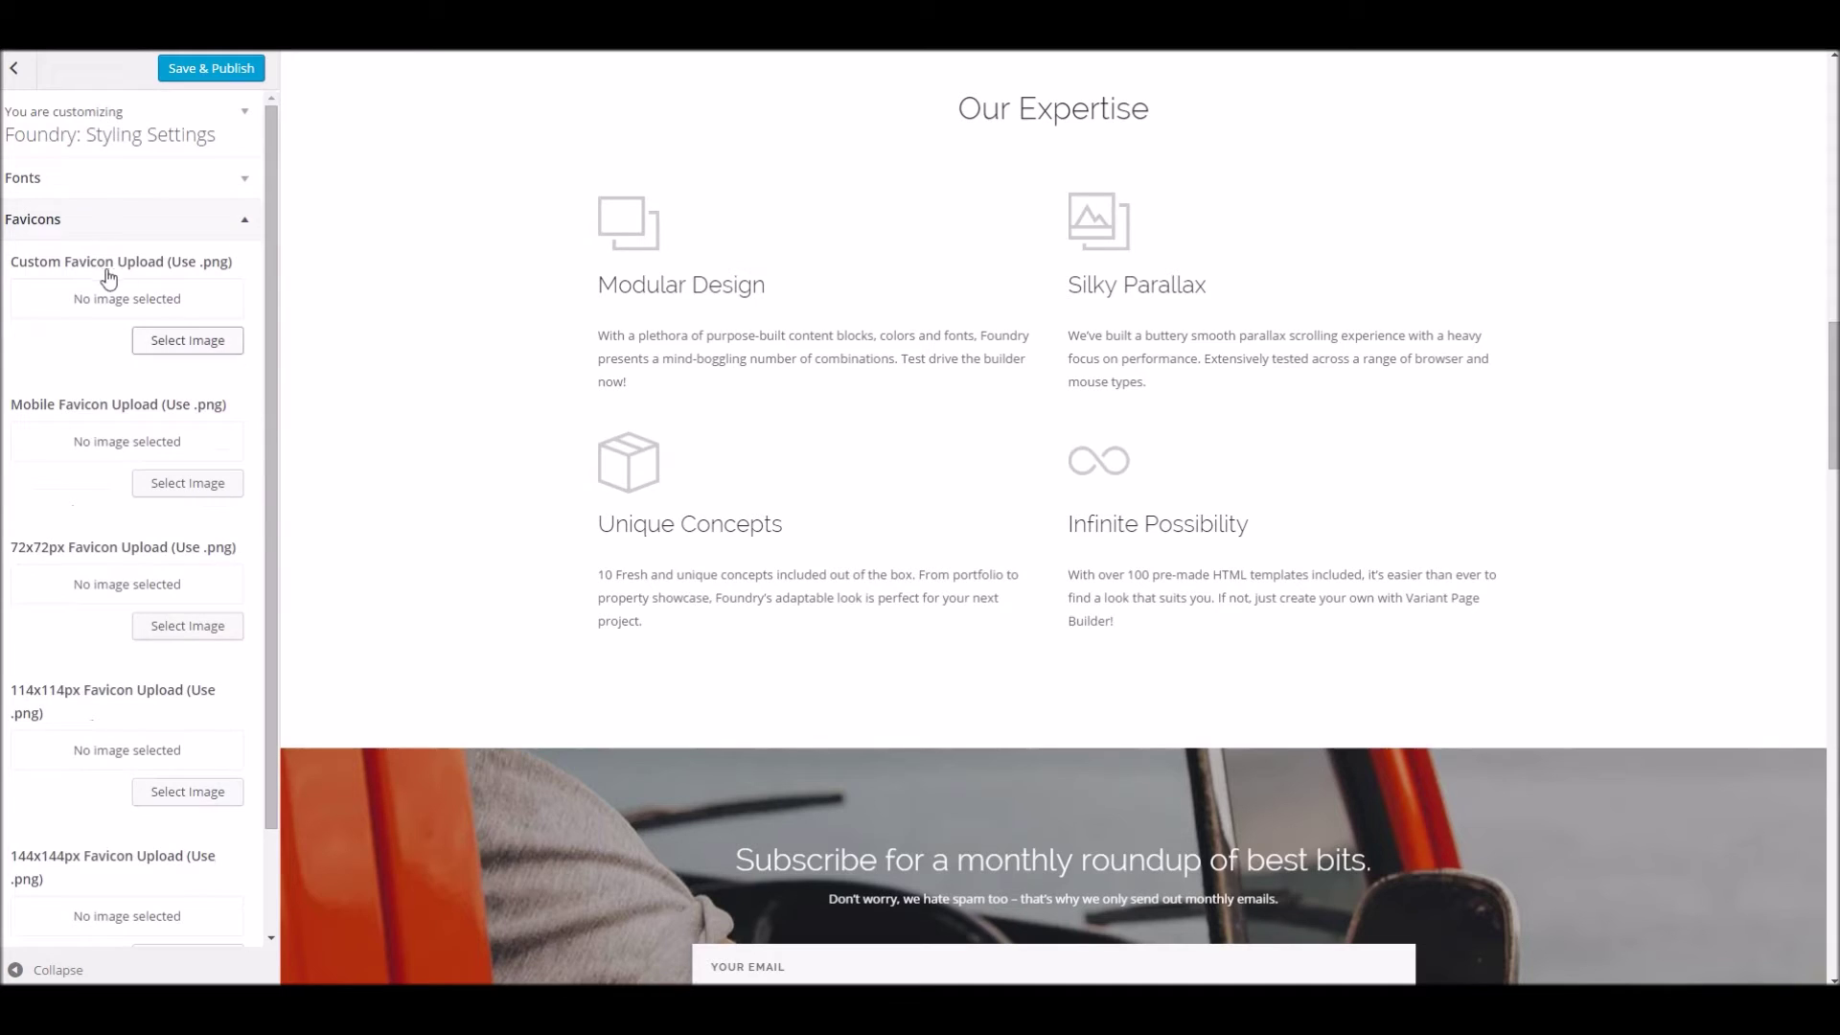
scroll(185, 341, down, 1)
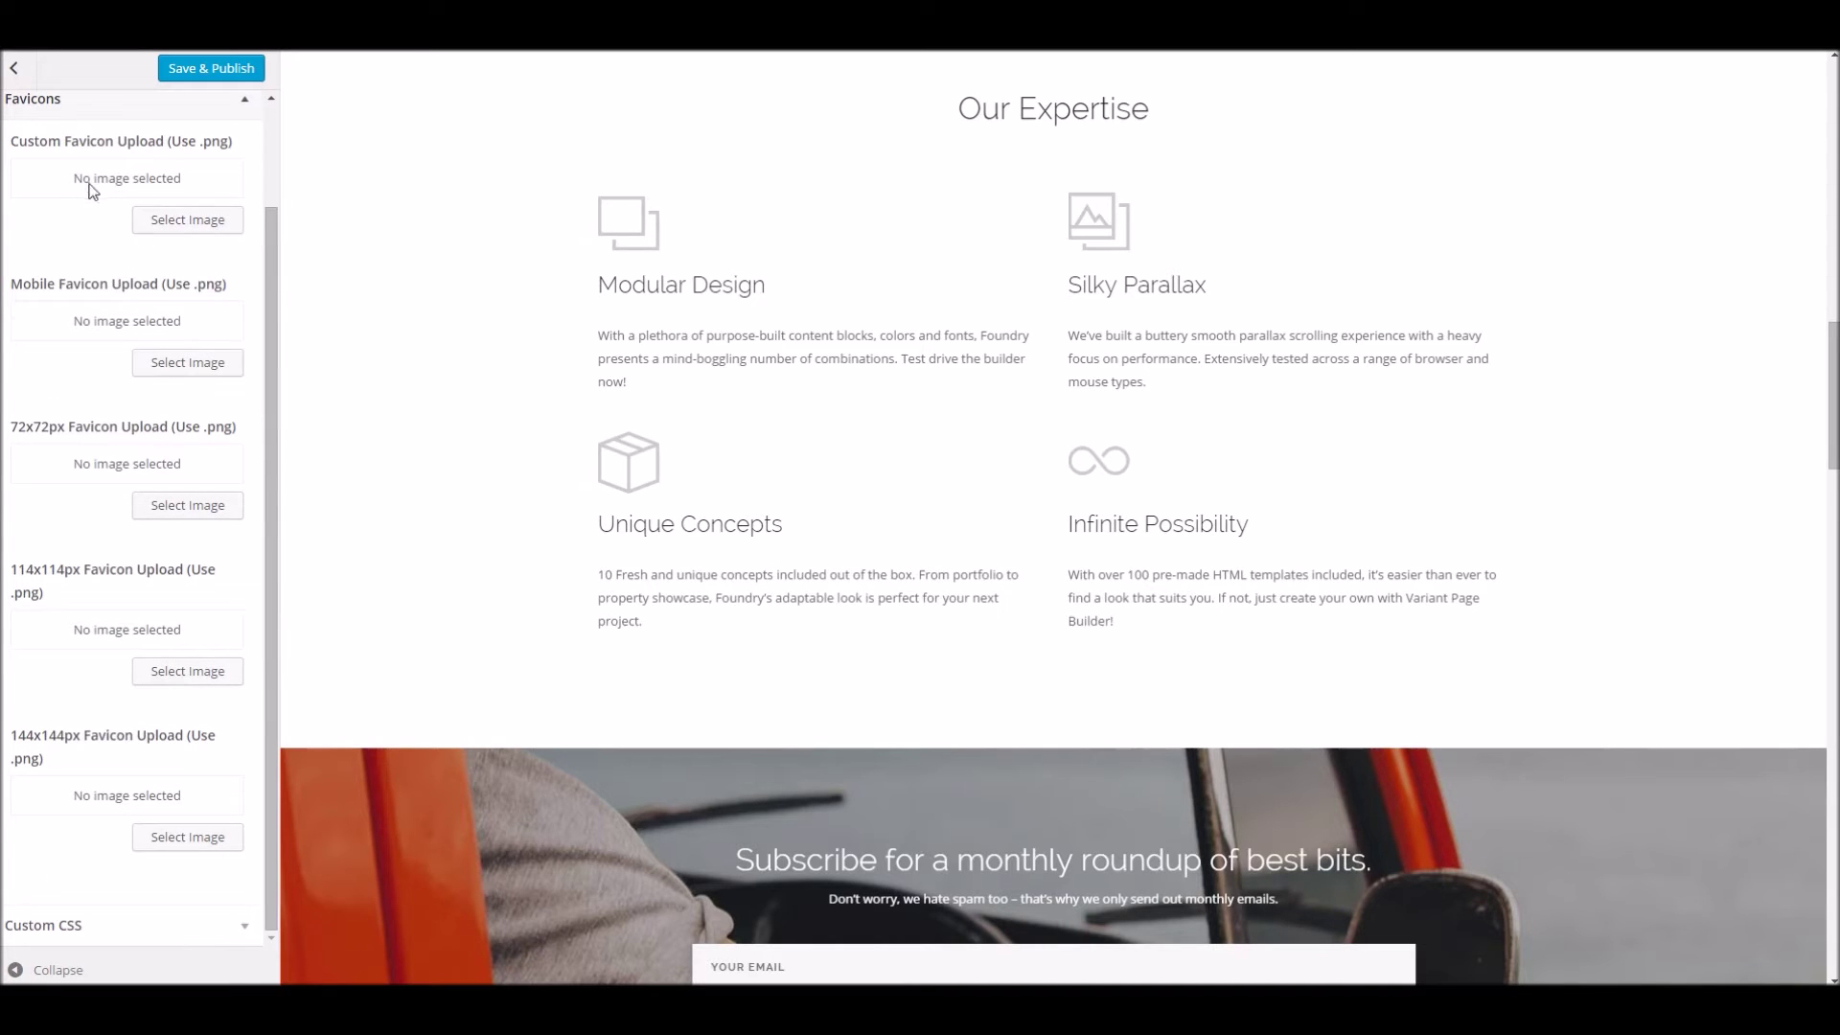
scroll(152, 156, up, 1)
click(246, 220)
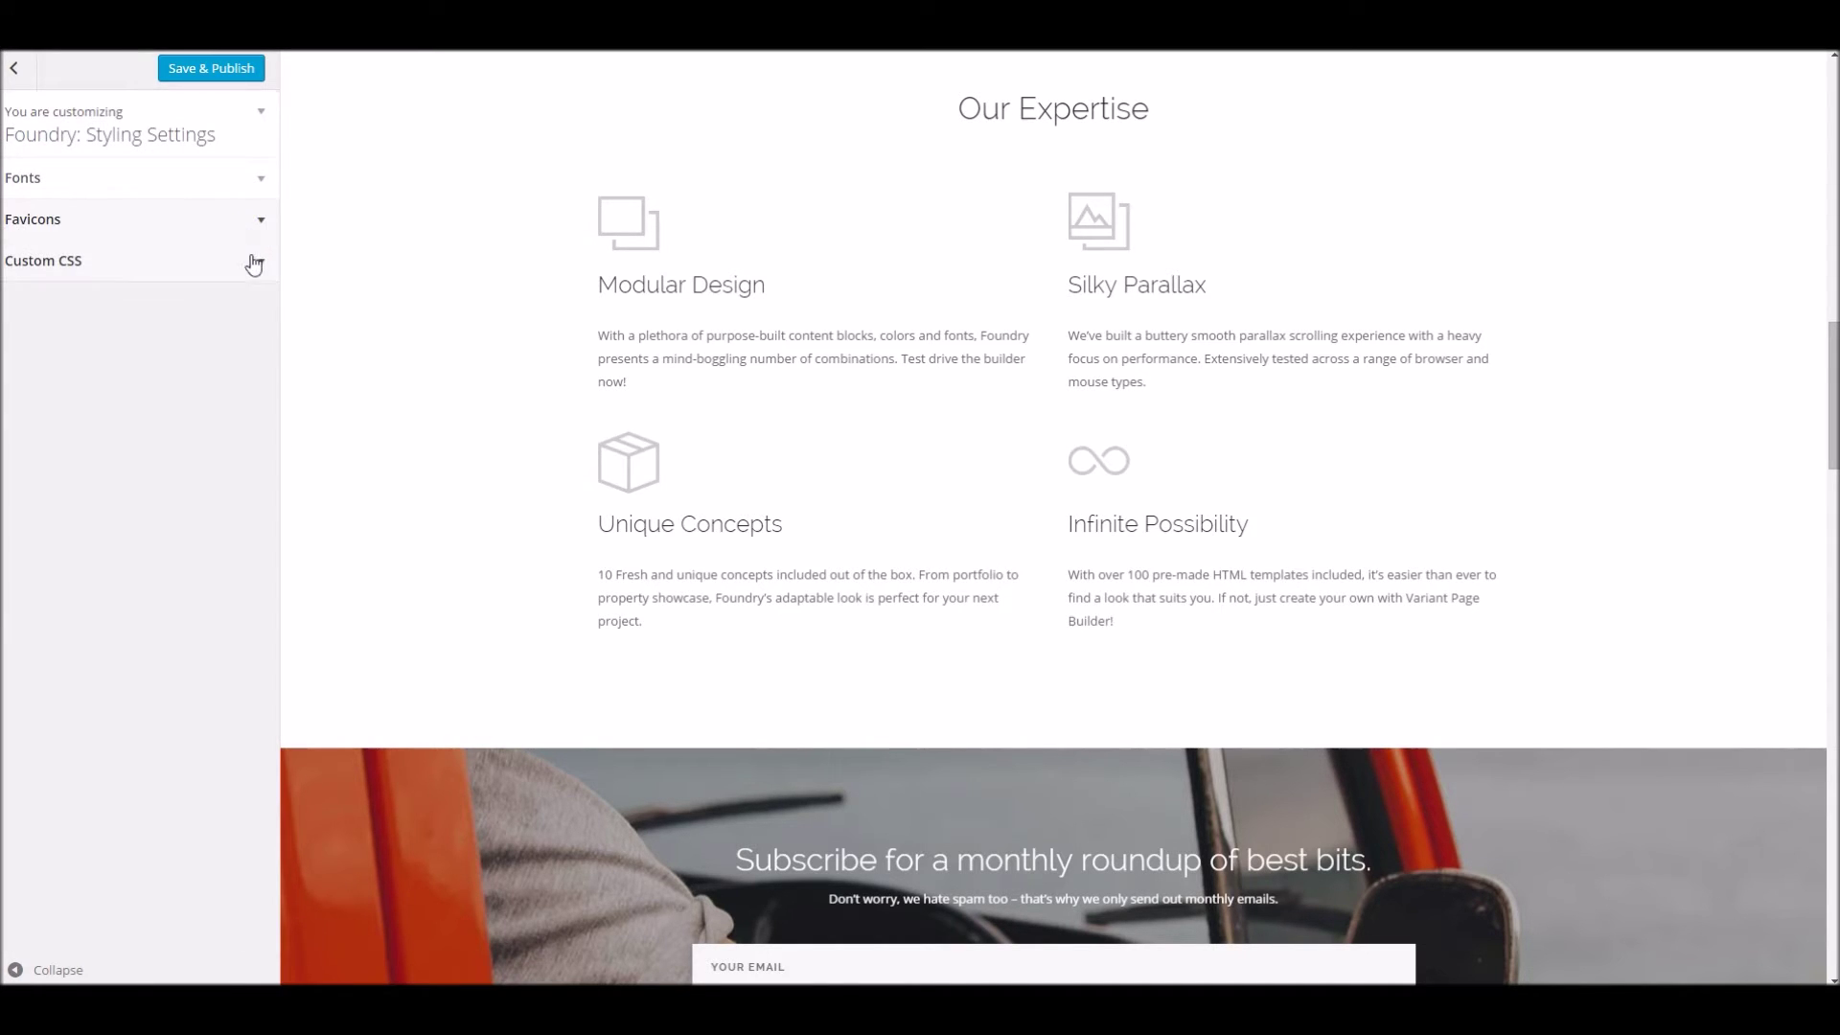
click(254, 262)
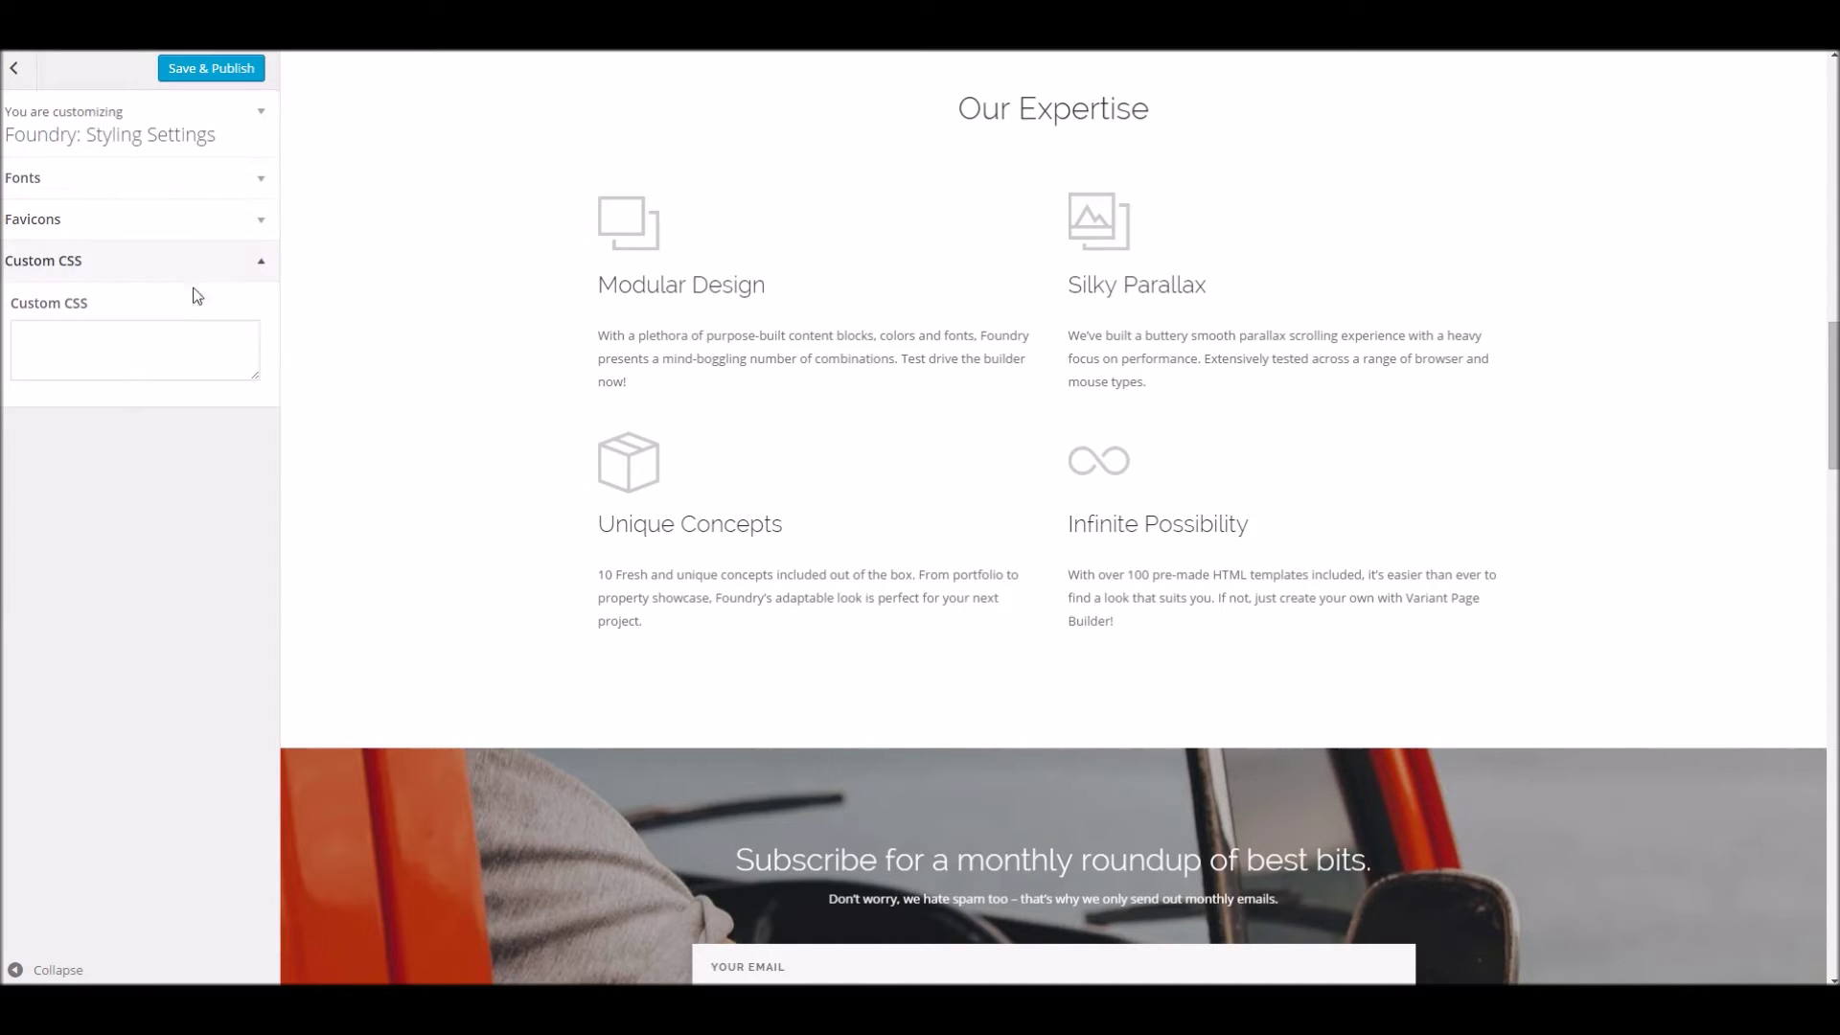
click(14, 69)
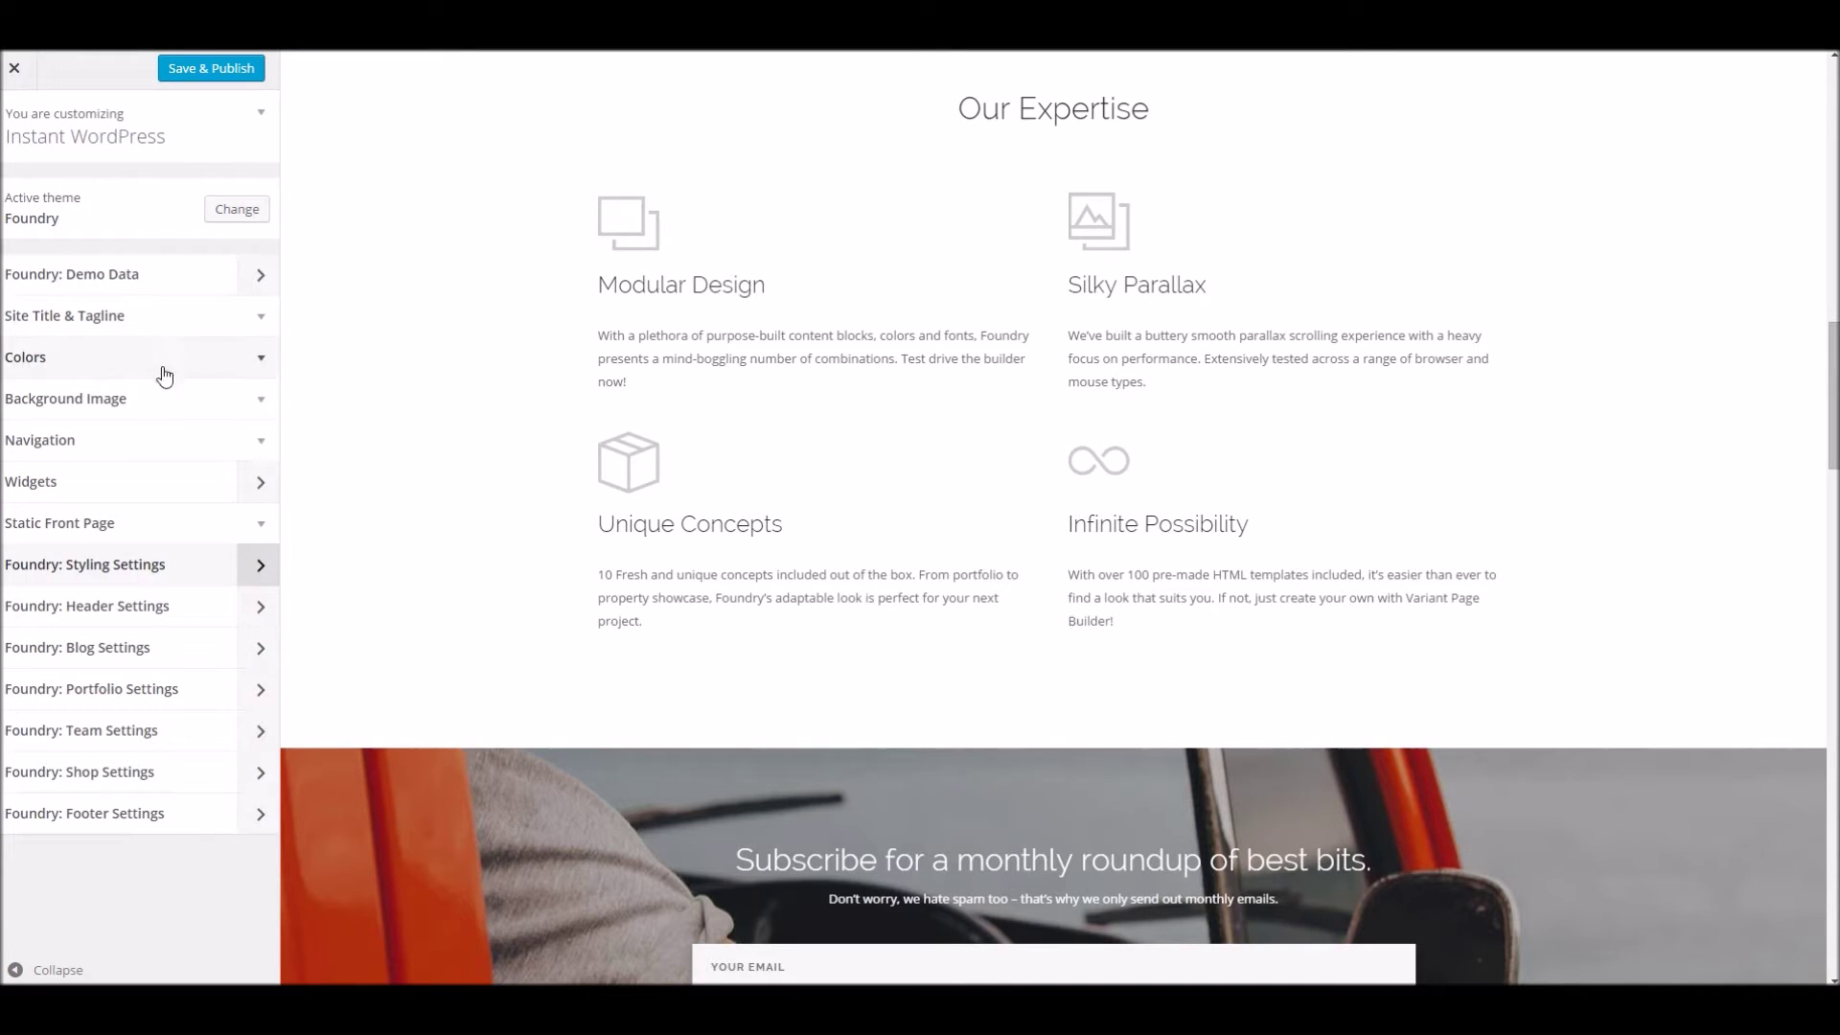
In Foundry: Header Settings, set the Global Header Layout to Dark Header and publish the change
click(181, 604)
scroll(450, 335, up, 5)
scroll(463, 329, up, 10)
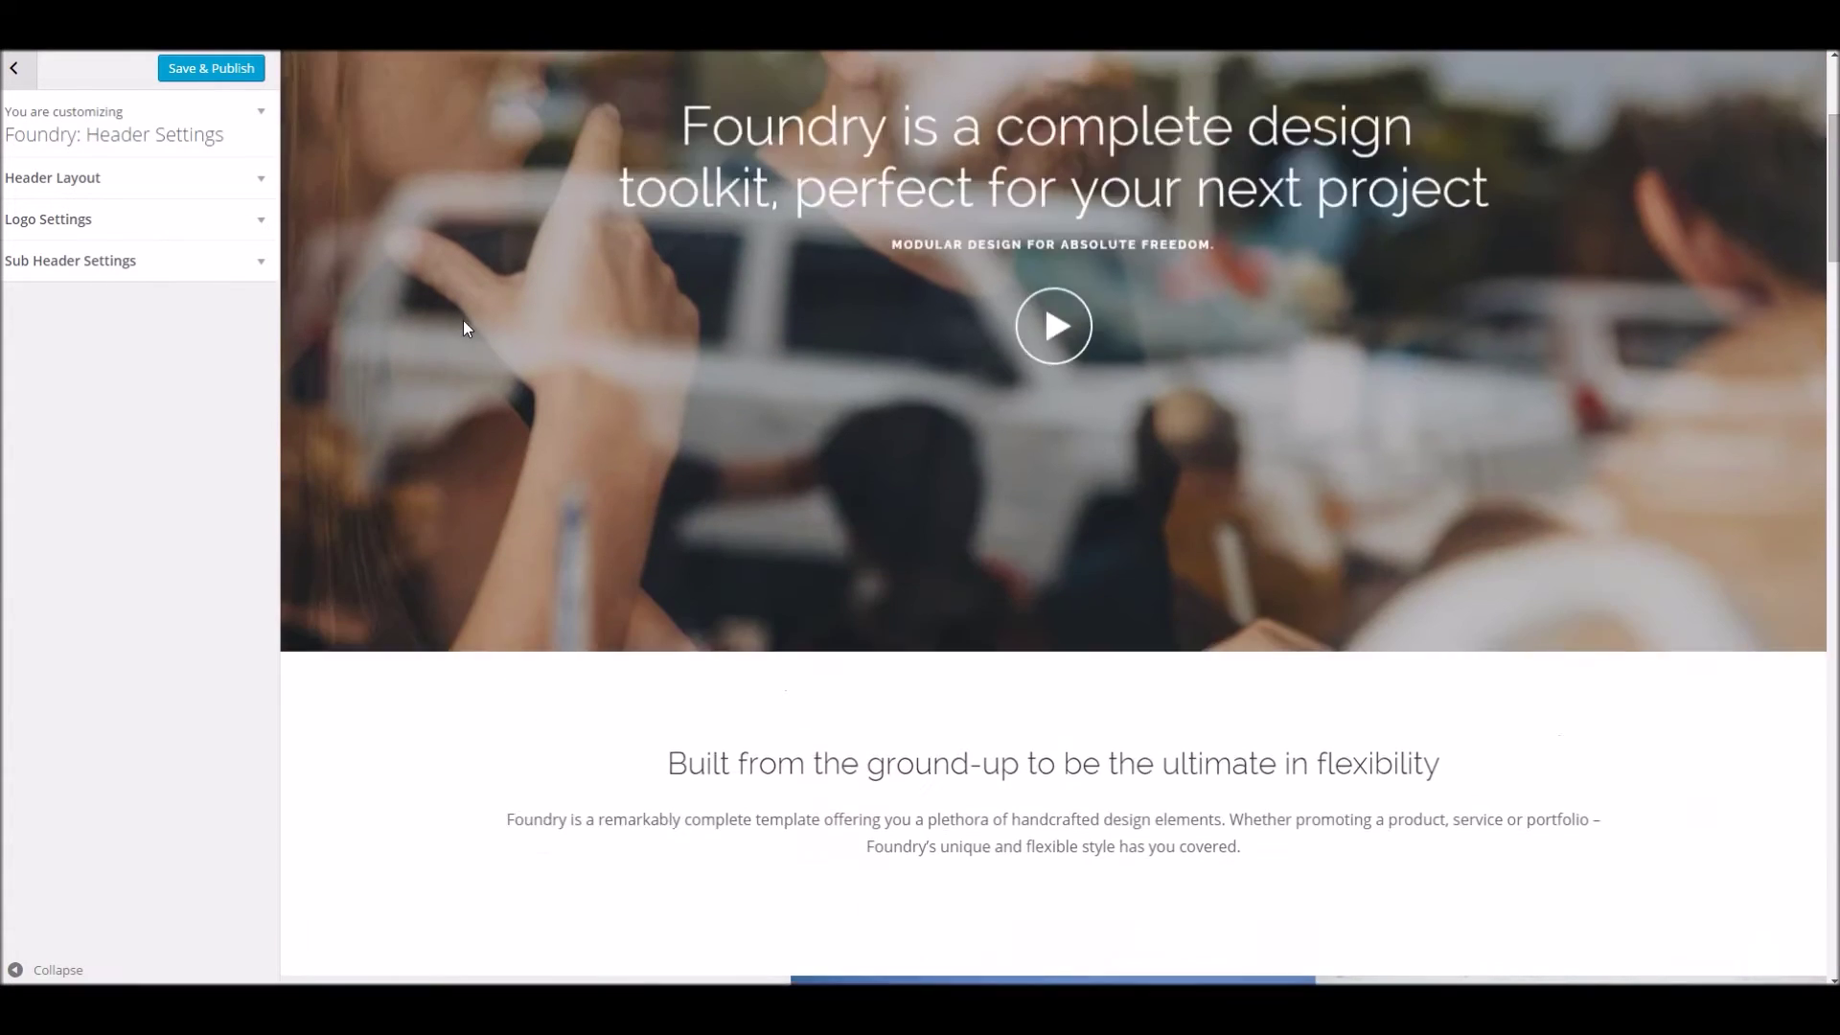
click(135, 187)
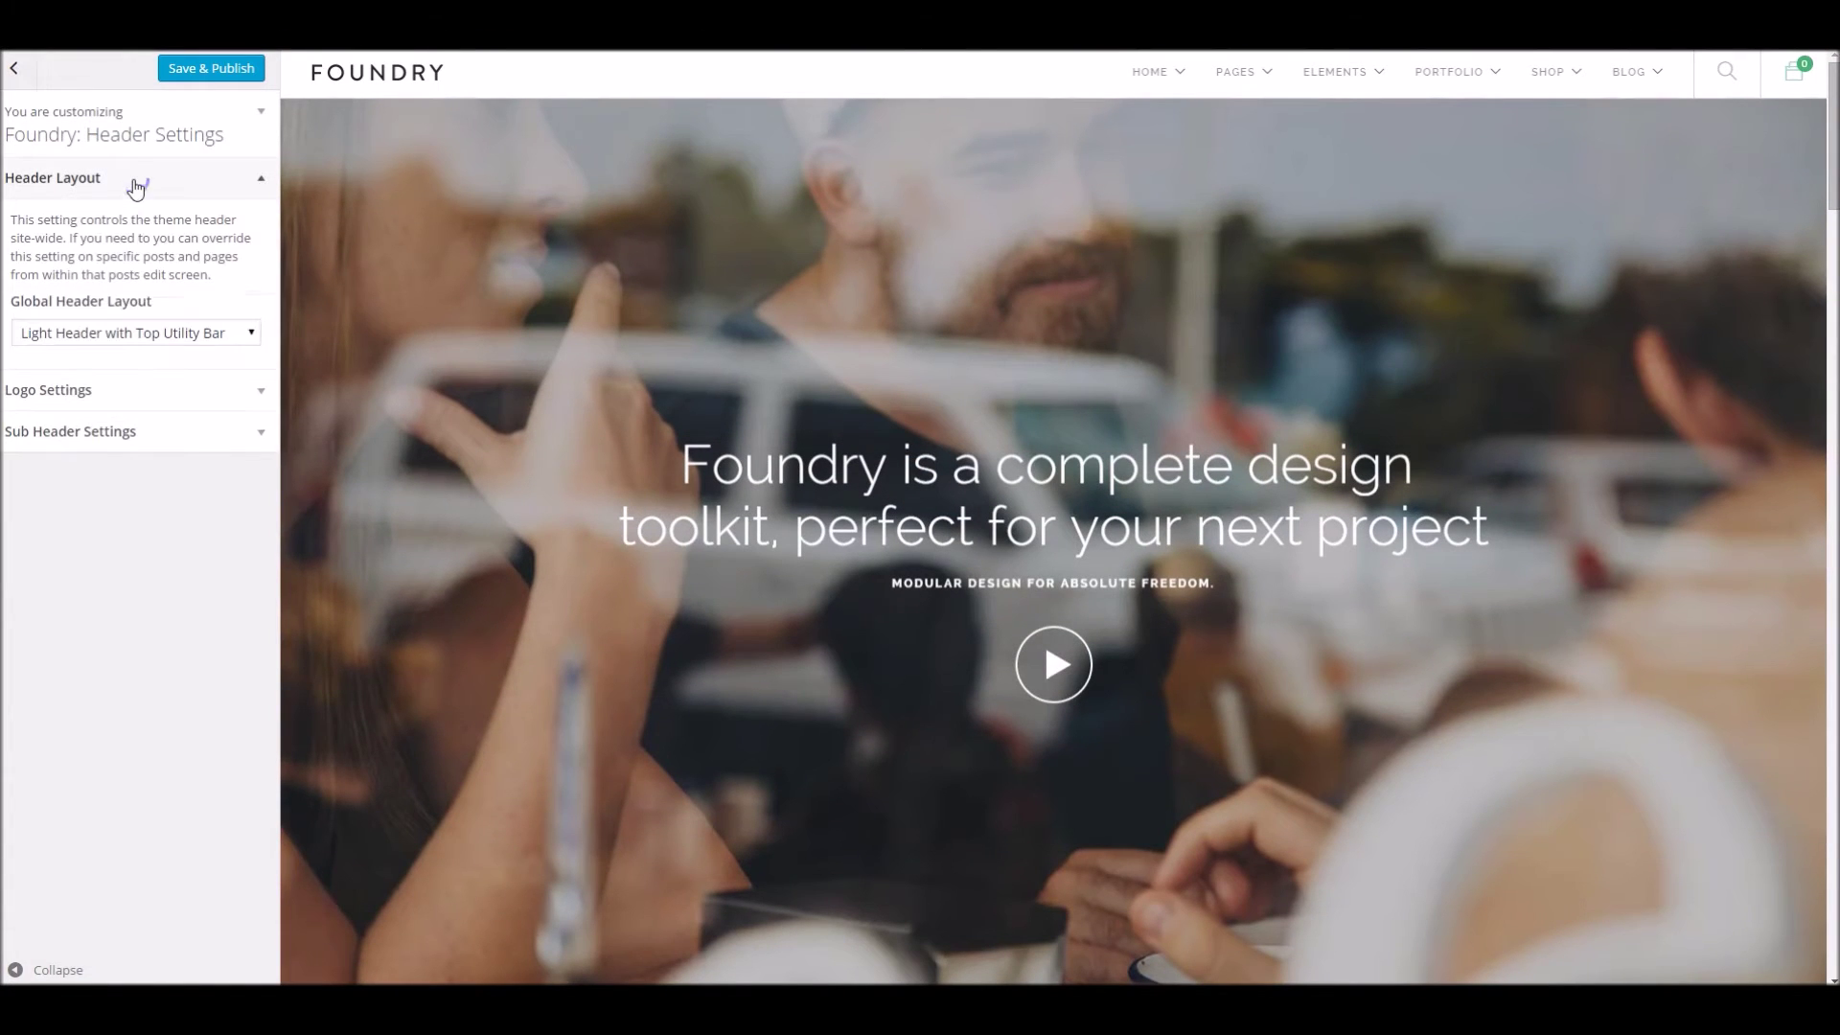
click(170, 339)
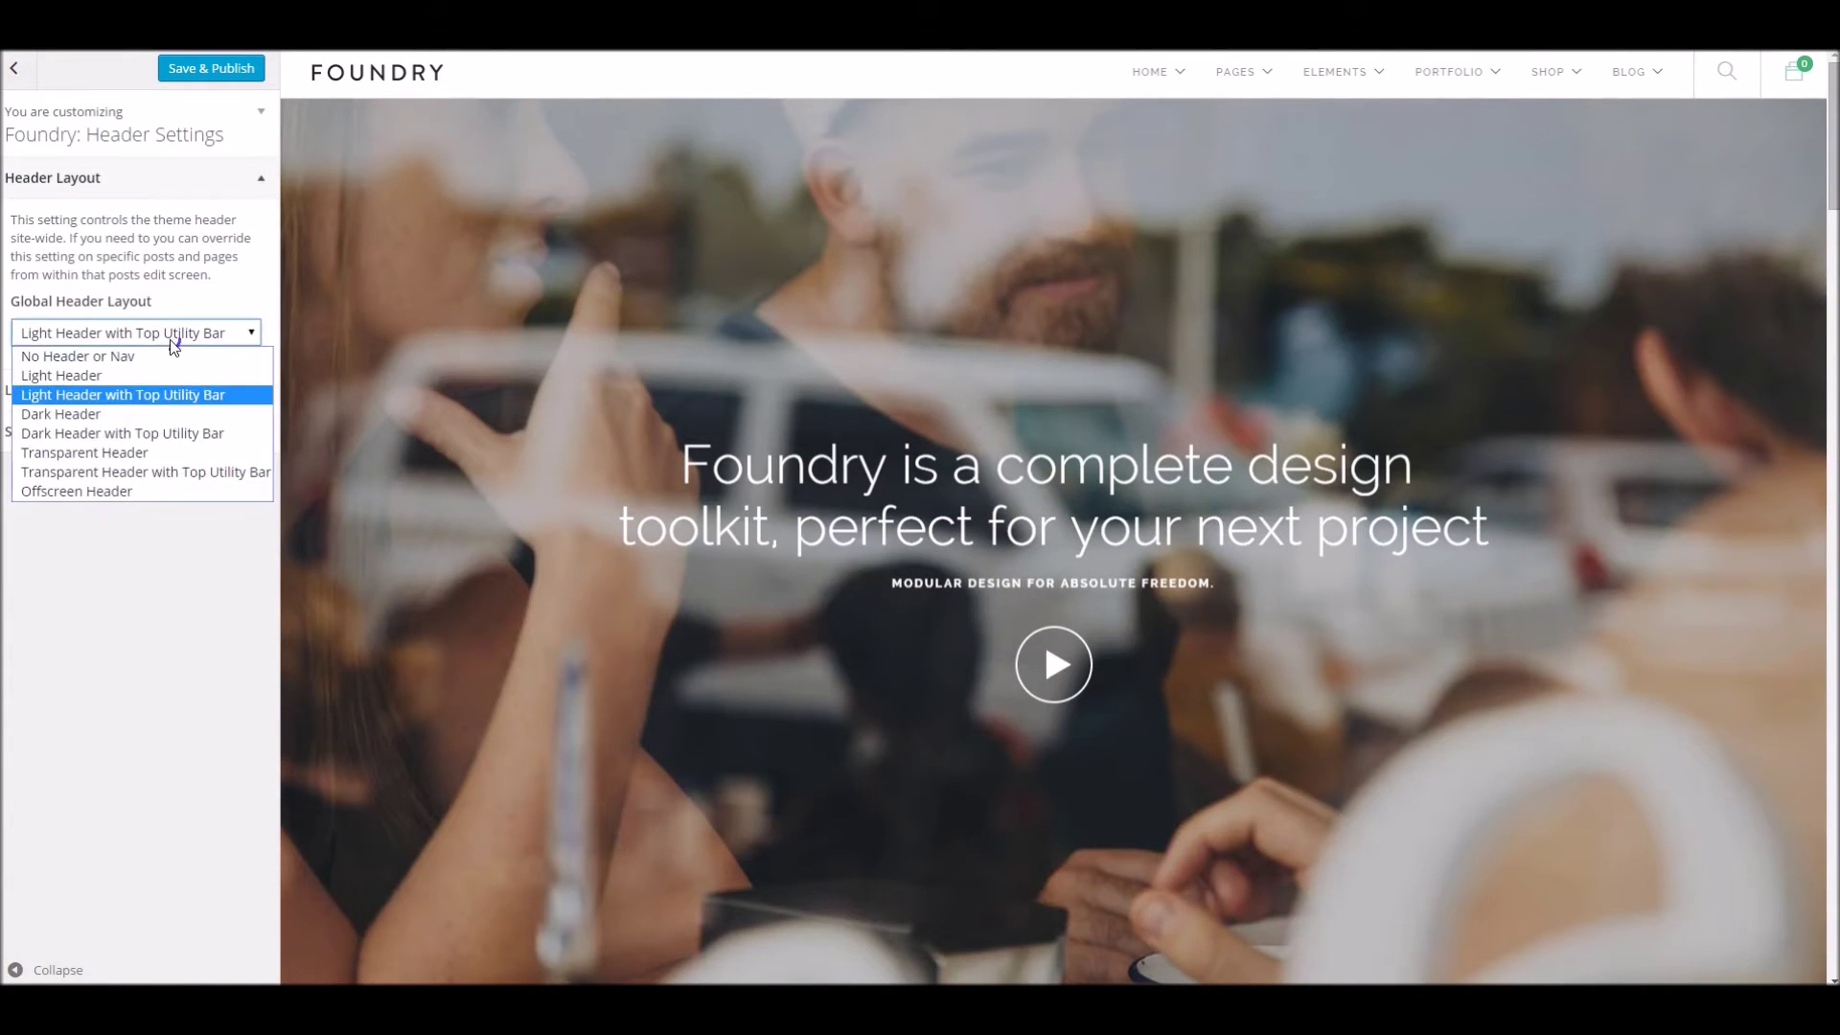
click(123, 418)
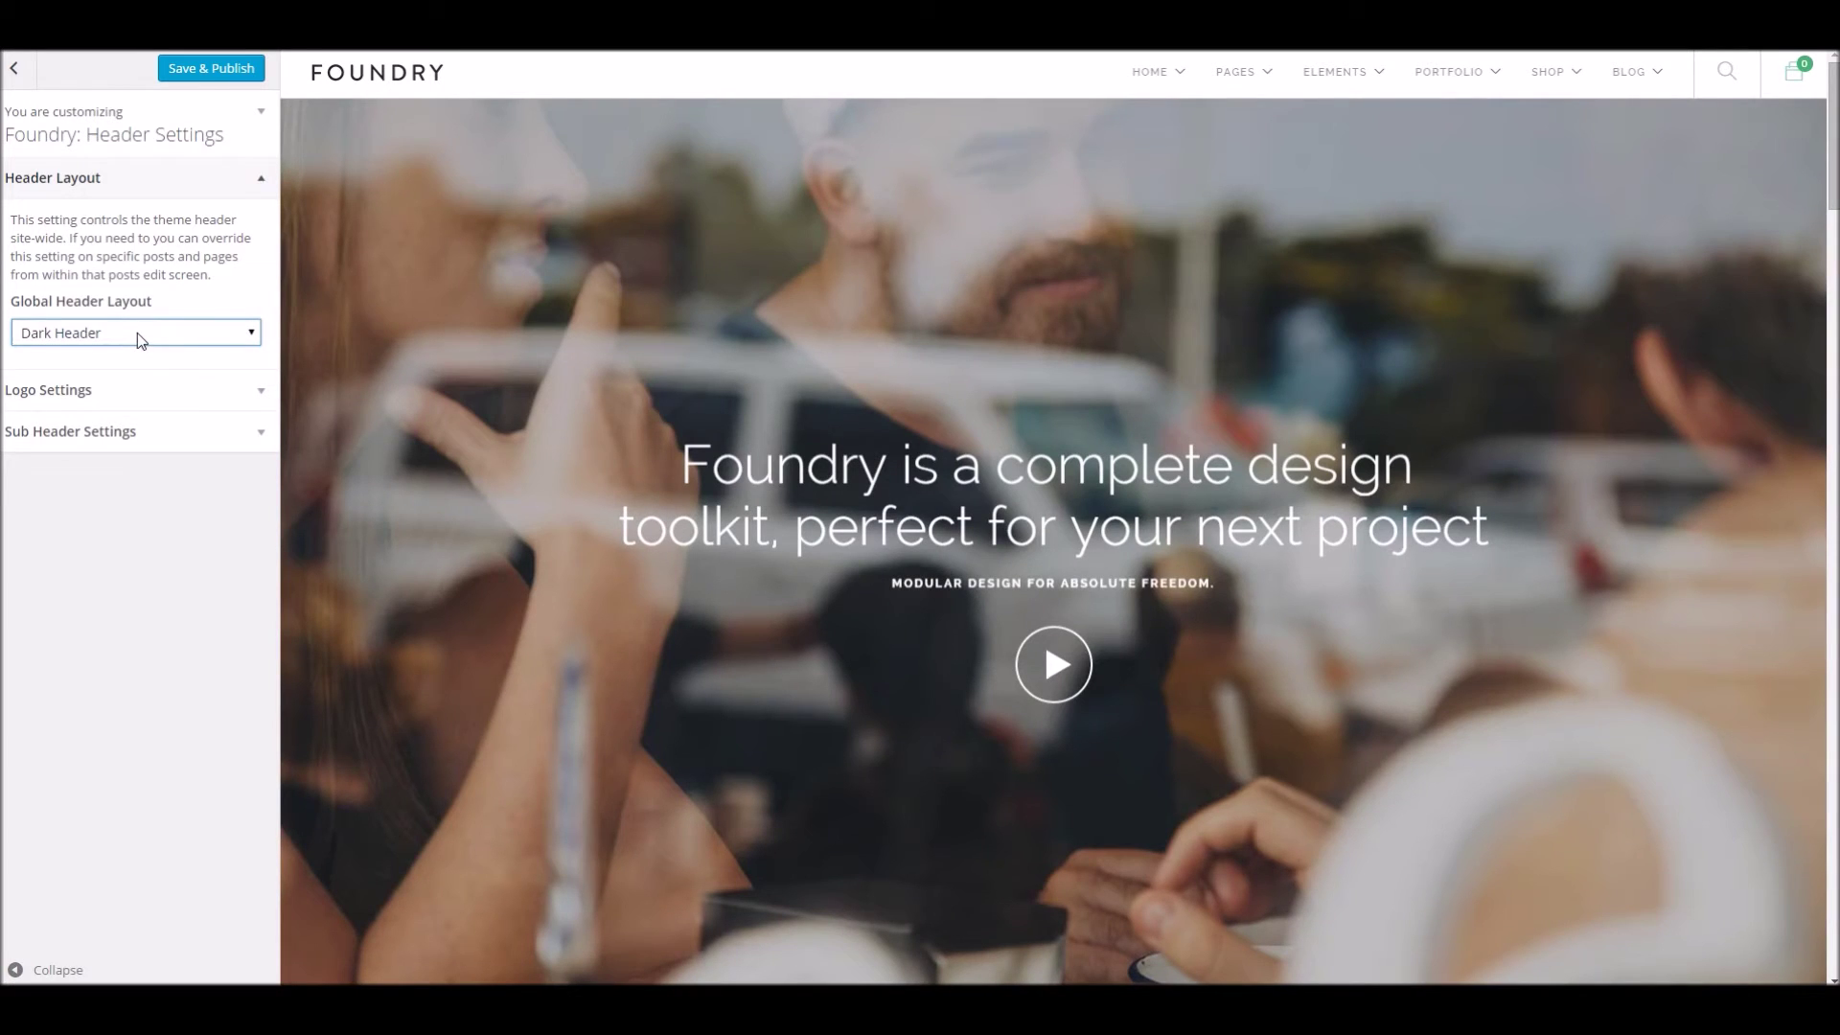
click(211, 69)
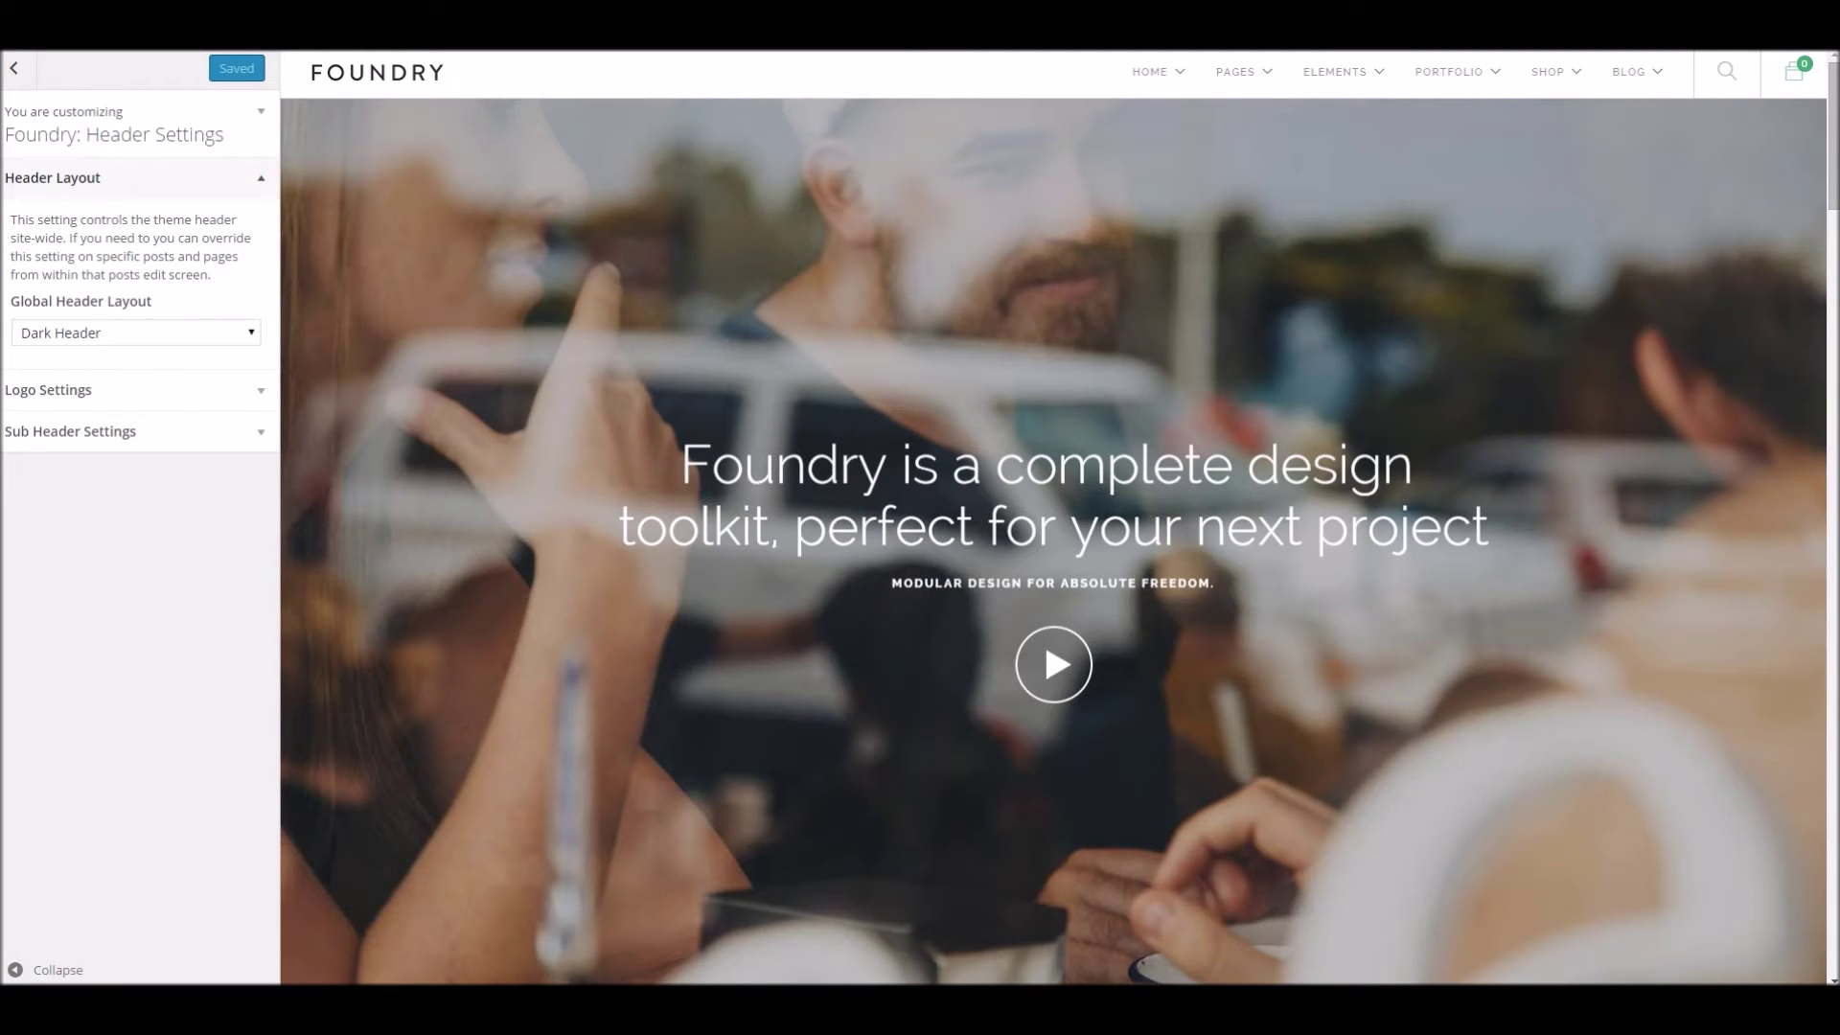
key(ctrl+t)
text(http://127.0.0.1:4001/wordpress/wp-admin/)
key(Return)
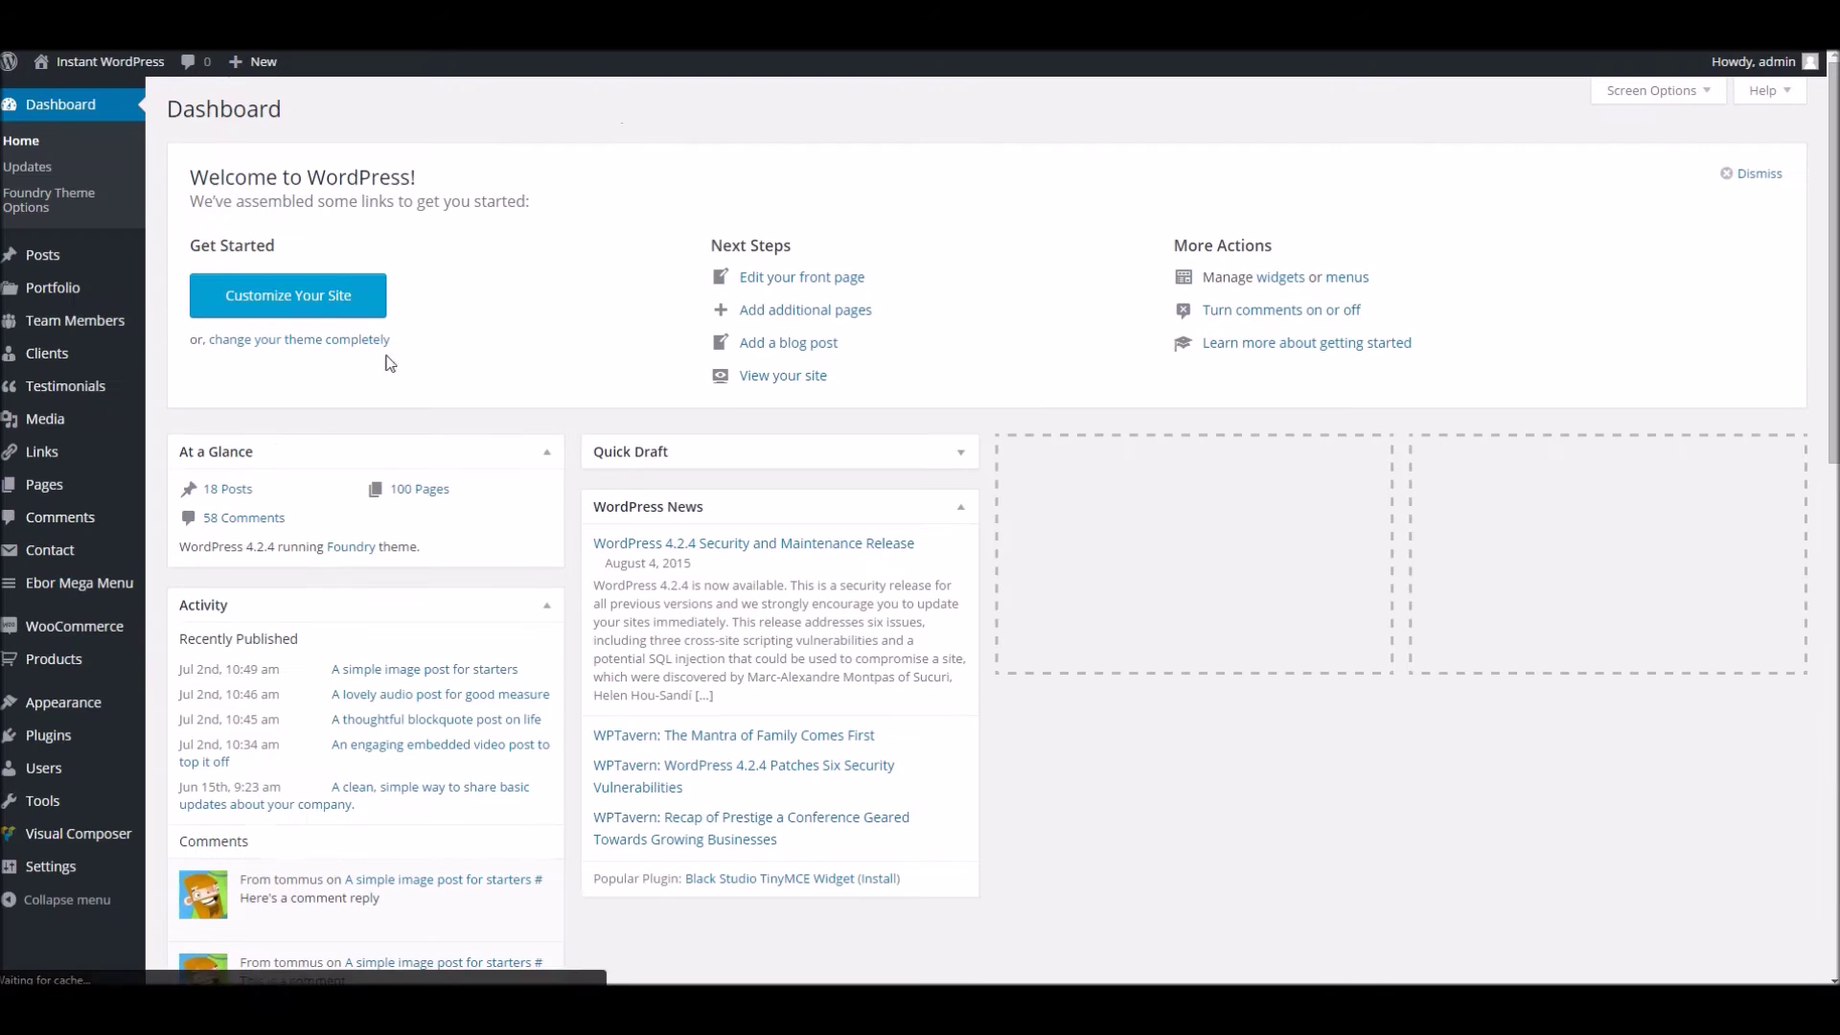
click(200, 496)
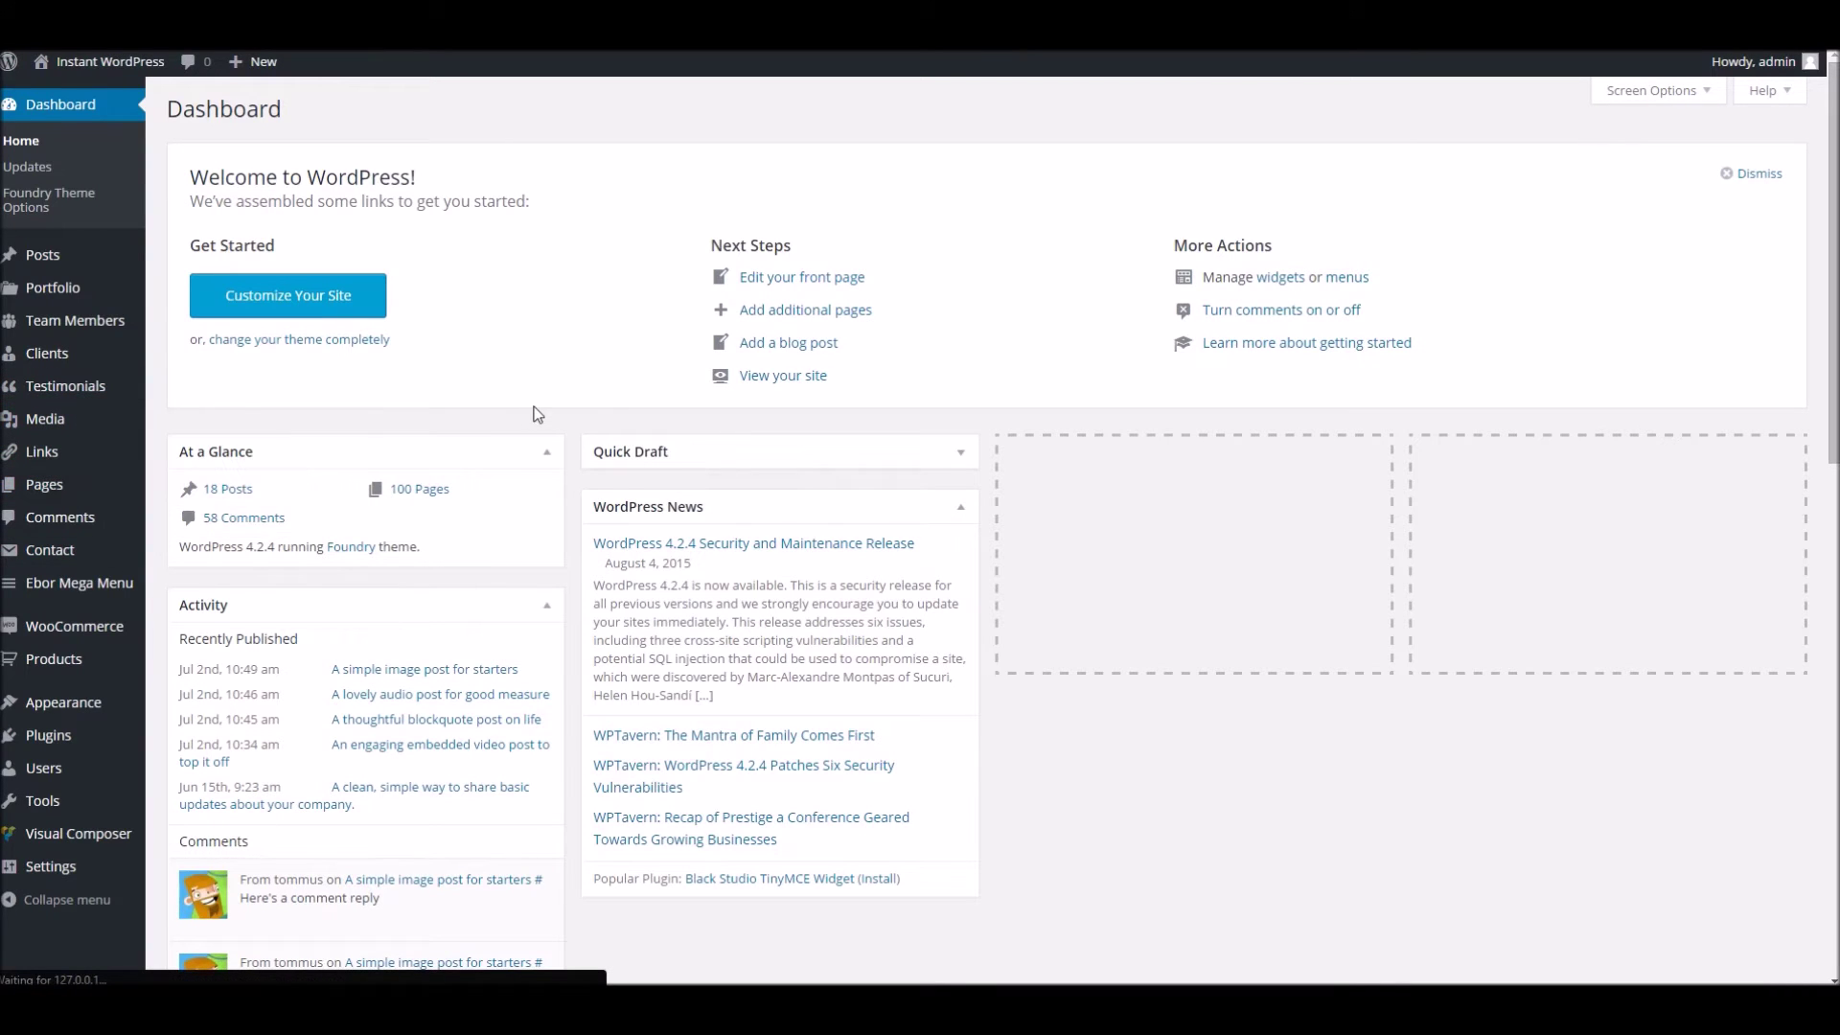
scroll(917, 460, down, 6)
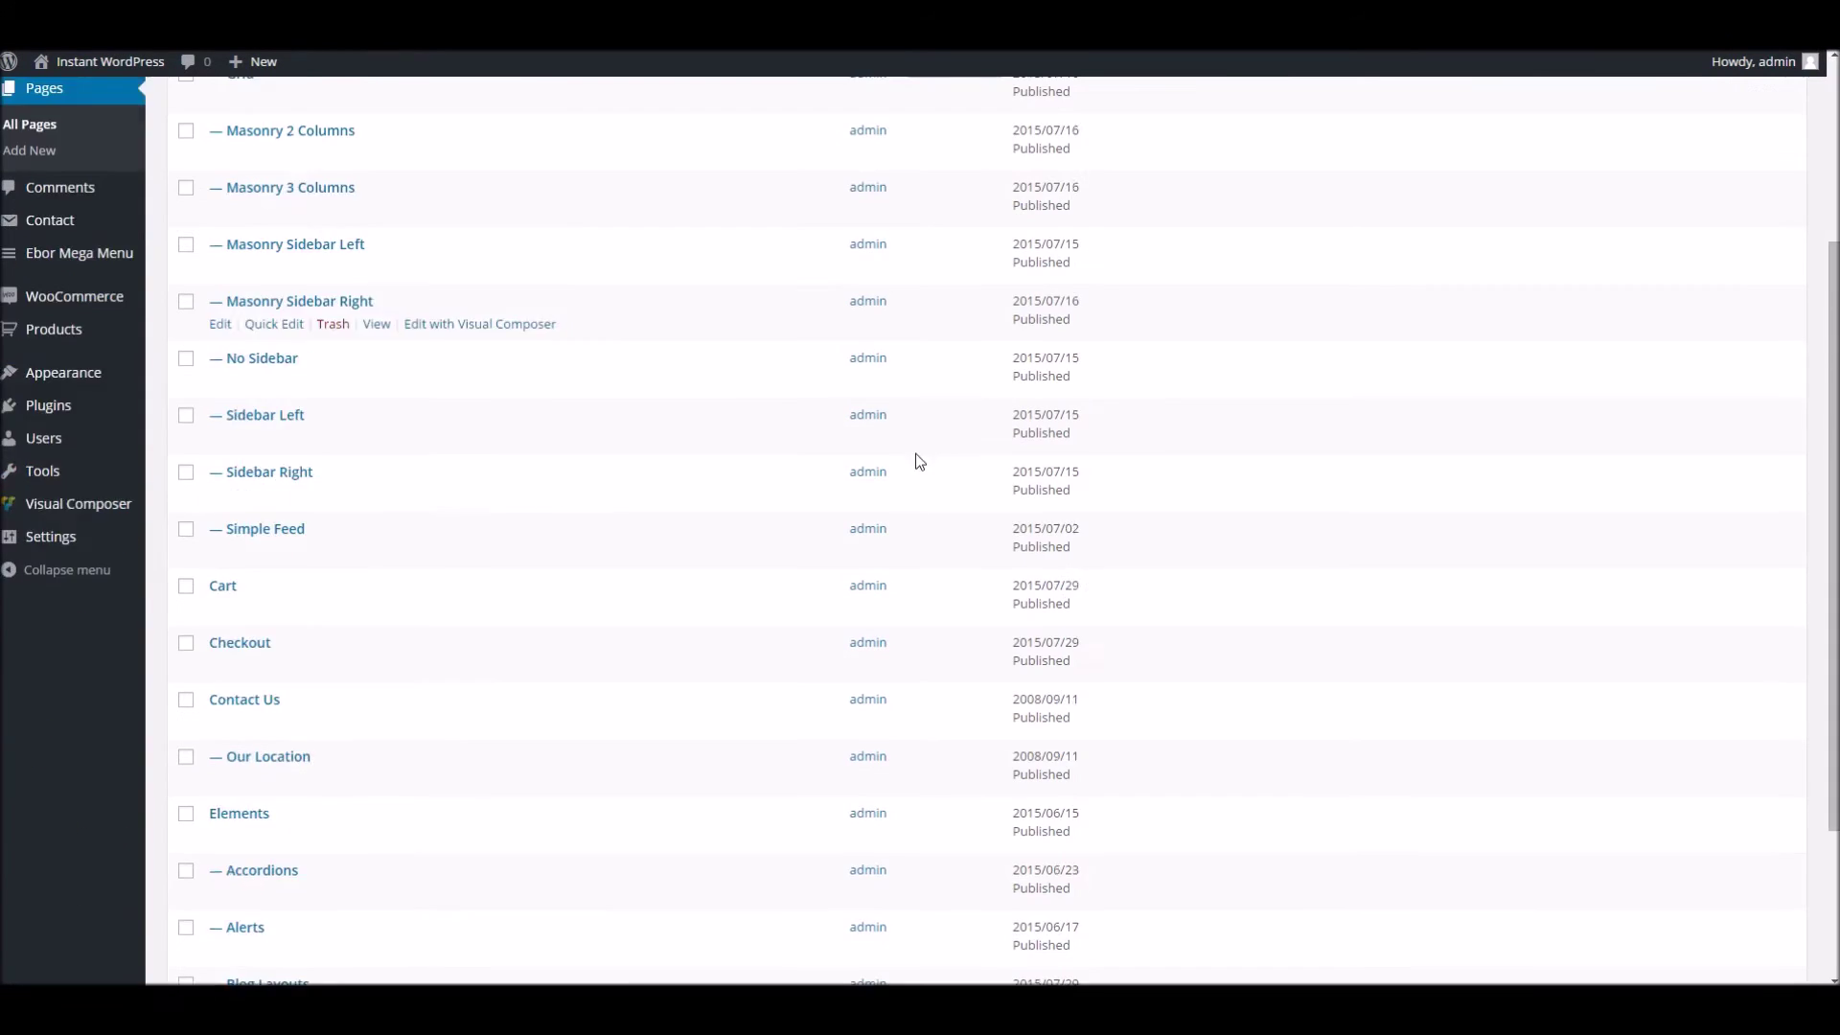
scroll(939, 235, up, 4)
scroll(936, 187, up, 2)
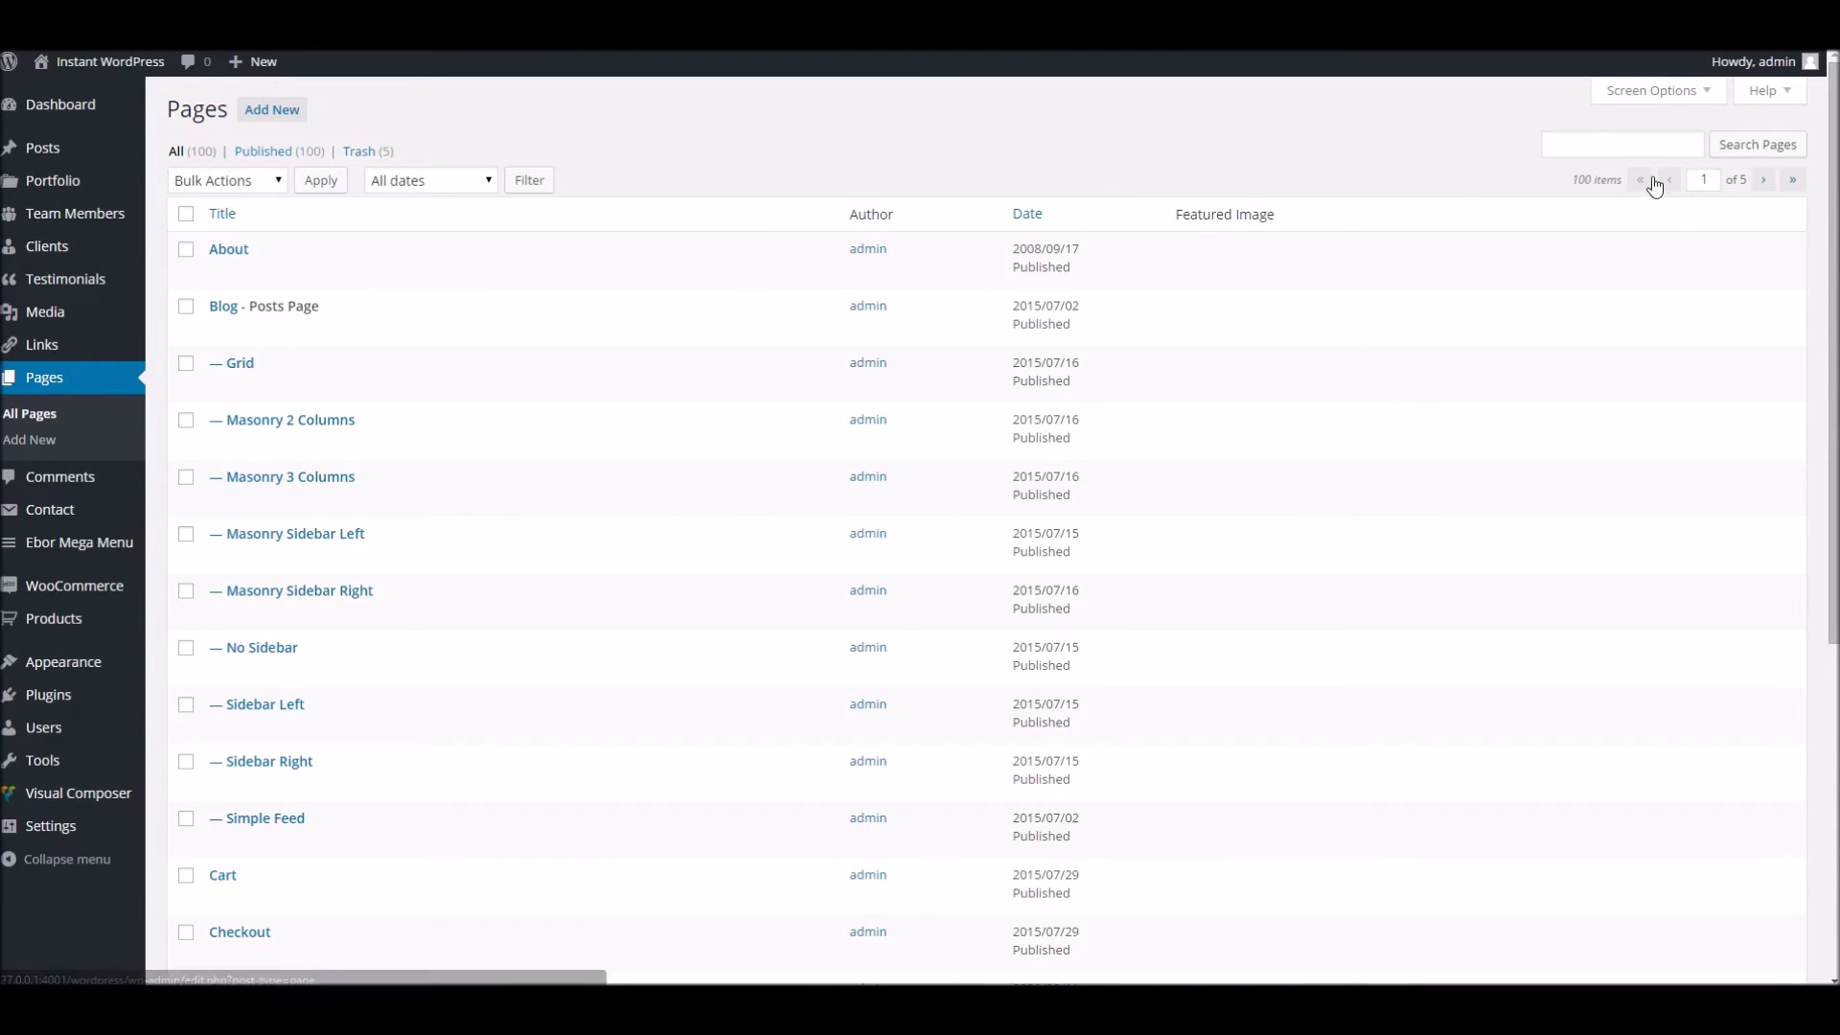
Raise the number of items per page in the Pages list so that all pages fit on one screen
click(1653, 92)
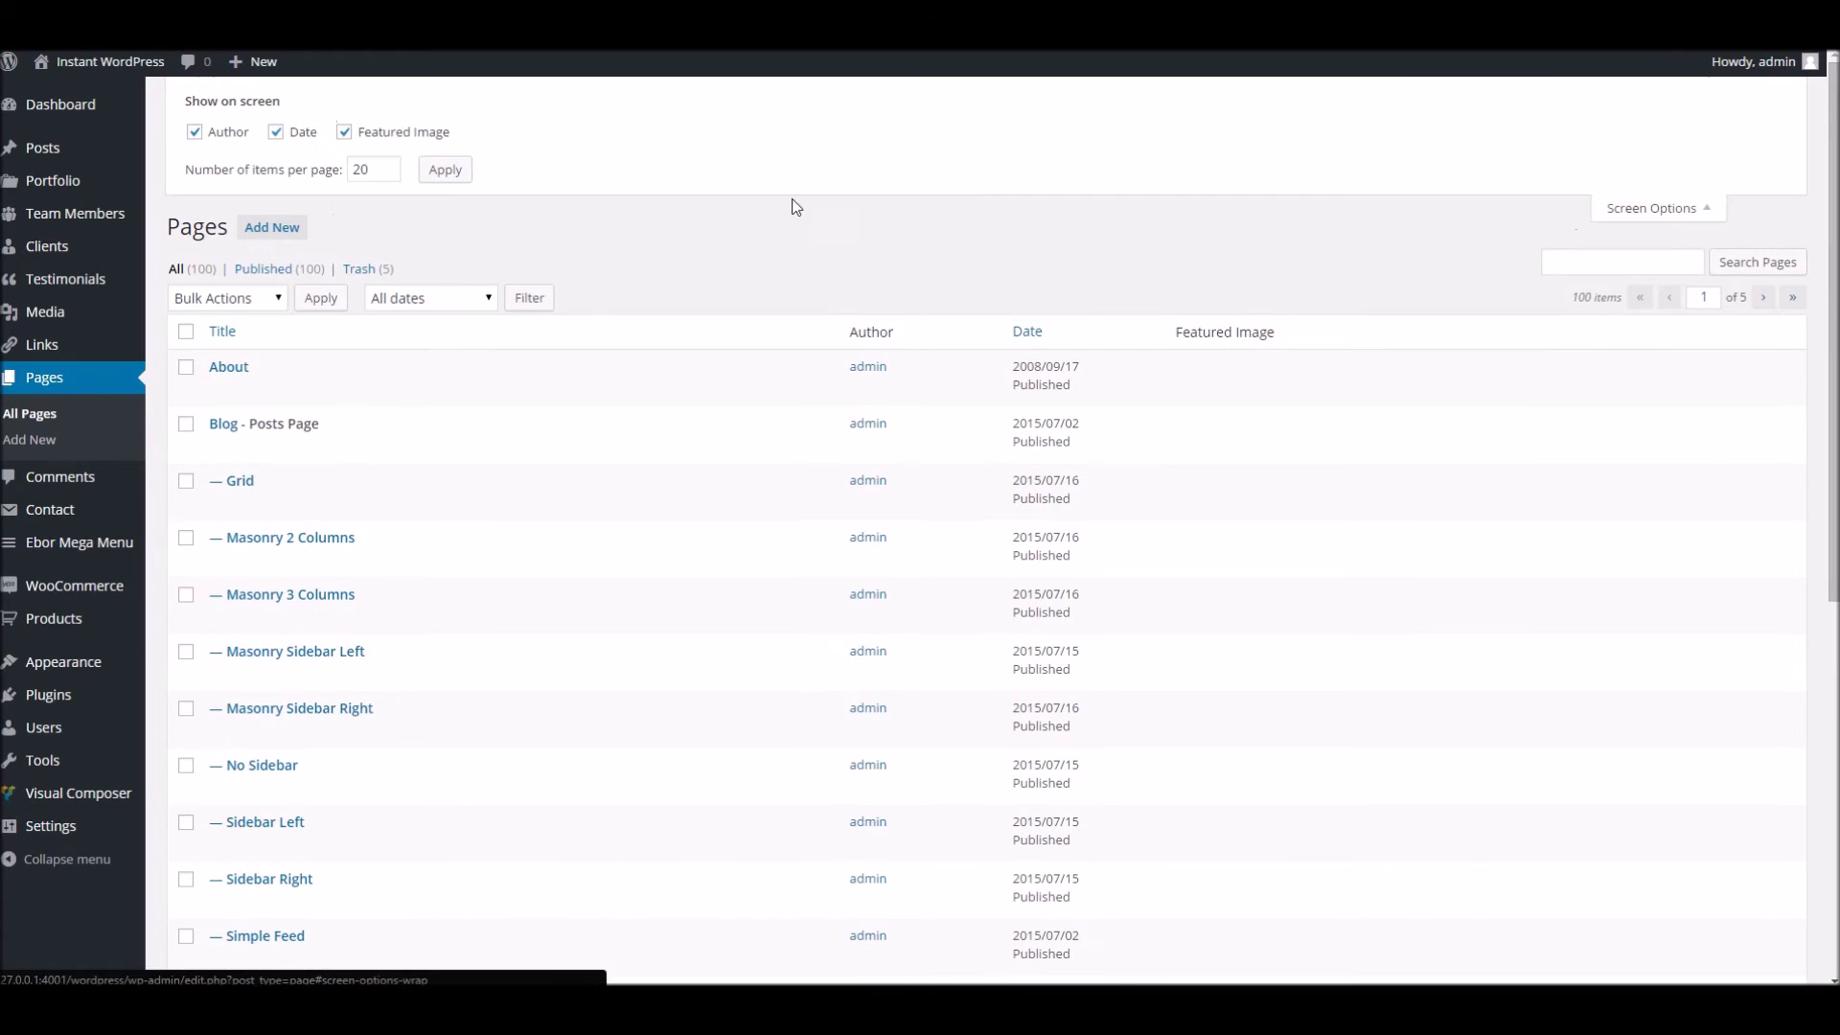
click(331, 169)
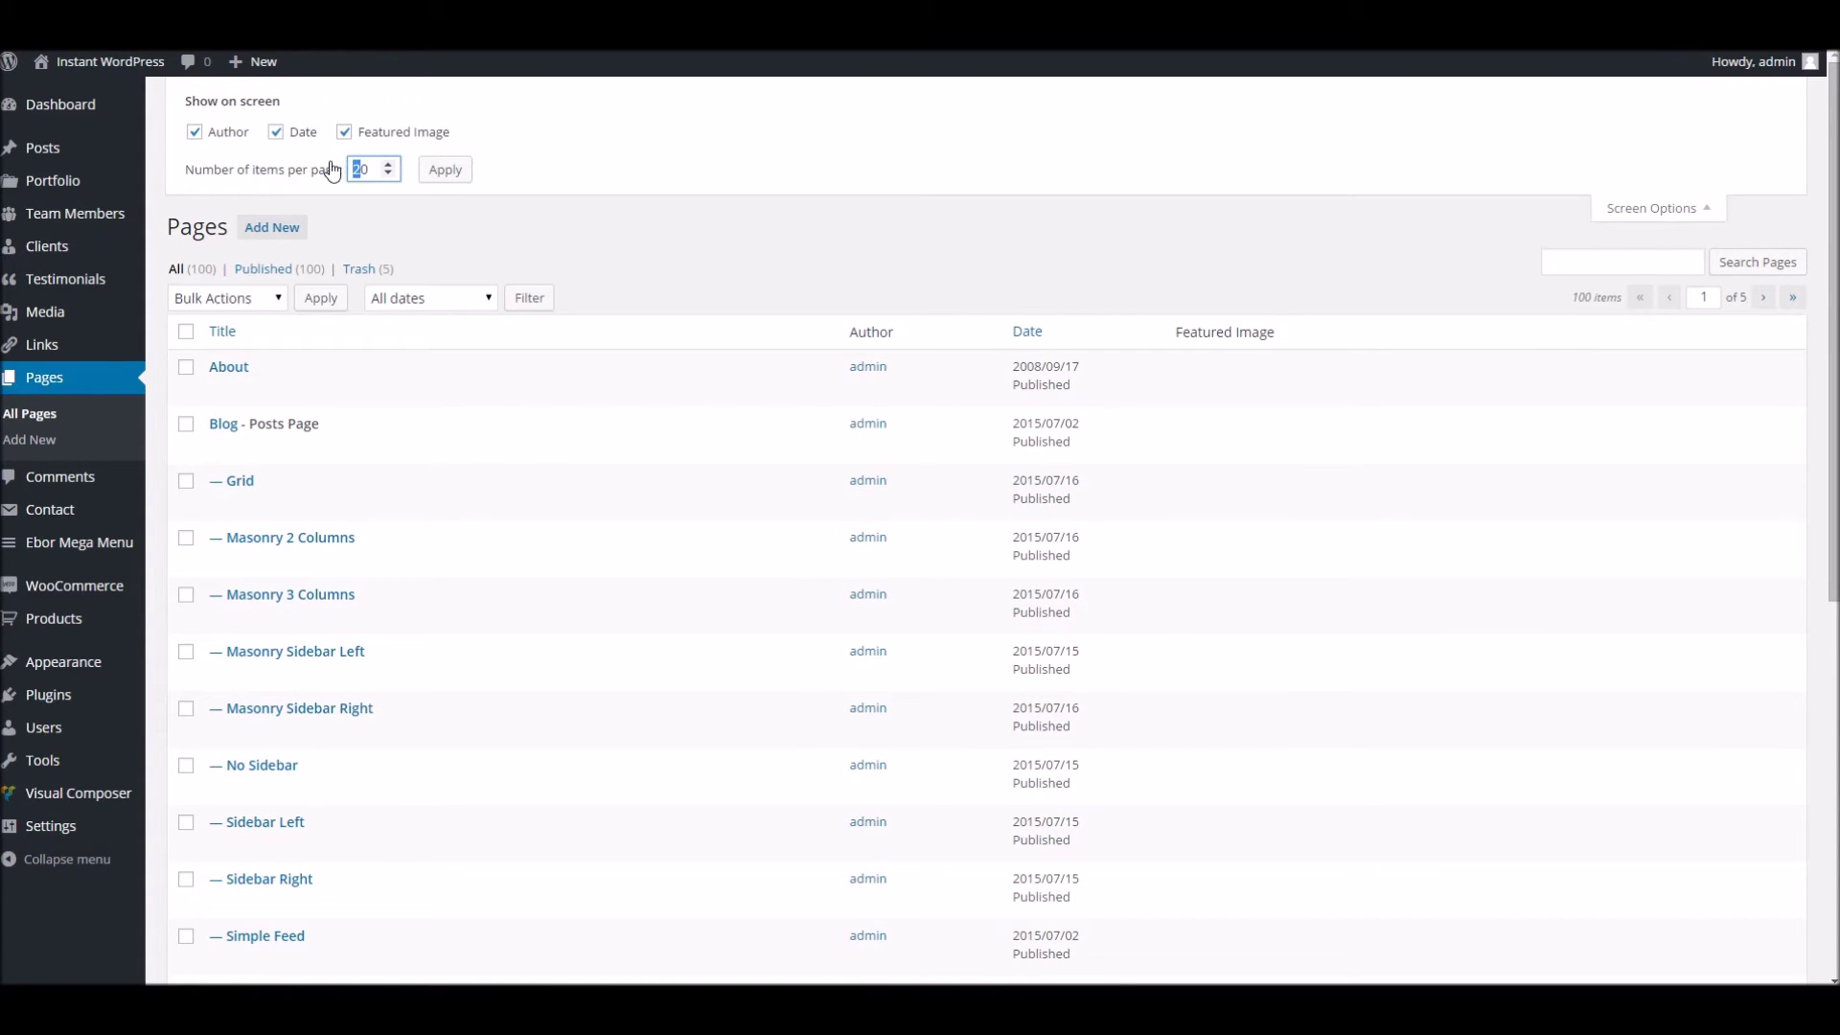
click(445, 170)
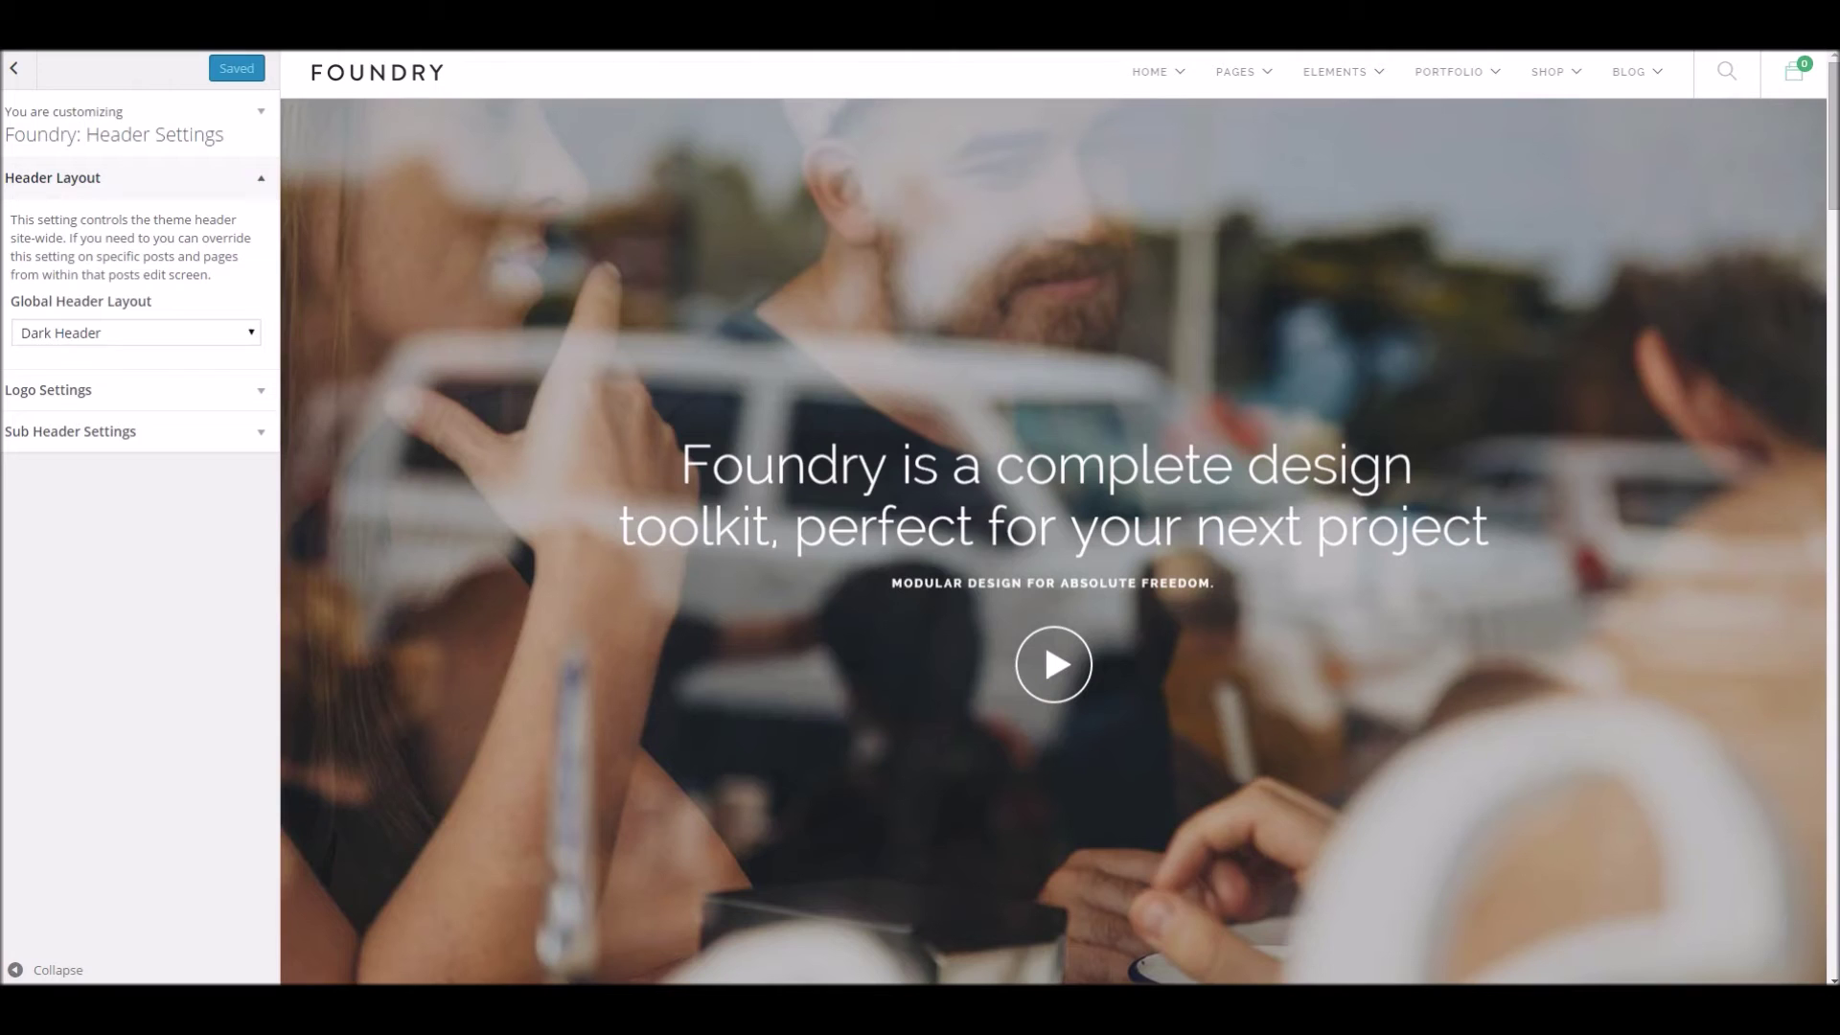
Check the Static Front Page setting in the customizer, then find "home" in the Pages list and open Home Layout 2 for editing
click(15, 68)
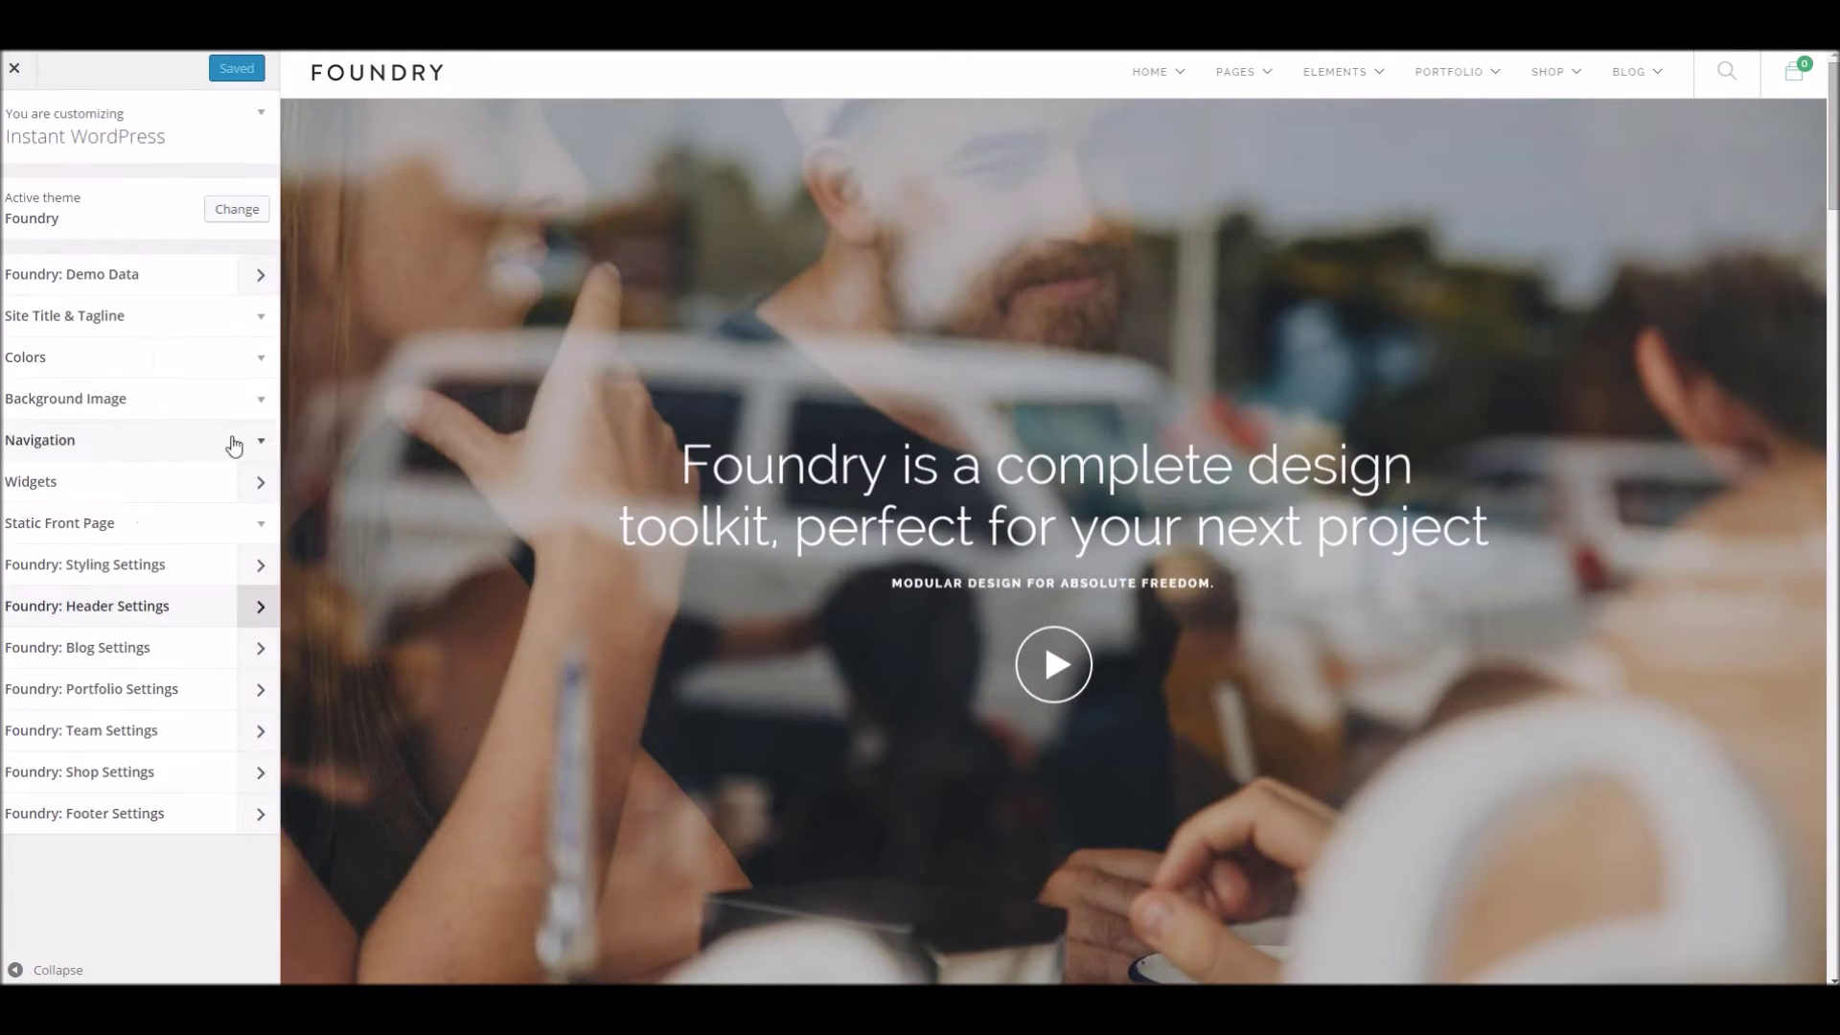
click(260, 524)
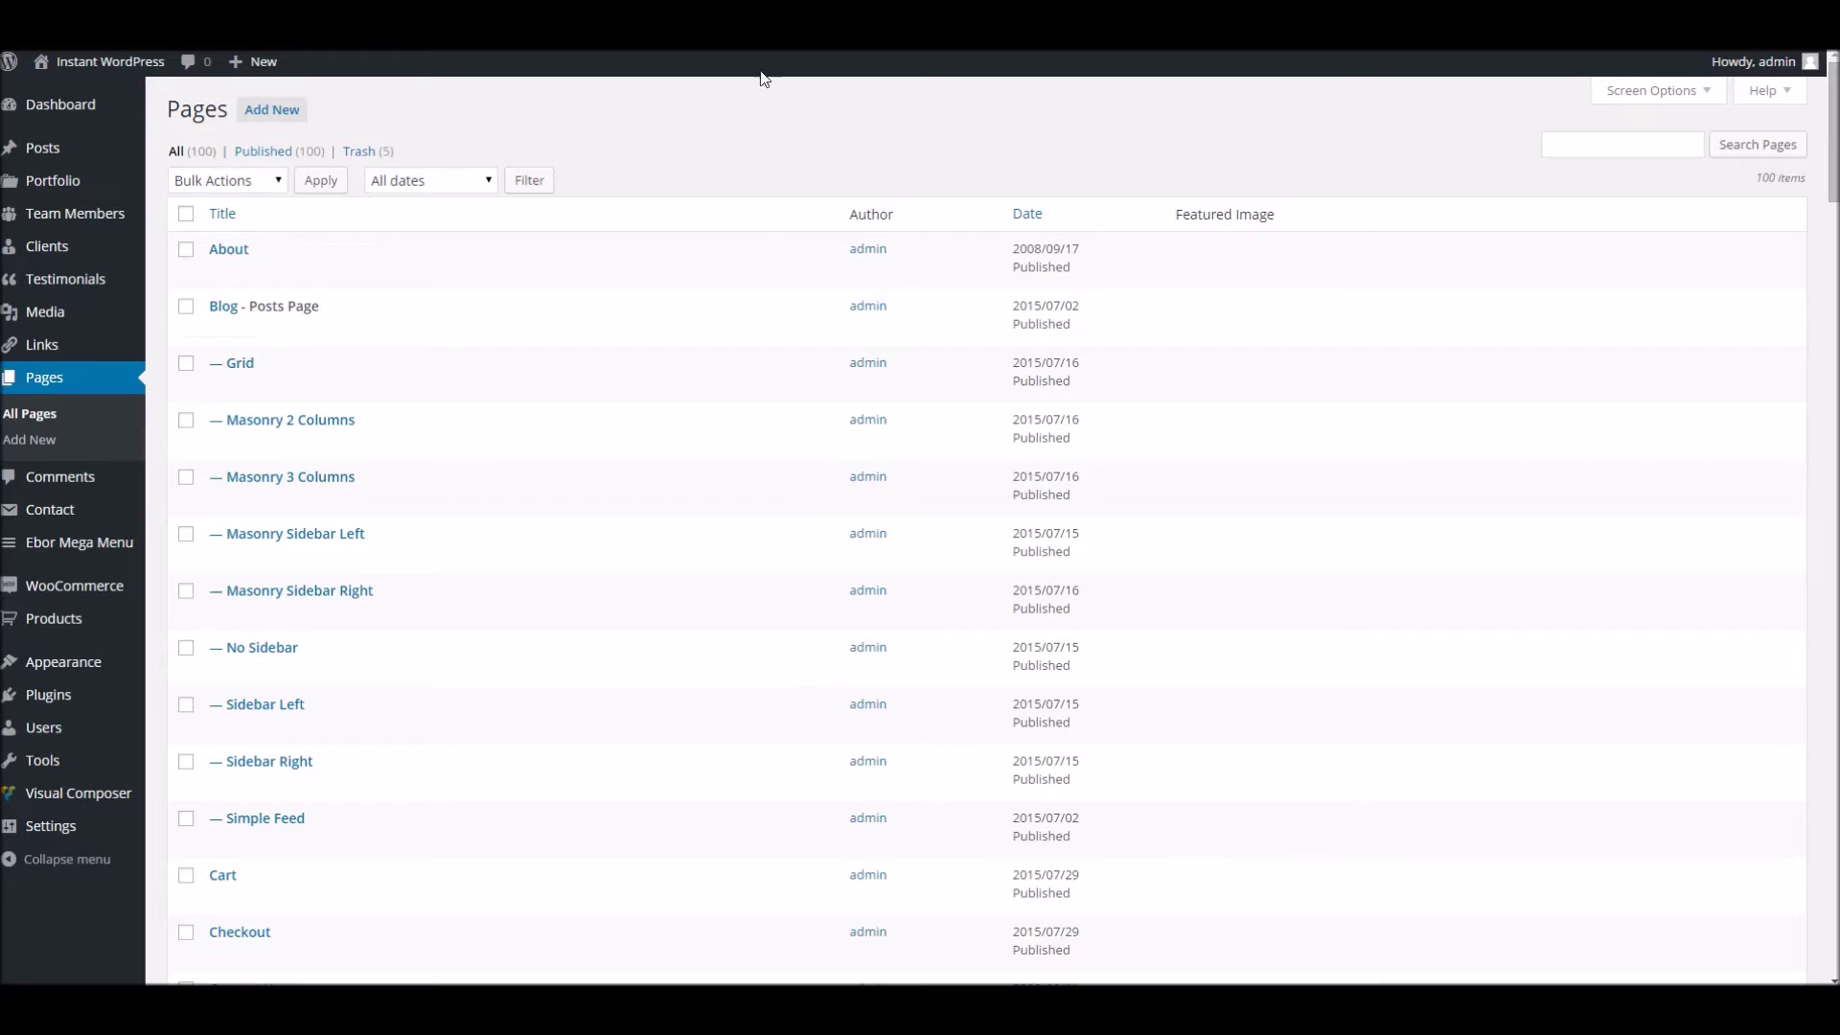
scroll(767, 508, down, 6)
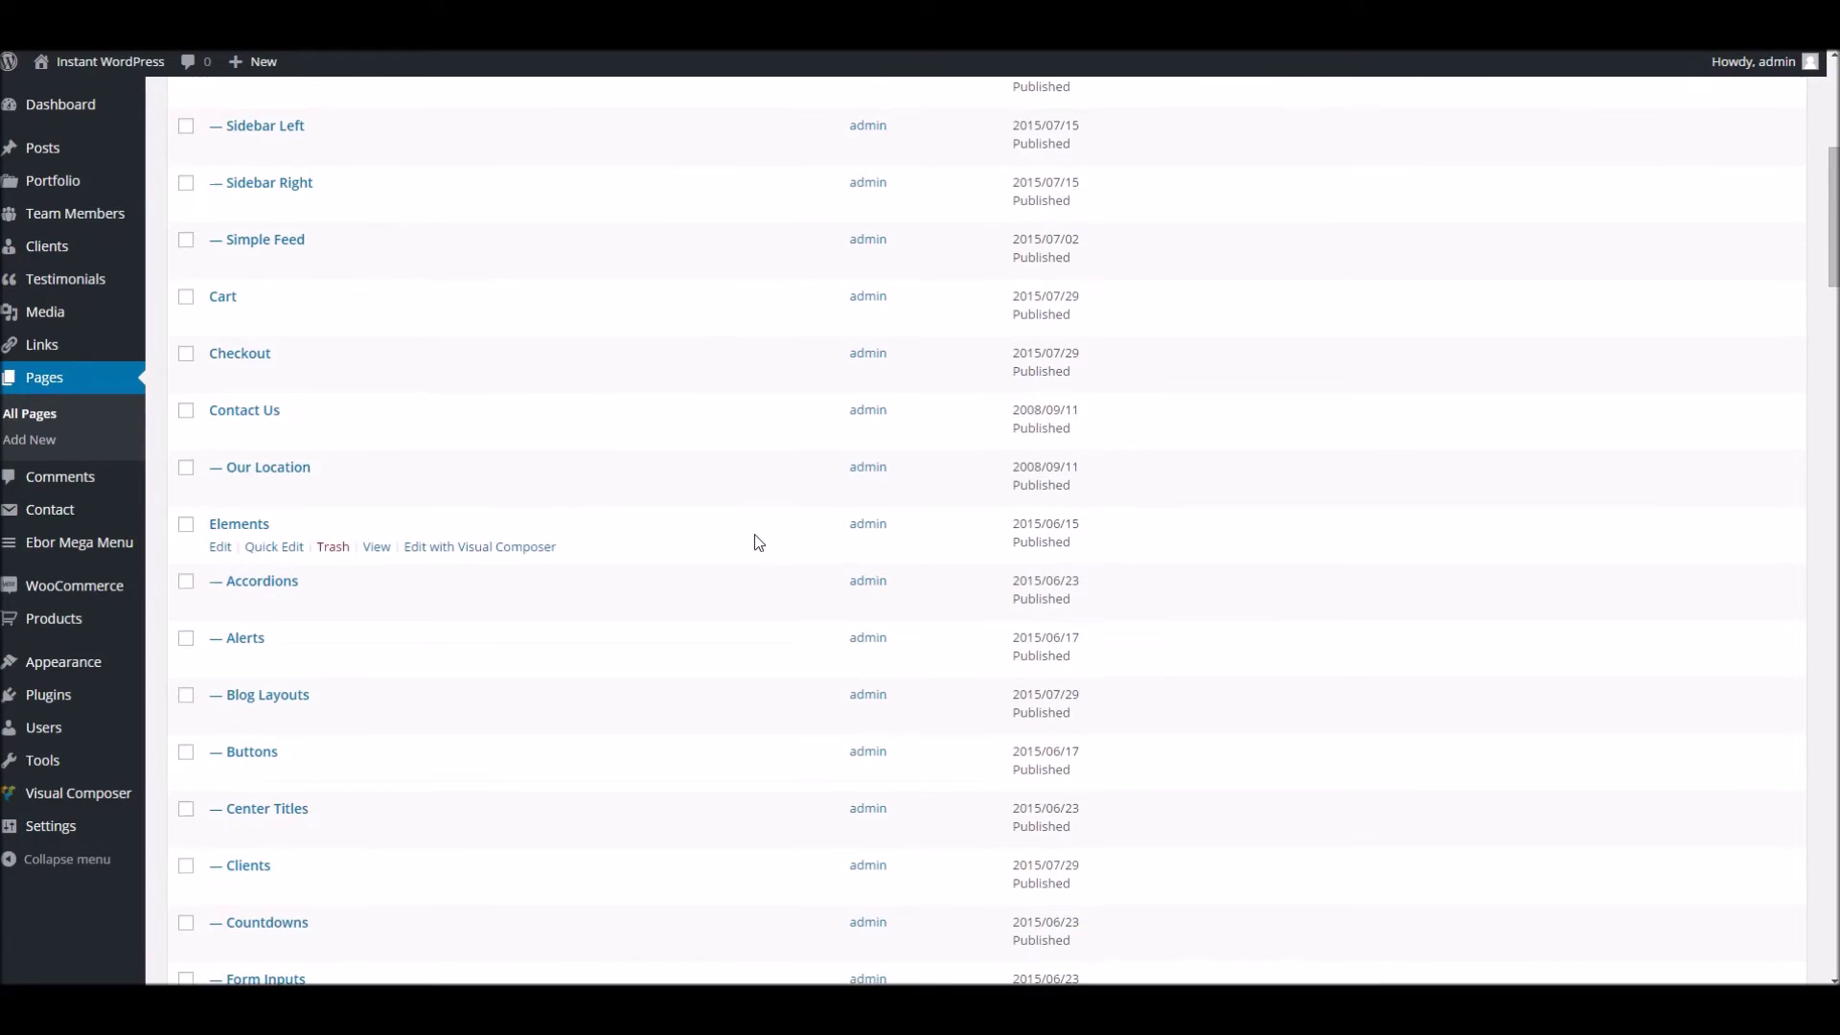
key(ctrl+f)
text(home)
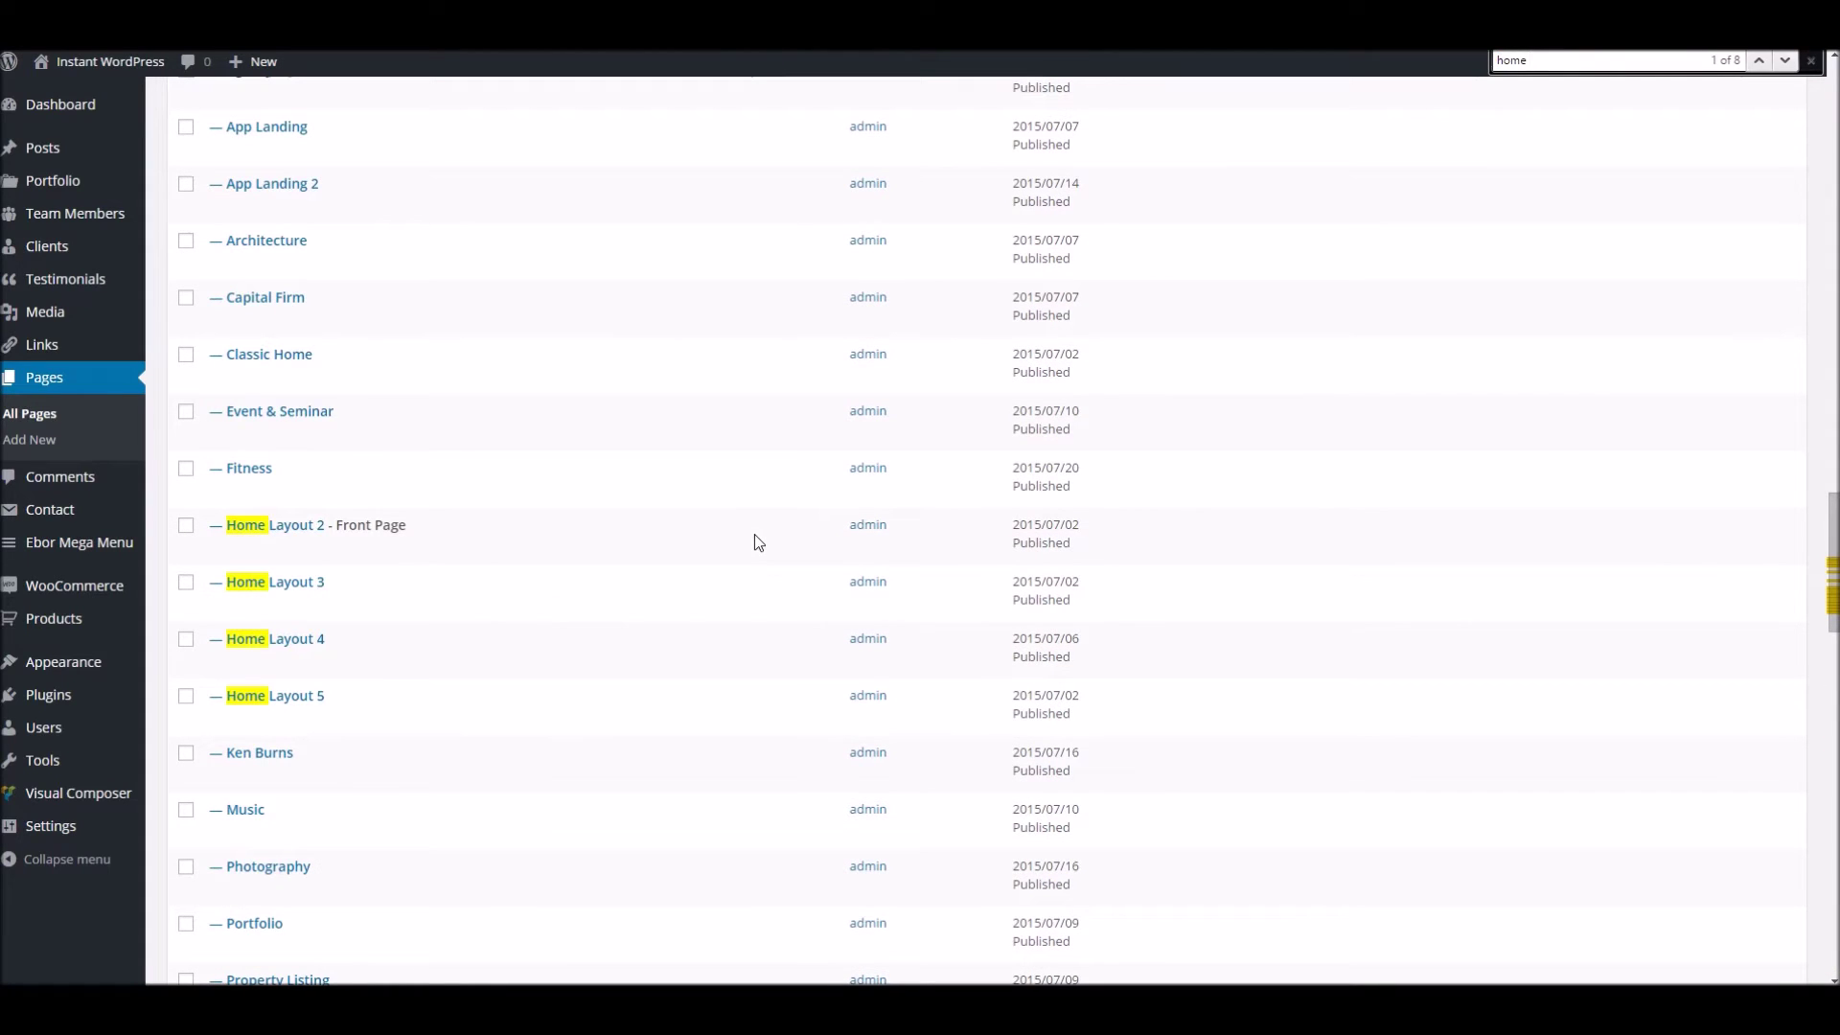
click(219, 548)
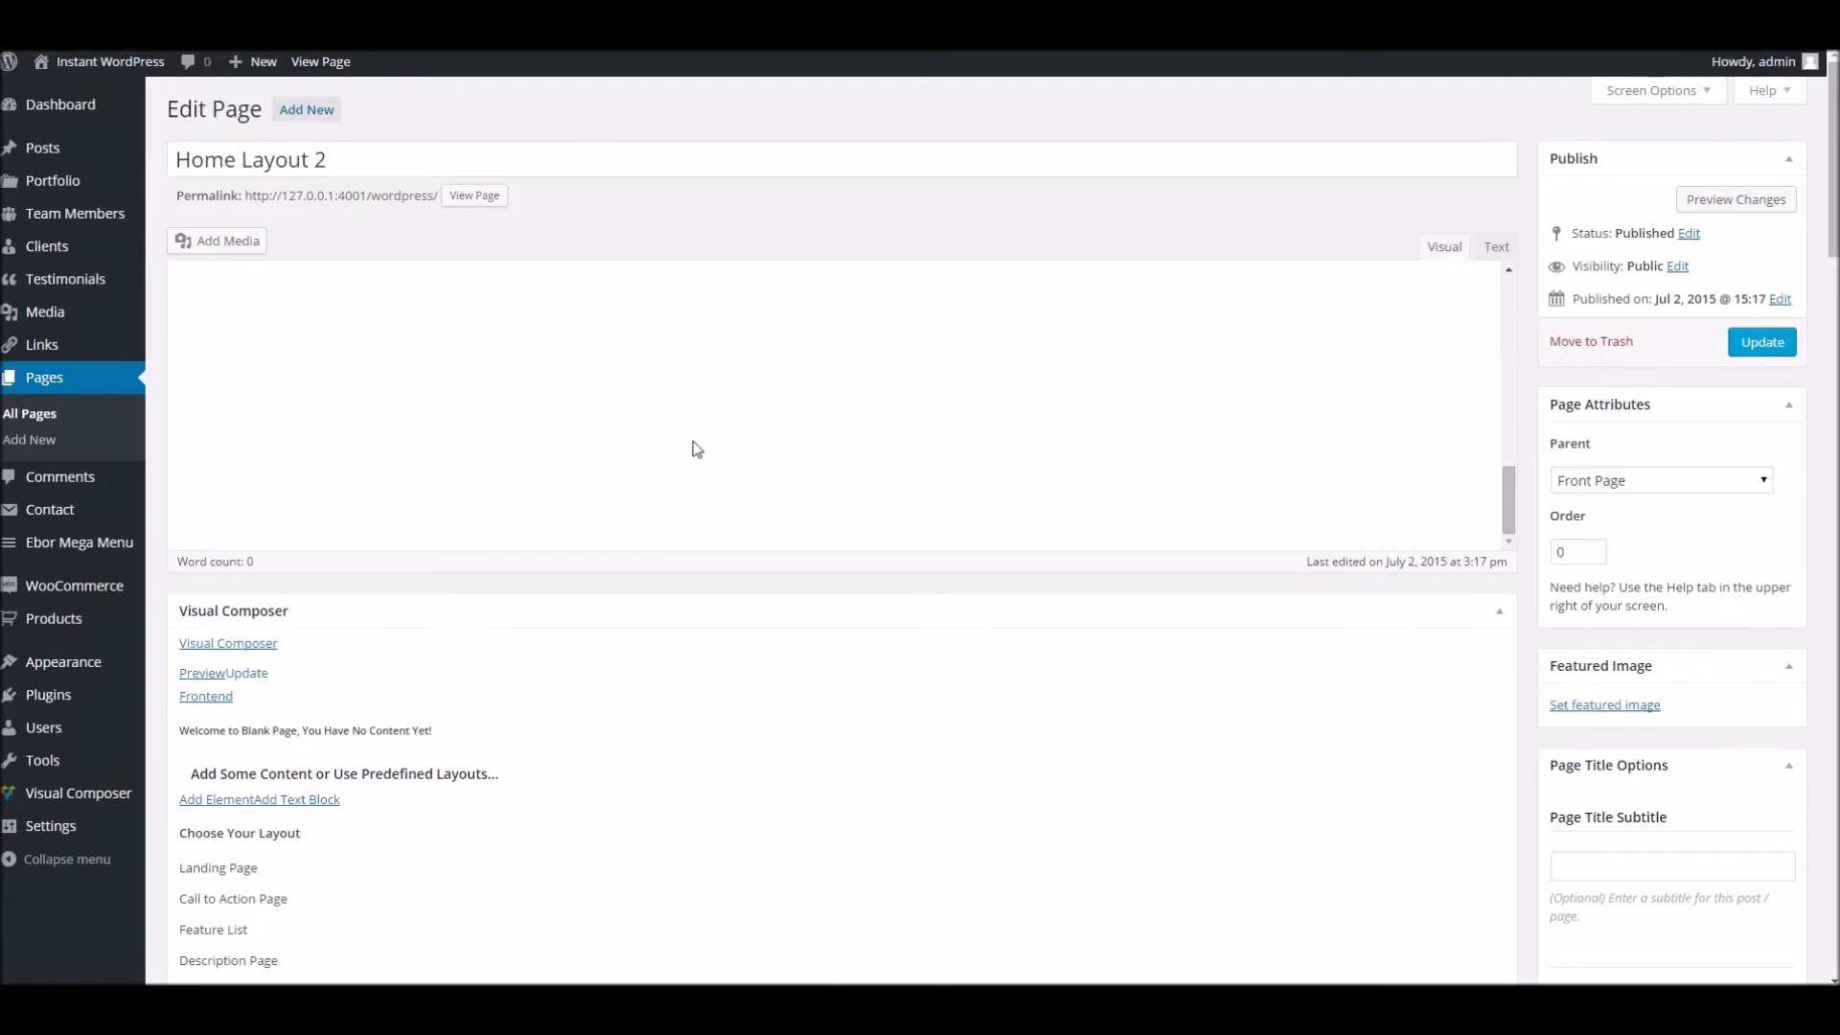
Examine the header override choices in the Page Overrides of Home Layout 2
scroll(843, 525, down, 10)
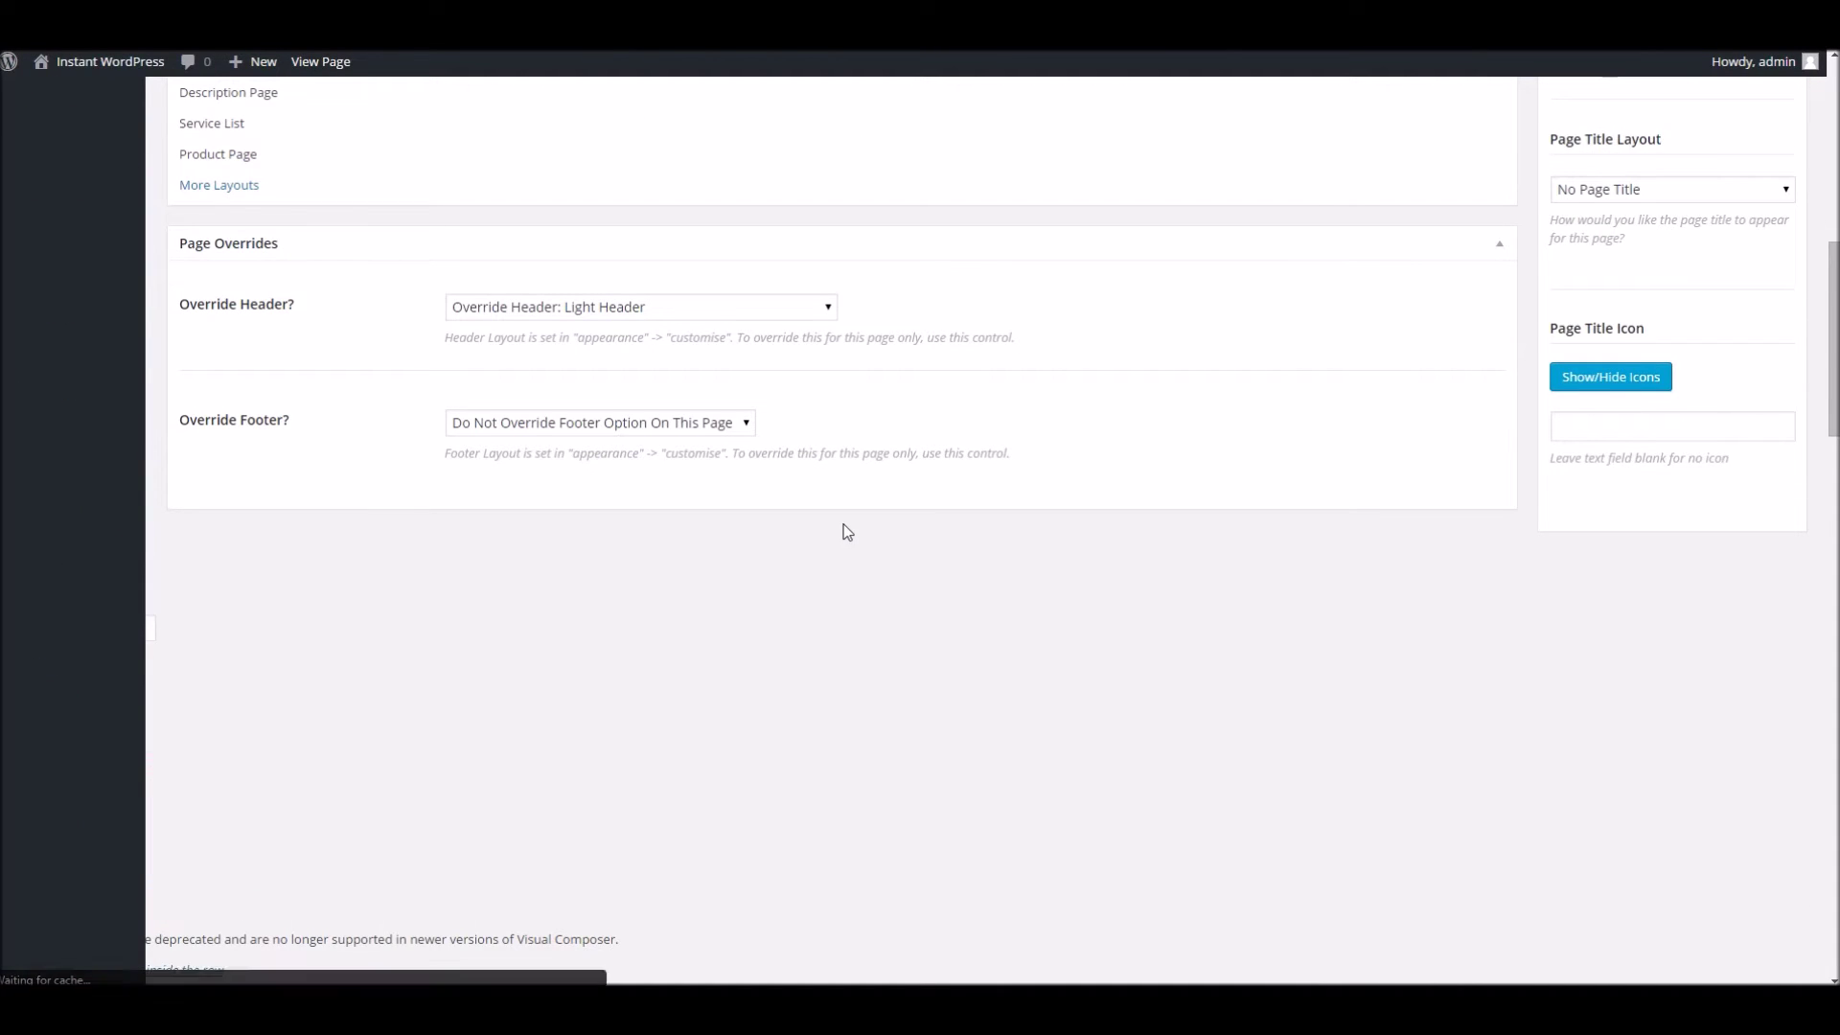
scroll(820, 498, up, 5)
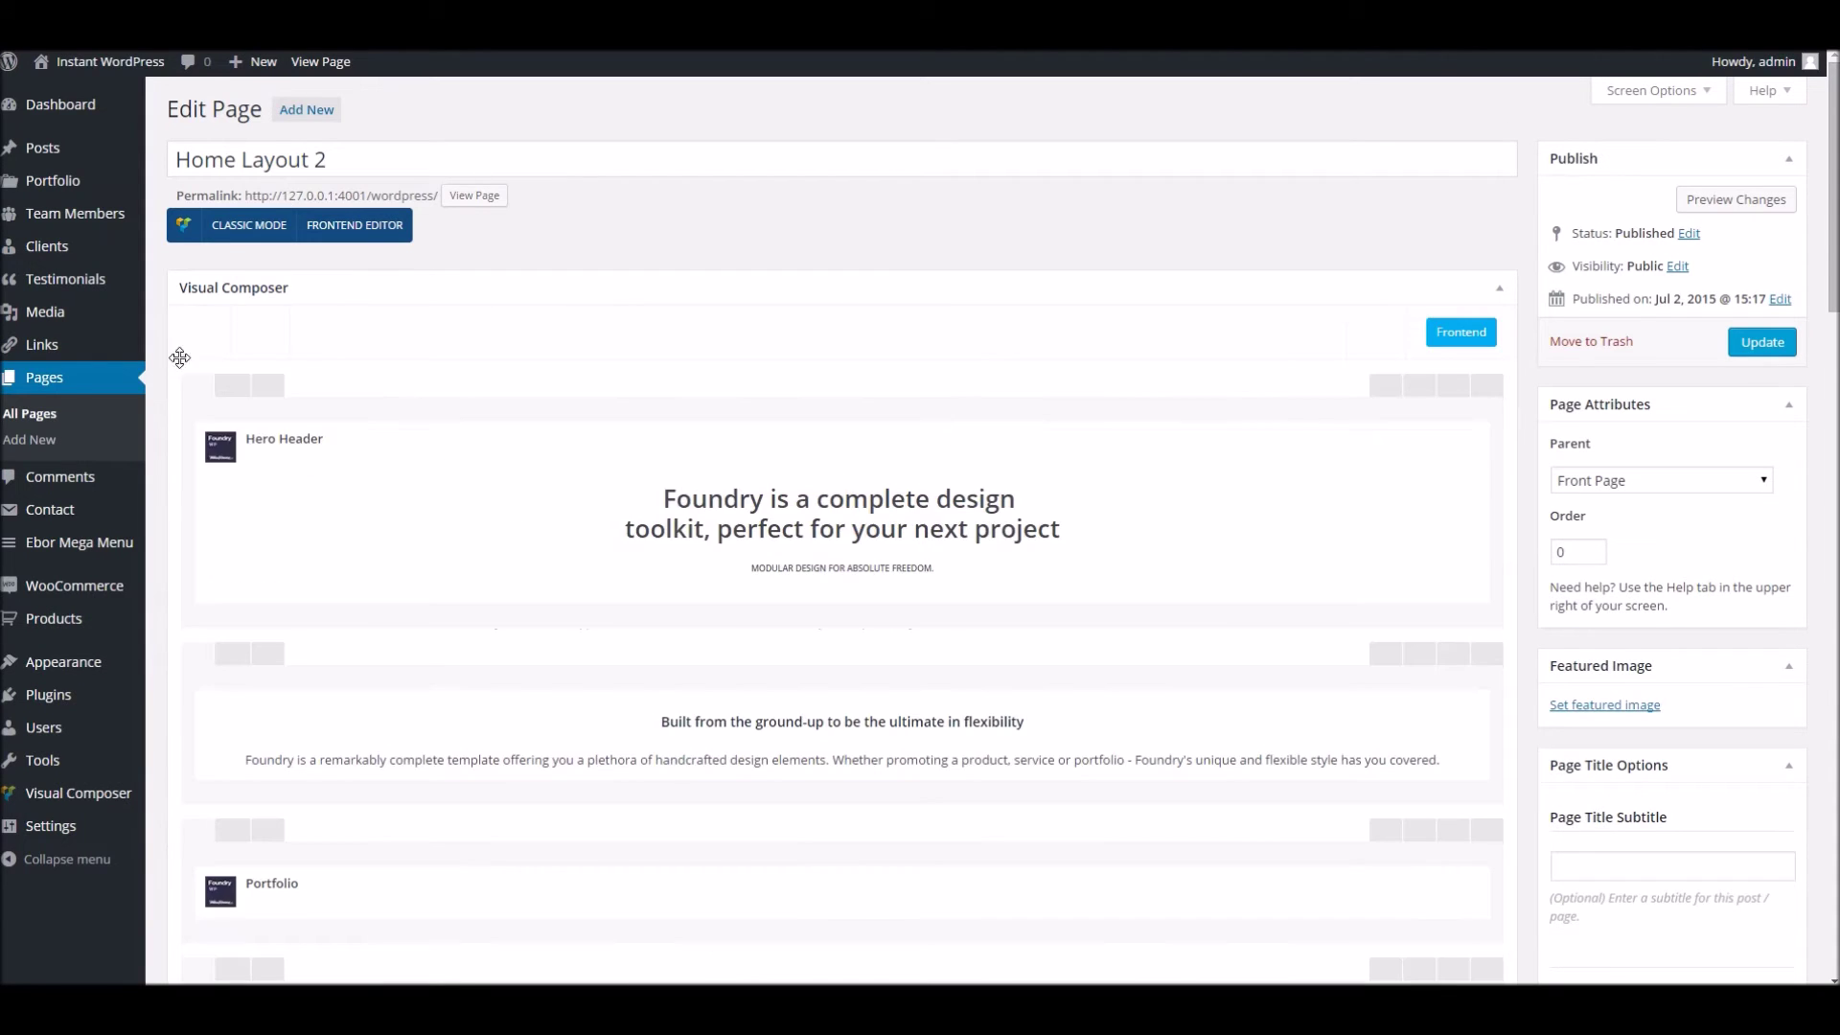
scroll(863, 533, down, 10)
scroll(865, 541, down, 8)
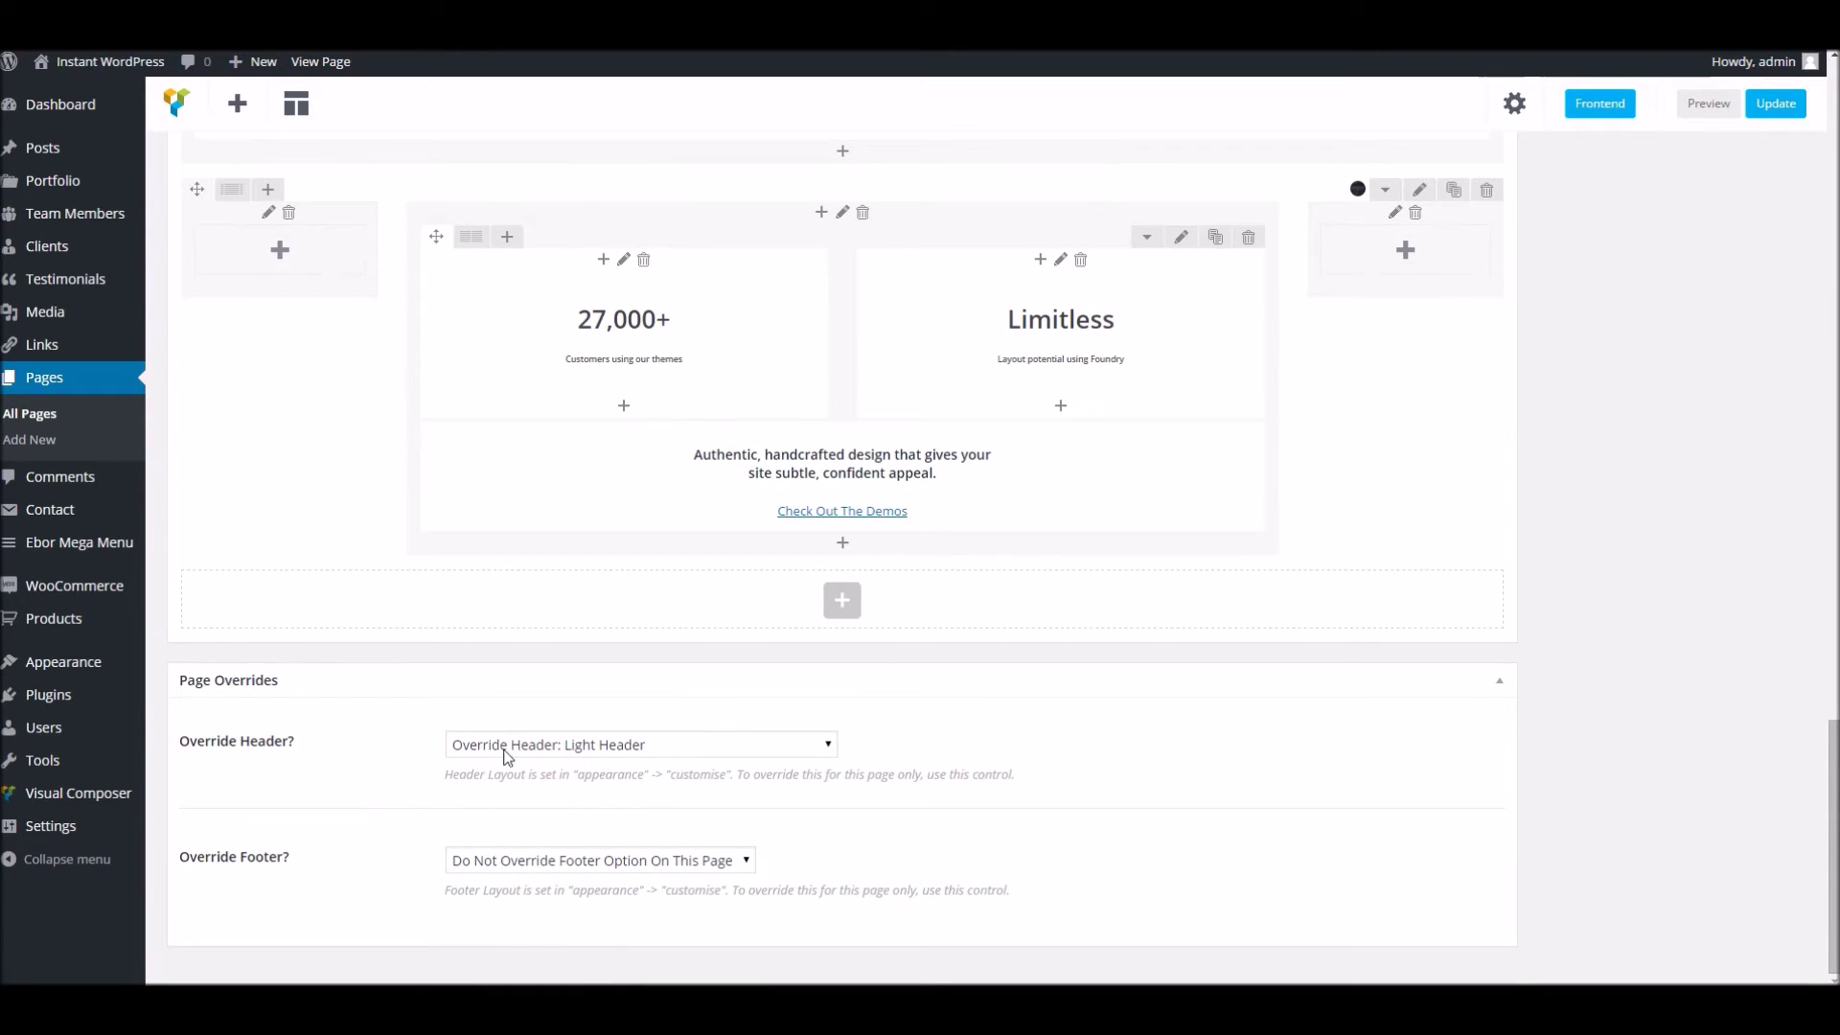
click(527, 757)
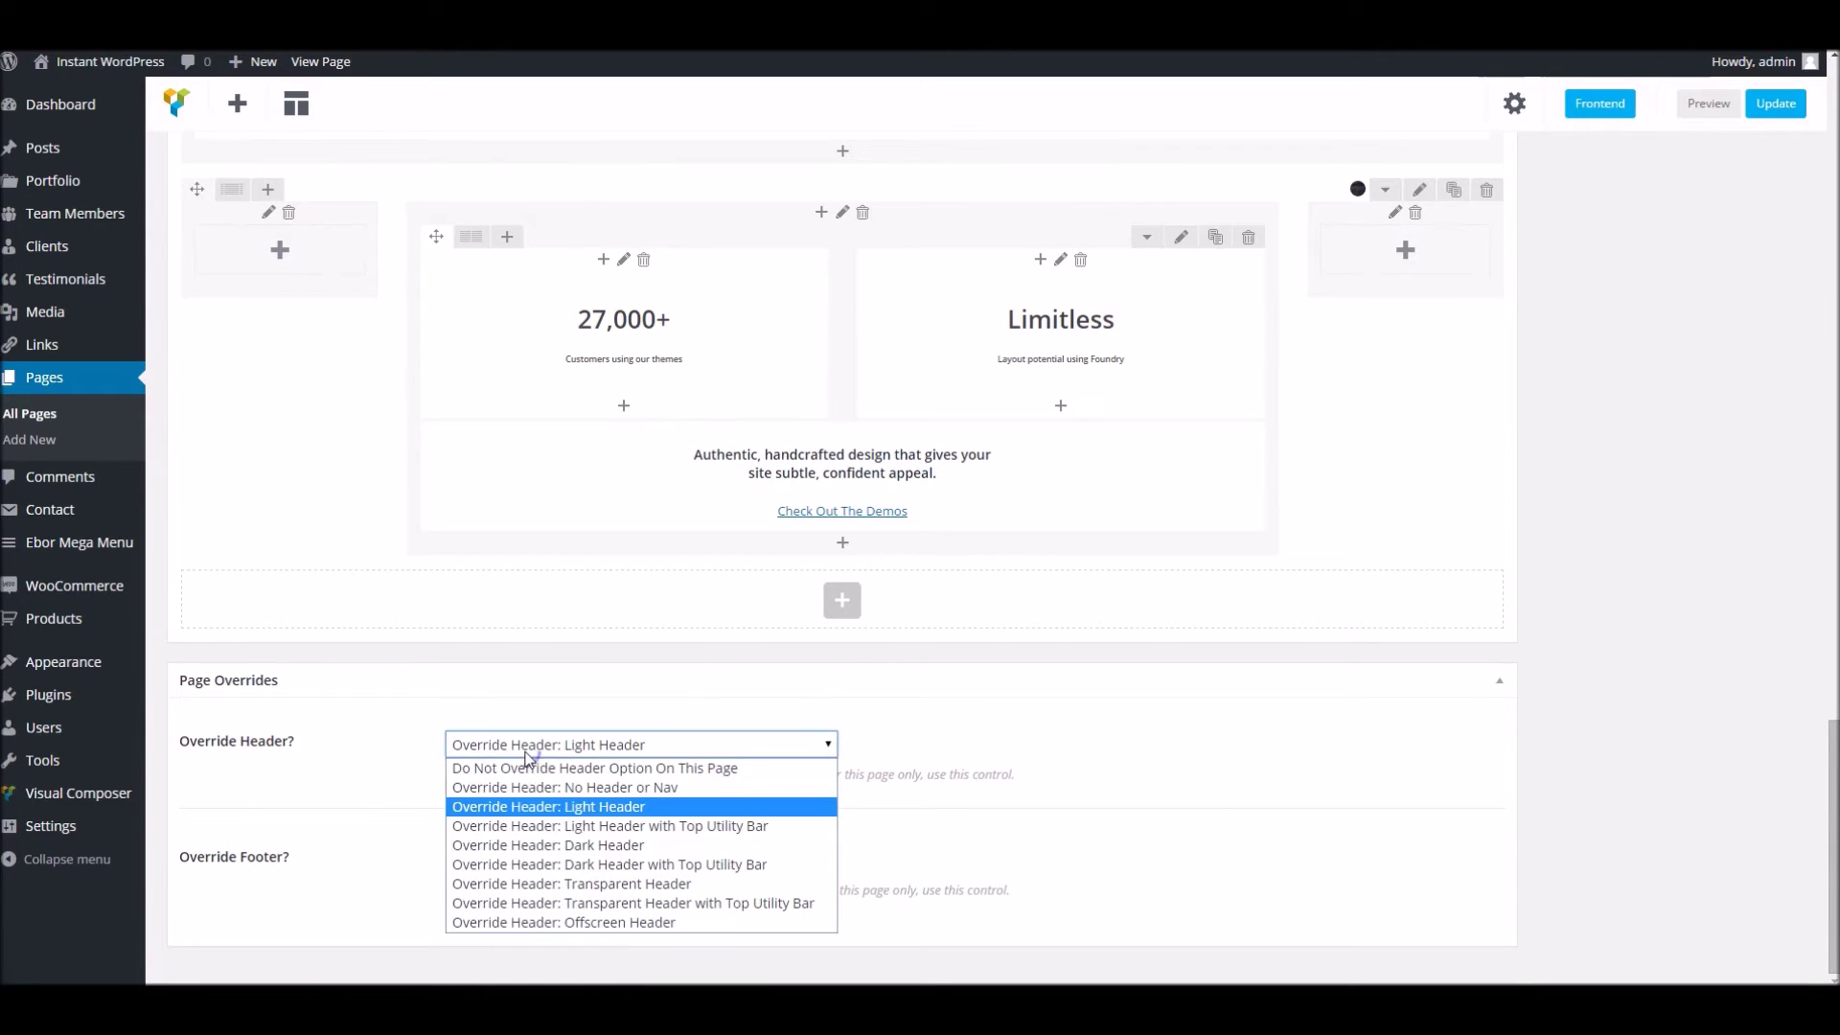
click(565, 808)
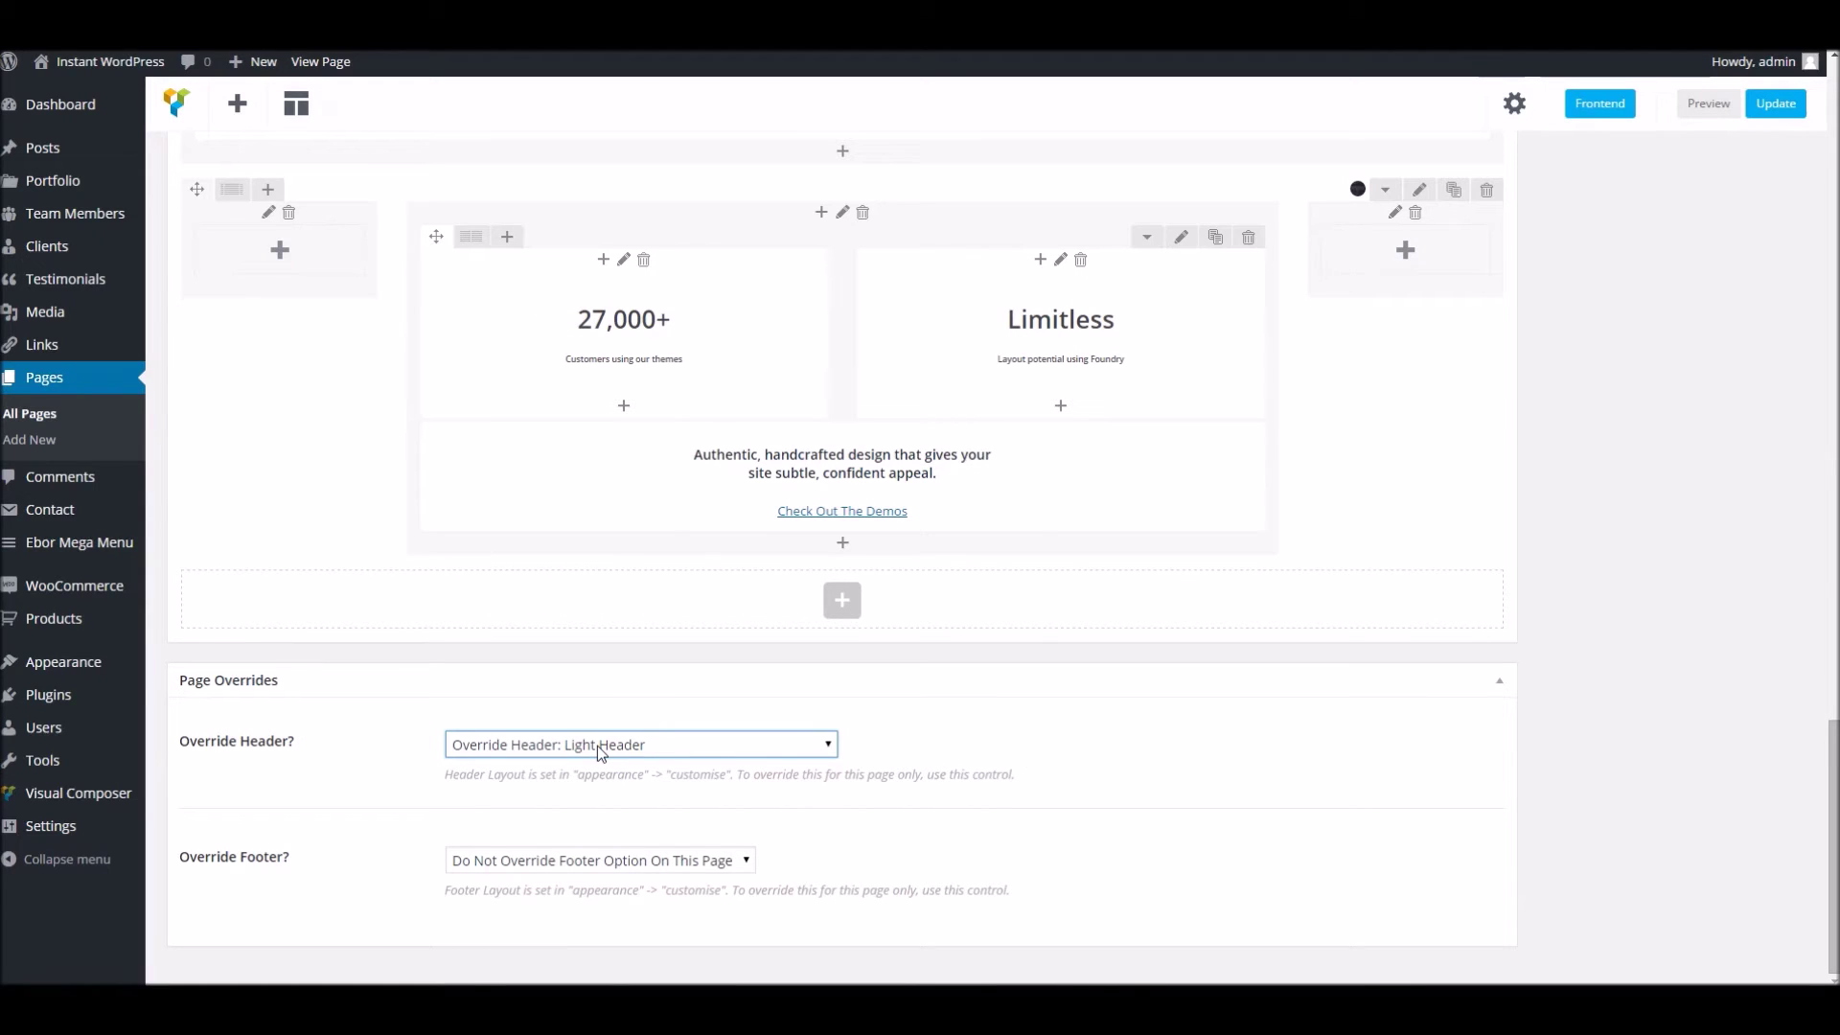
Set Override Header for Home Layout 2 to Do Not Override Header Option On This Page and update the page
click(599, 747)
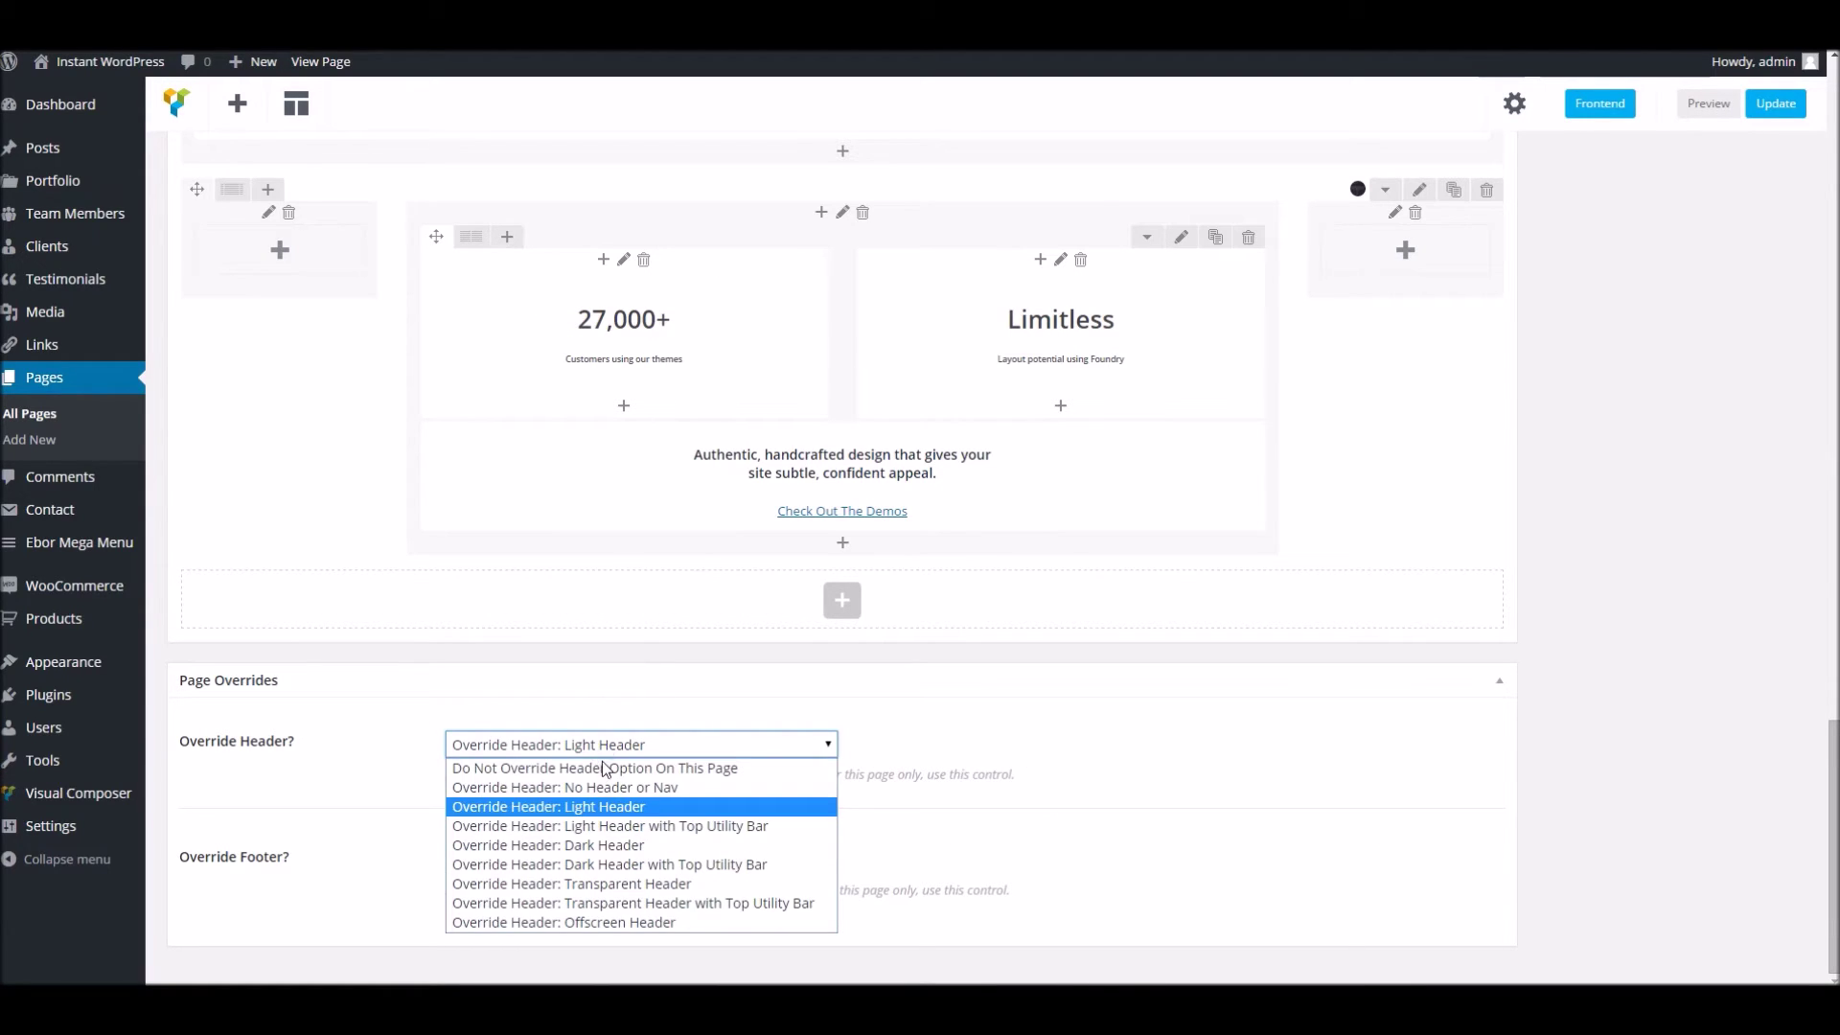
click(515, 775)
scroll(1336, 624, up, 7)
scroll(1336, 624, down, 7)
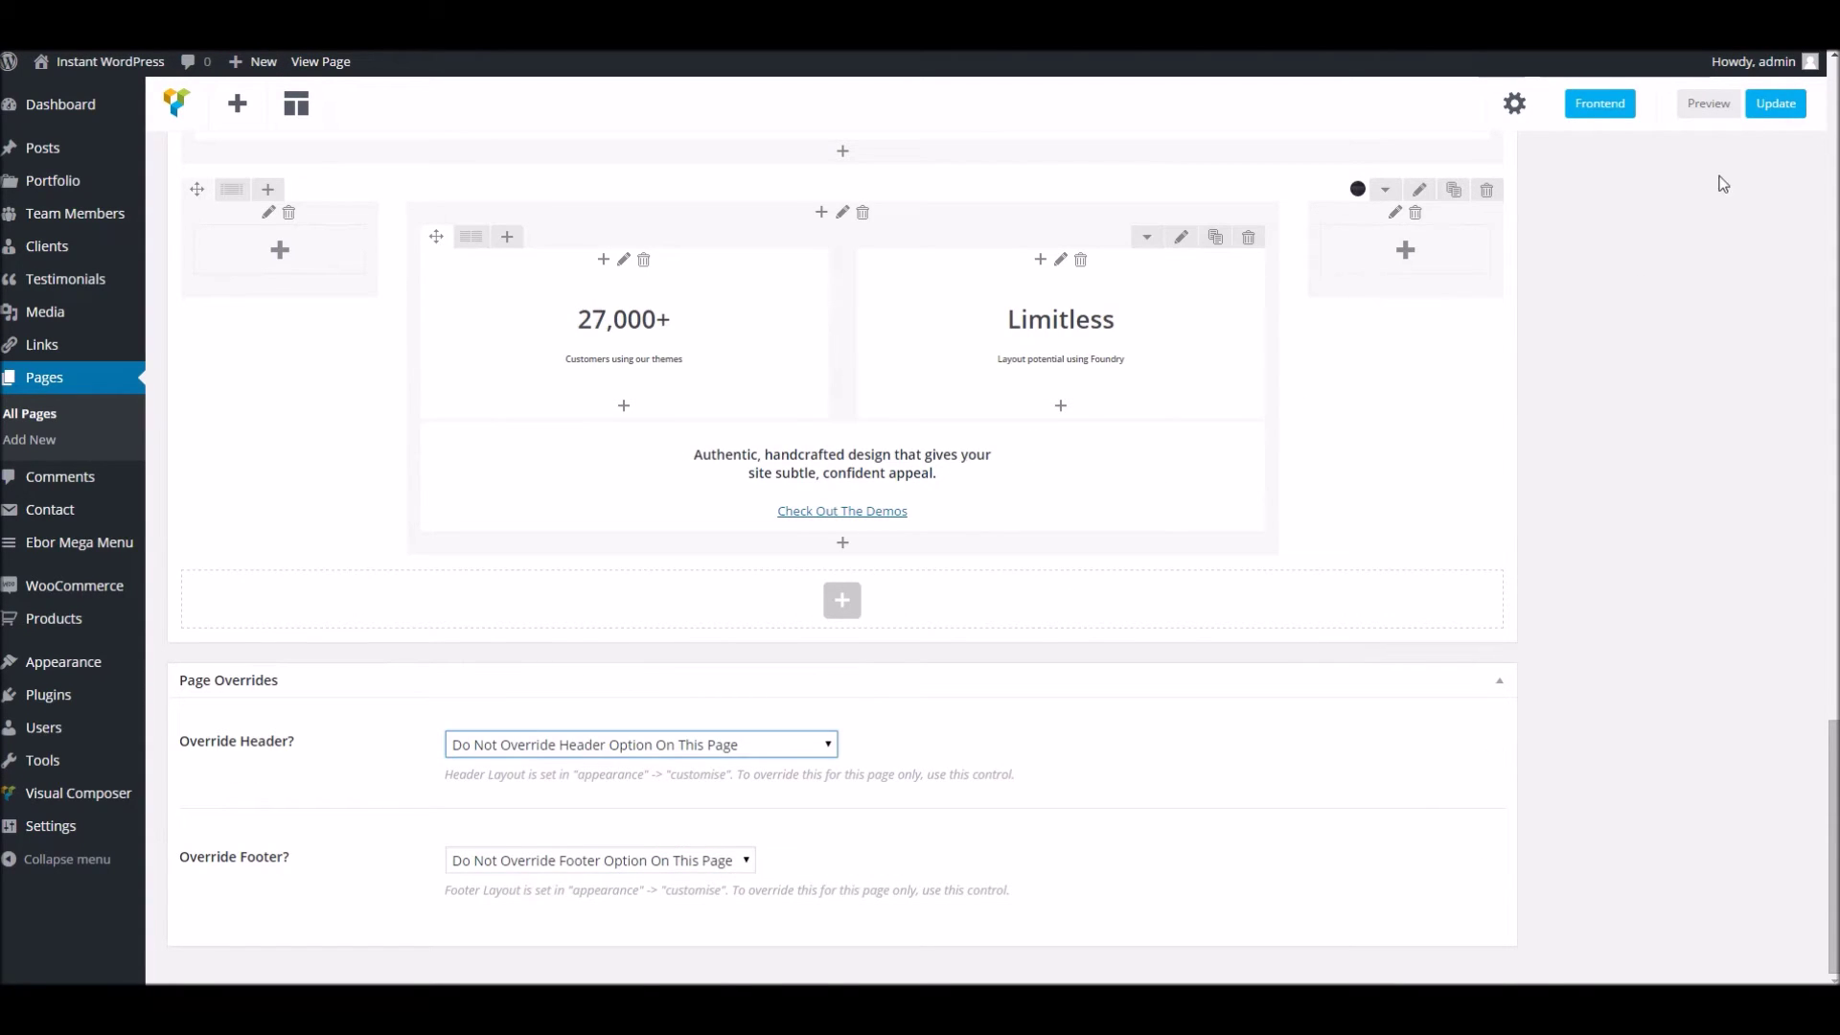
scroll(1764, 280, up, 10)
click(1763, 305)
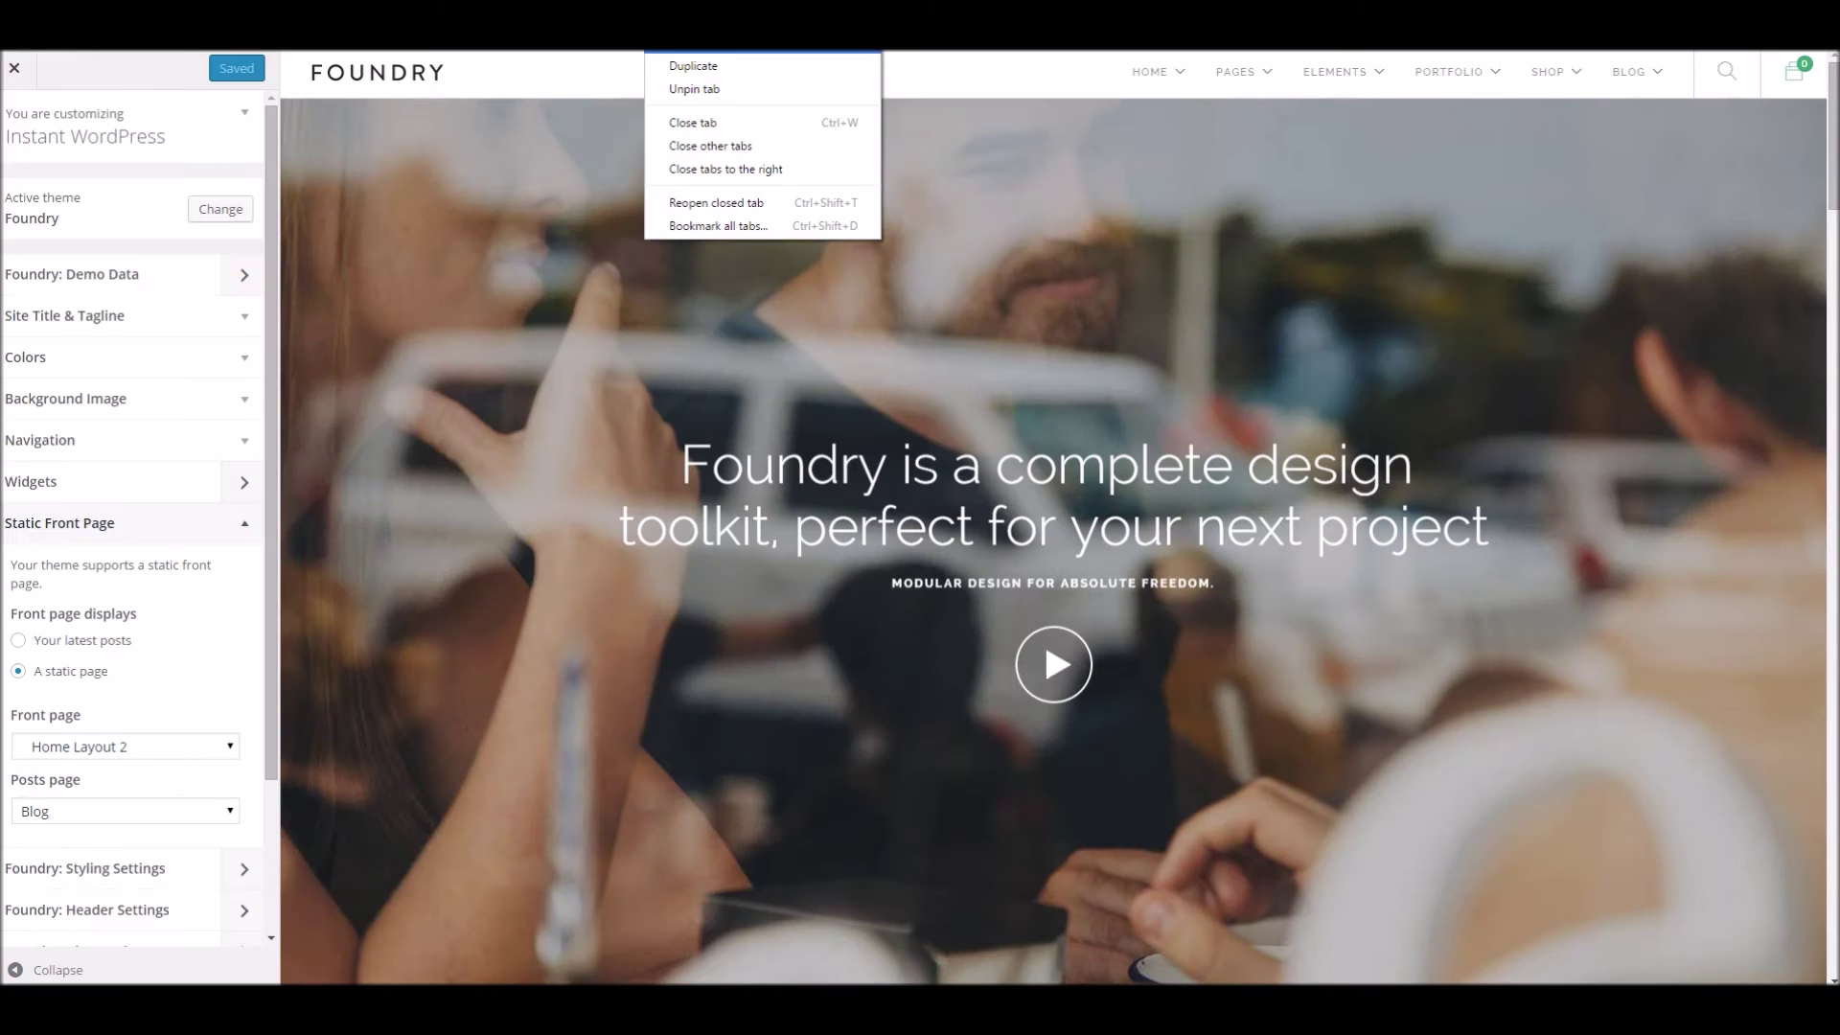
Go back to the refreshed customizer and expand Header Layout in Foundry: Header Settings
key(Escape)
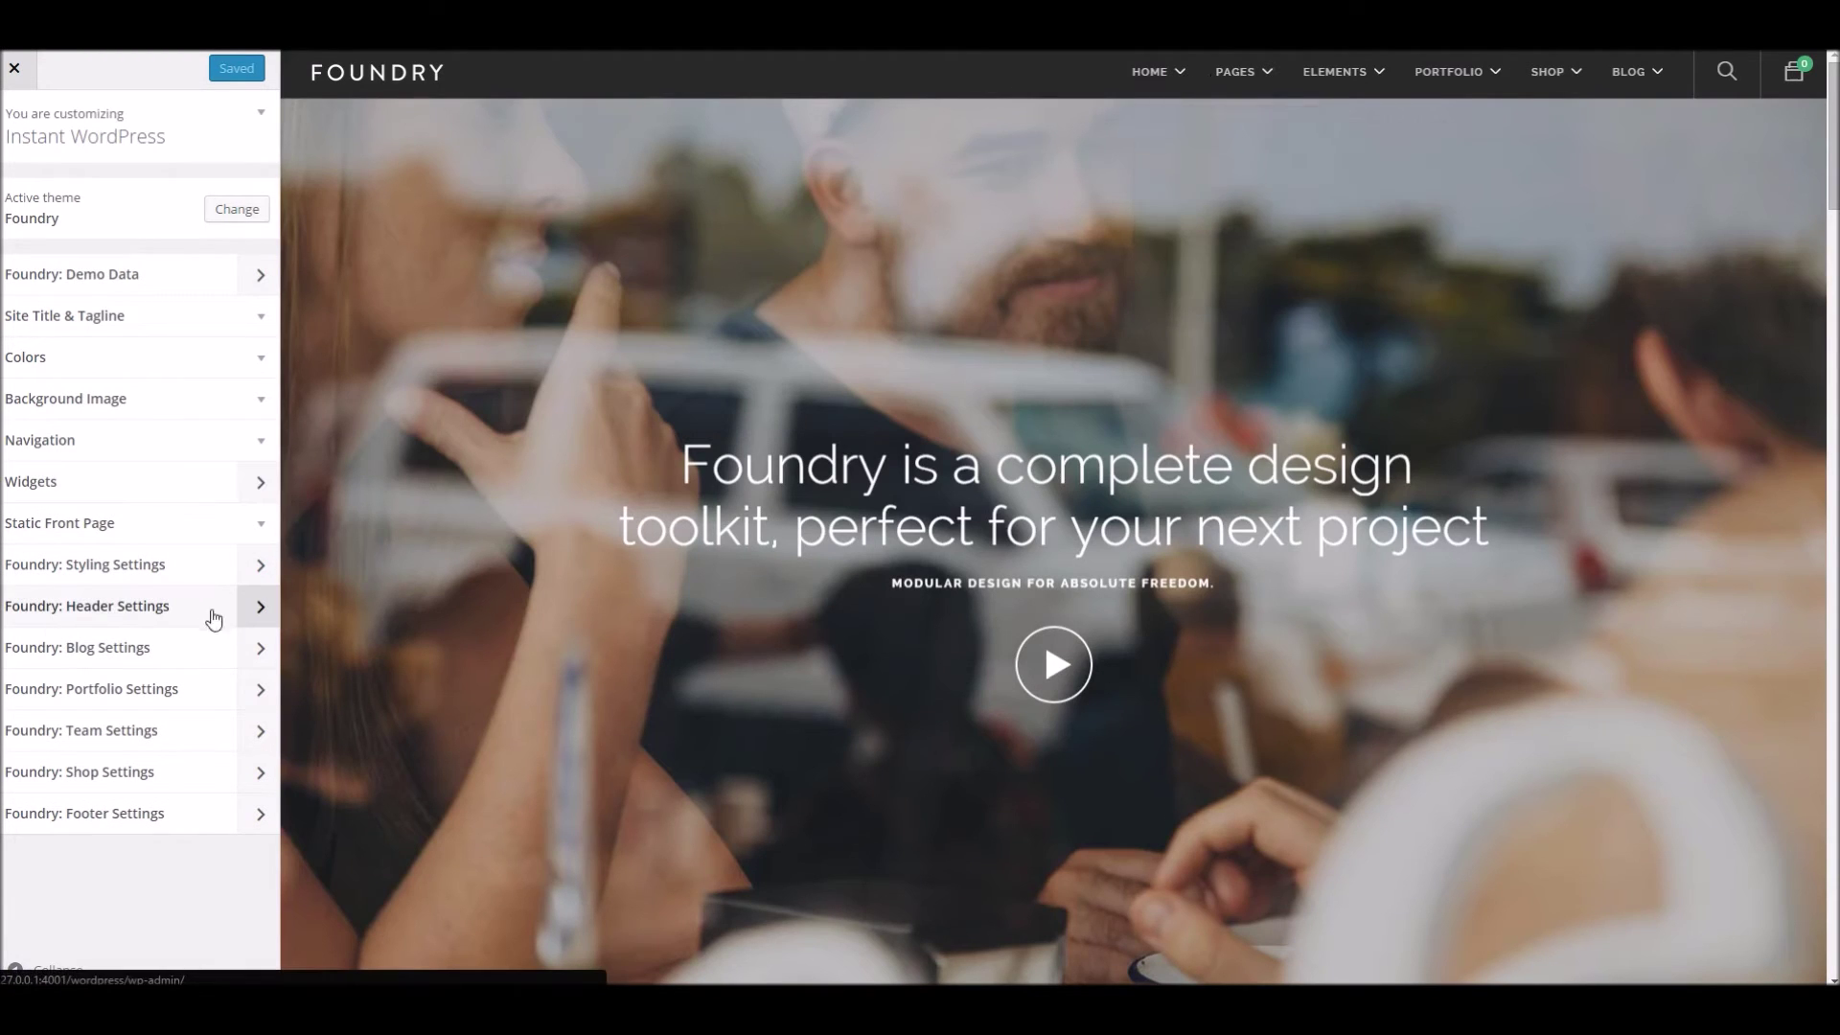
click(255, 610)
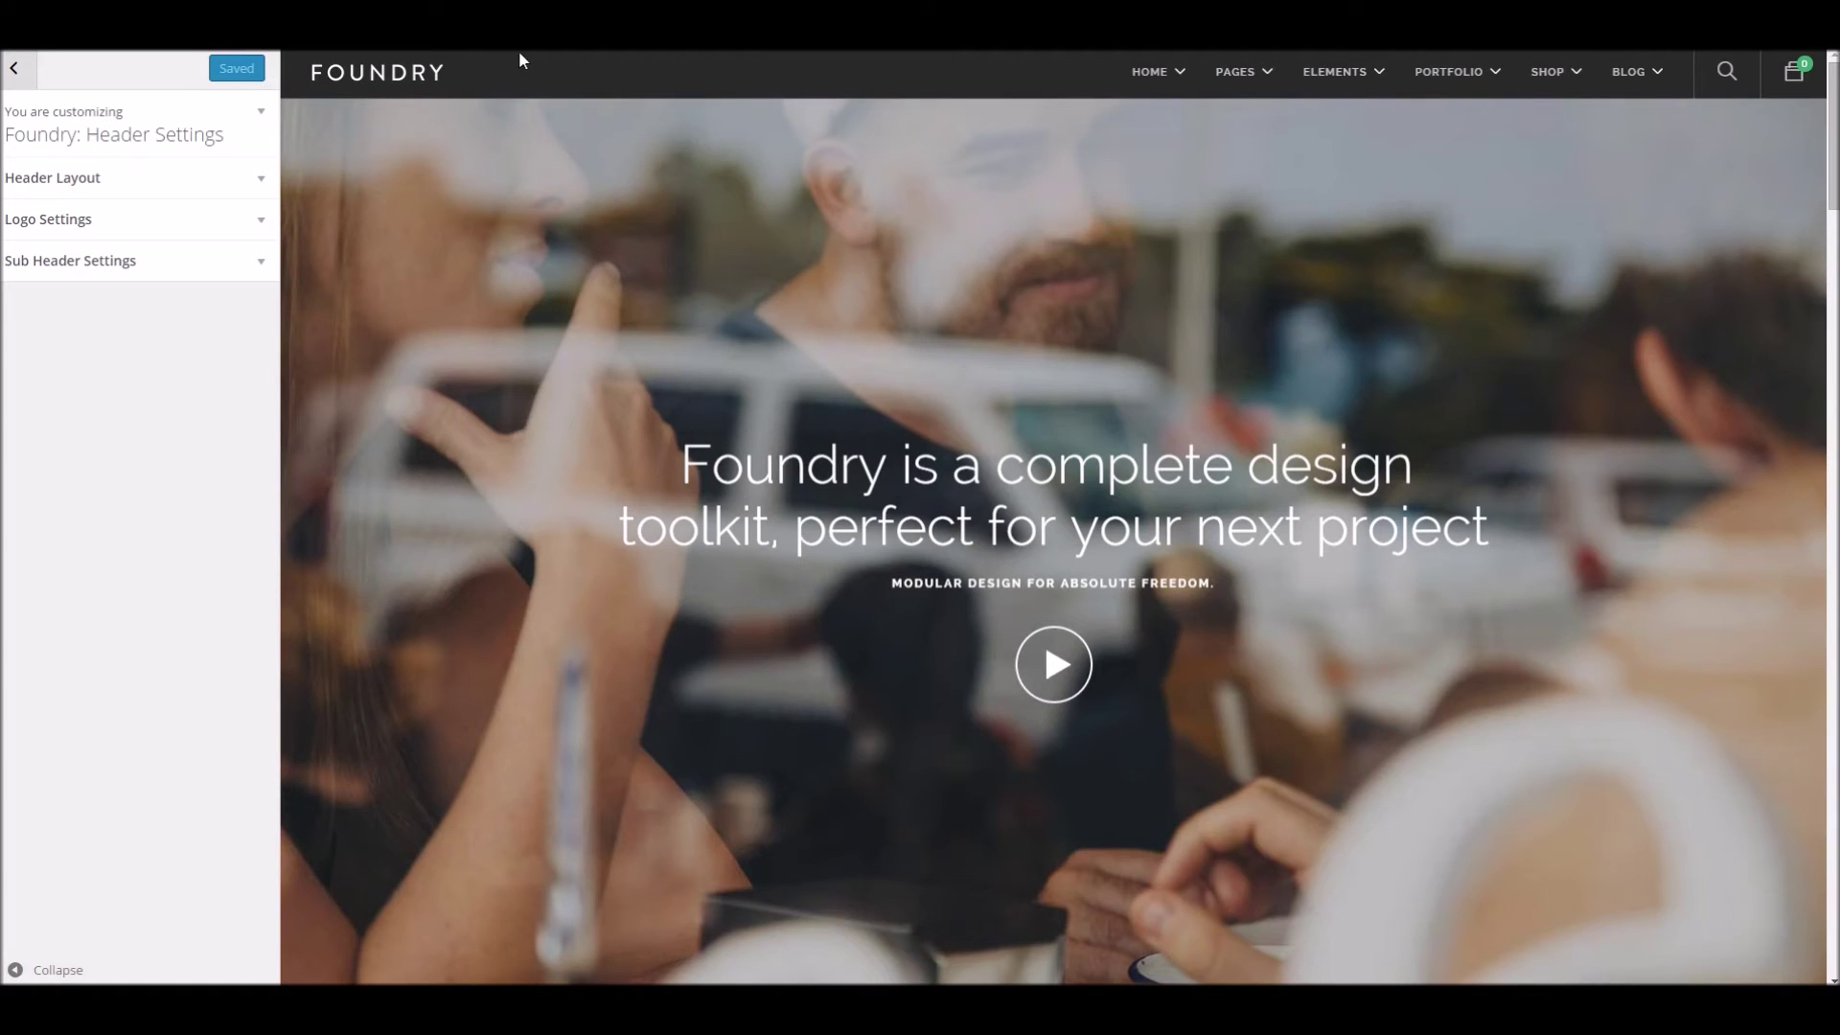
click(250, 180)
Try the Offscreen Header as the Global Header Layout and open its navigation in the preview
click(198, 340)
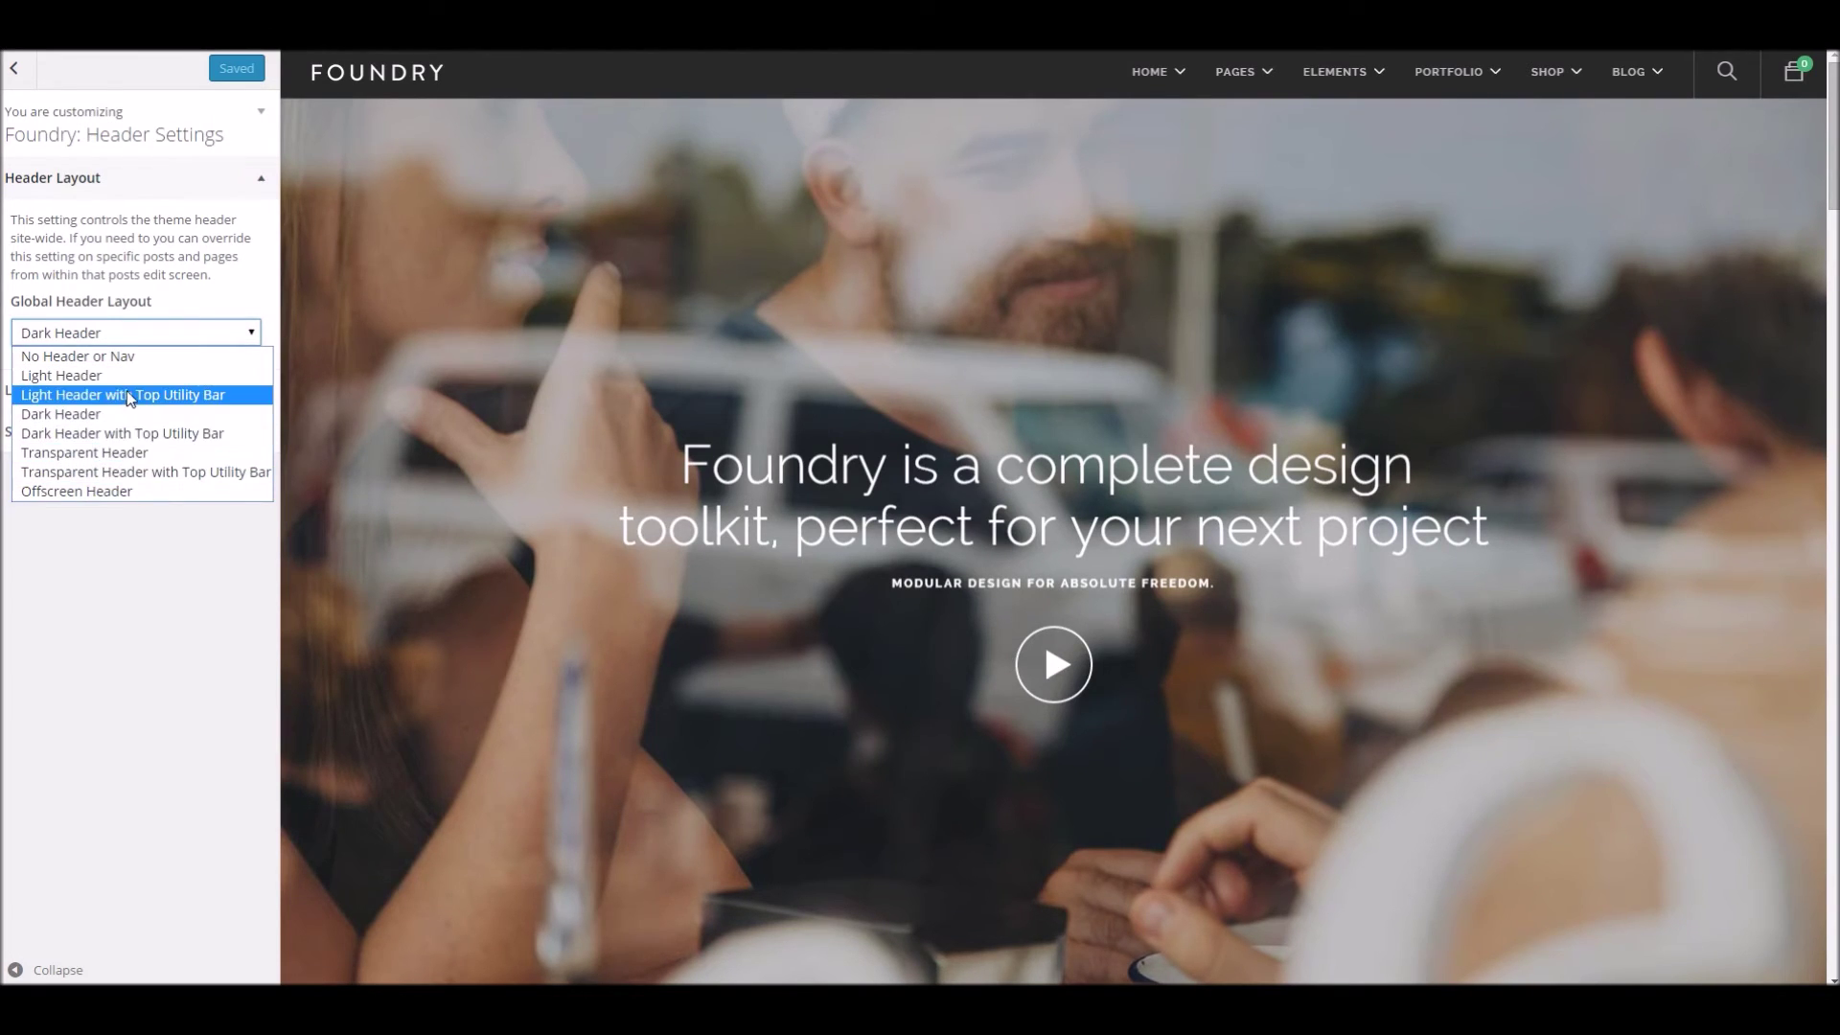
click(100, 493)
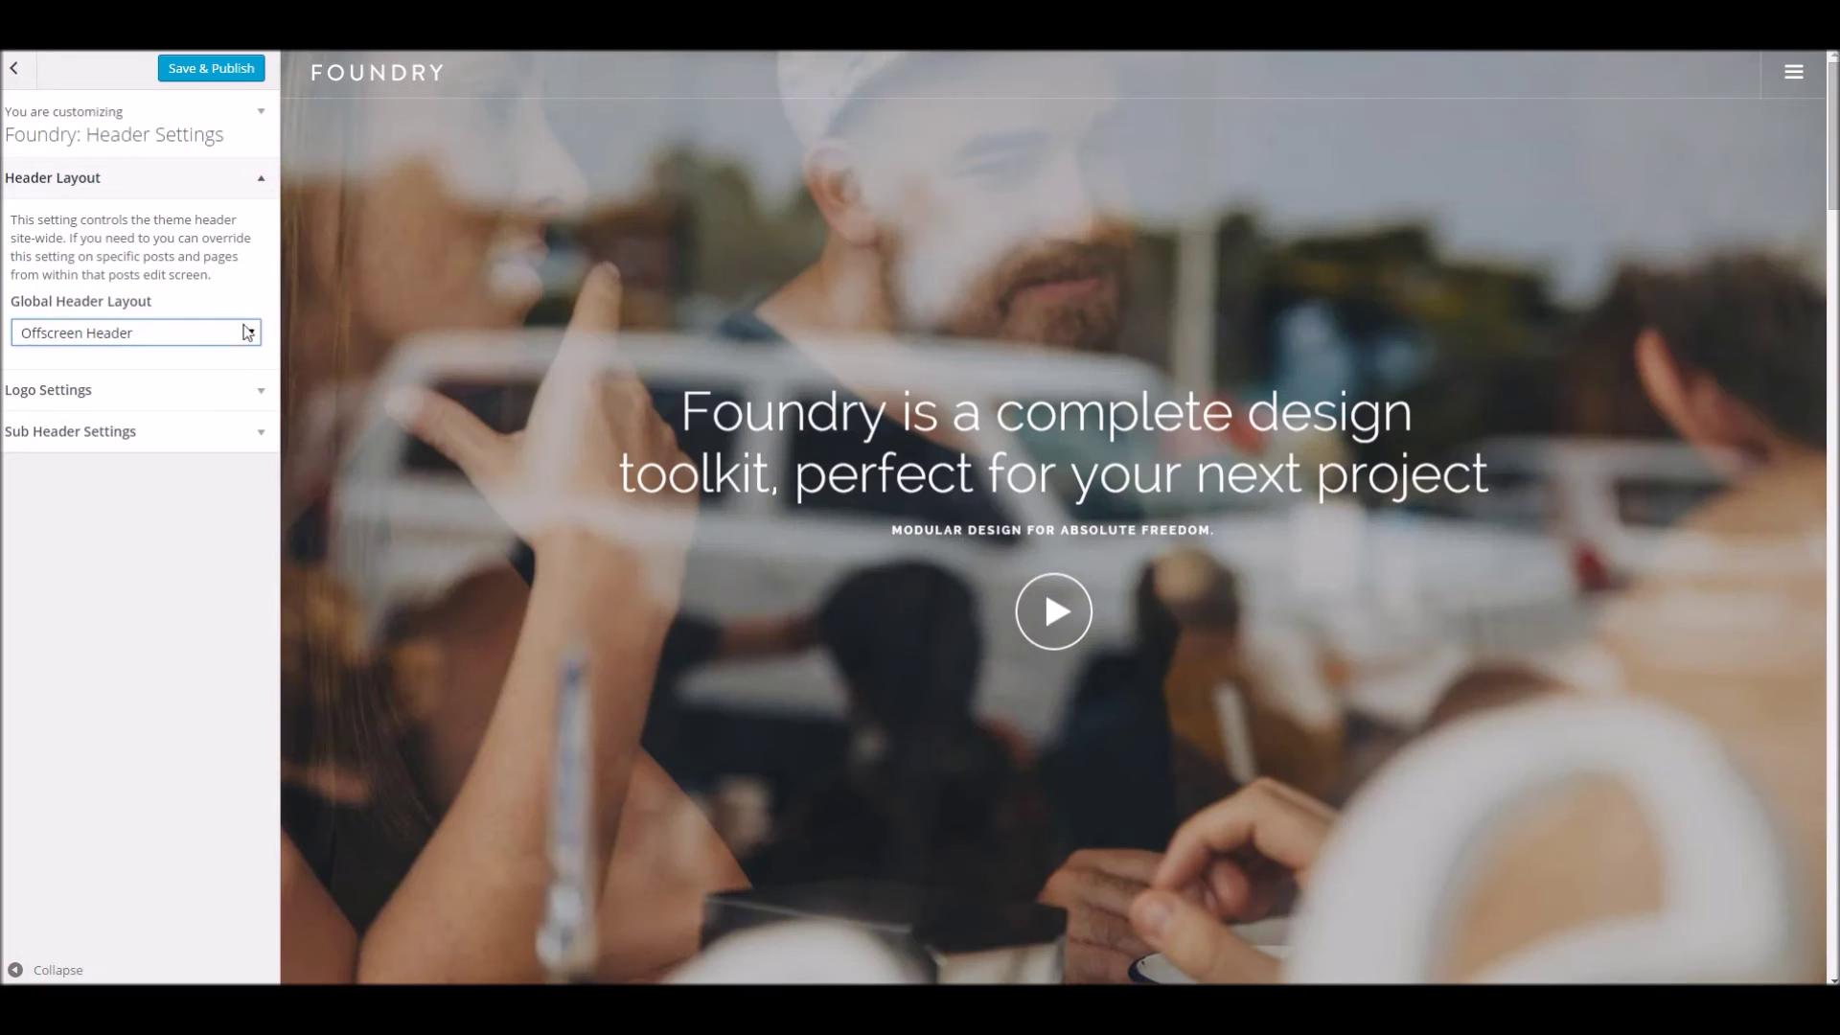
click(1795, 74)
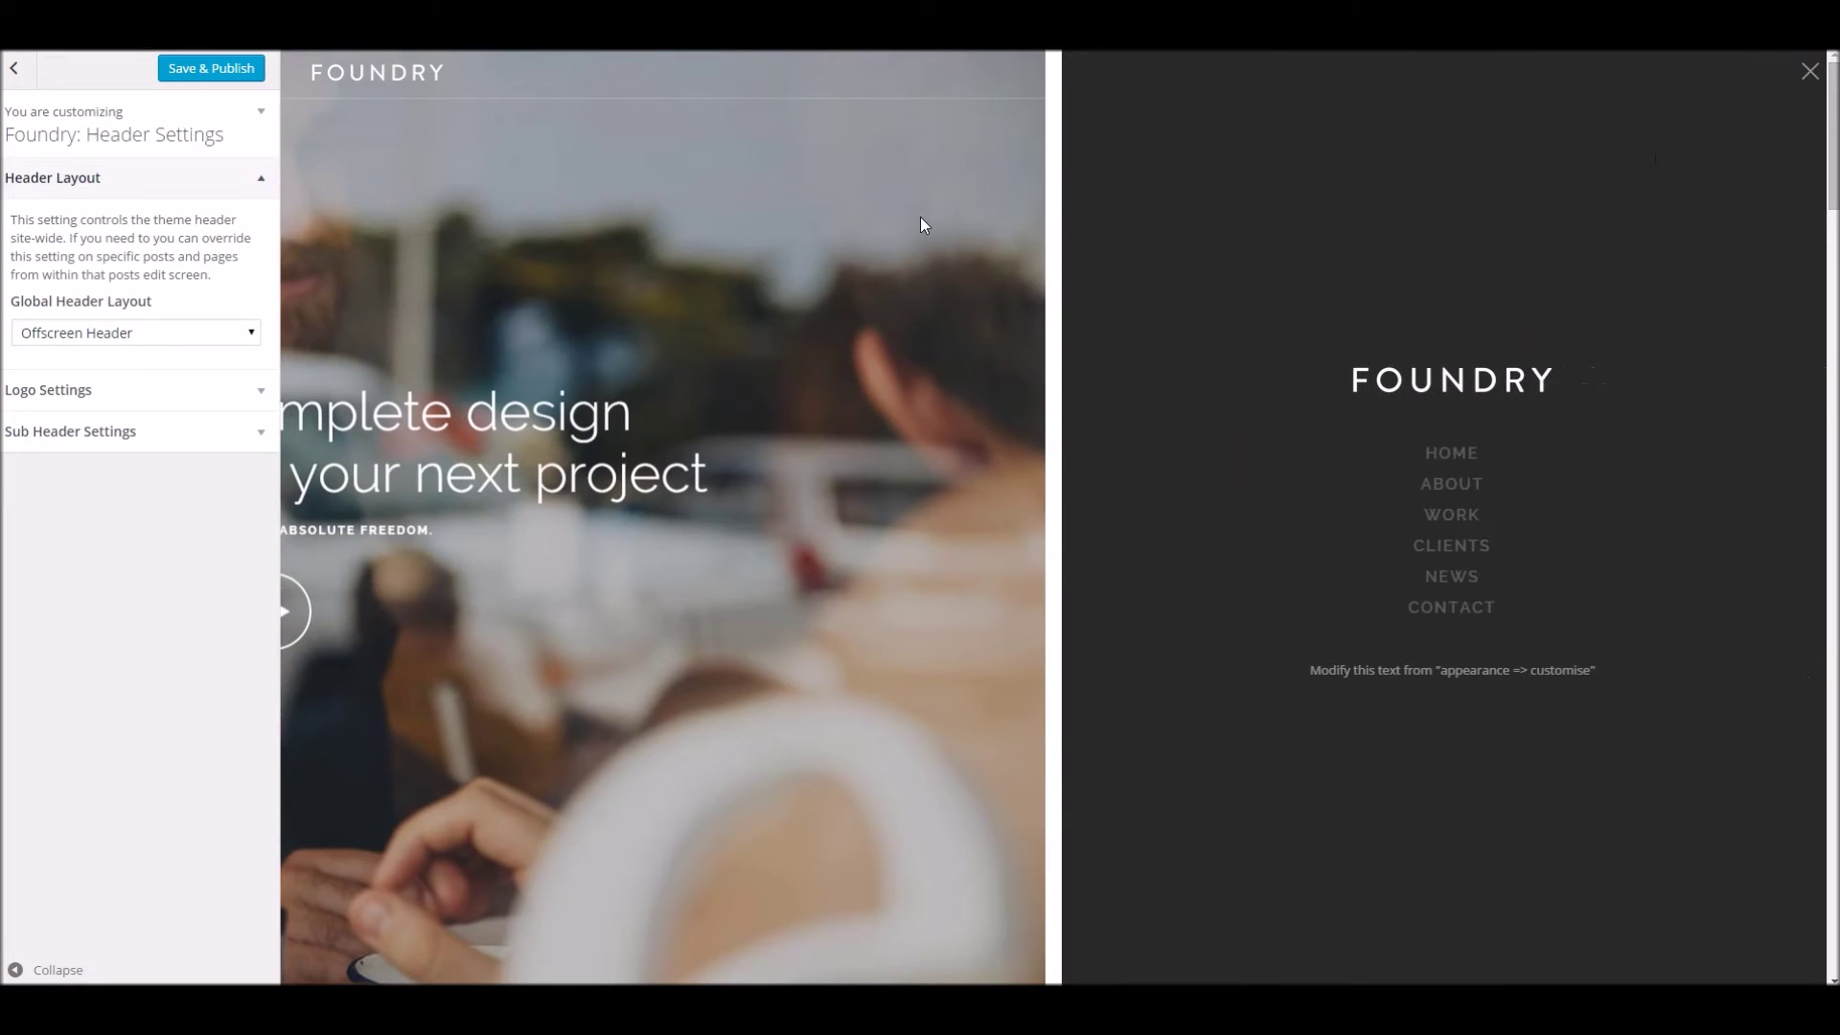
Set the Global Header Layout to Dark Header with Top Utility Bar and the sub header's Call to Action Button URL to #
click(124, 337)
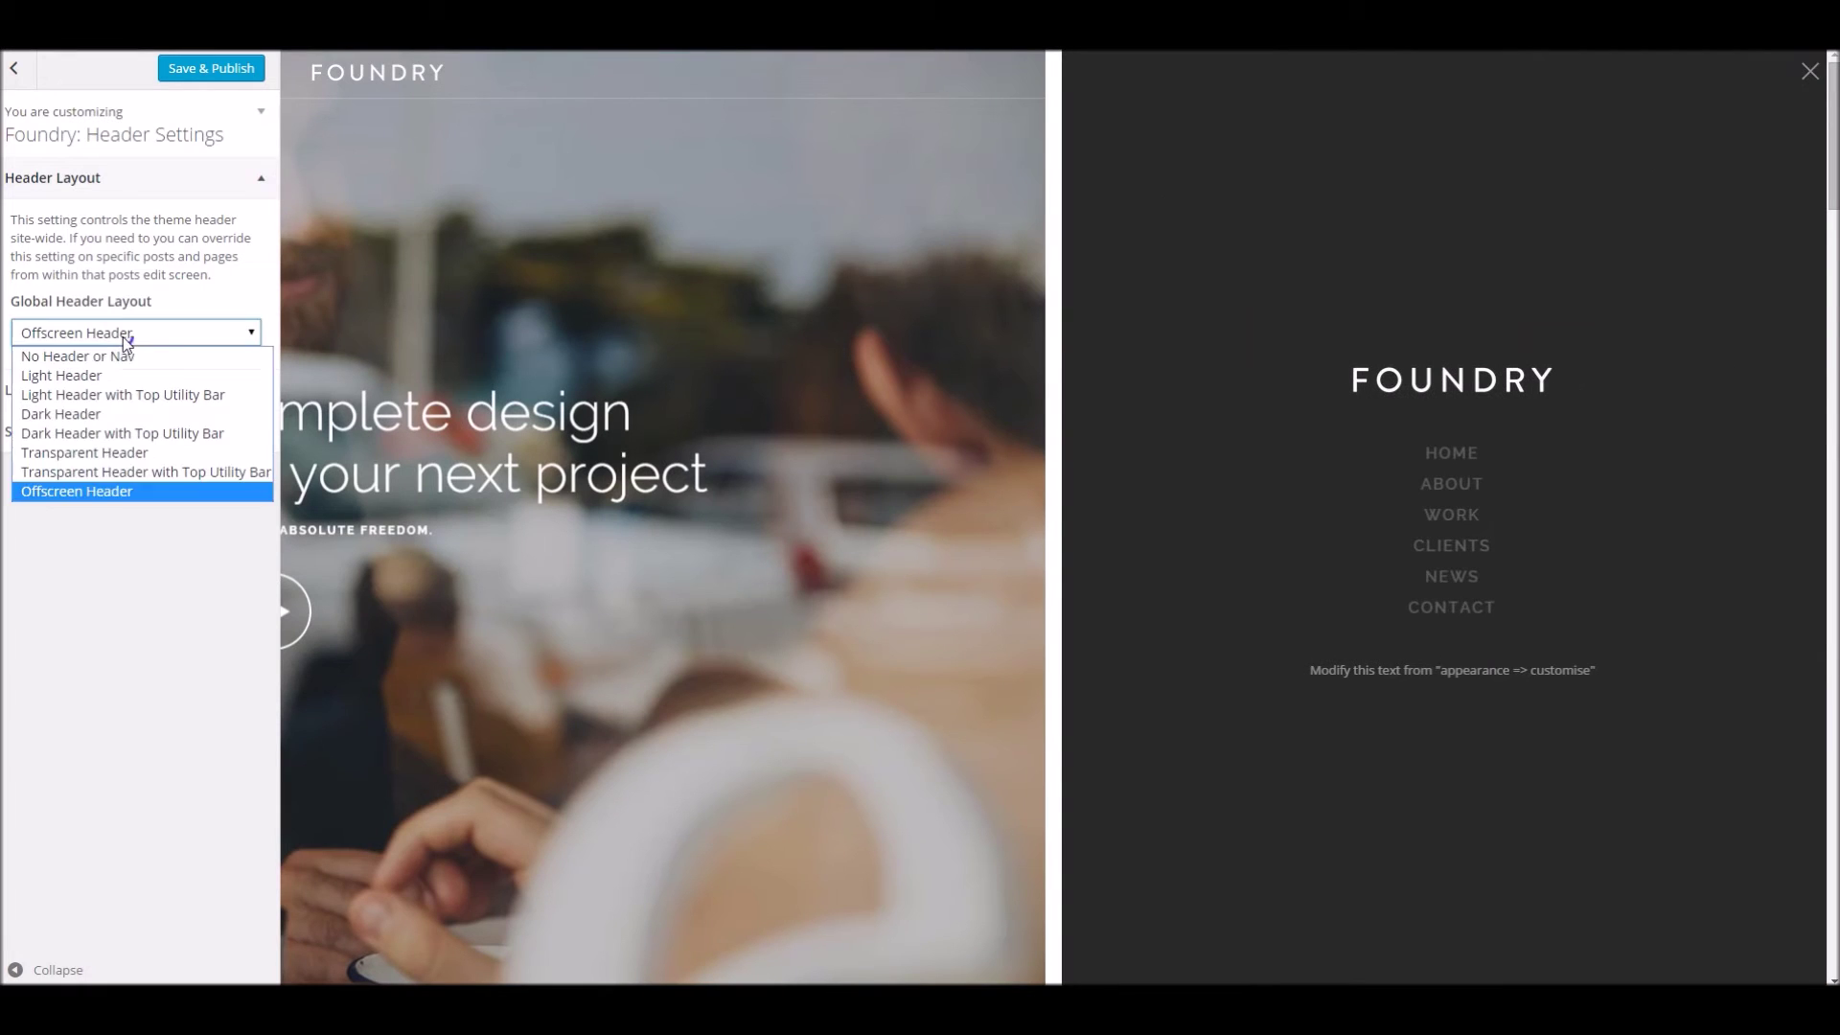
click(141, 433)
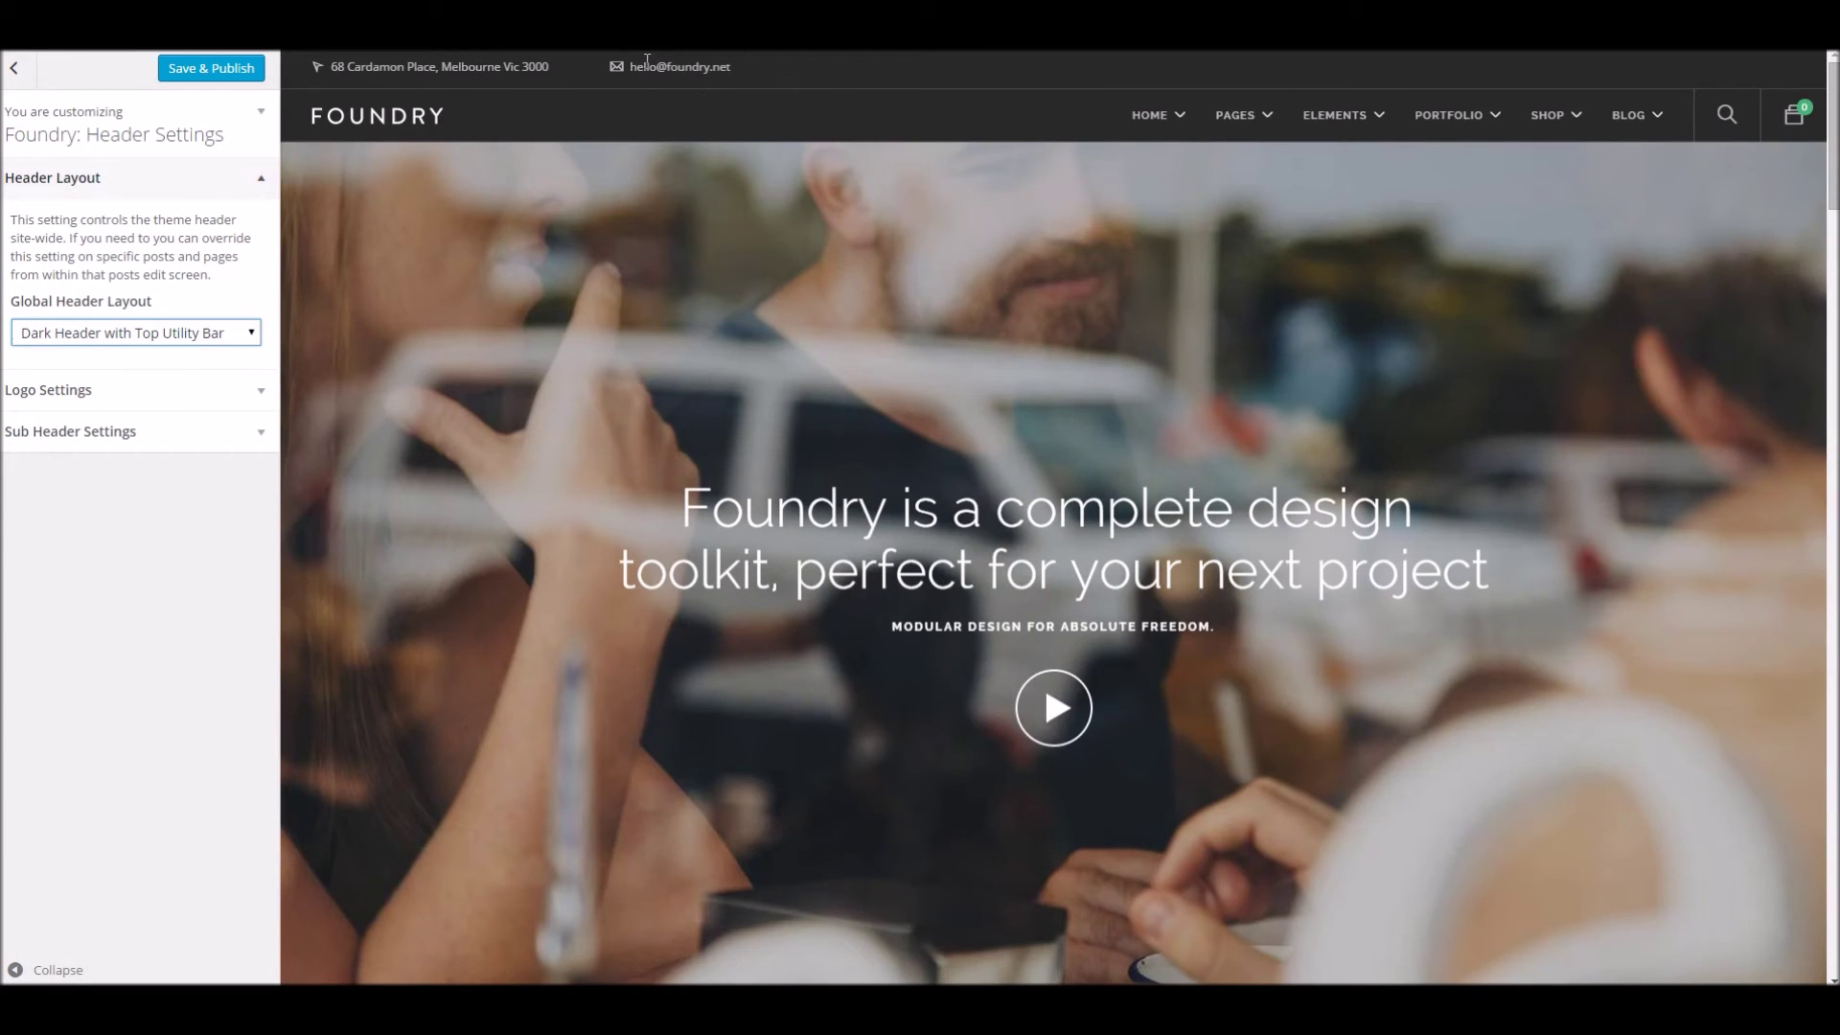
click(255, 438)
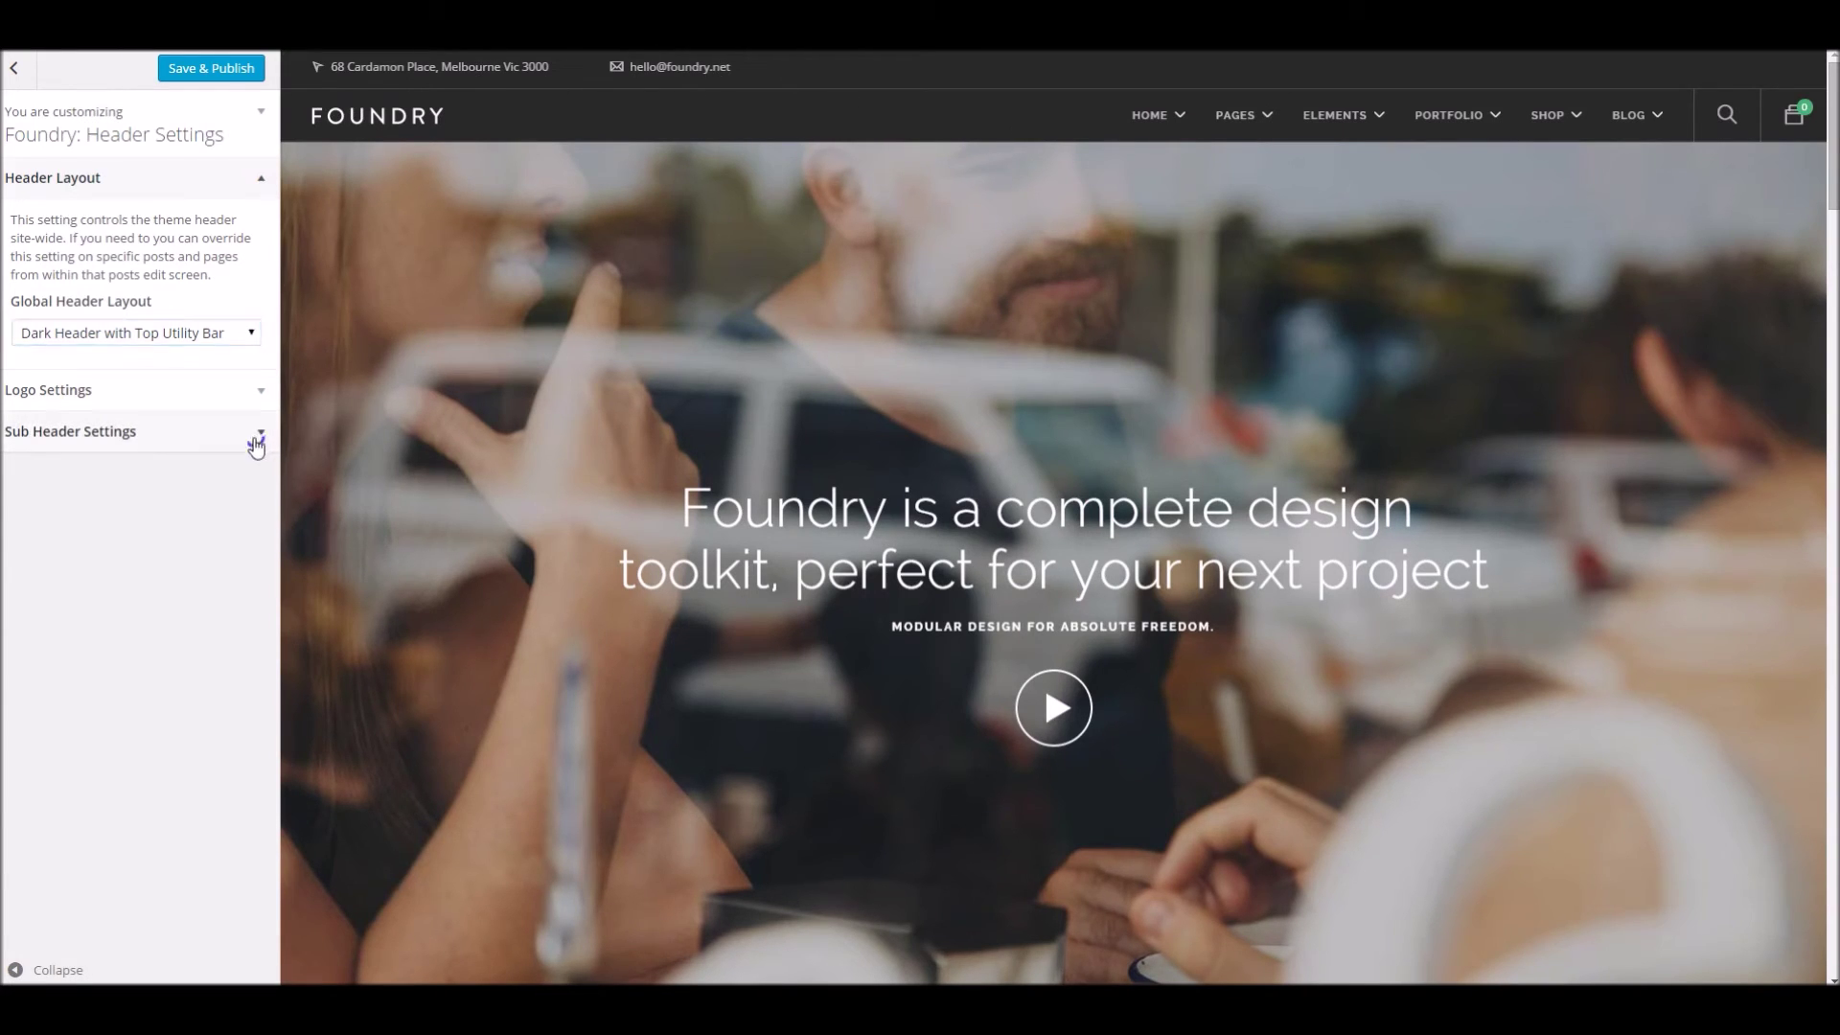
scroll(141, 279, down, 1)
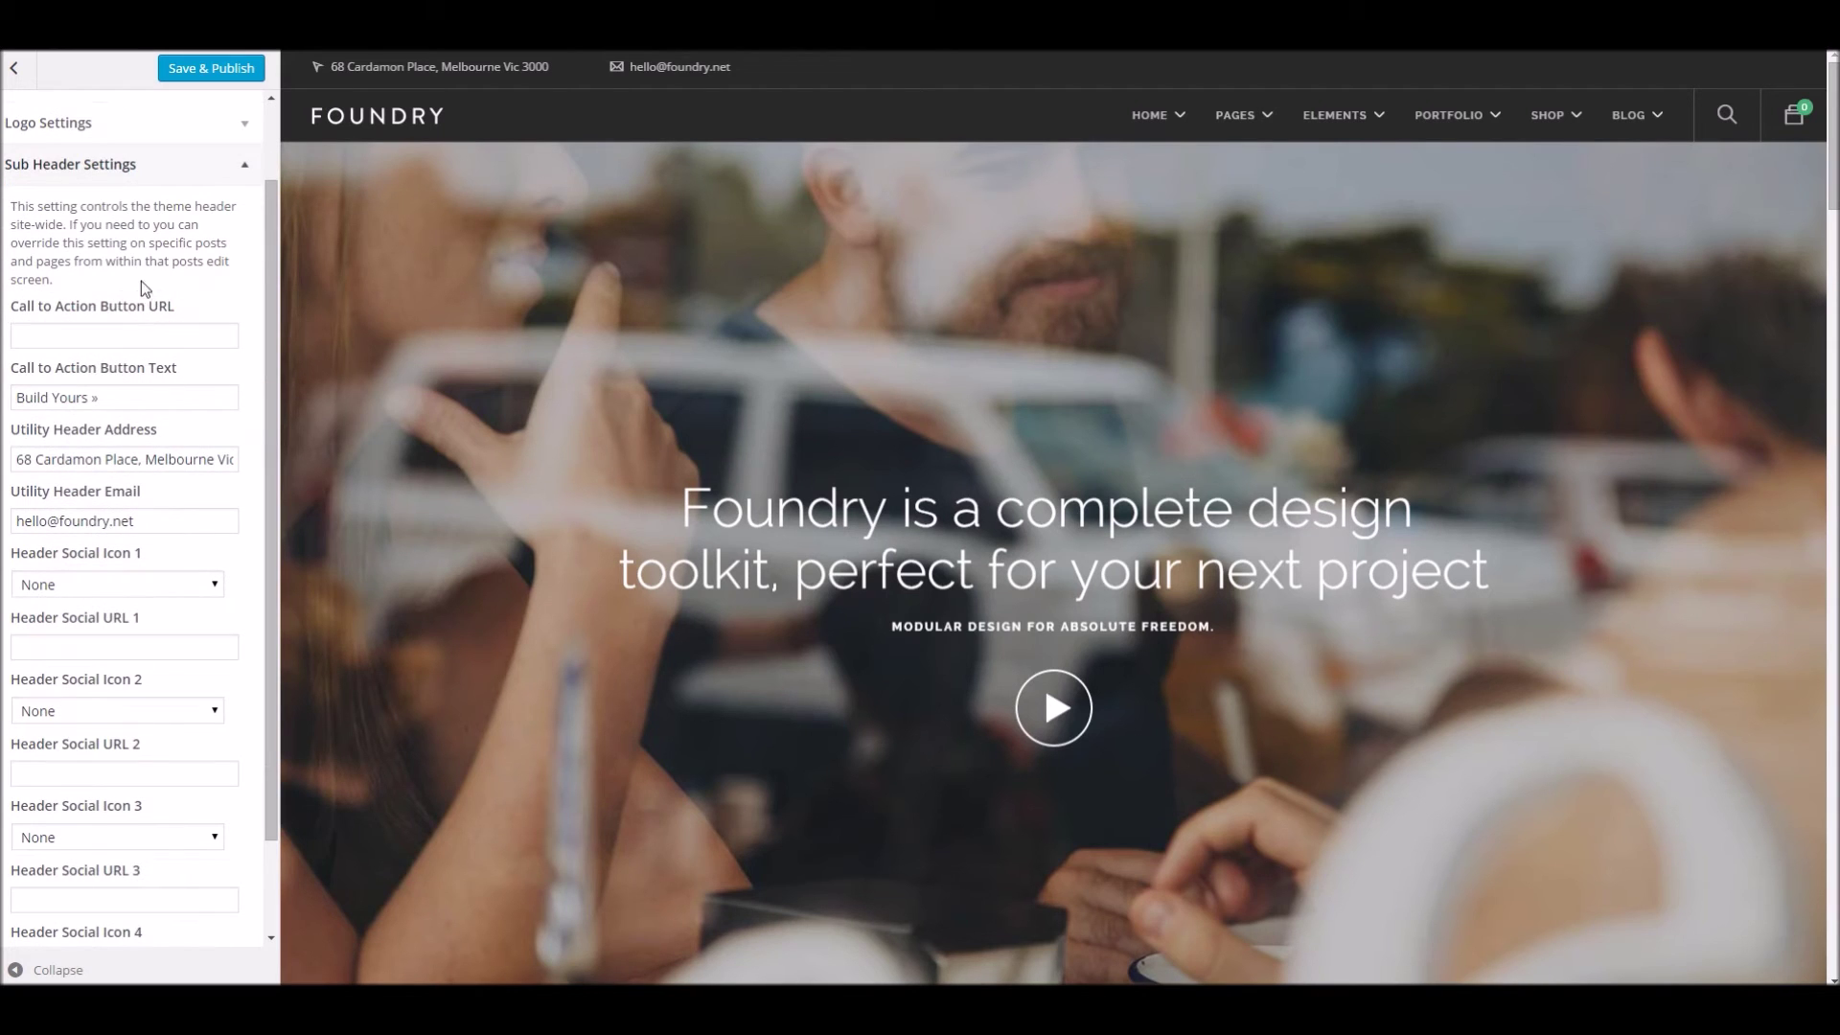
click(131, 334)
text(#)
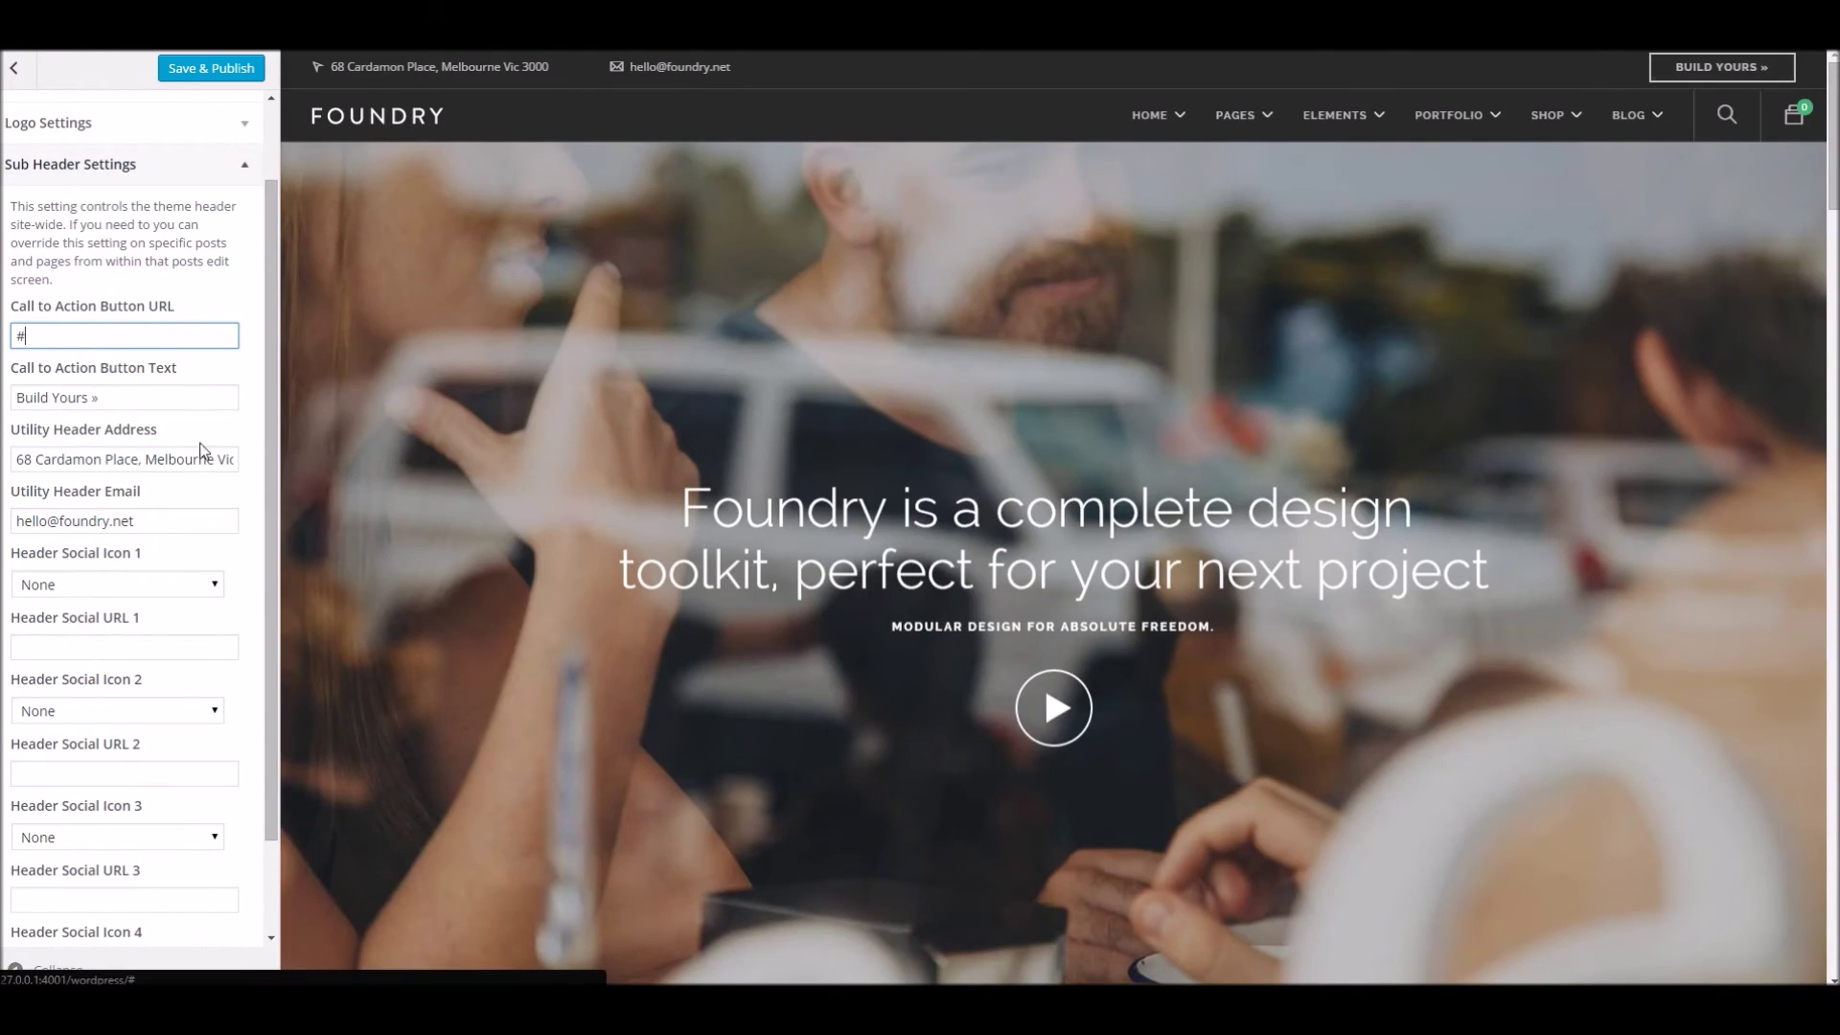
Append HELLO to the end of the Utility Header Address
click(134, 459)
click(188, 454)
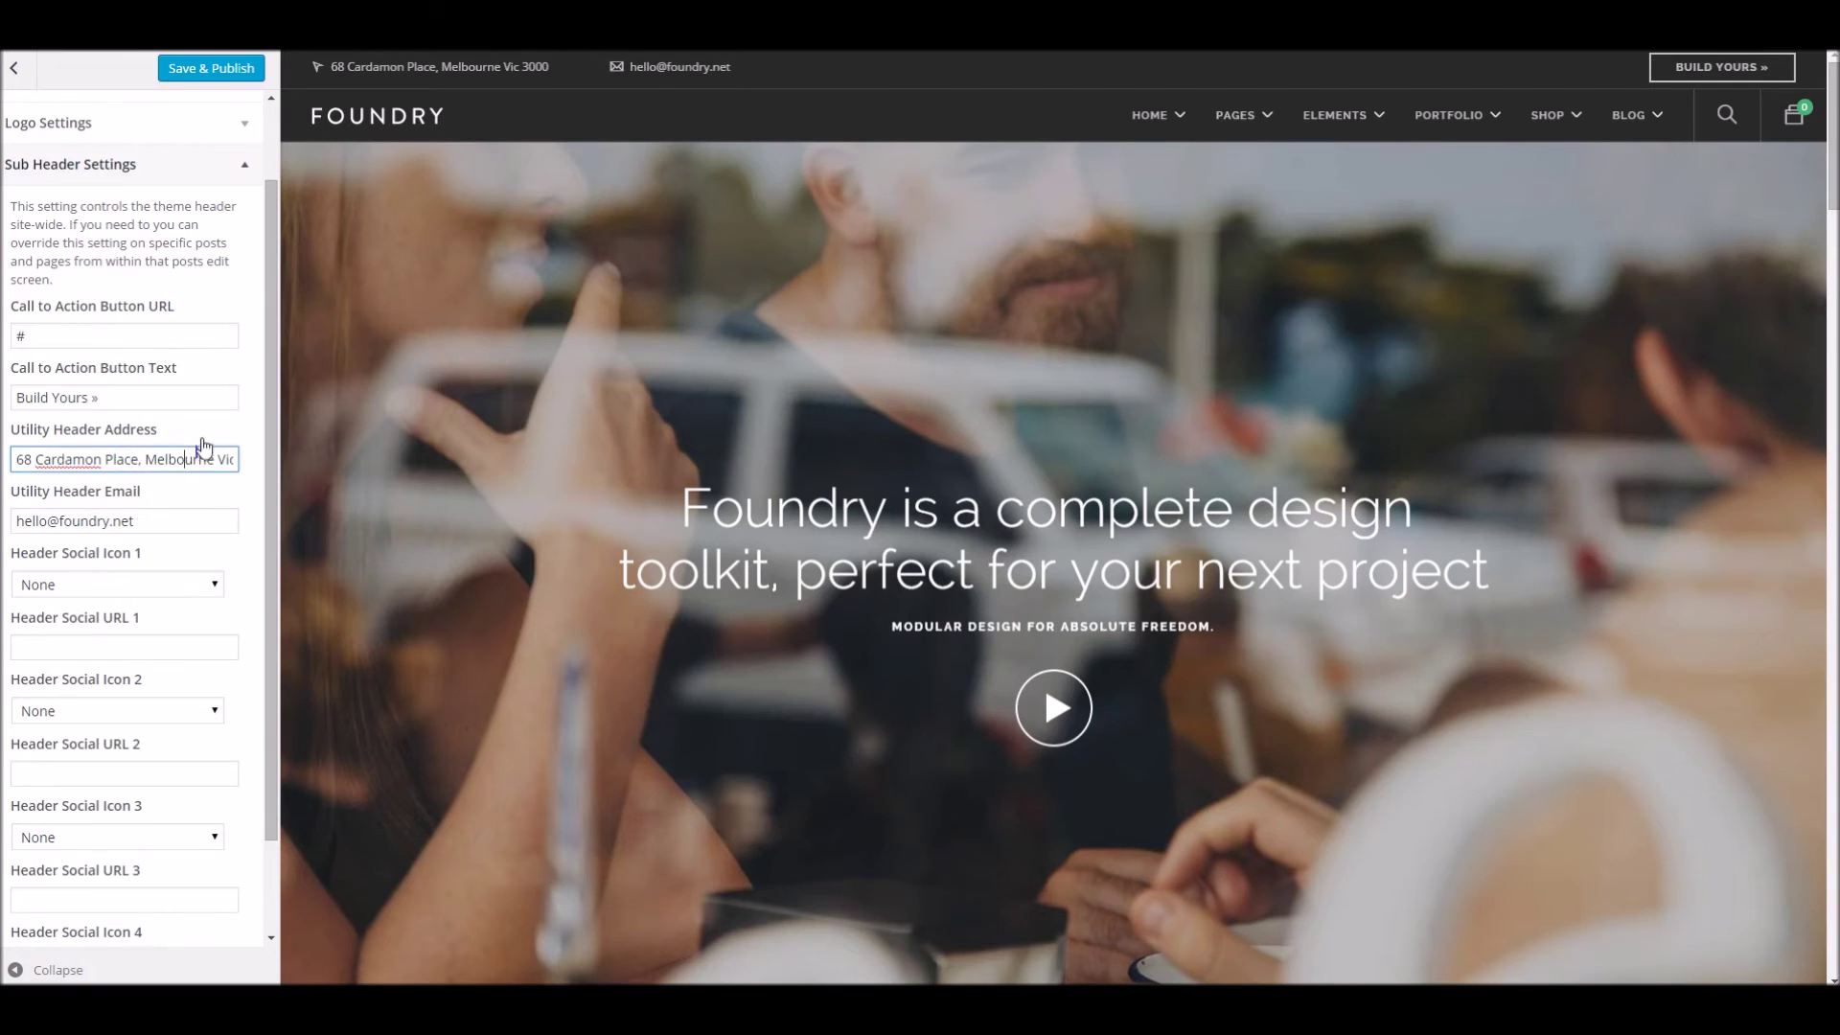
drag(181, 457, 216, 457)
click(247, 459)
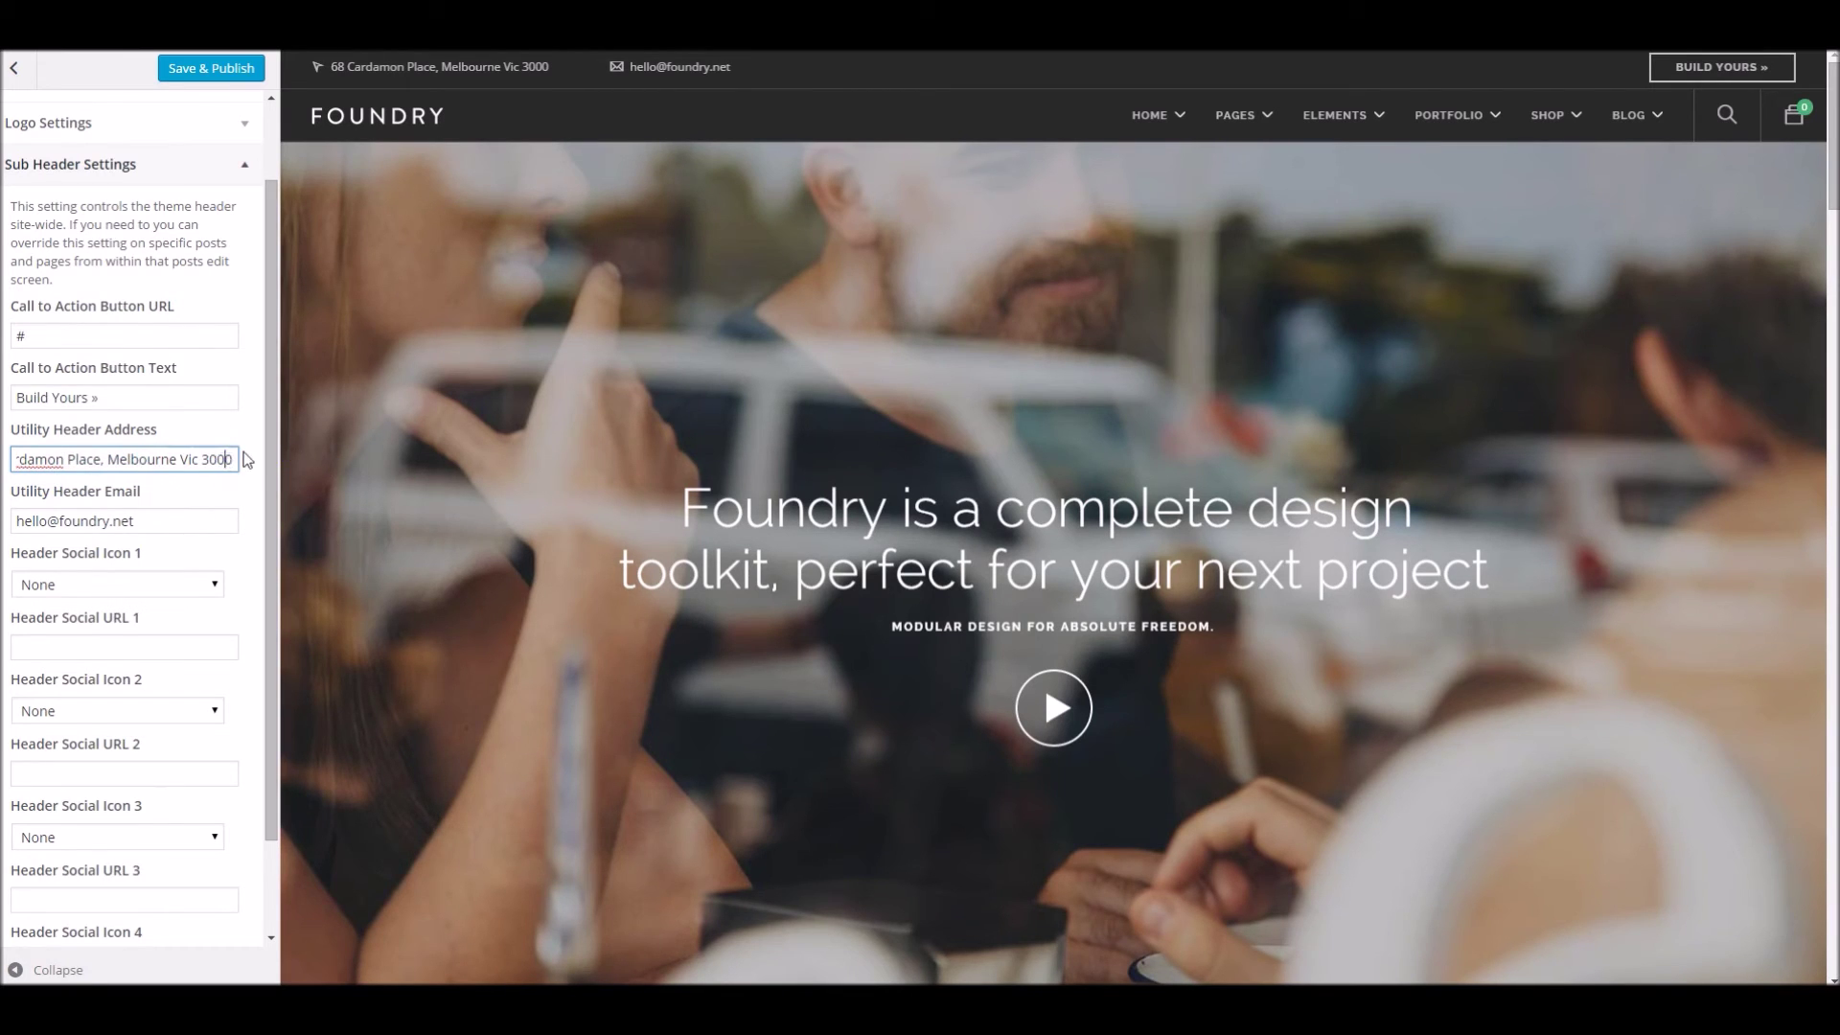
text(HELLO)
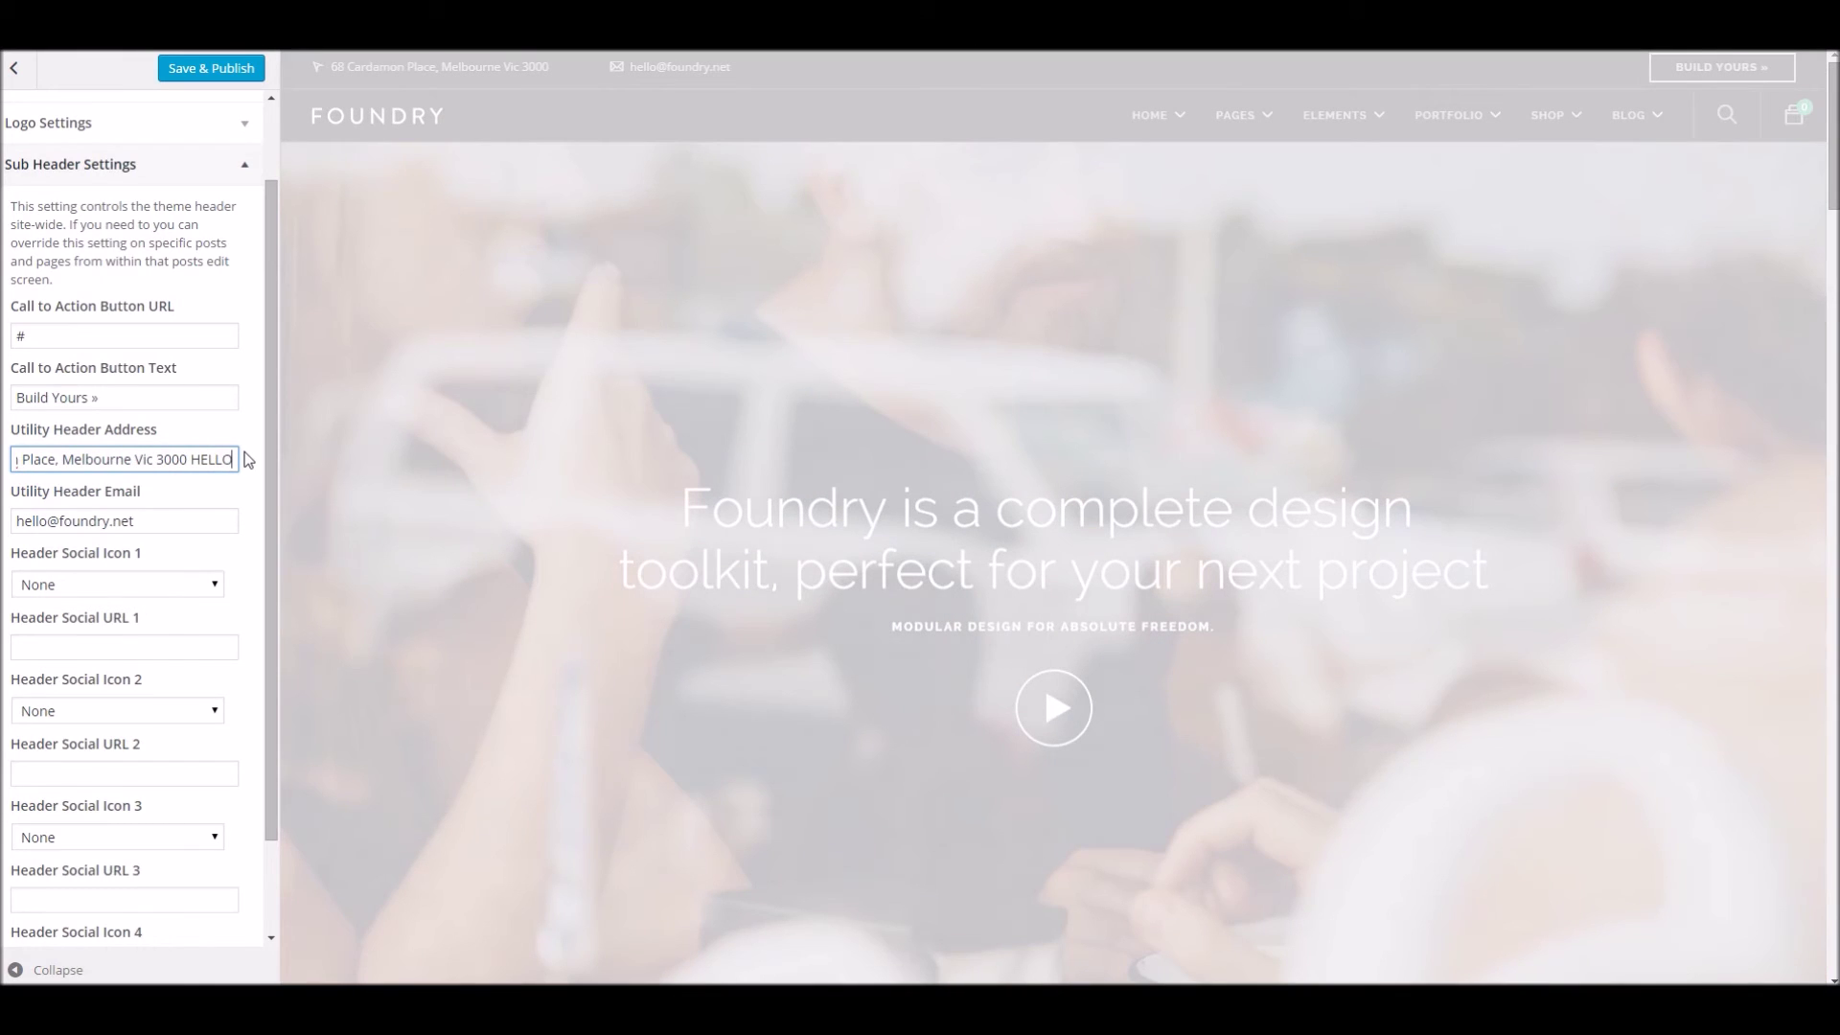
Set Header Social Icon 1 to Layout-cta-center and Header Social URL 1 to #
scroll(158, 539, down, 1)
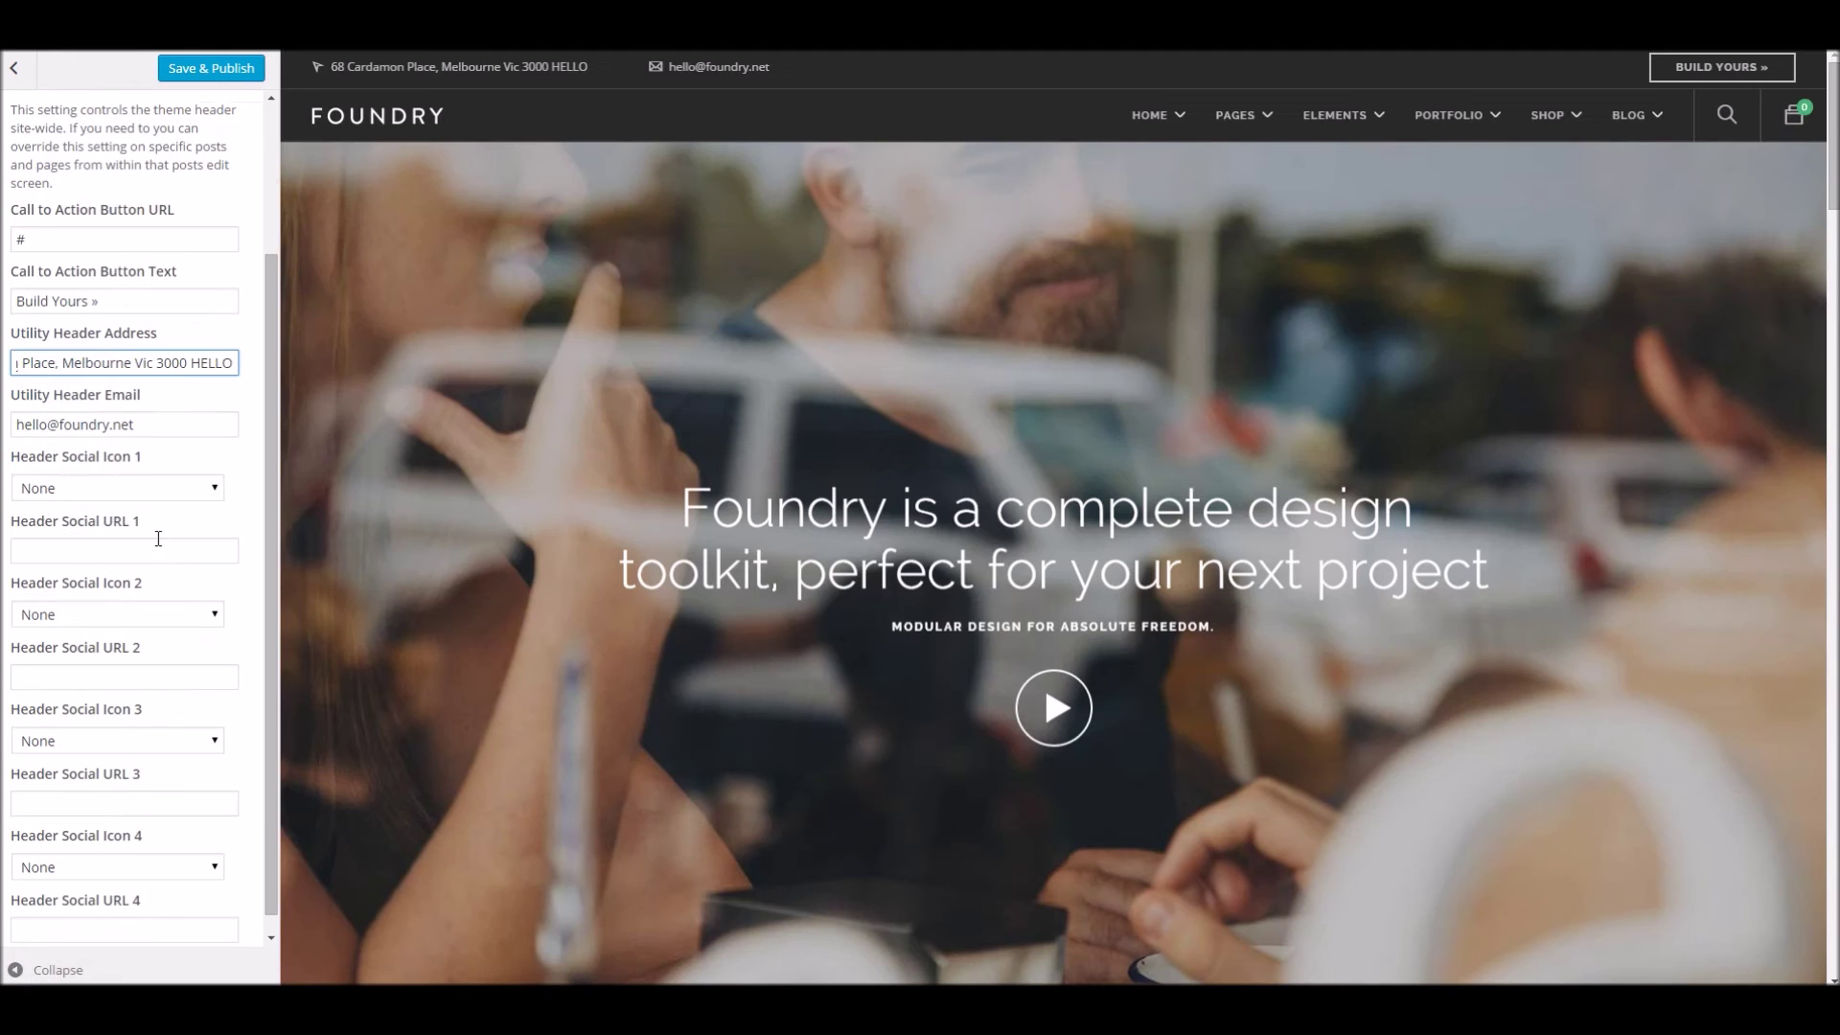
click(145, 491)
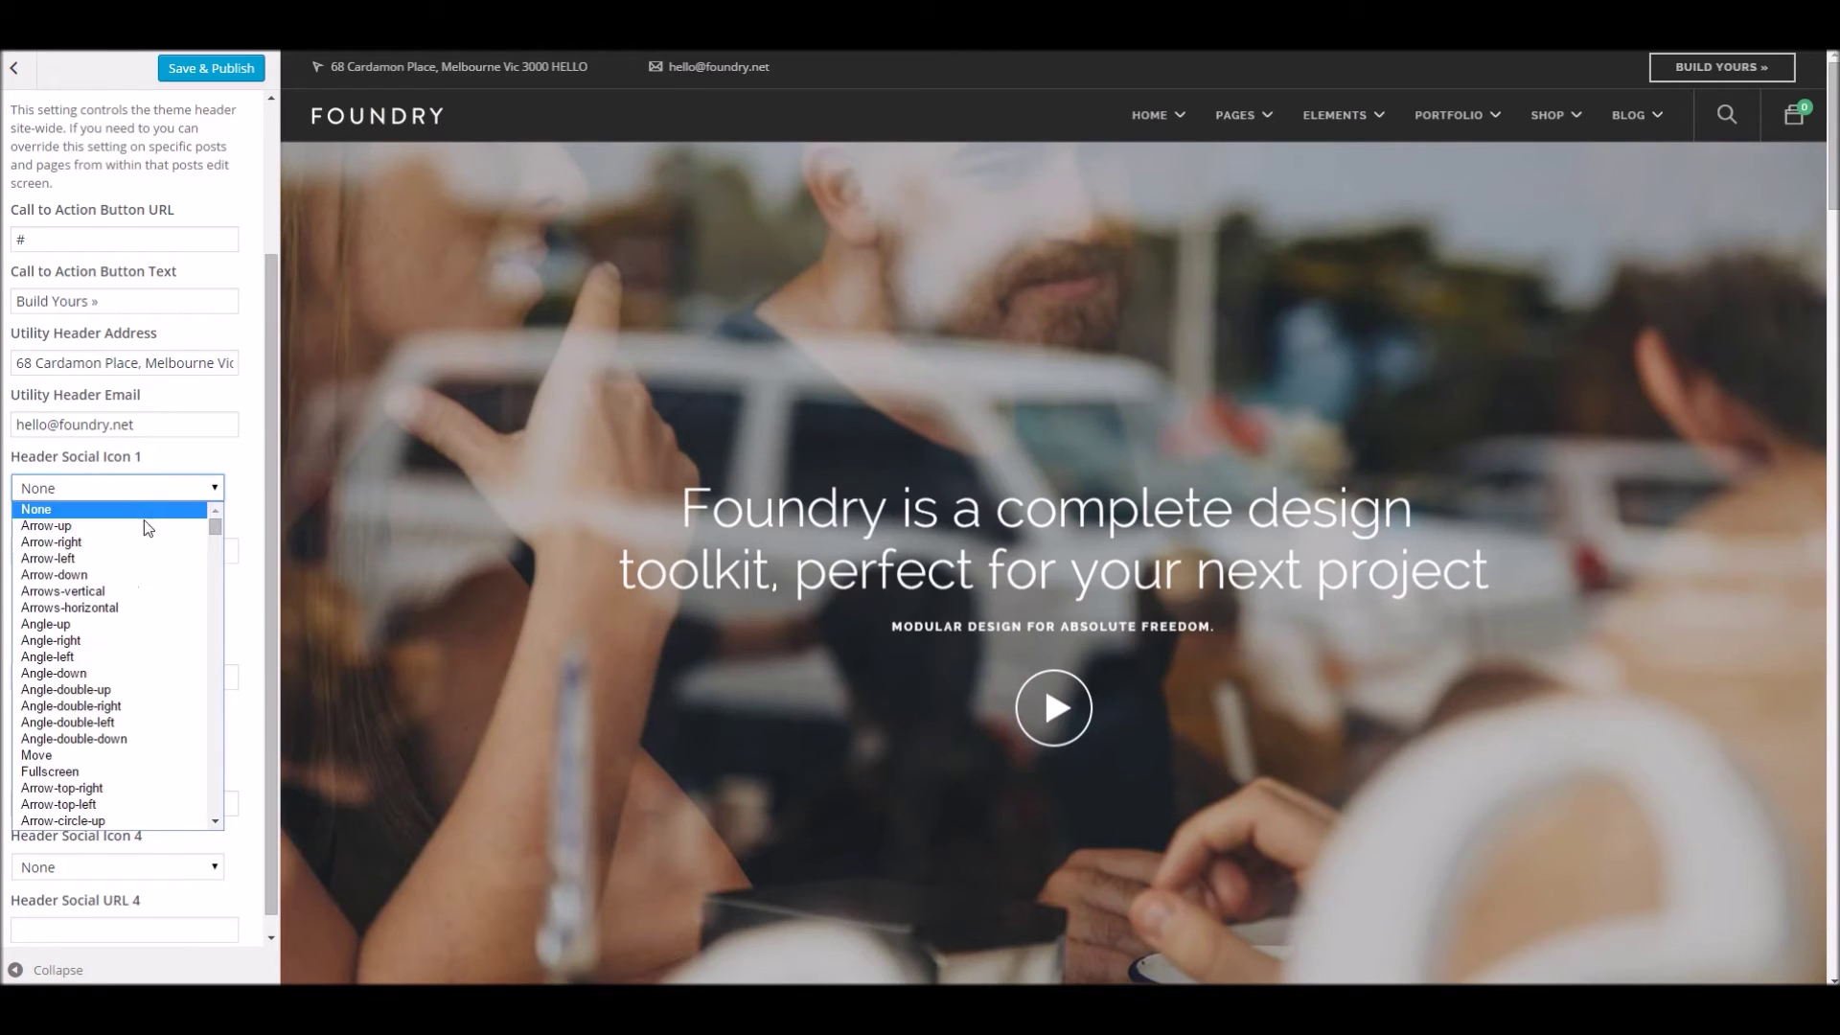
scroll(144, 606, down, 5)
scroll(143, 605, down, 5)
click(131, 573)
click(141, 550)
text(#)
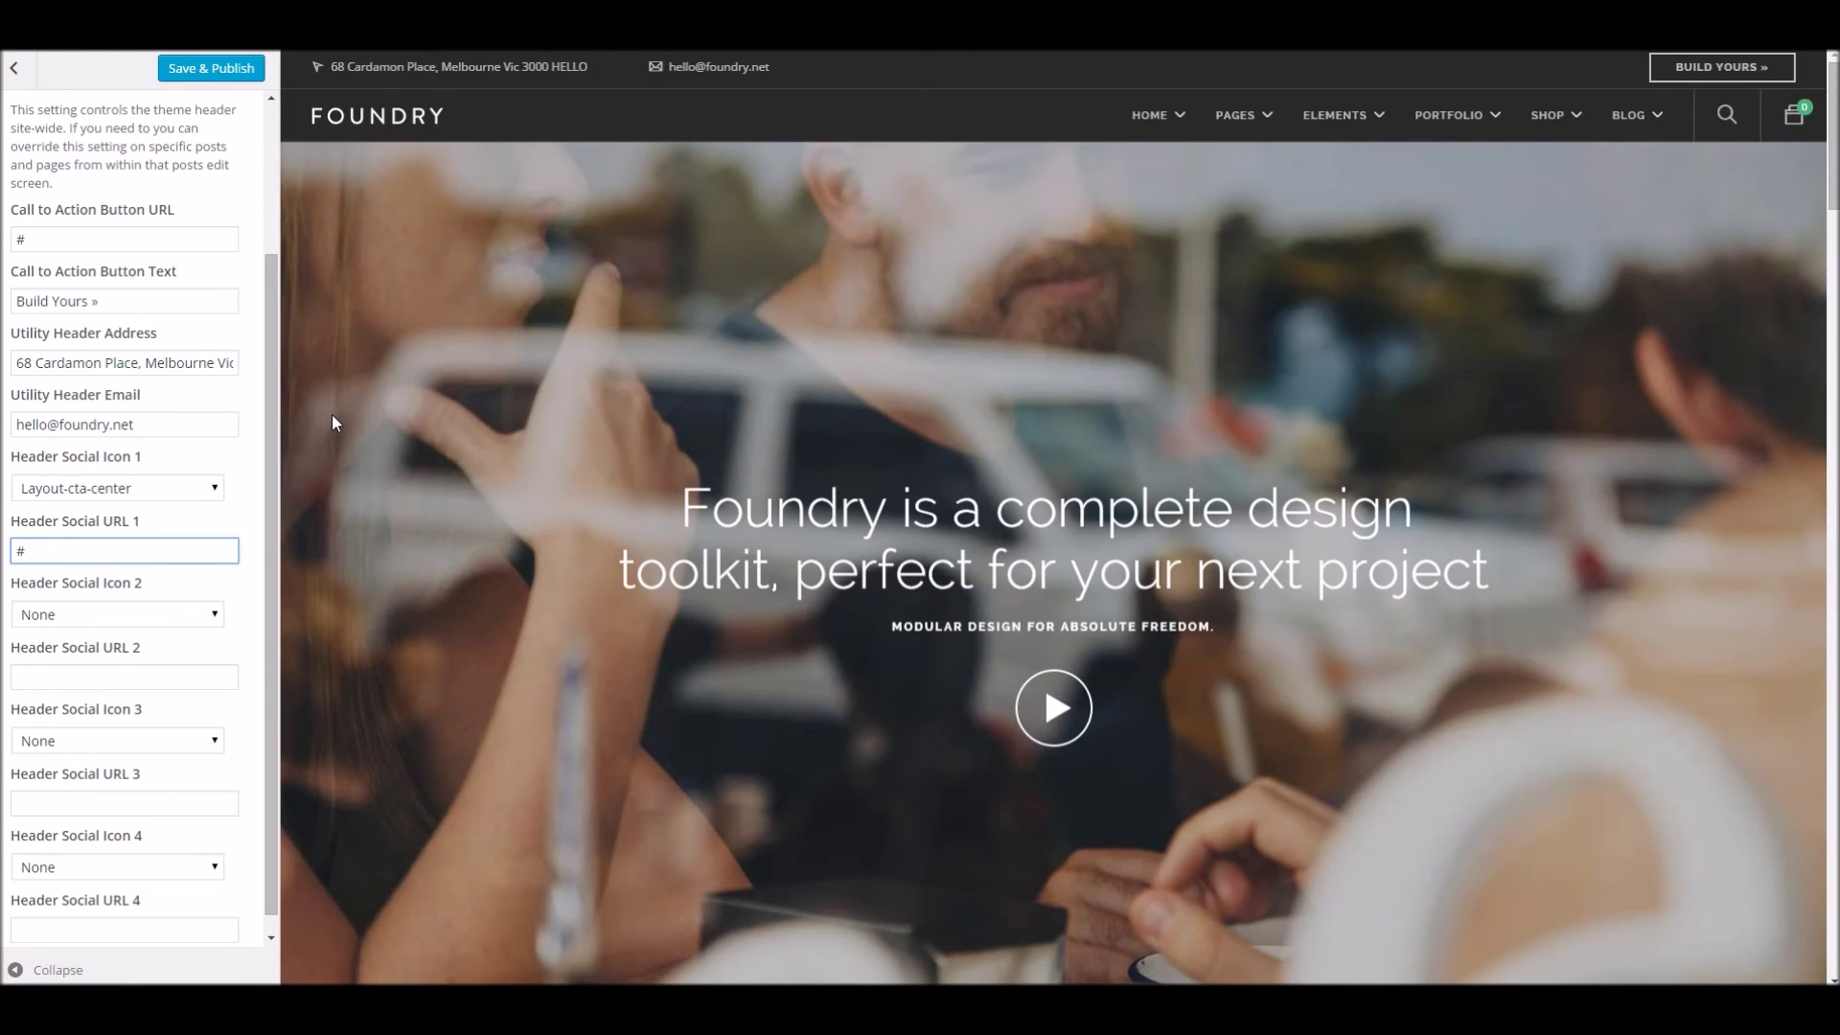
scroll(116, 537, up, 2)
Leave the header settings and expand Blog Settings in Foundry: Blog Settings
click(14, 67)
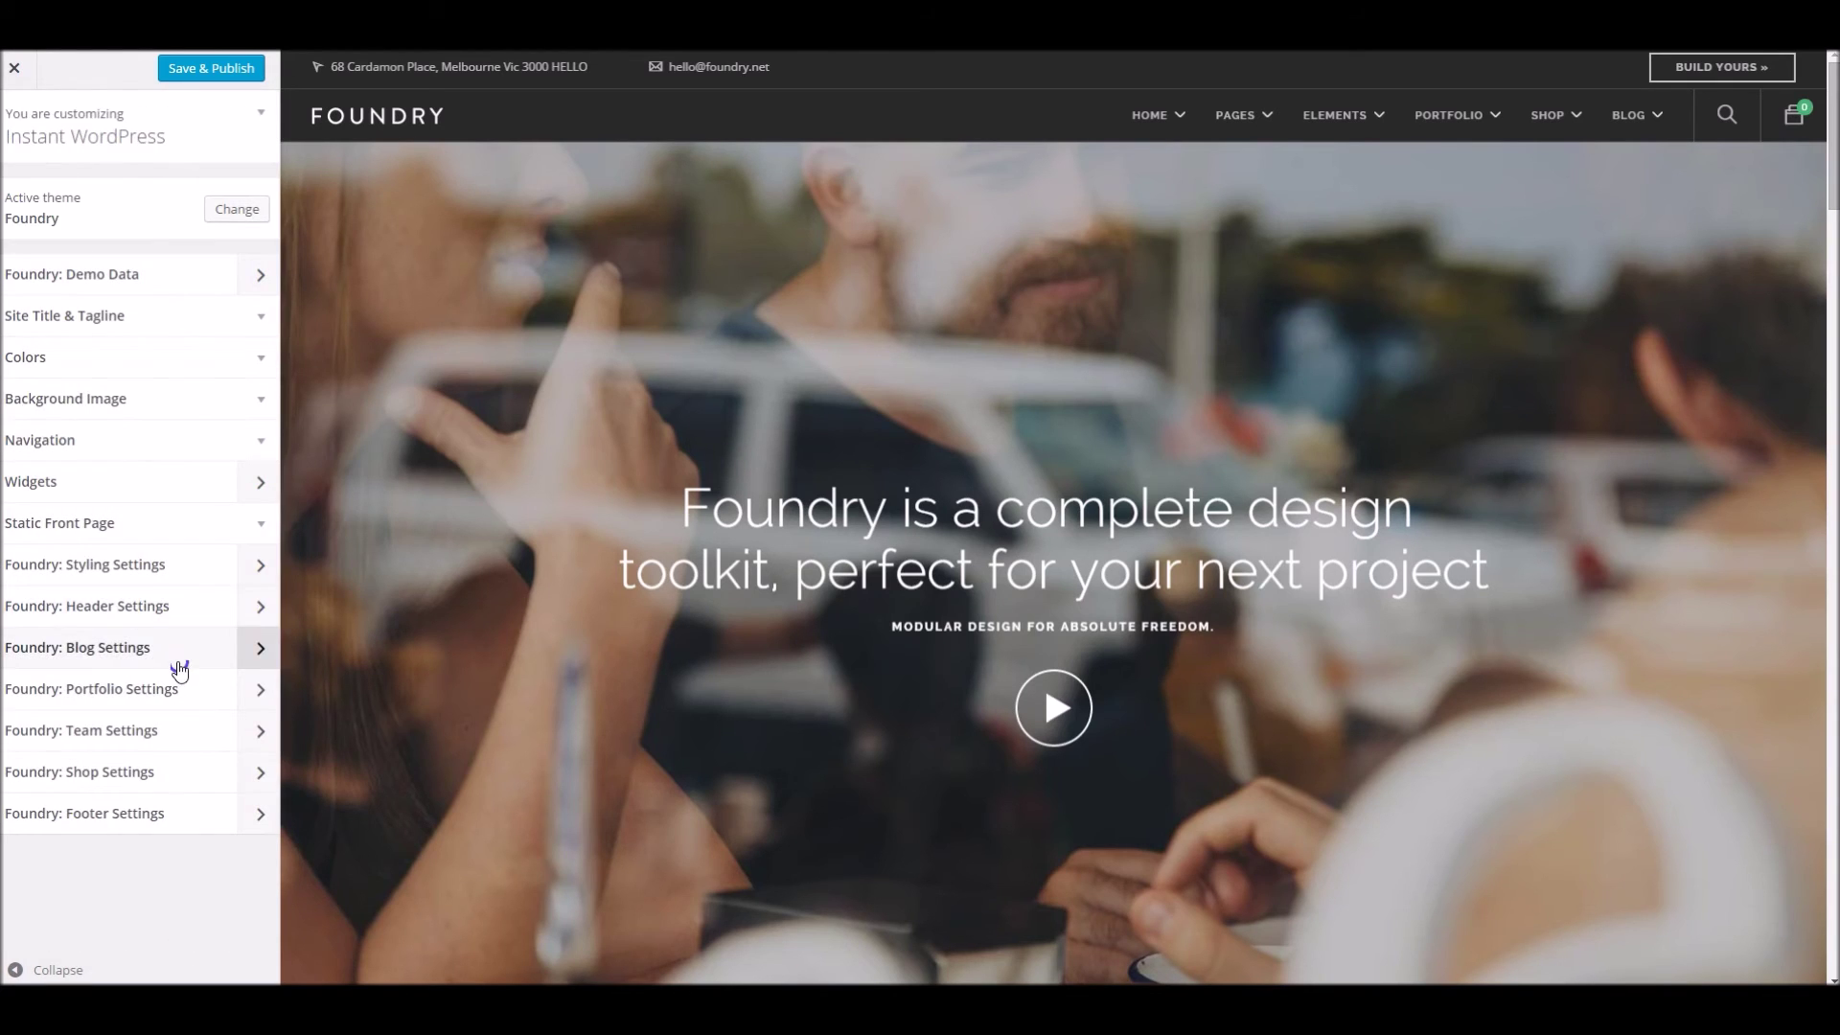
click(179, 665)
click(130, 184)
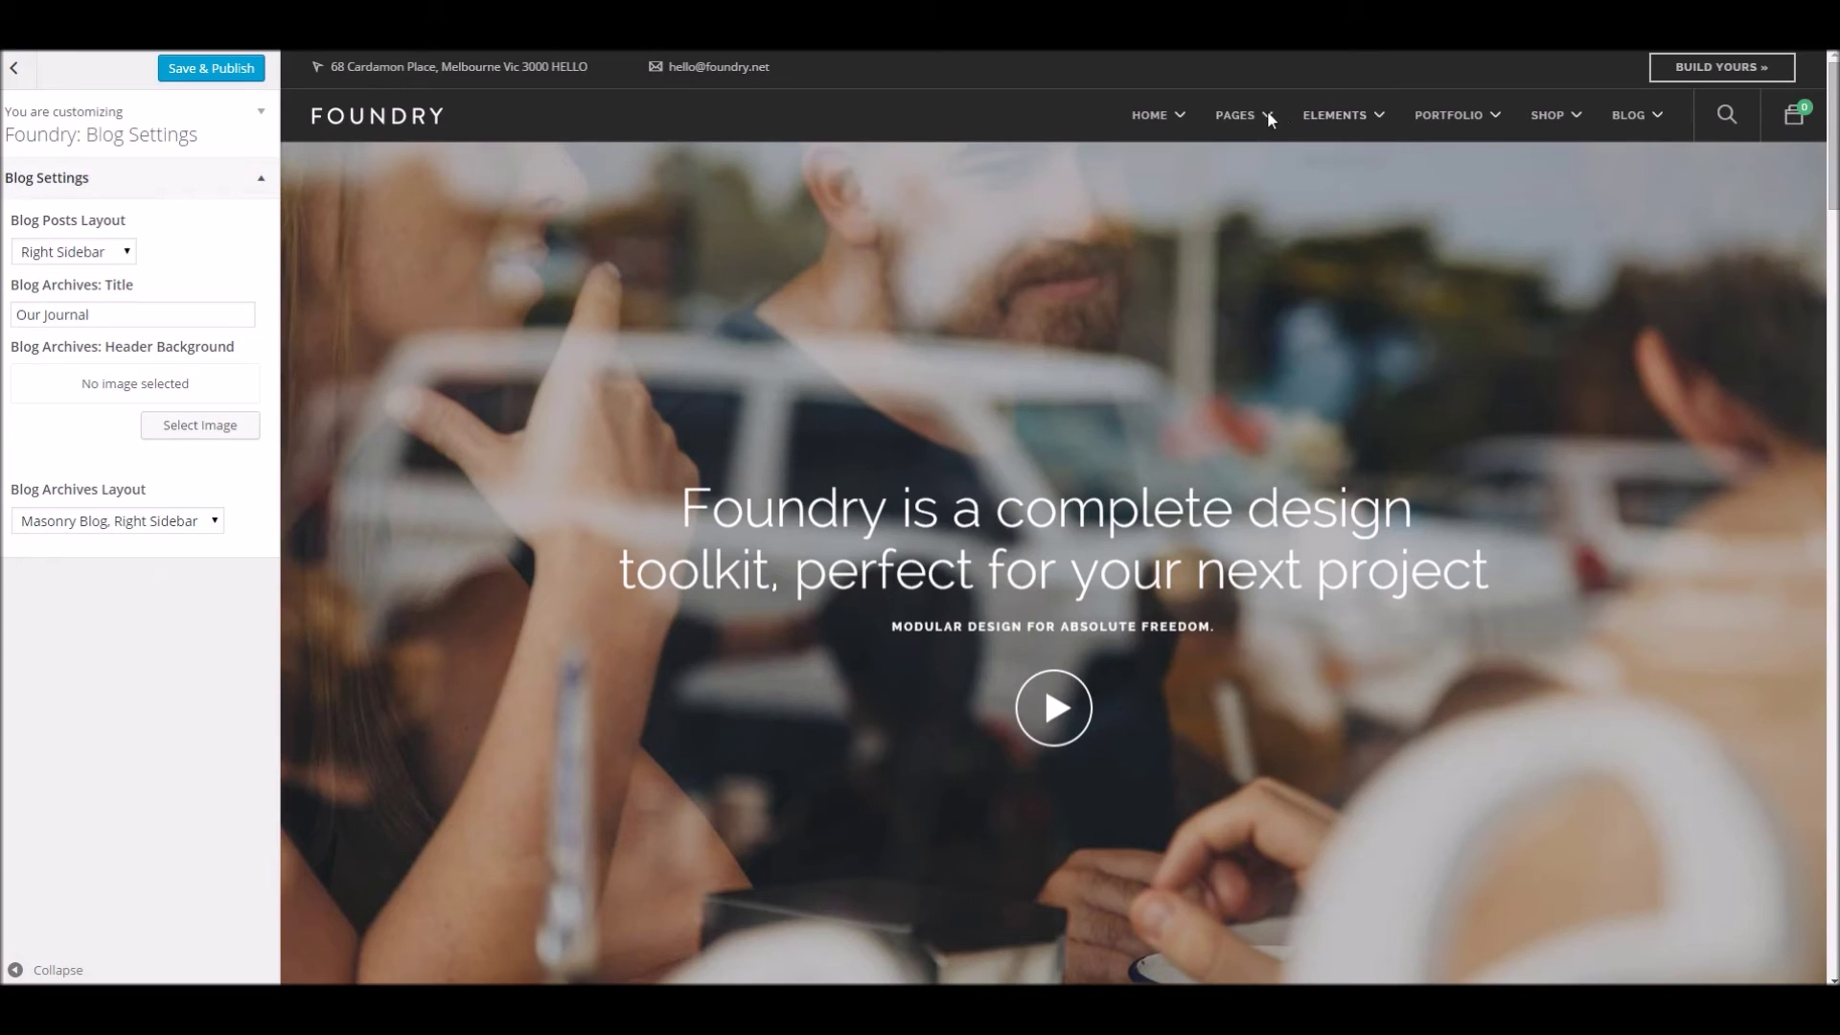
Open the single post "A simple image post for starters" in the preview through the site's Blog navigation
mouse_move(1372, 112)
mouse_move(1628, 123)
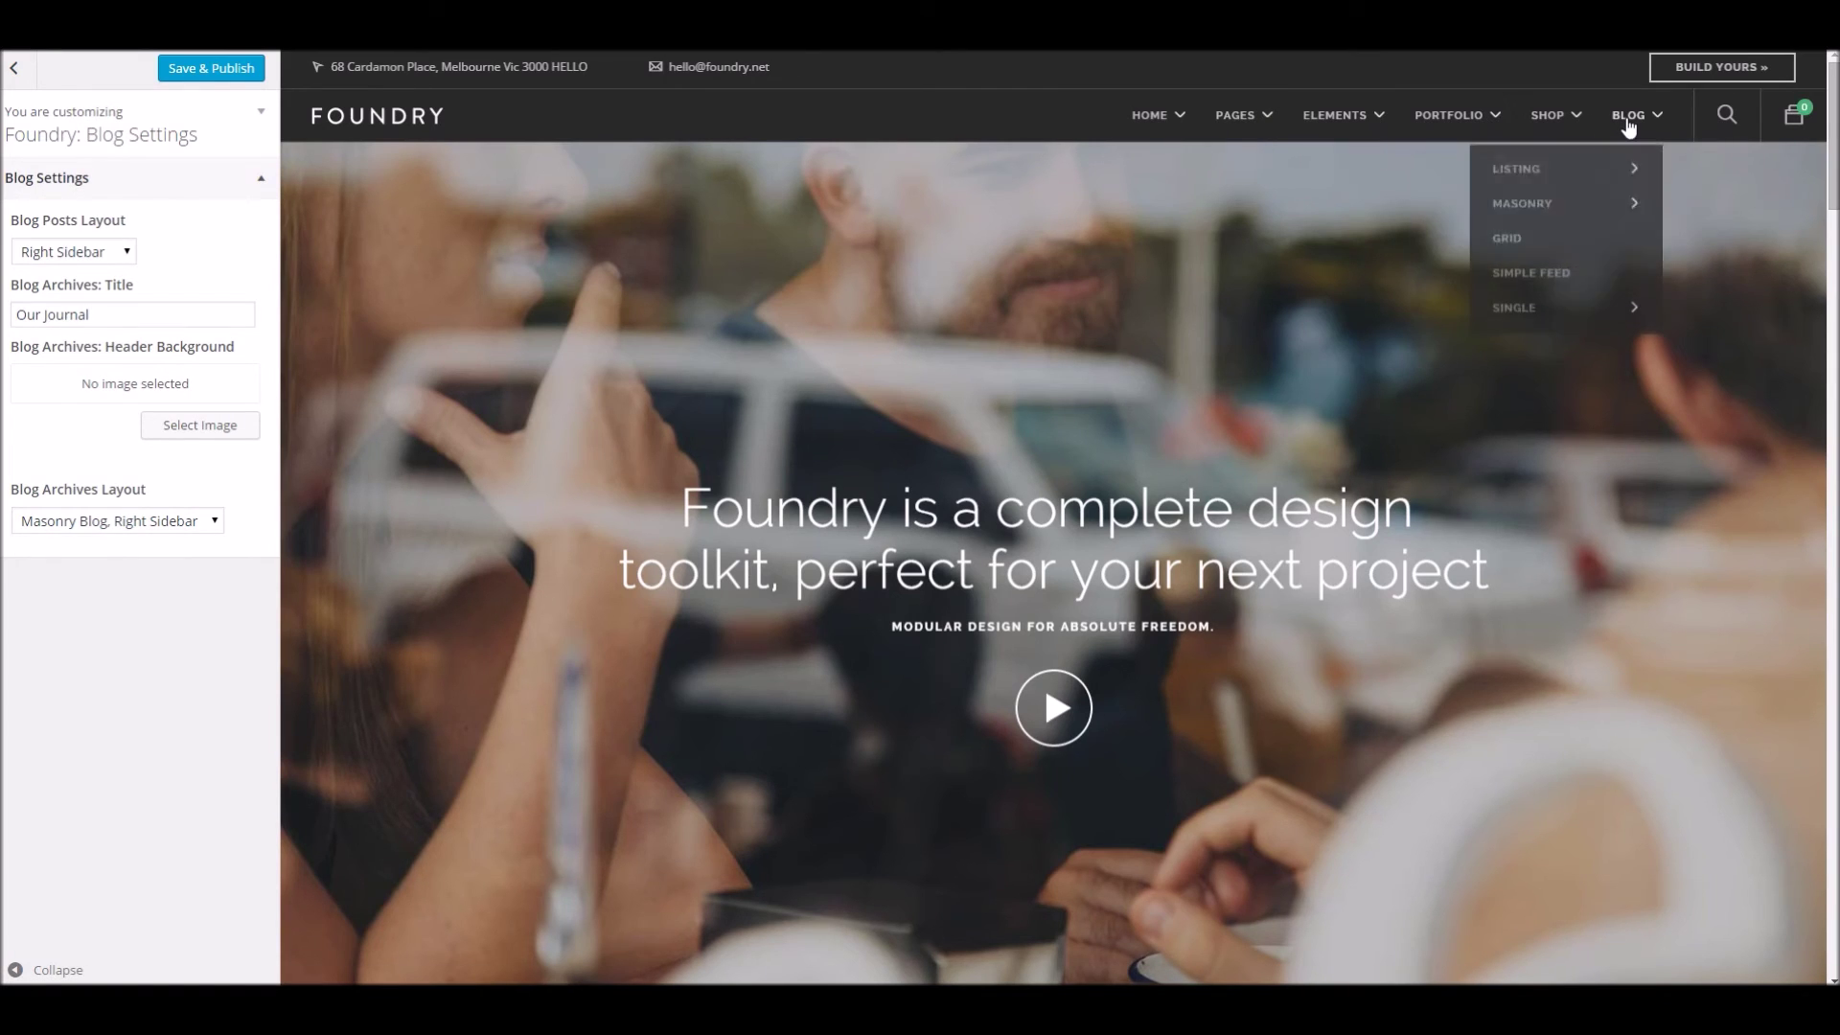
click(1625, 117)
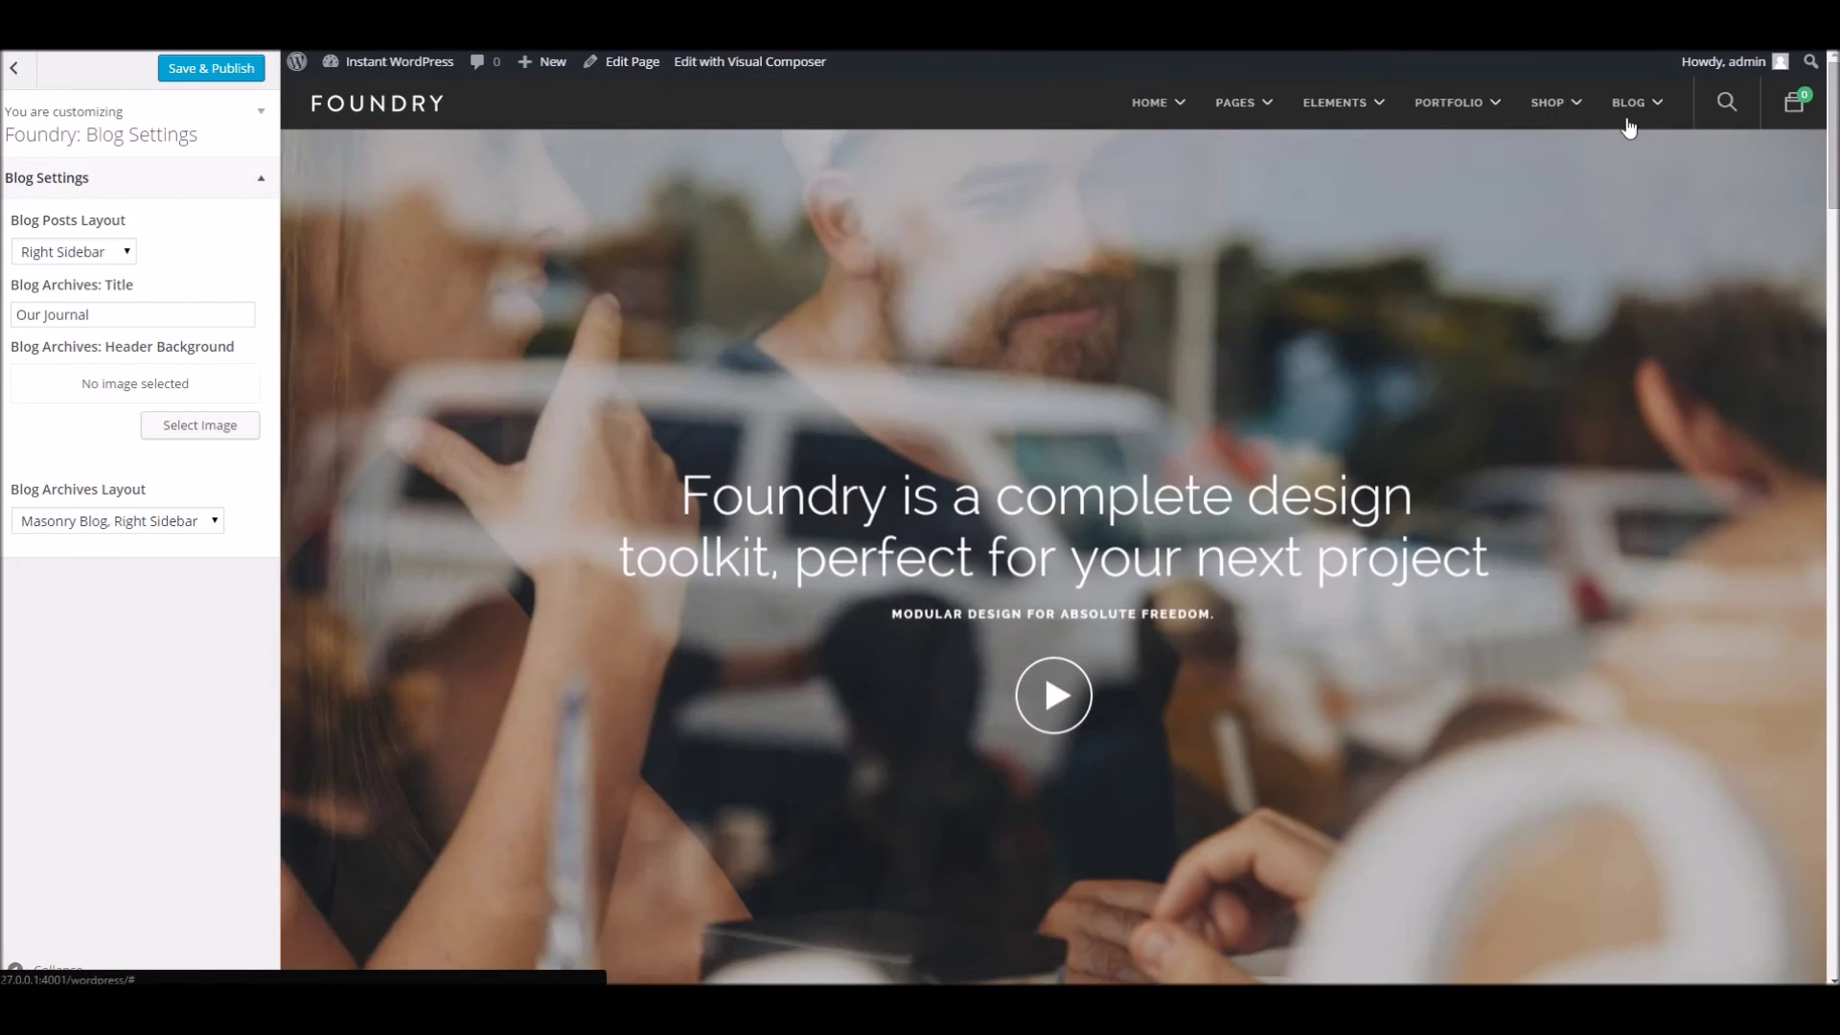
mouse_move(1629, 123)
mouse_move(1547, 158)
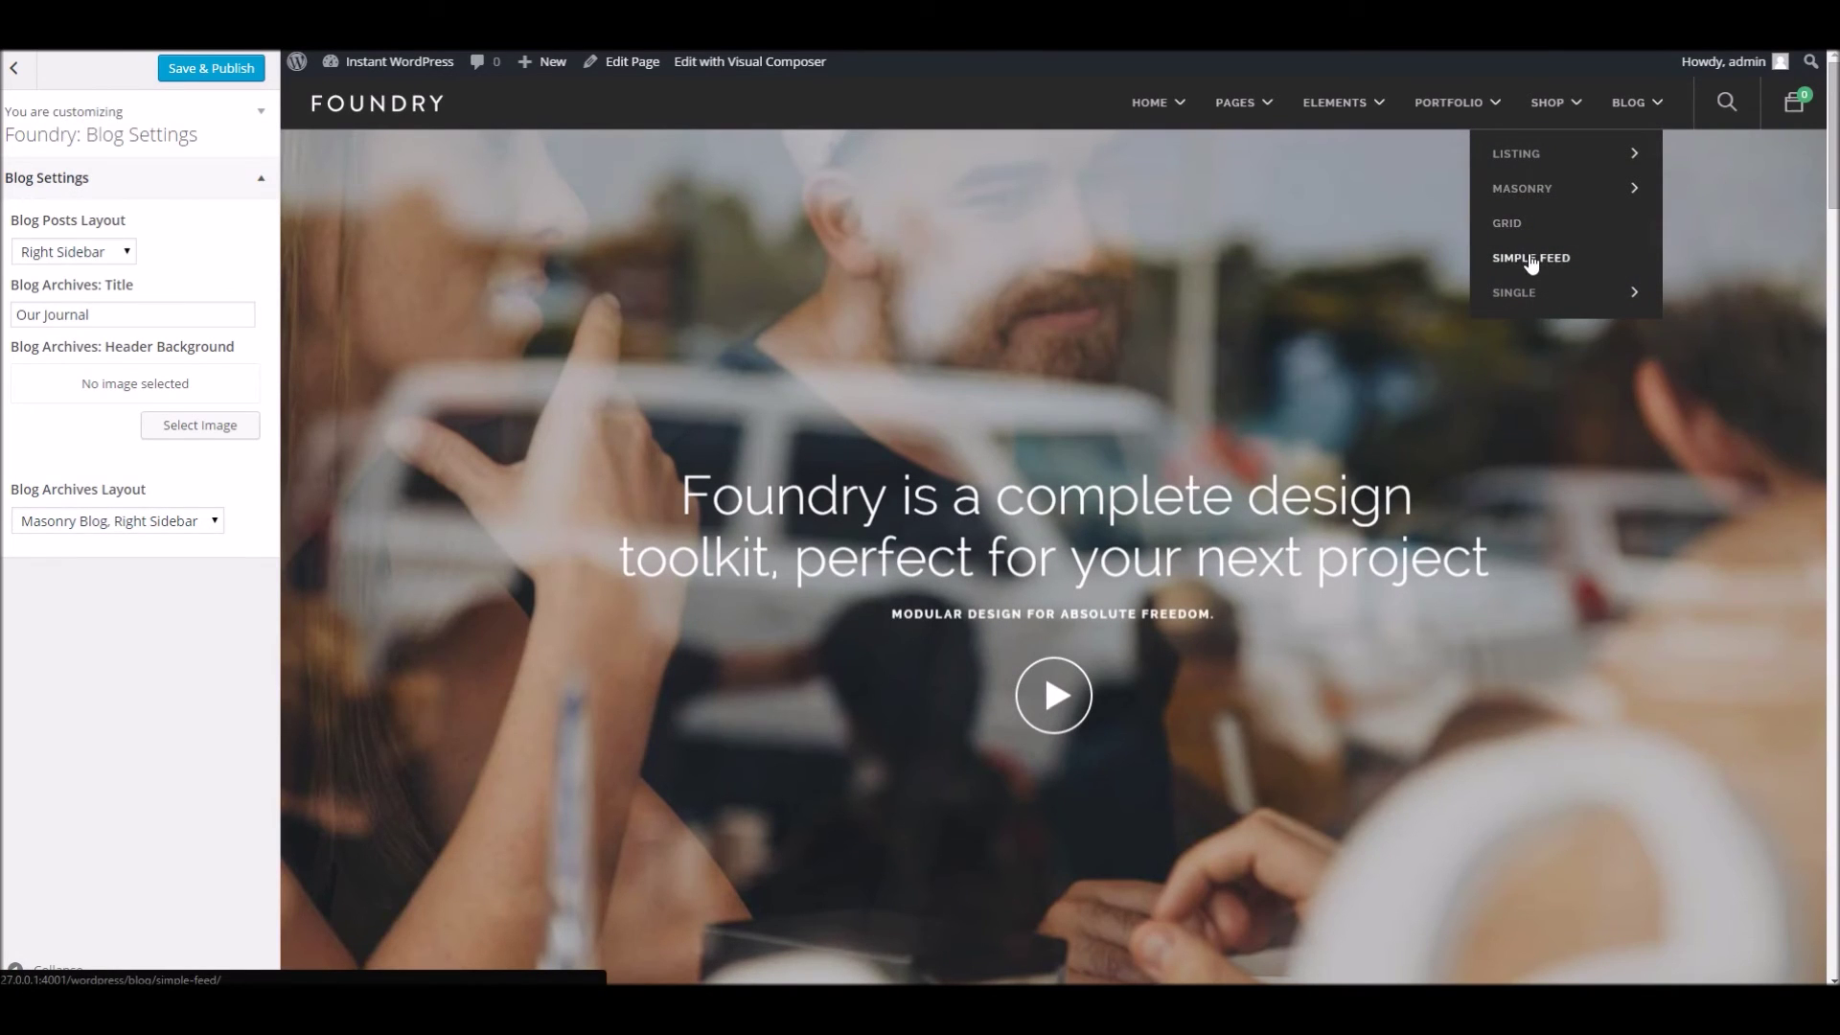
mouse_move(1524, 293)
click(1393, 299)
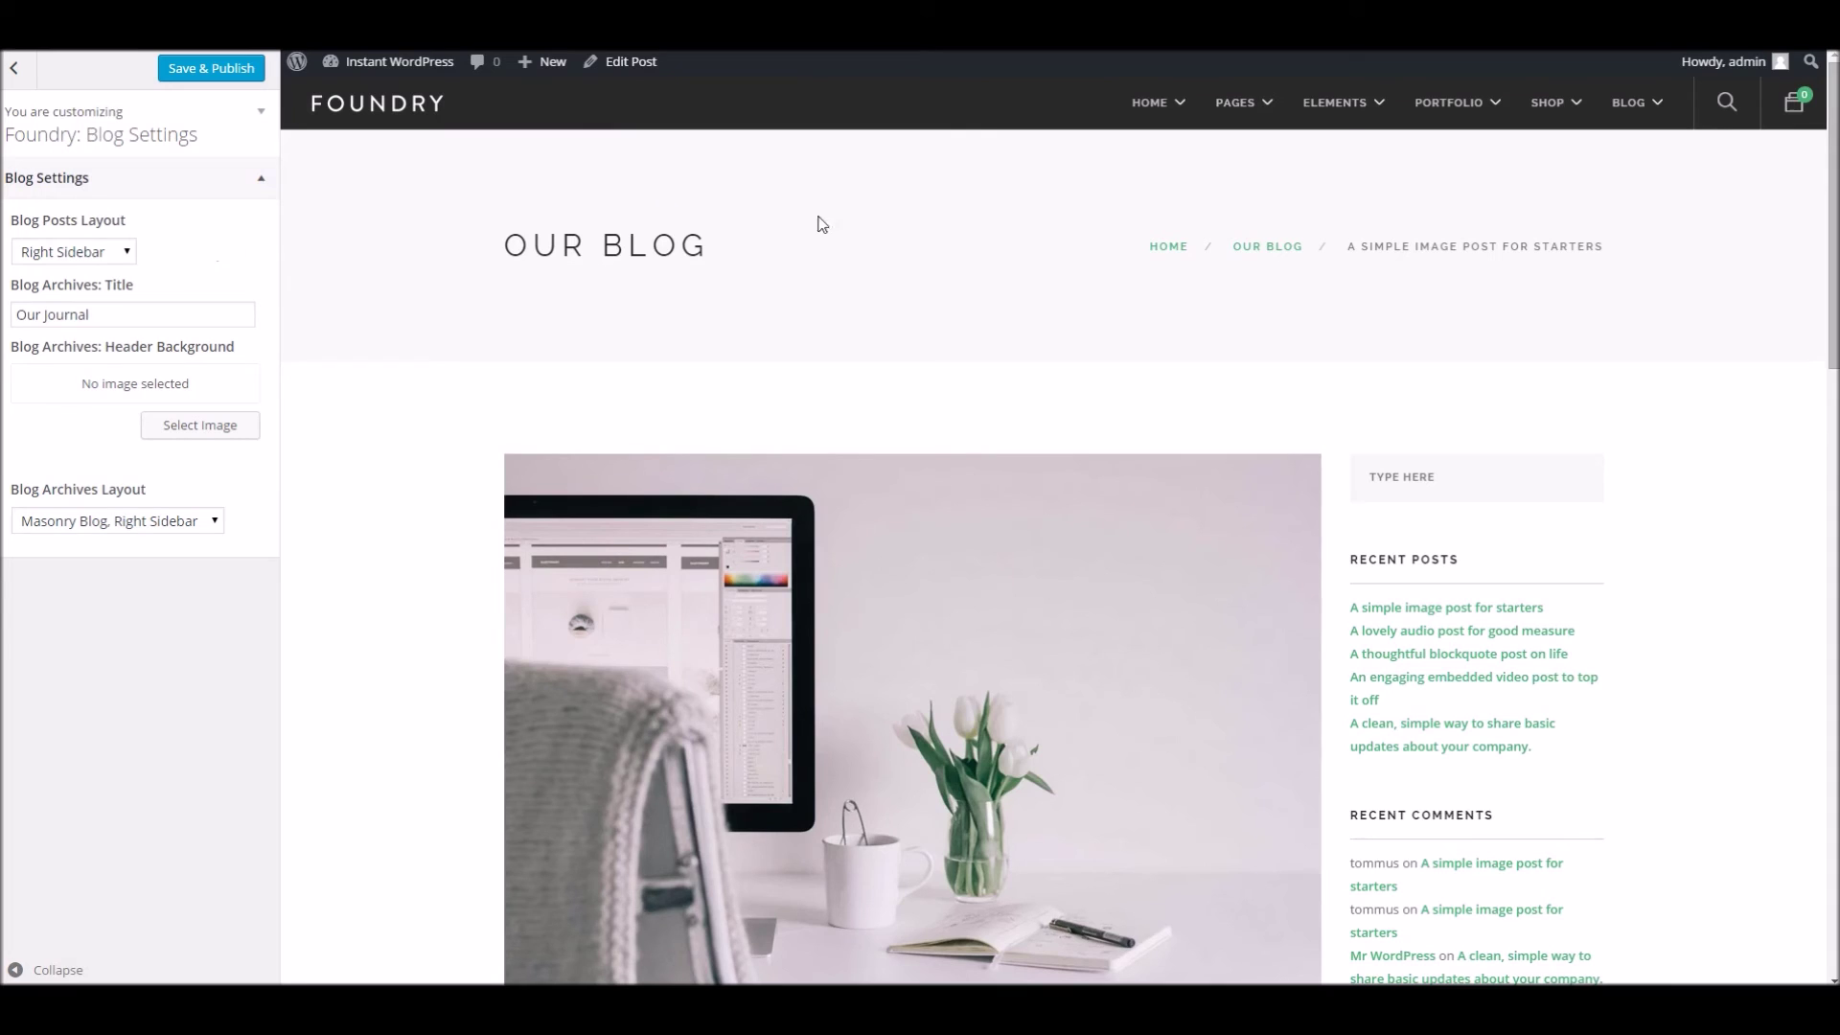
Follow the Our Blog breadcrumb in the preview and compare the page with the Blog Archives: Title setting
click(1256, 247)
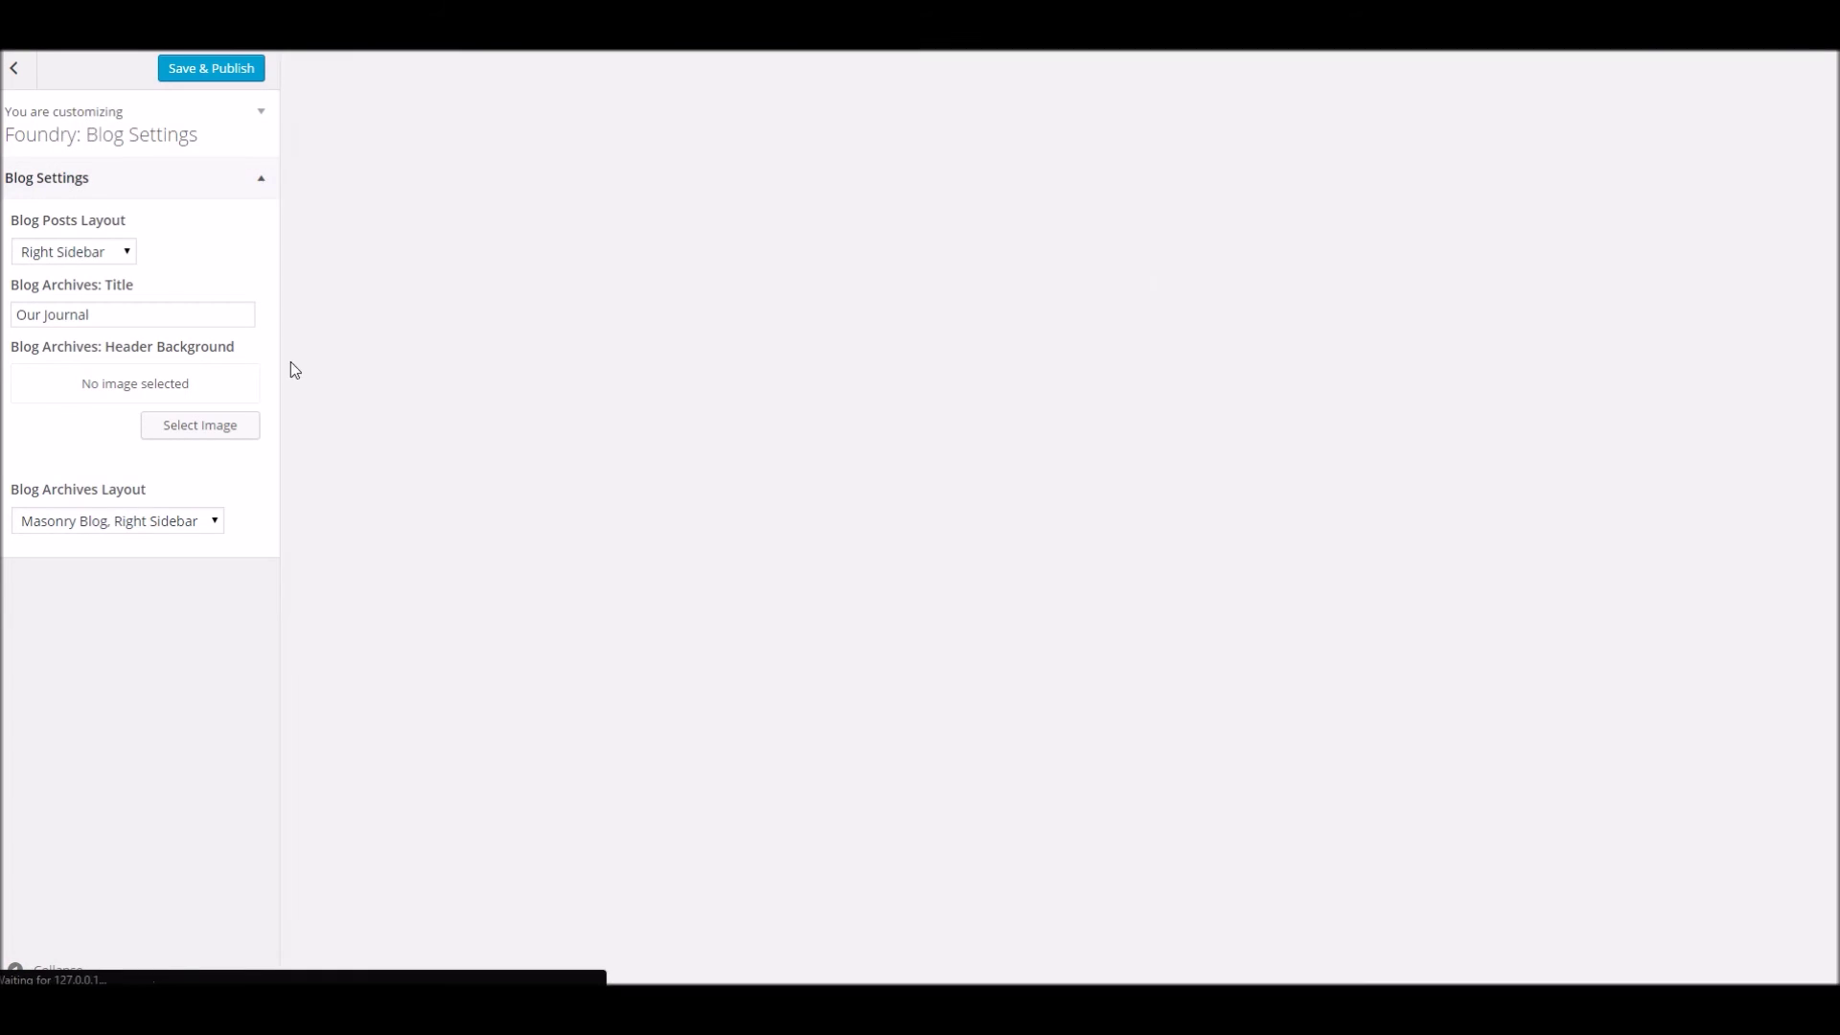
click(127, 318)
scroll(536, 347, down, 2)
scroll(522, 316, up, 2)
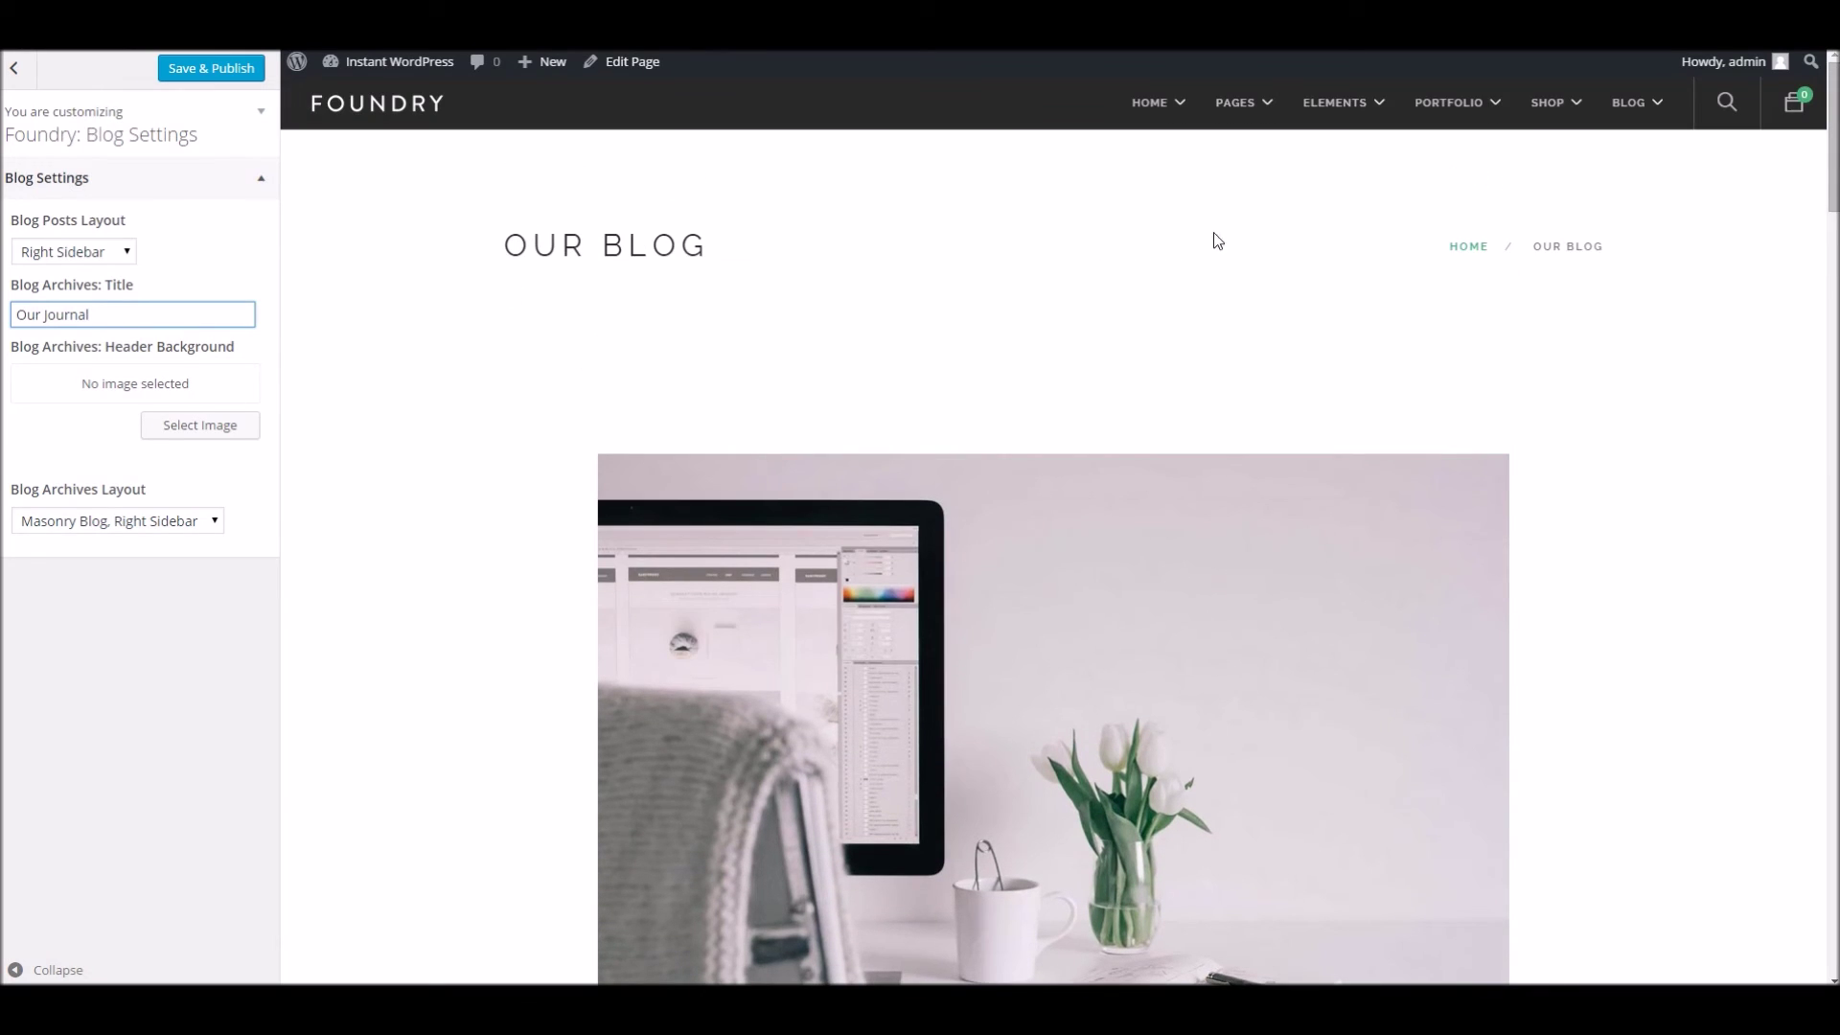
Set the Blog Archives header background to the surfer beside the orange van image and the archives layout to Blog Feed, No Sidebar
click(201, 425)
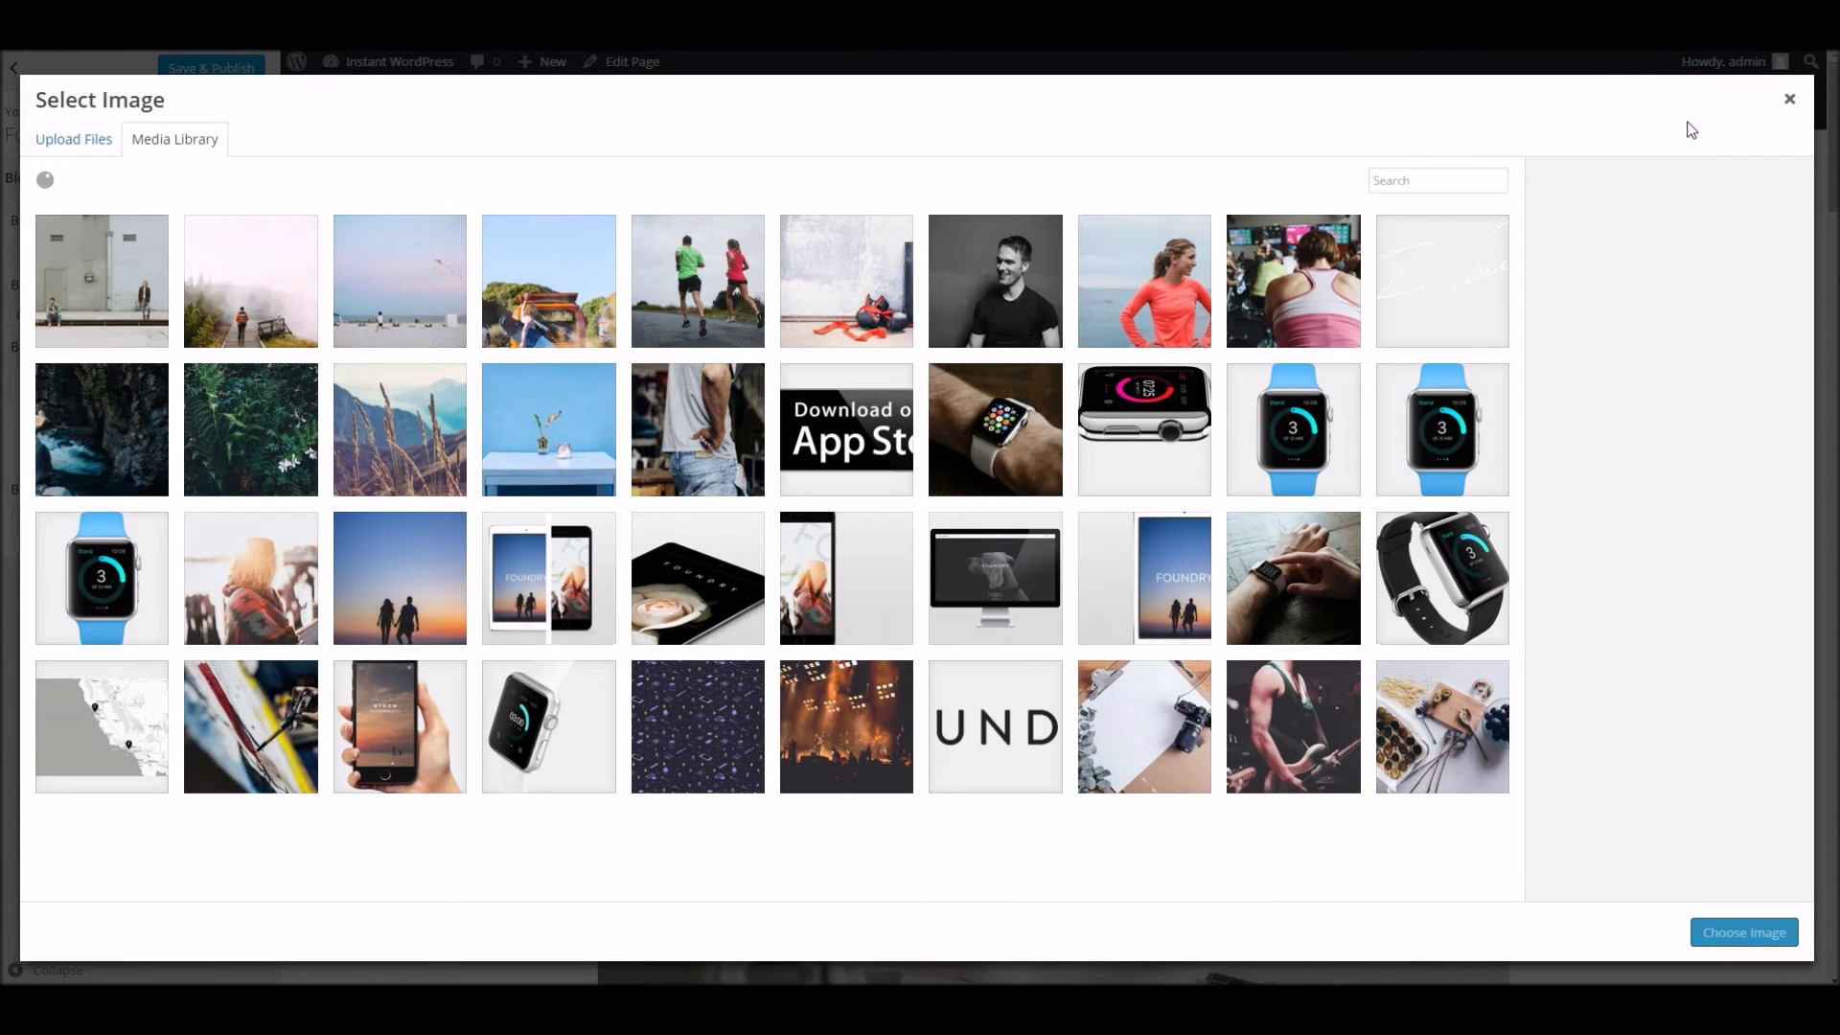
click(595, 267)
click(1721, 952)
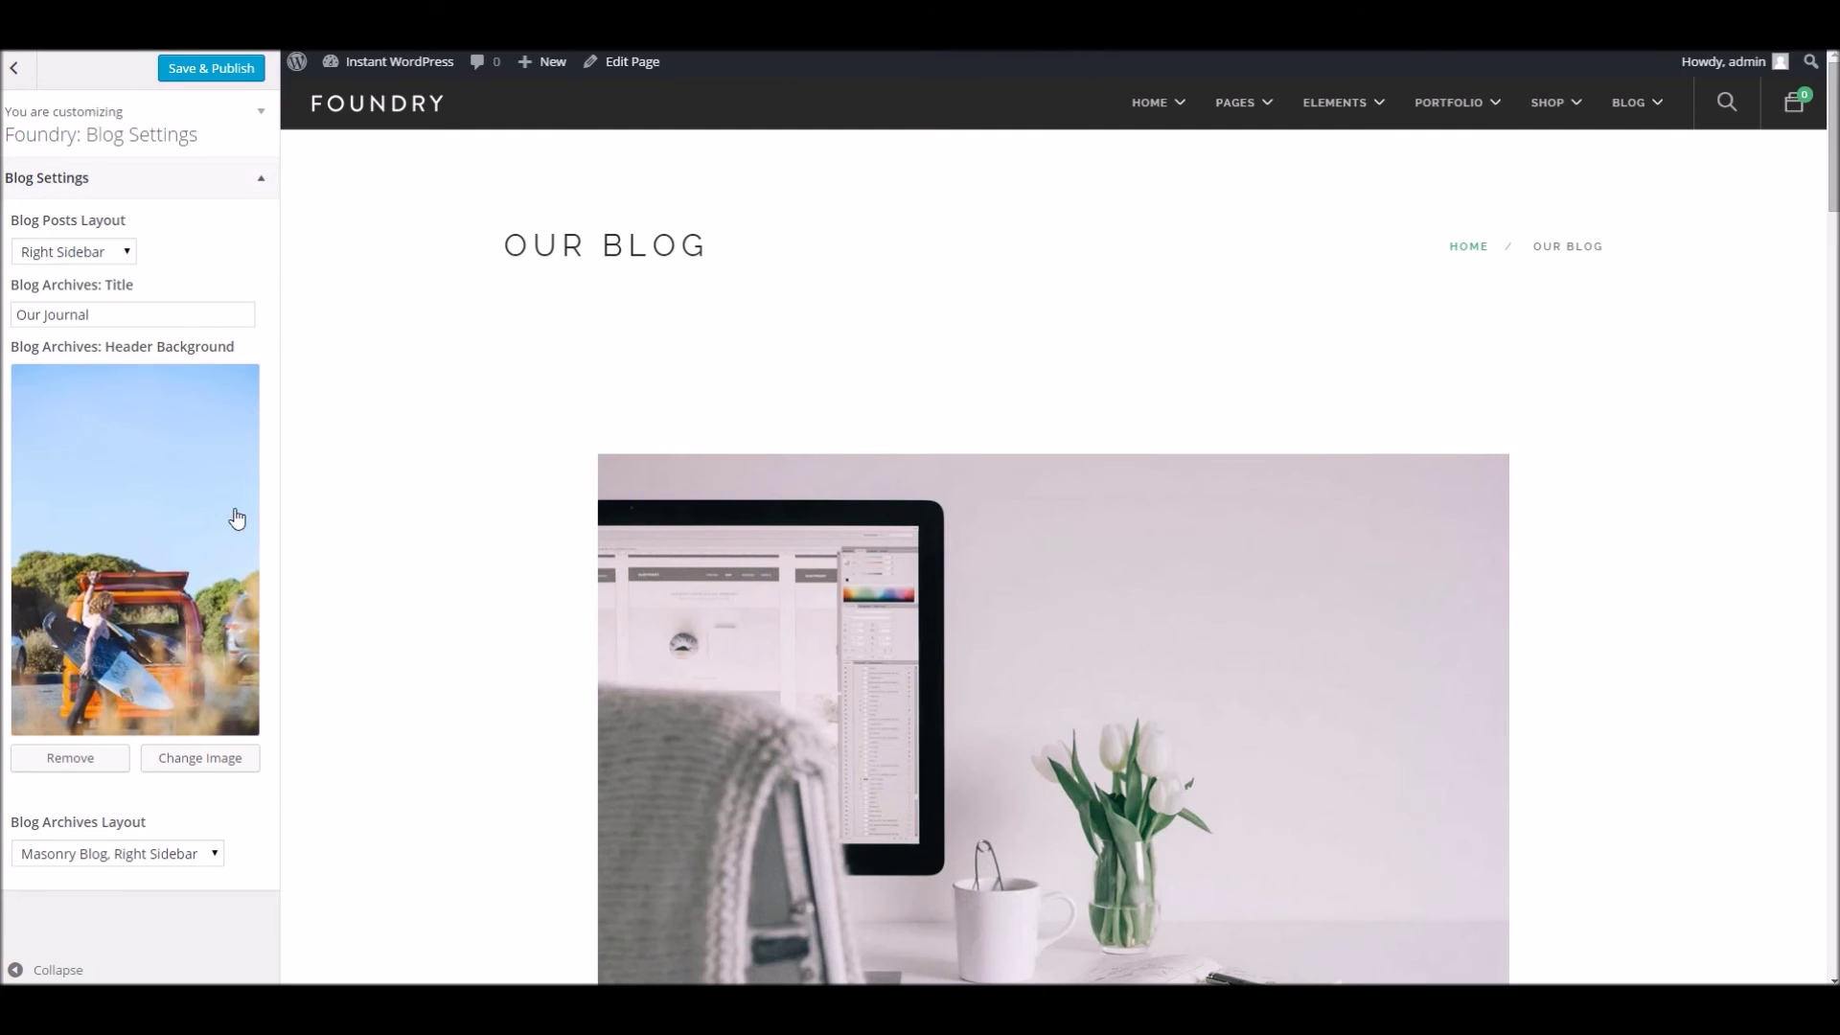
click(161, 854)
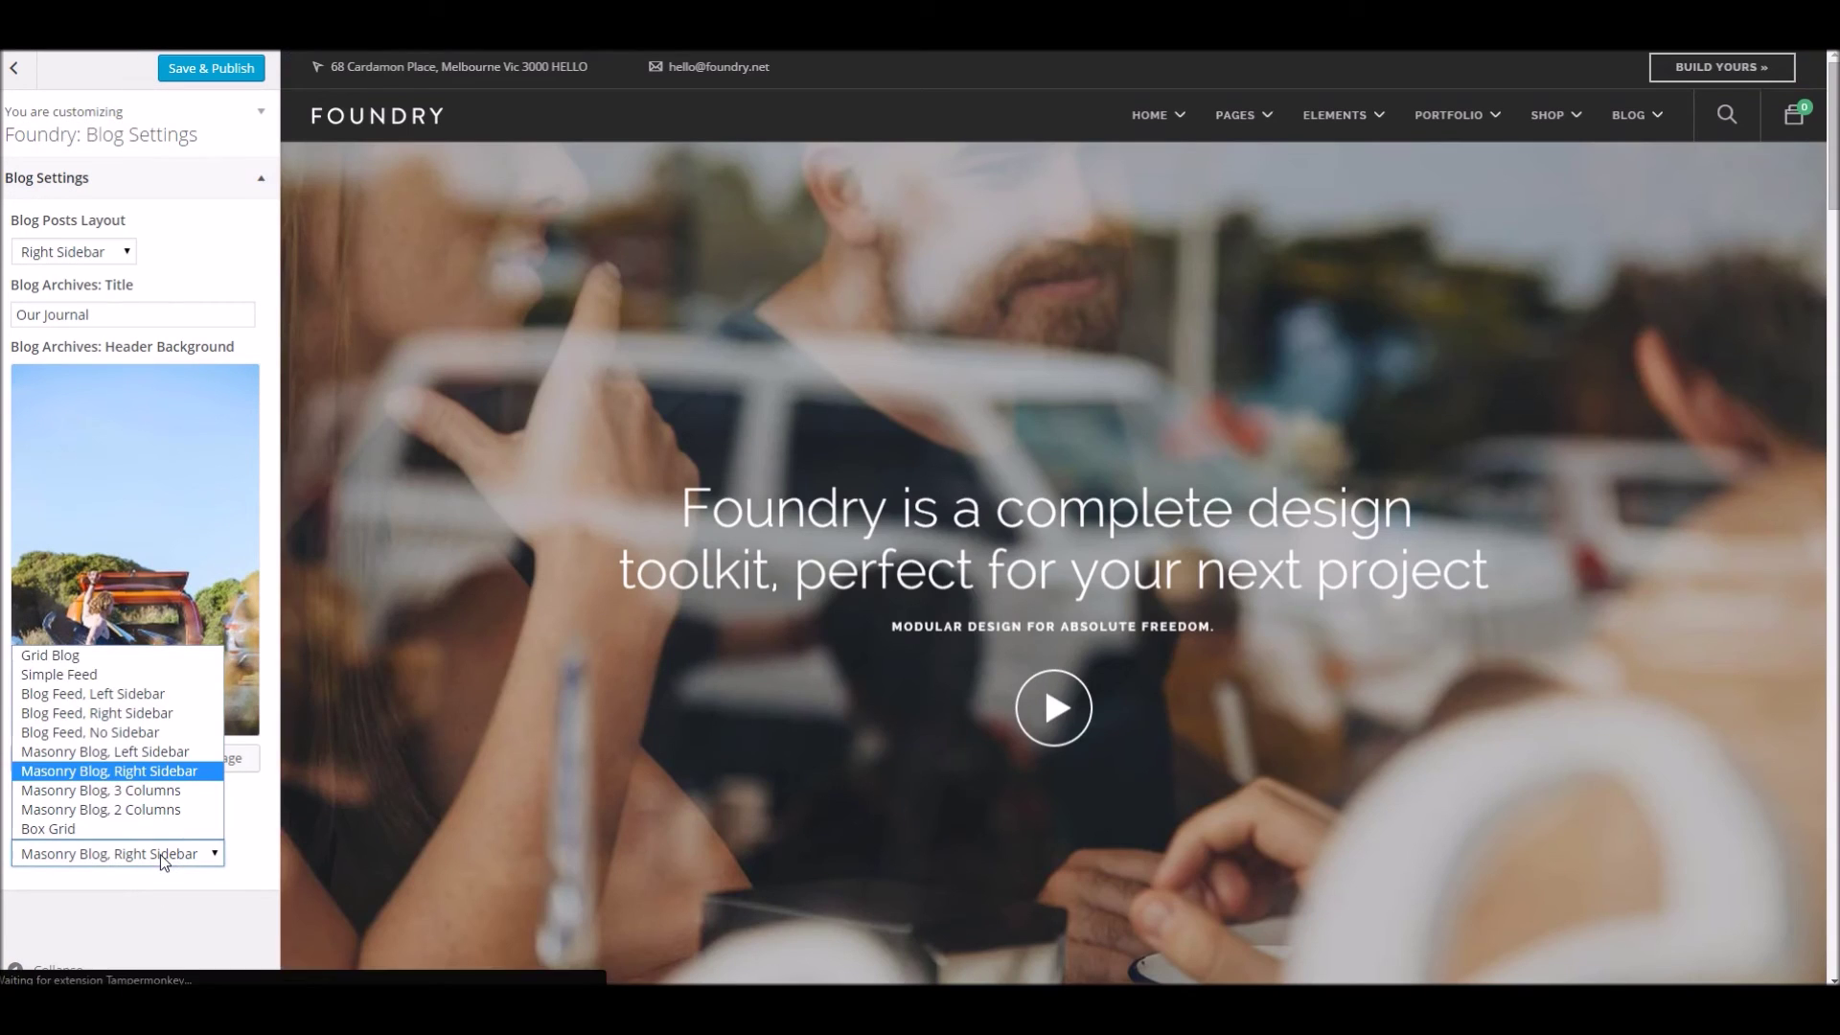
click(129, 733)
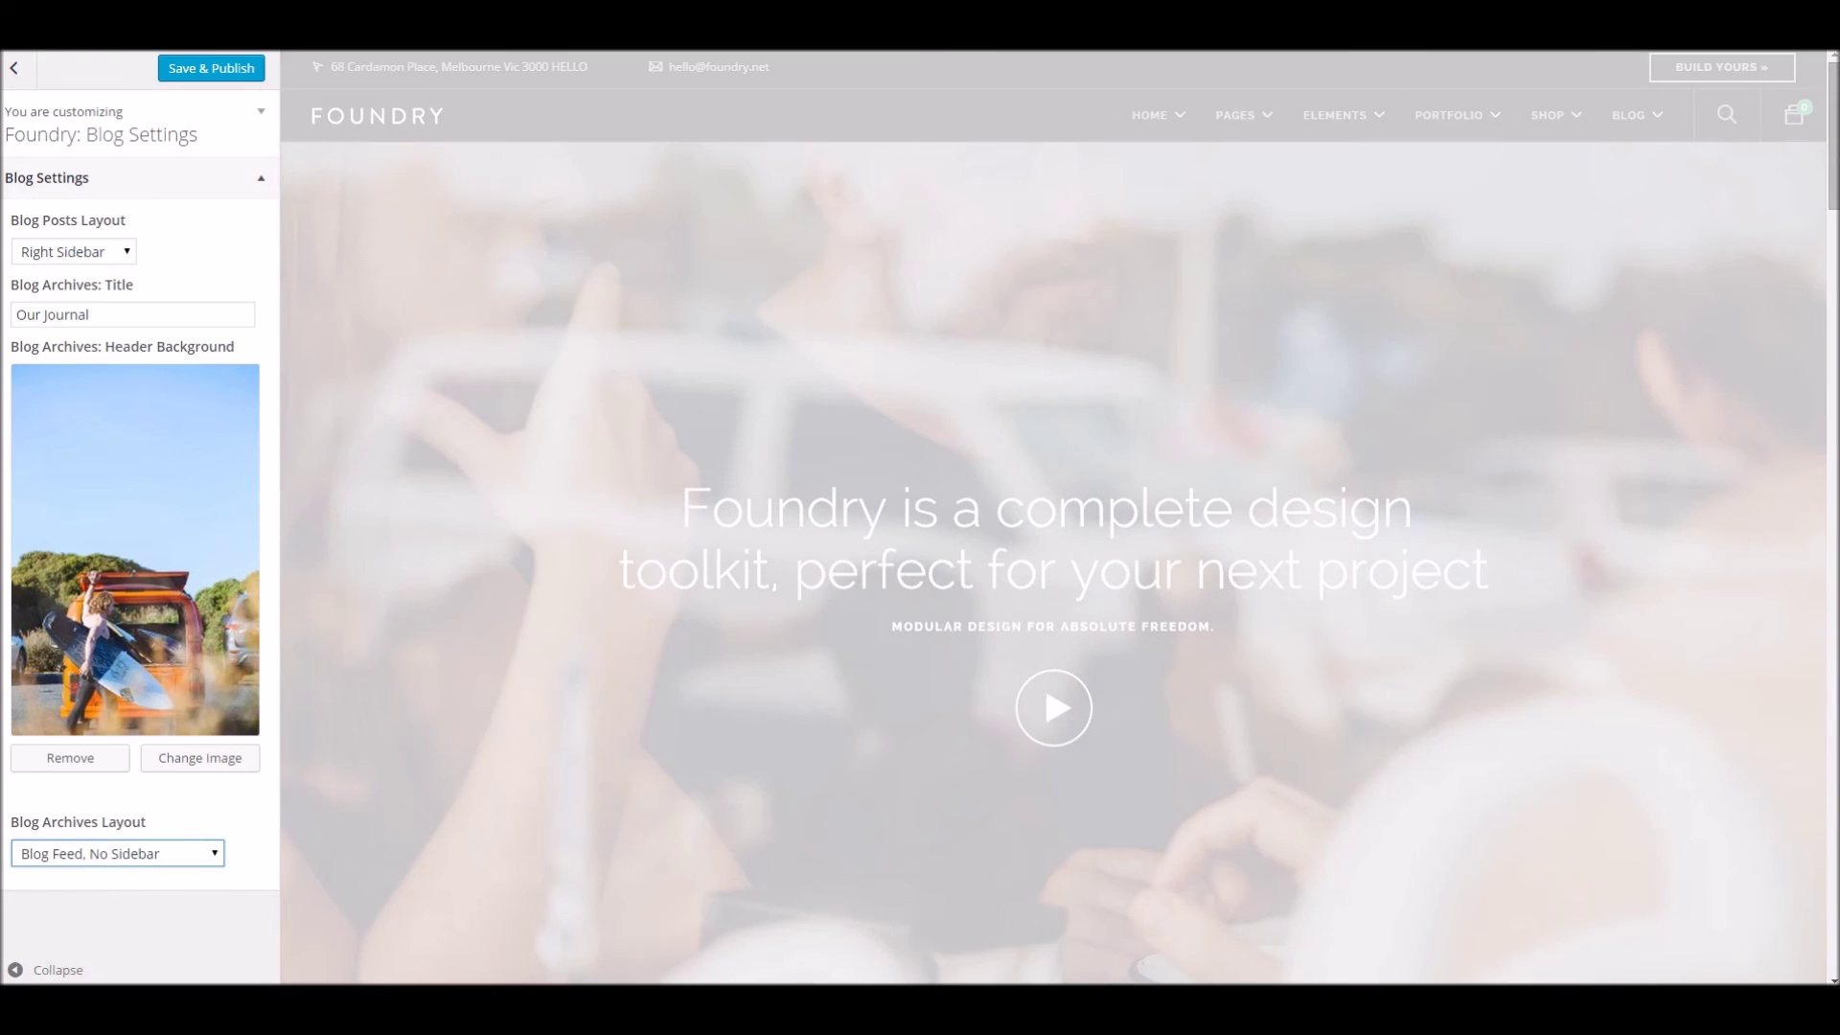
Expand Portfolio Settings in Foundry: Portfolio Settings and review the archives title and the available Portfolio Archives Layout options
click(13, 68)
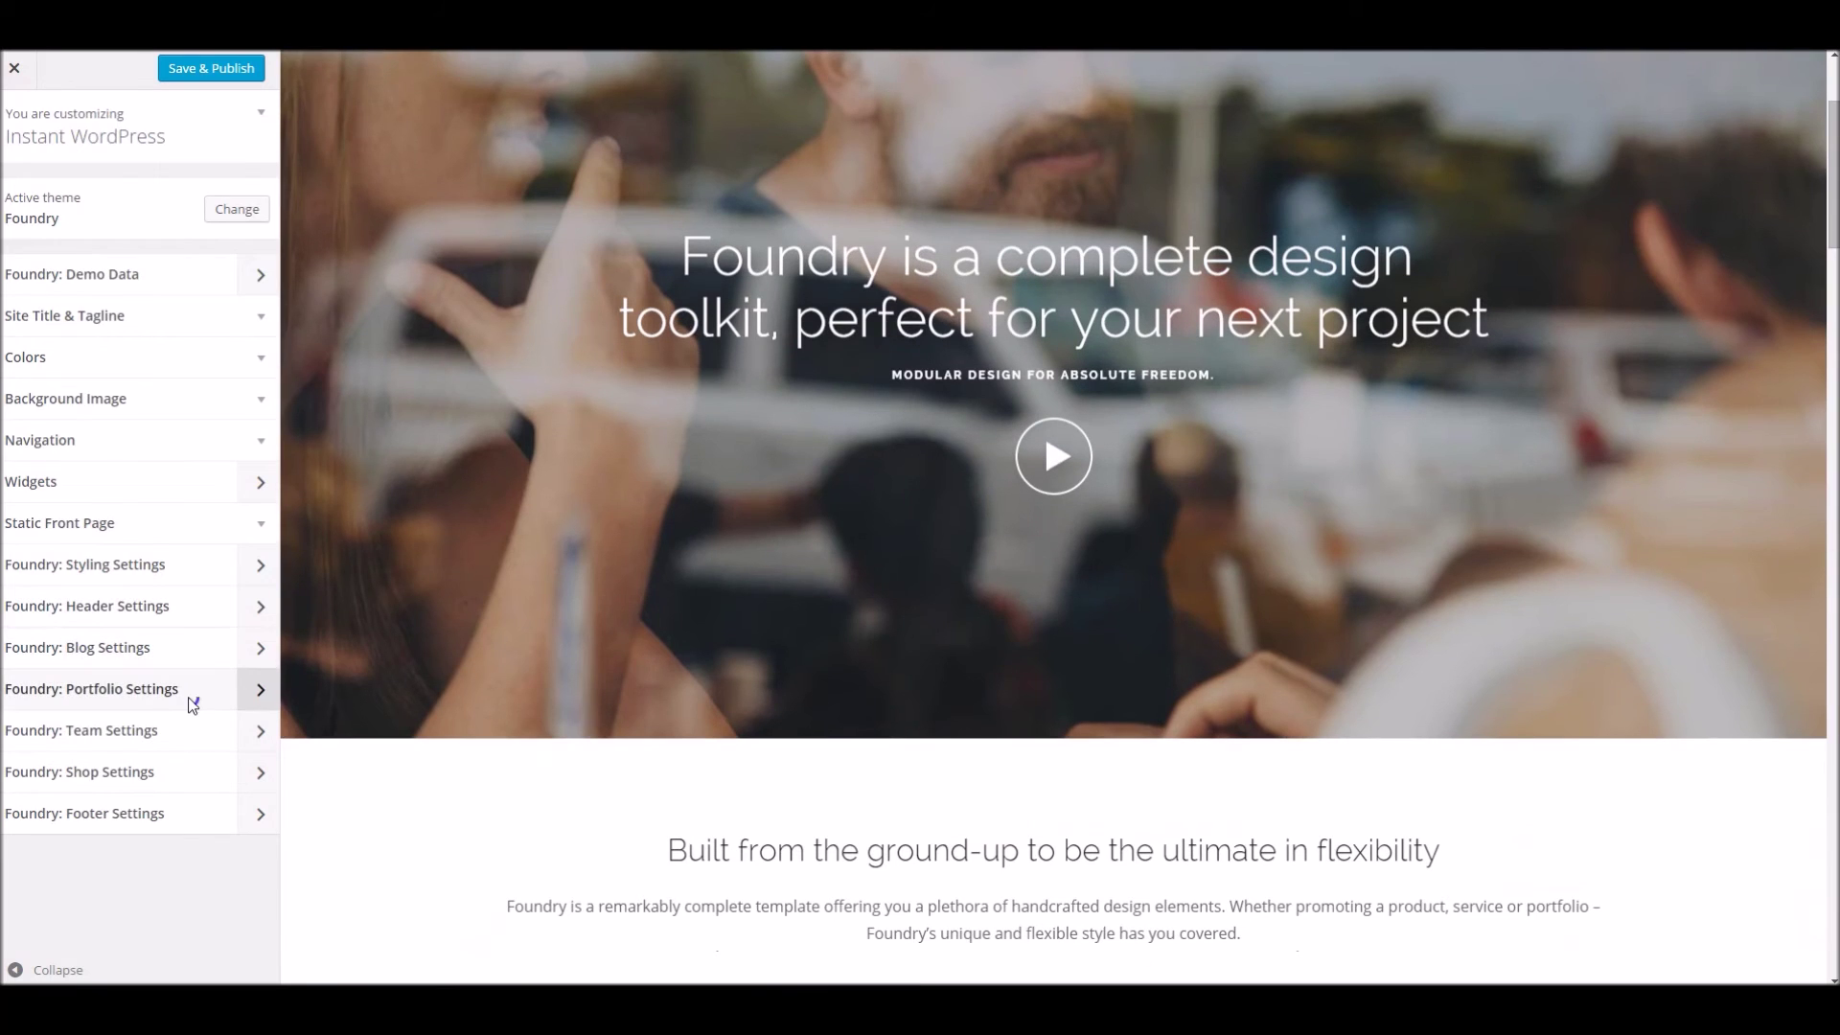
click(192, 690)
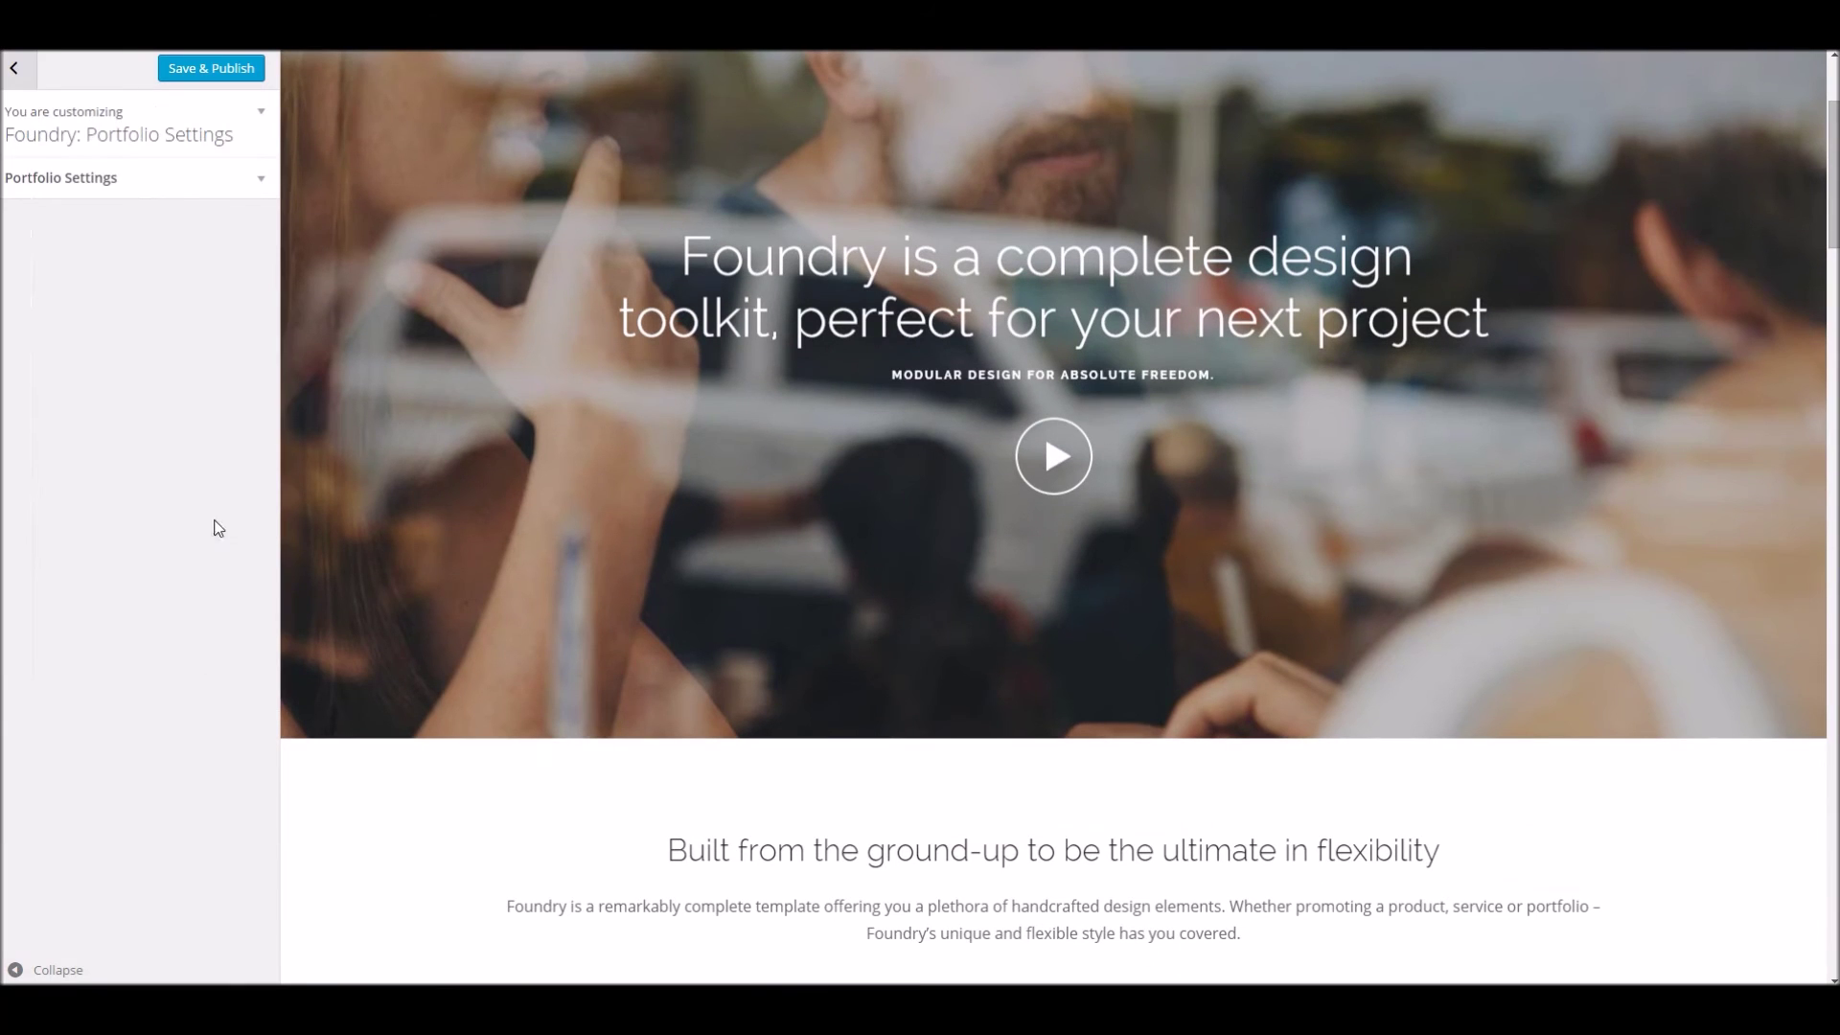
click(173, 178)
scroll(382, 232, up, 3)
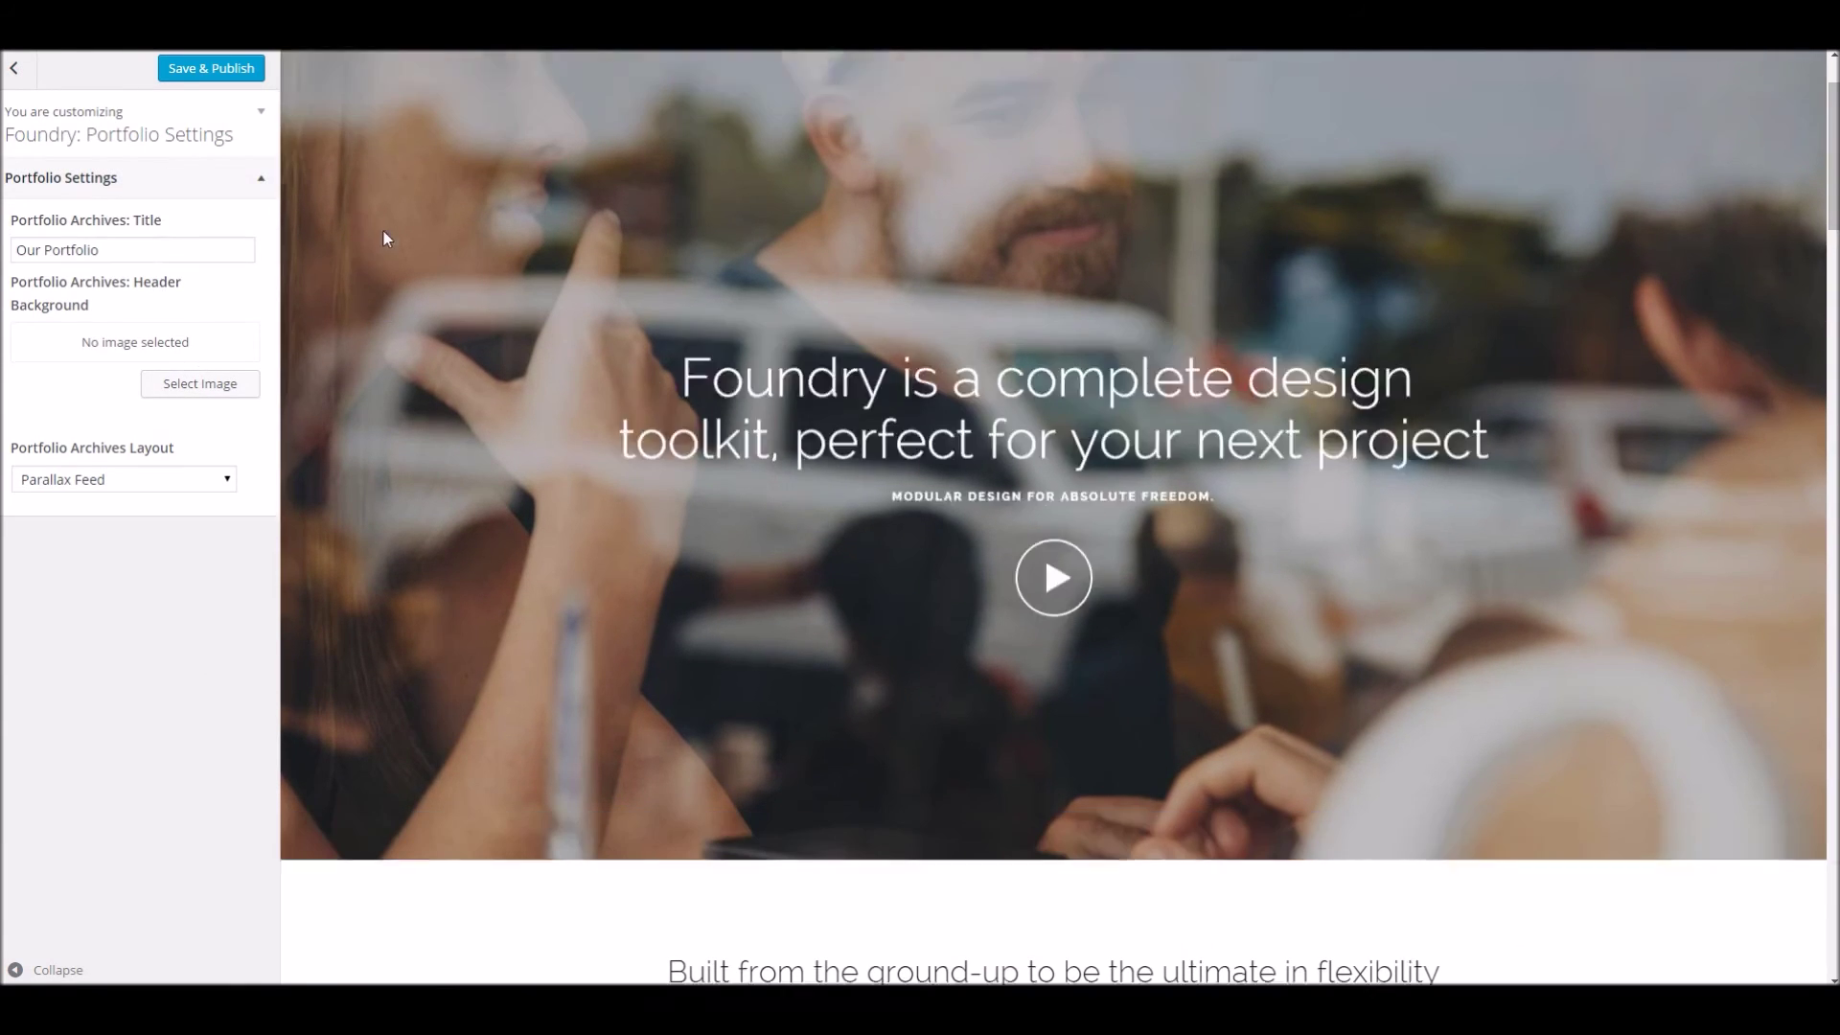
scroll(653, 259, down, 10)
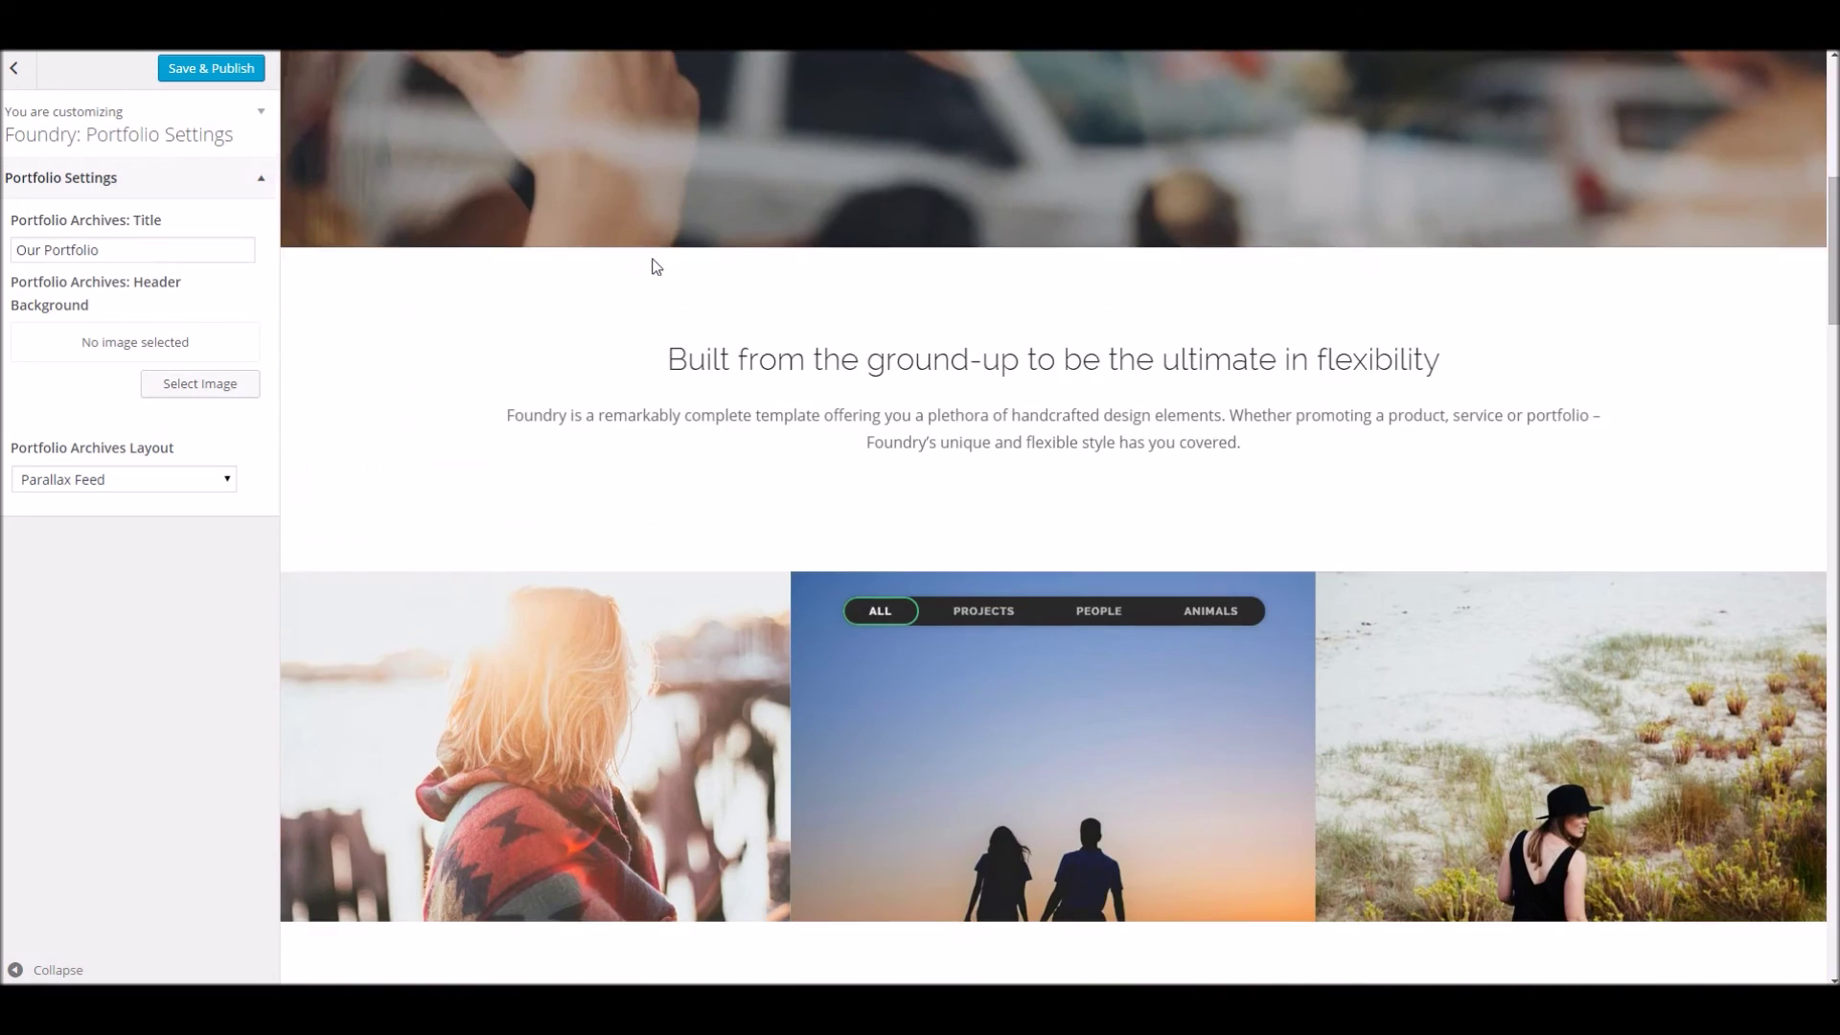
scroll(653, 266, down, 3)
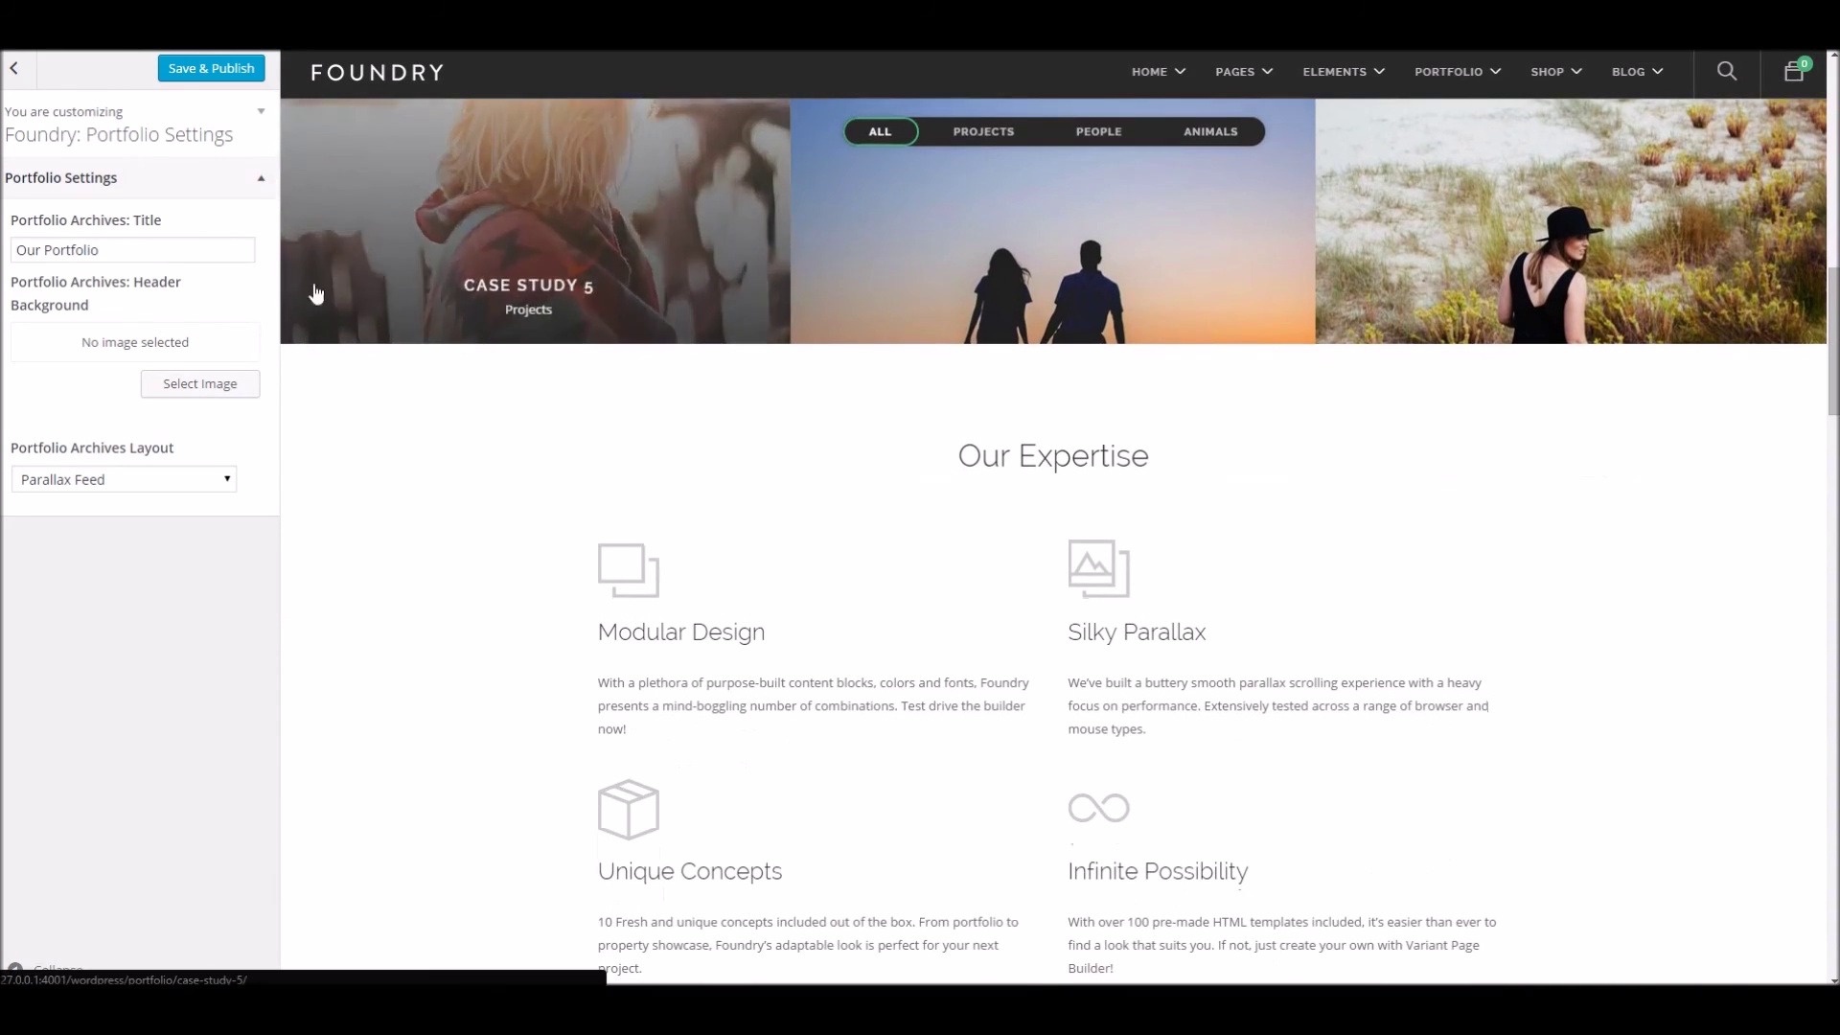
click(146, 252)
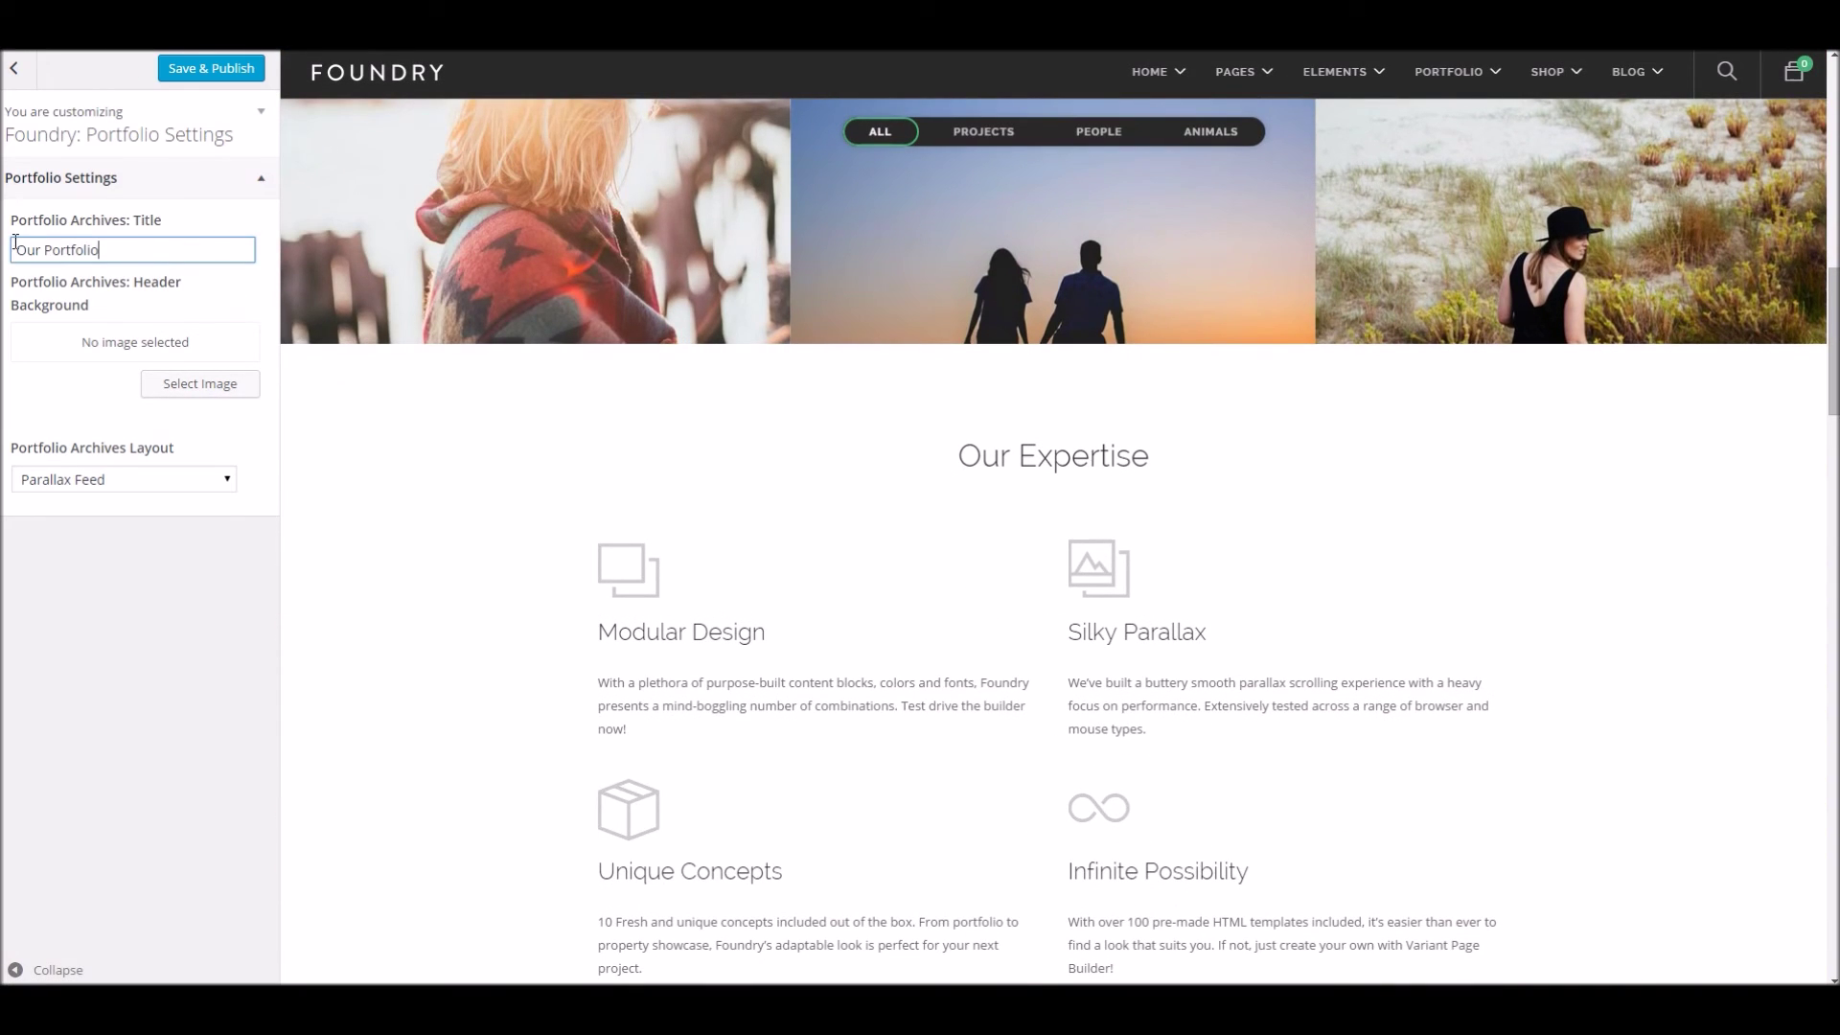
click(163, 474)
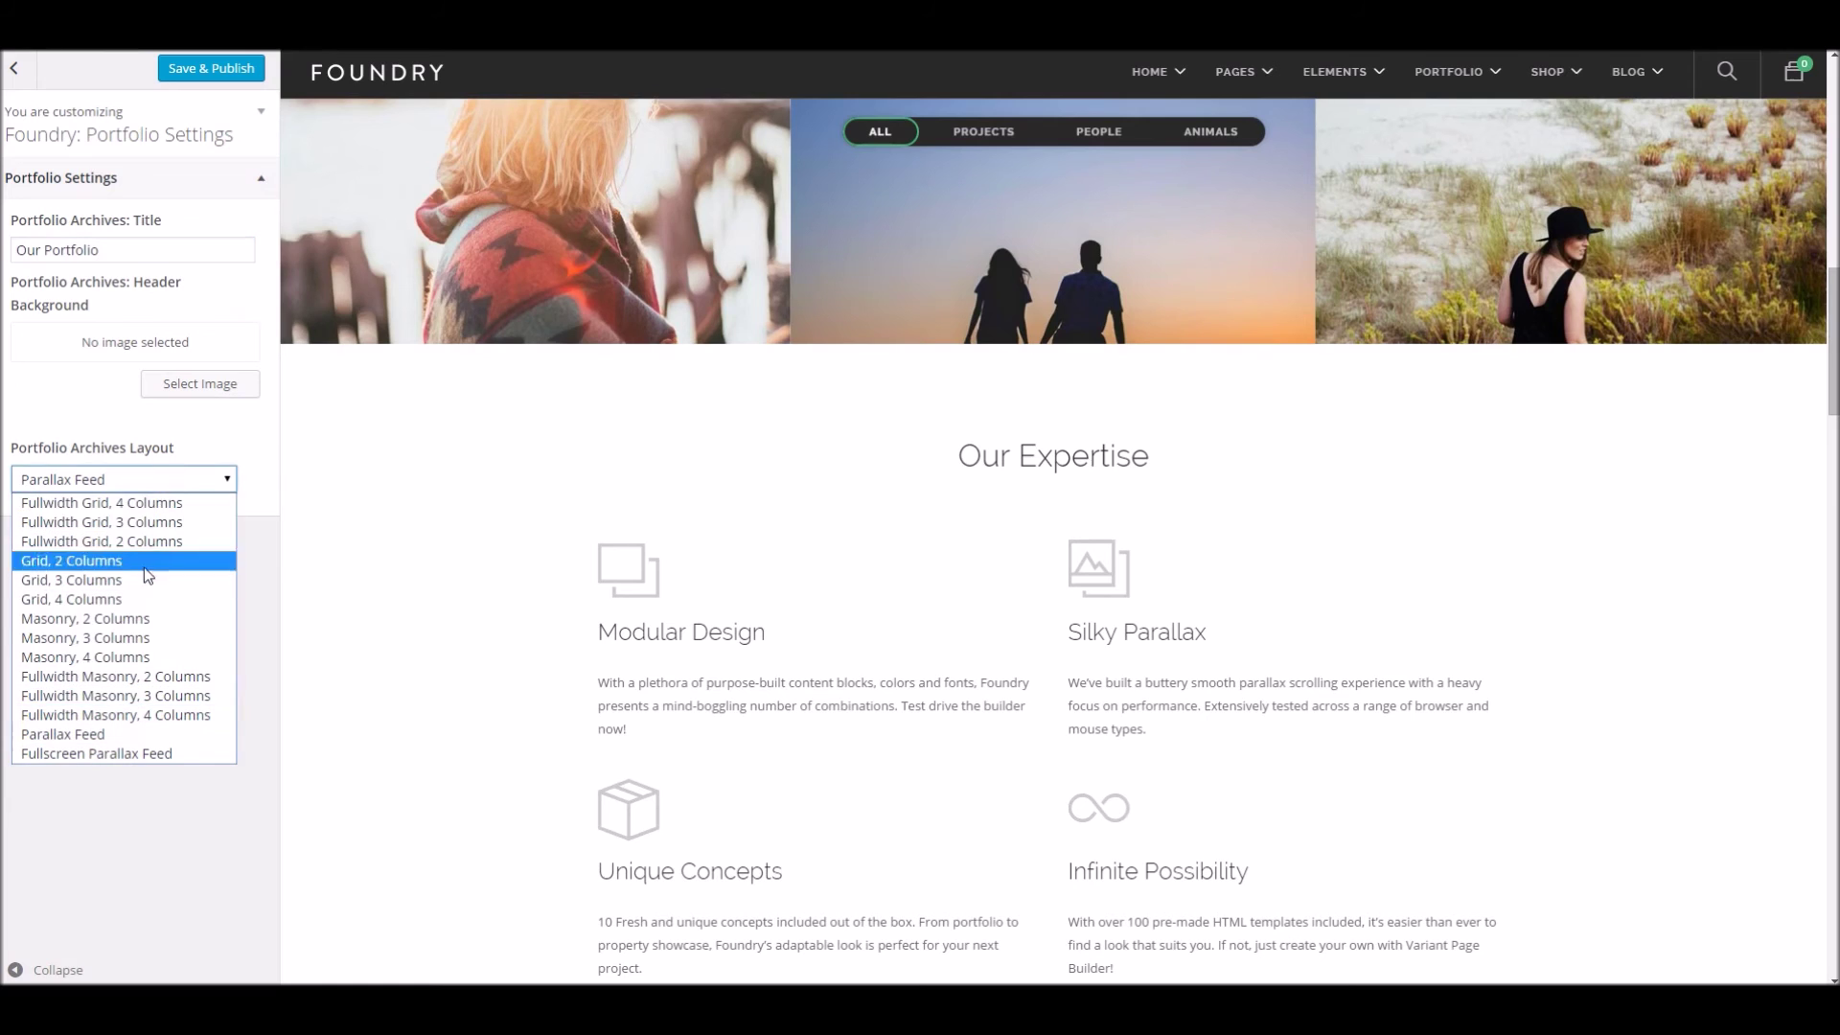
Leave the portfolio settings and expand Team Settings in Foundry: Team Settings to view the team archives options
click(15, 67)
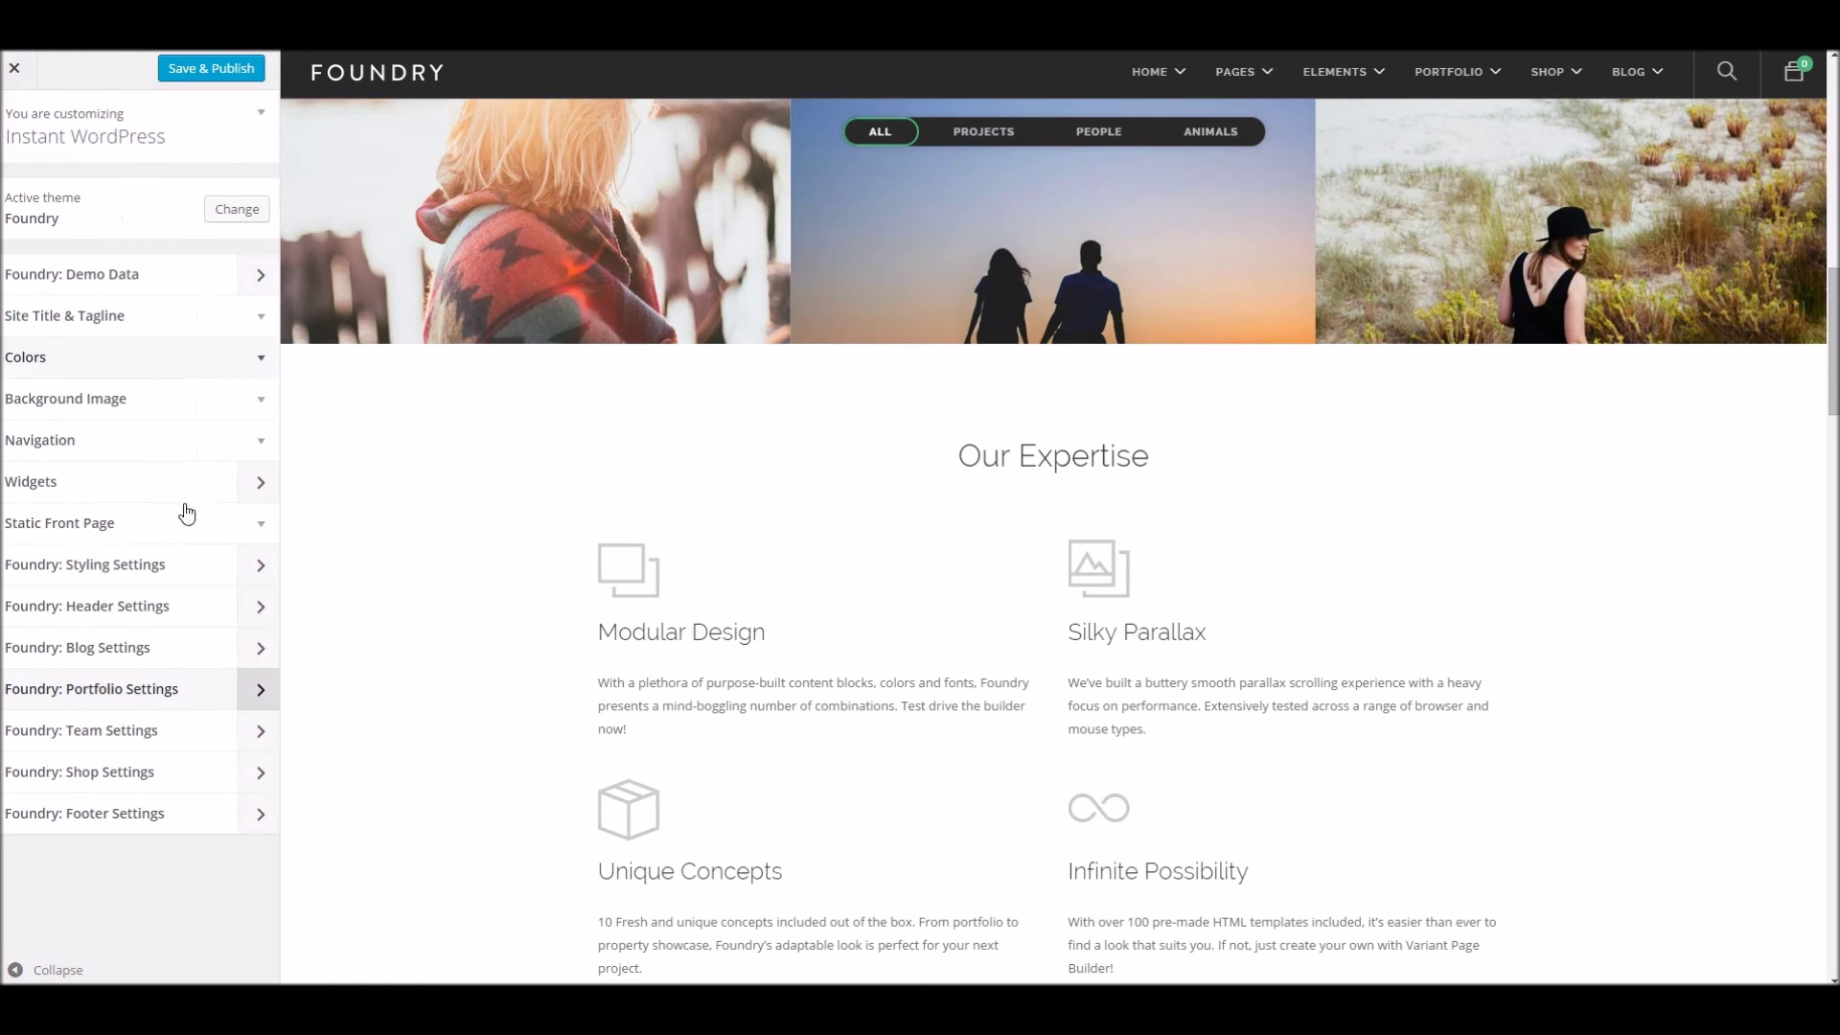
click(153, 731)
click(126, 182)
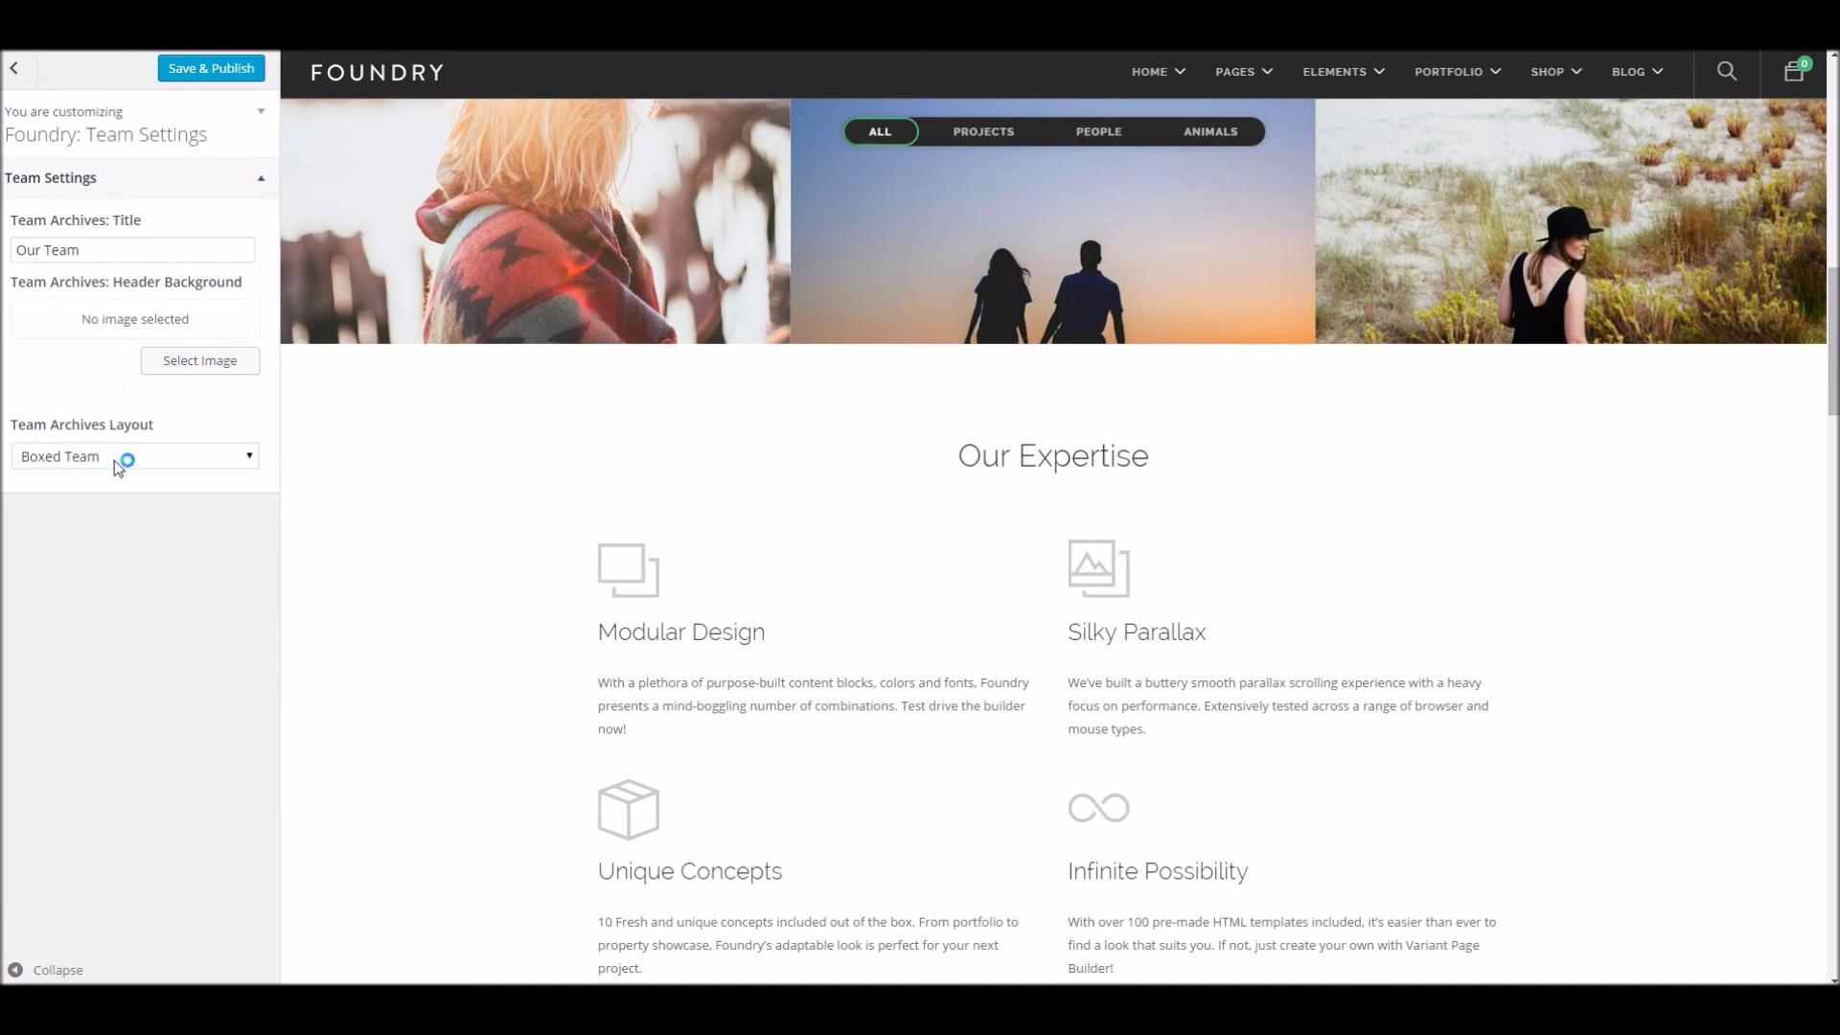
Expand Shop Layouts in Foundry: Shop Settings and review the available Shop Page Layout options
click(30, 80)
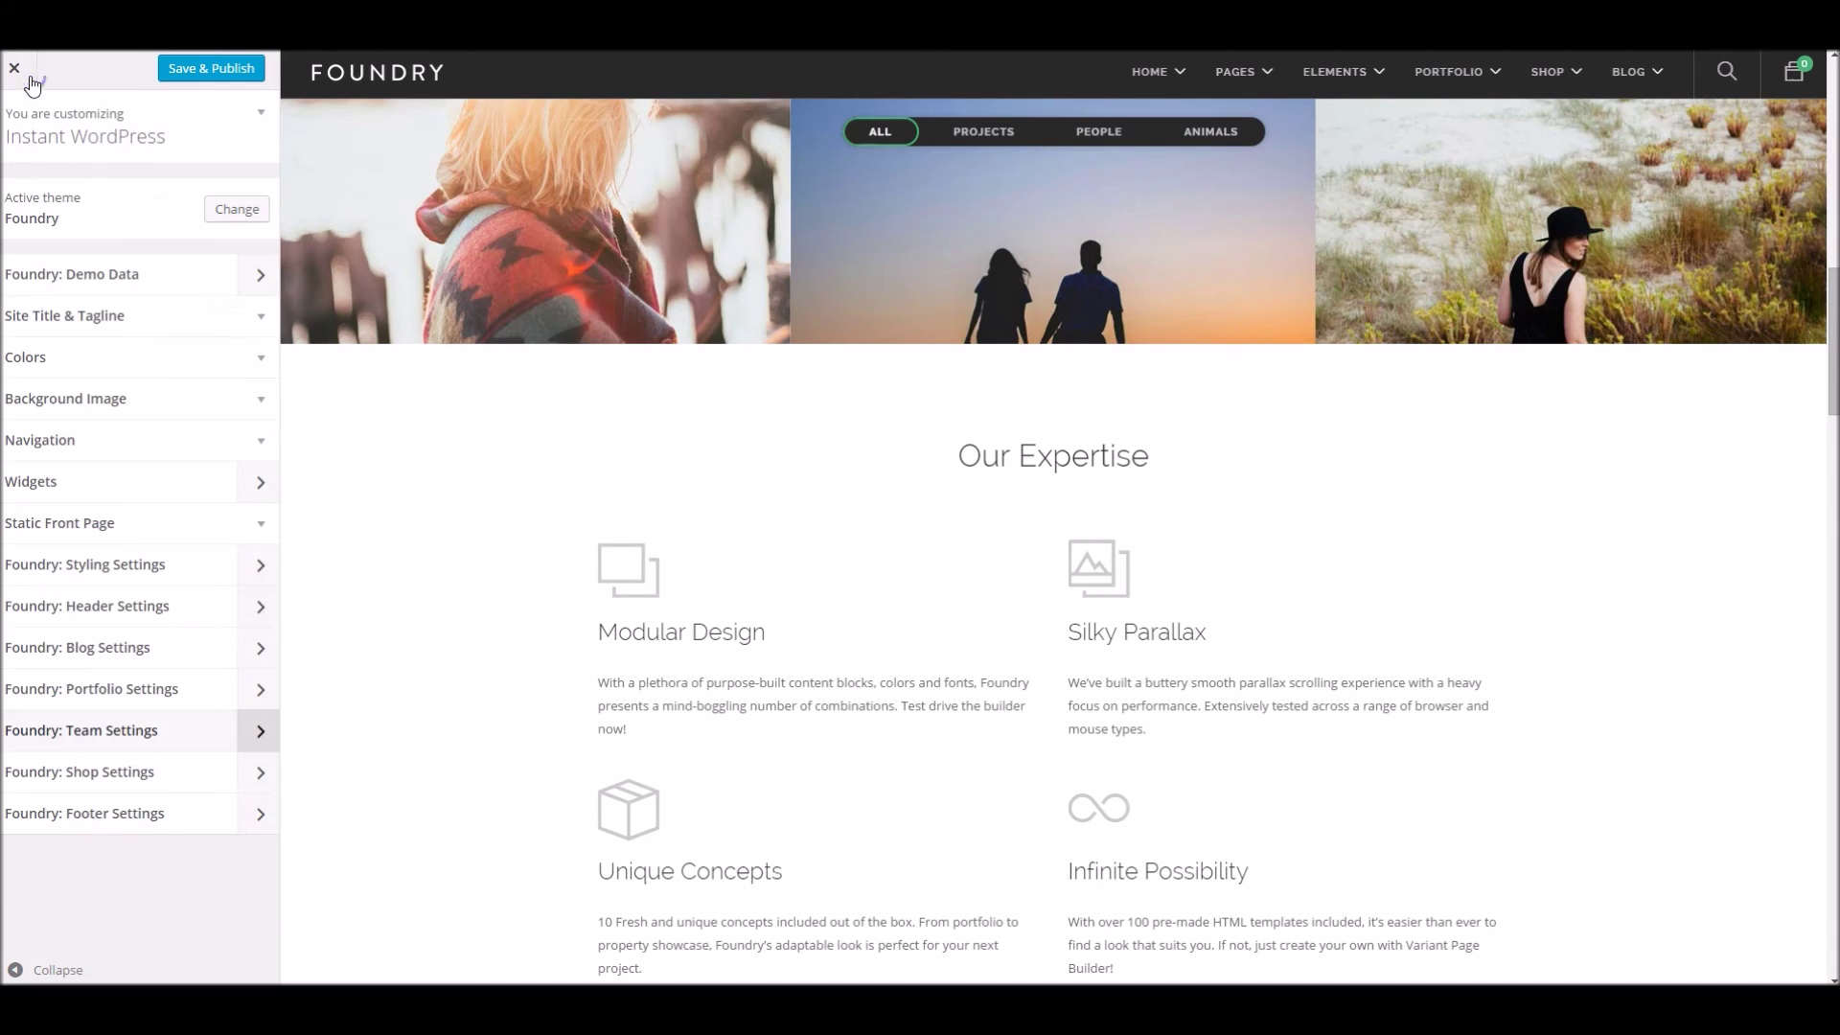
scroll(657, 399, up, 5)
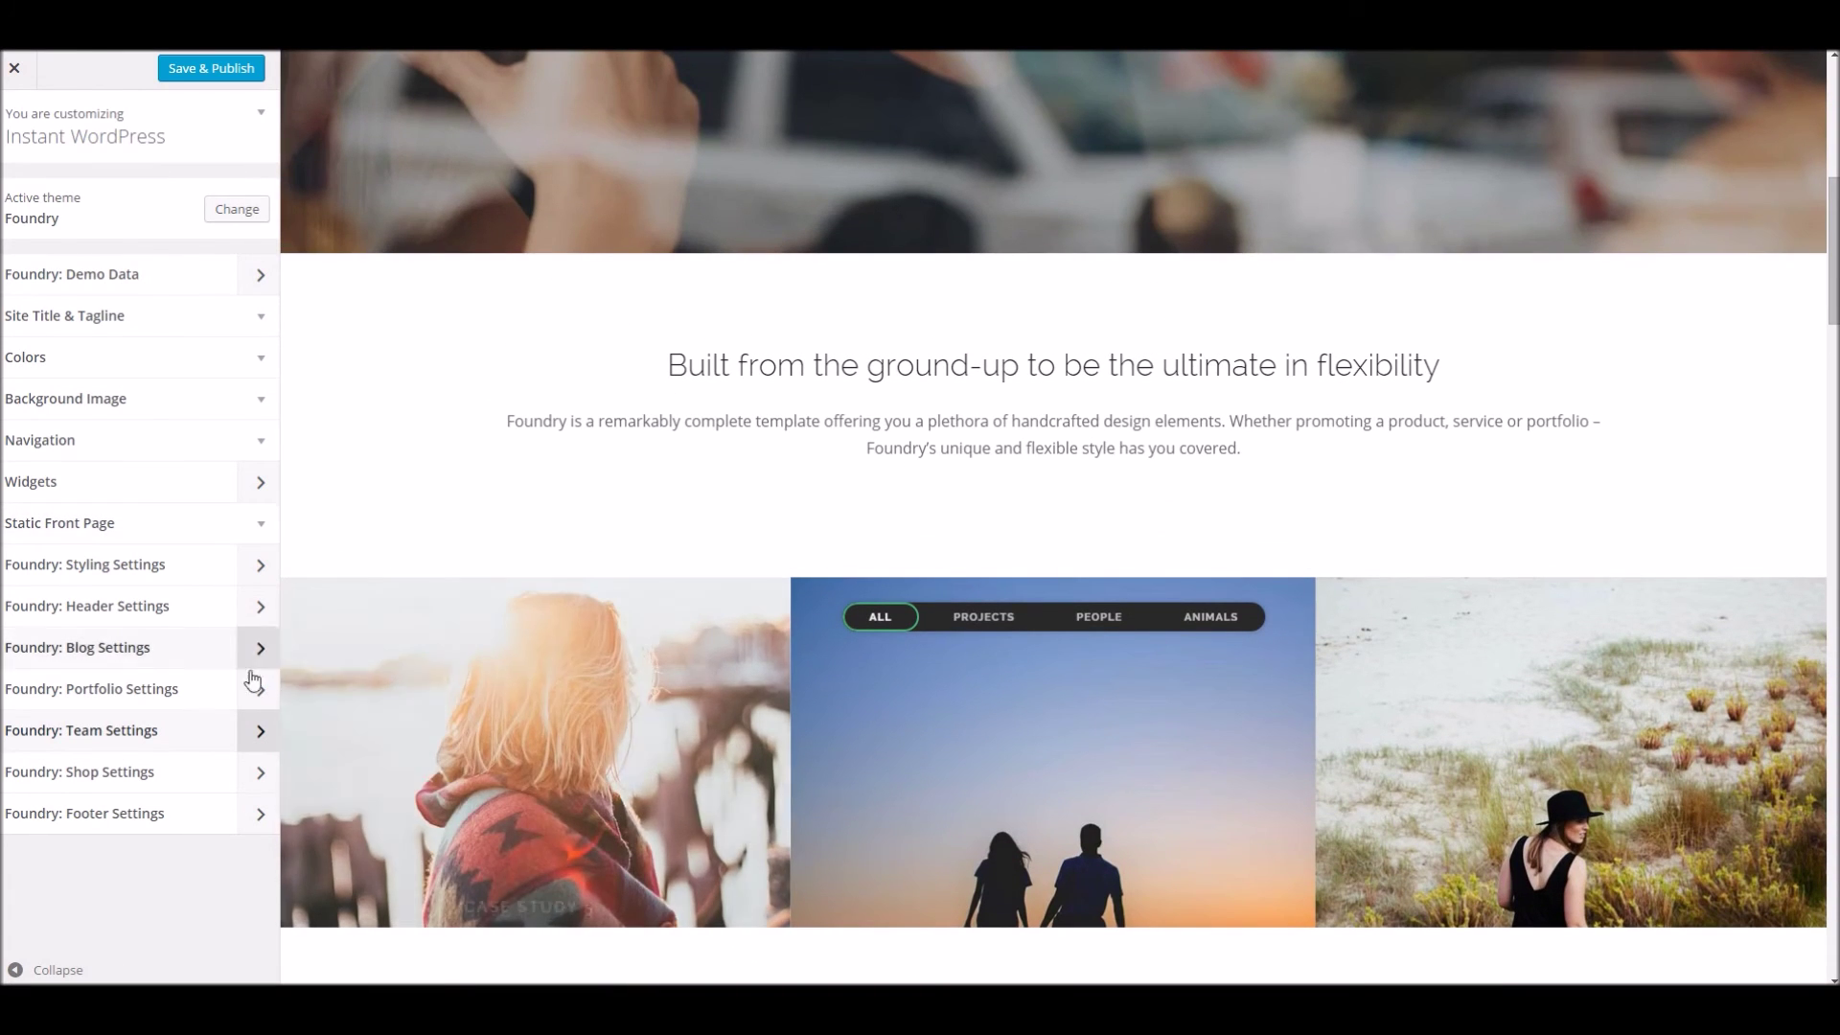
click(199, 778)
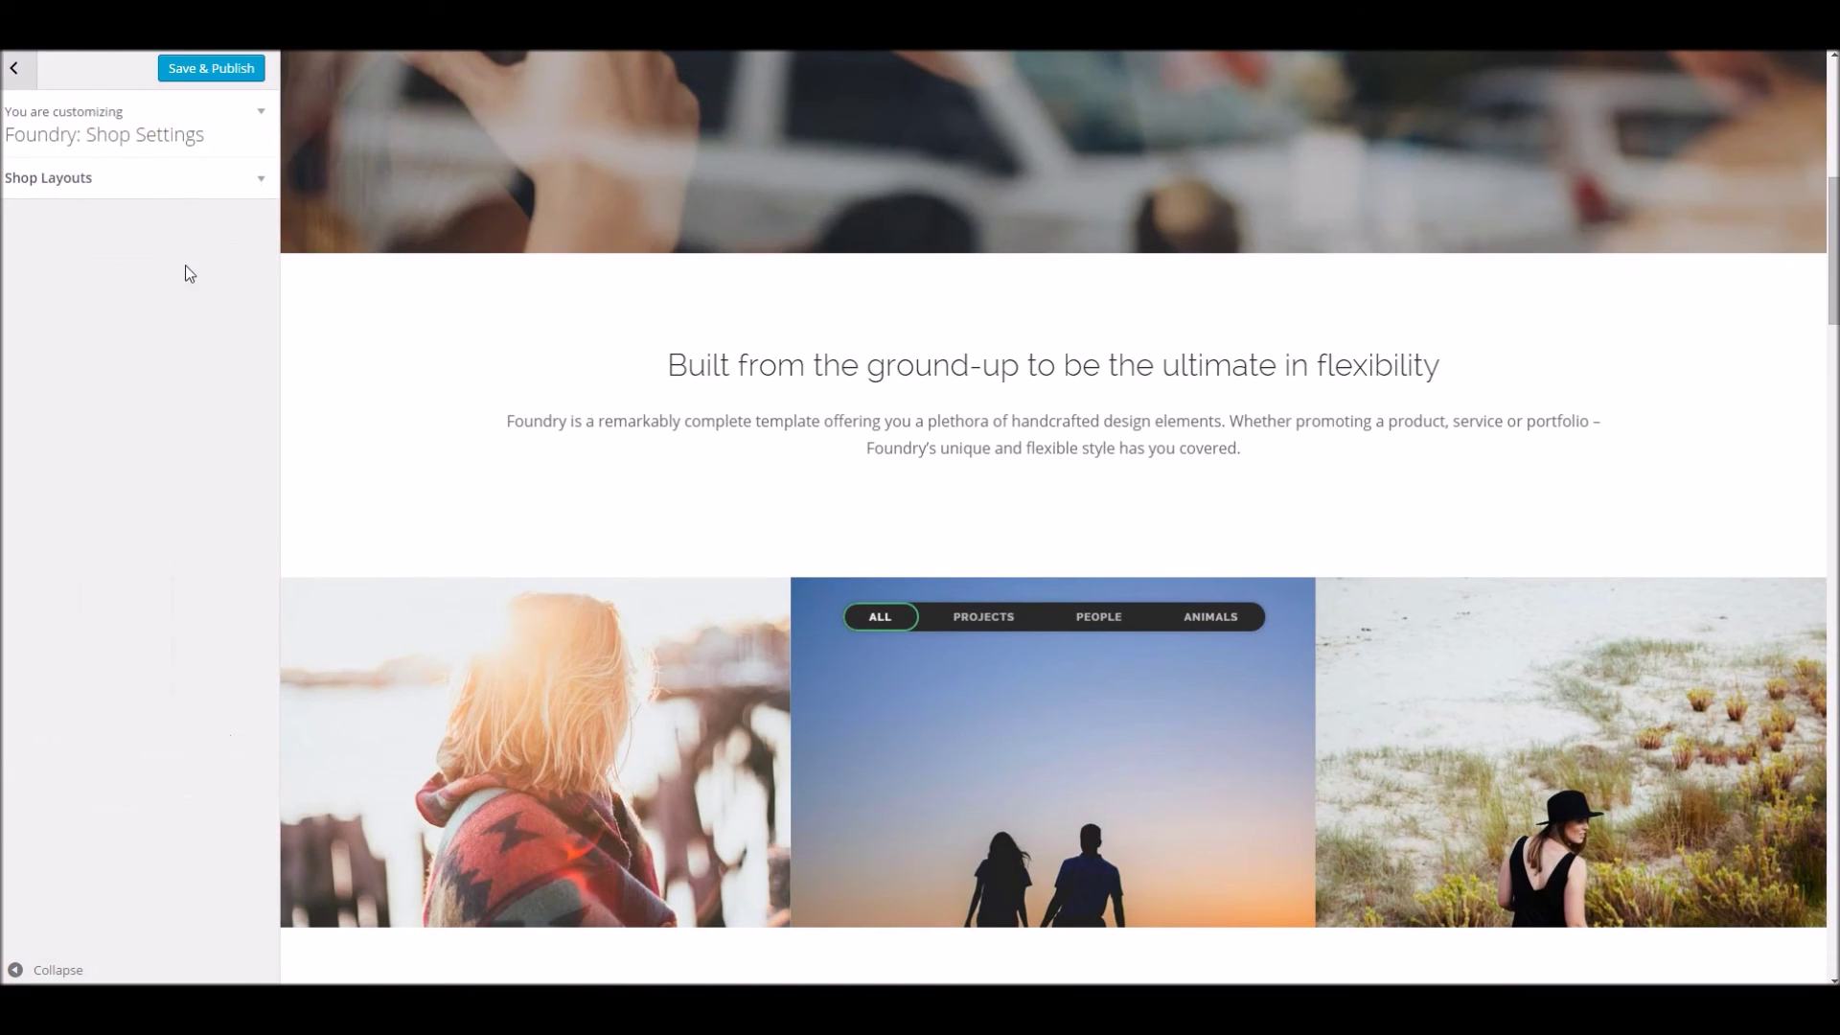
click(182, 190)
scroll(672, 322, up, 8)
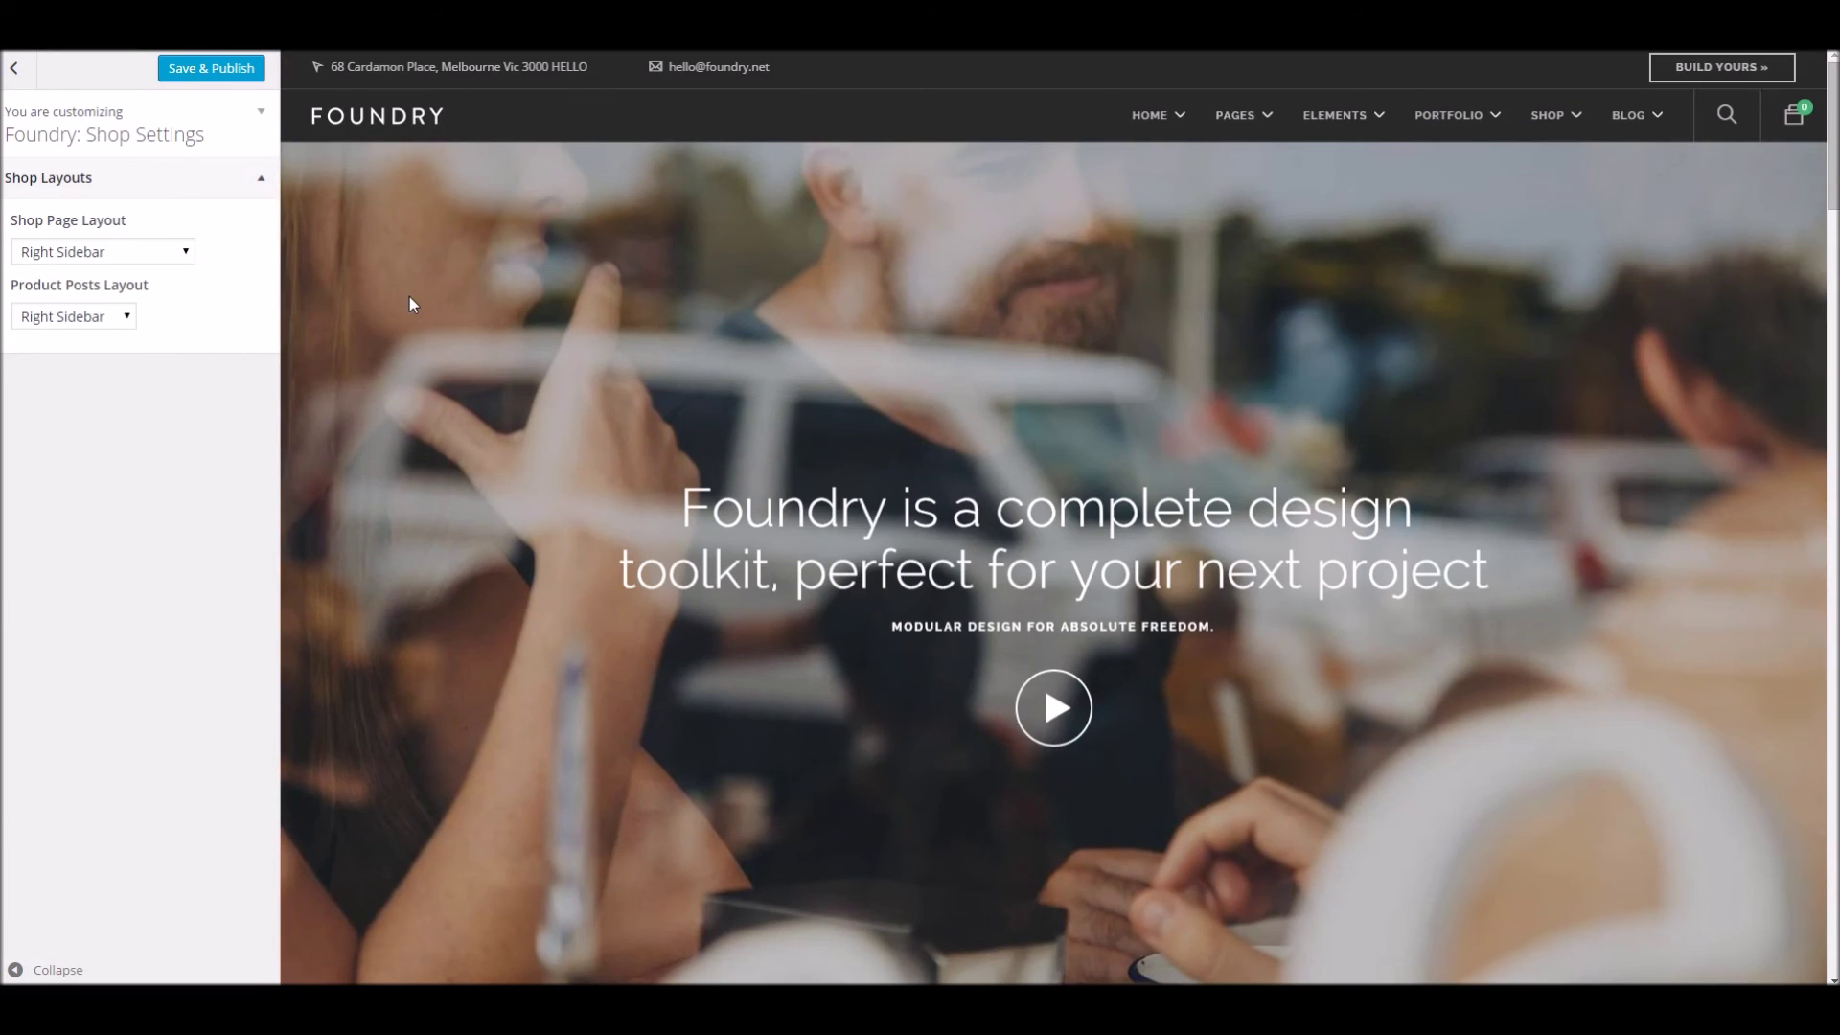
click(69, 252)
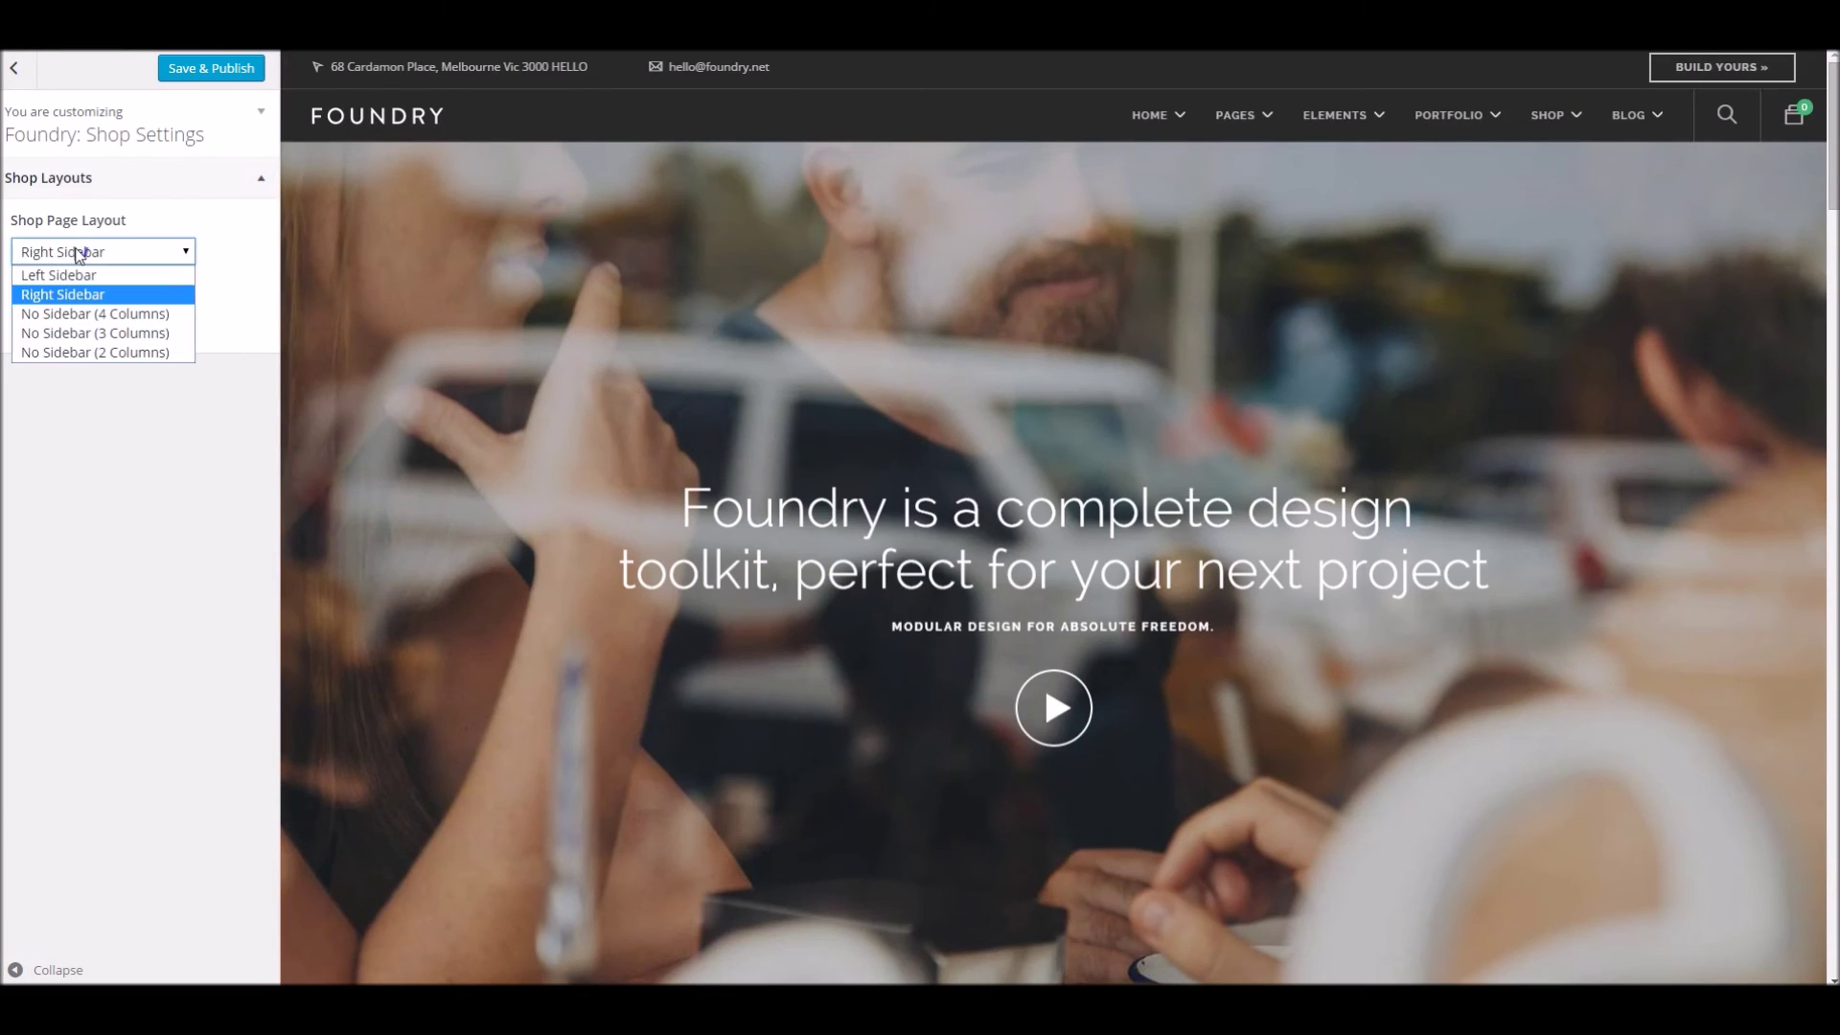
click(121, 370)
Set the Global Footer Layout to Agency Footer in the Footer Layout section of Foundry: Footer Settings
click(15, 75)
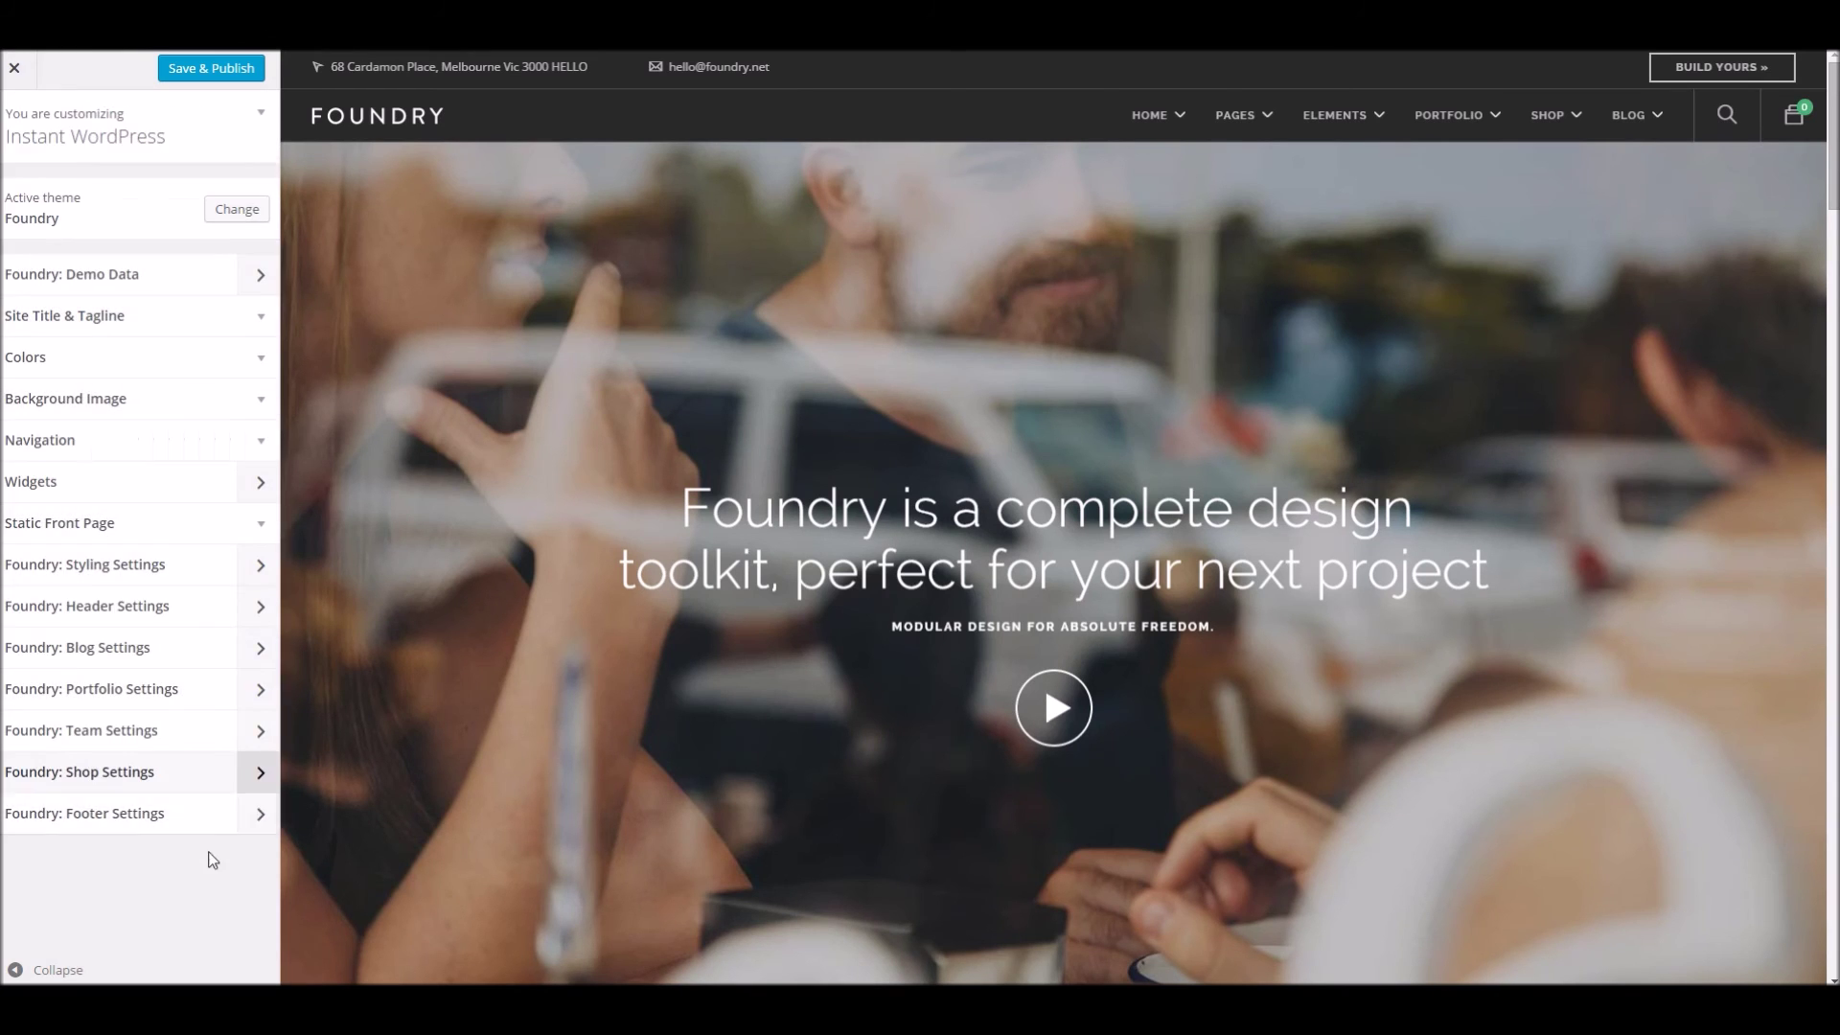
click(226, 815)
scroll(307, 487, down, 10)
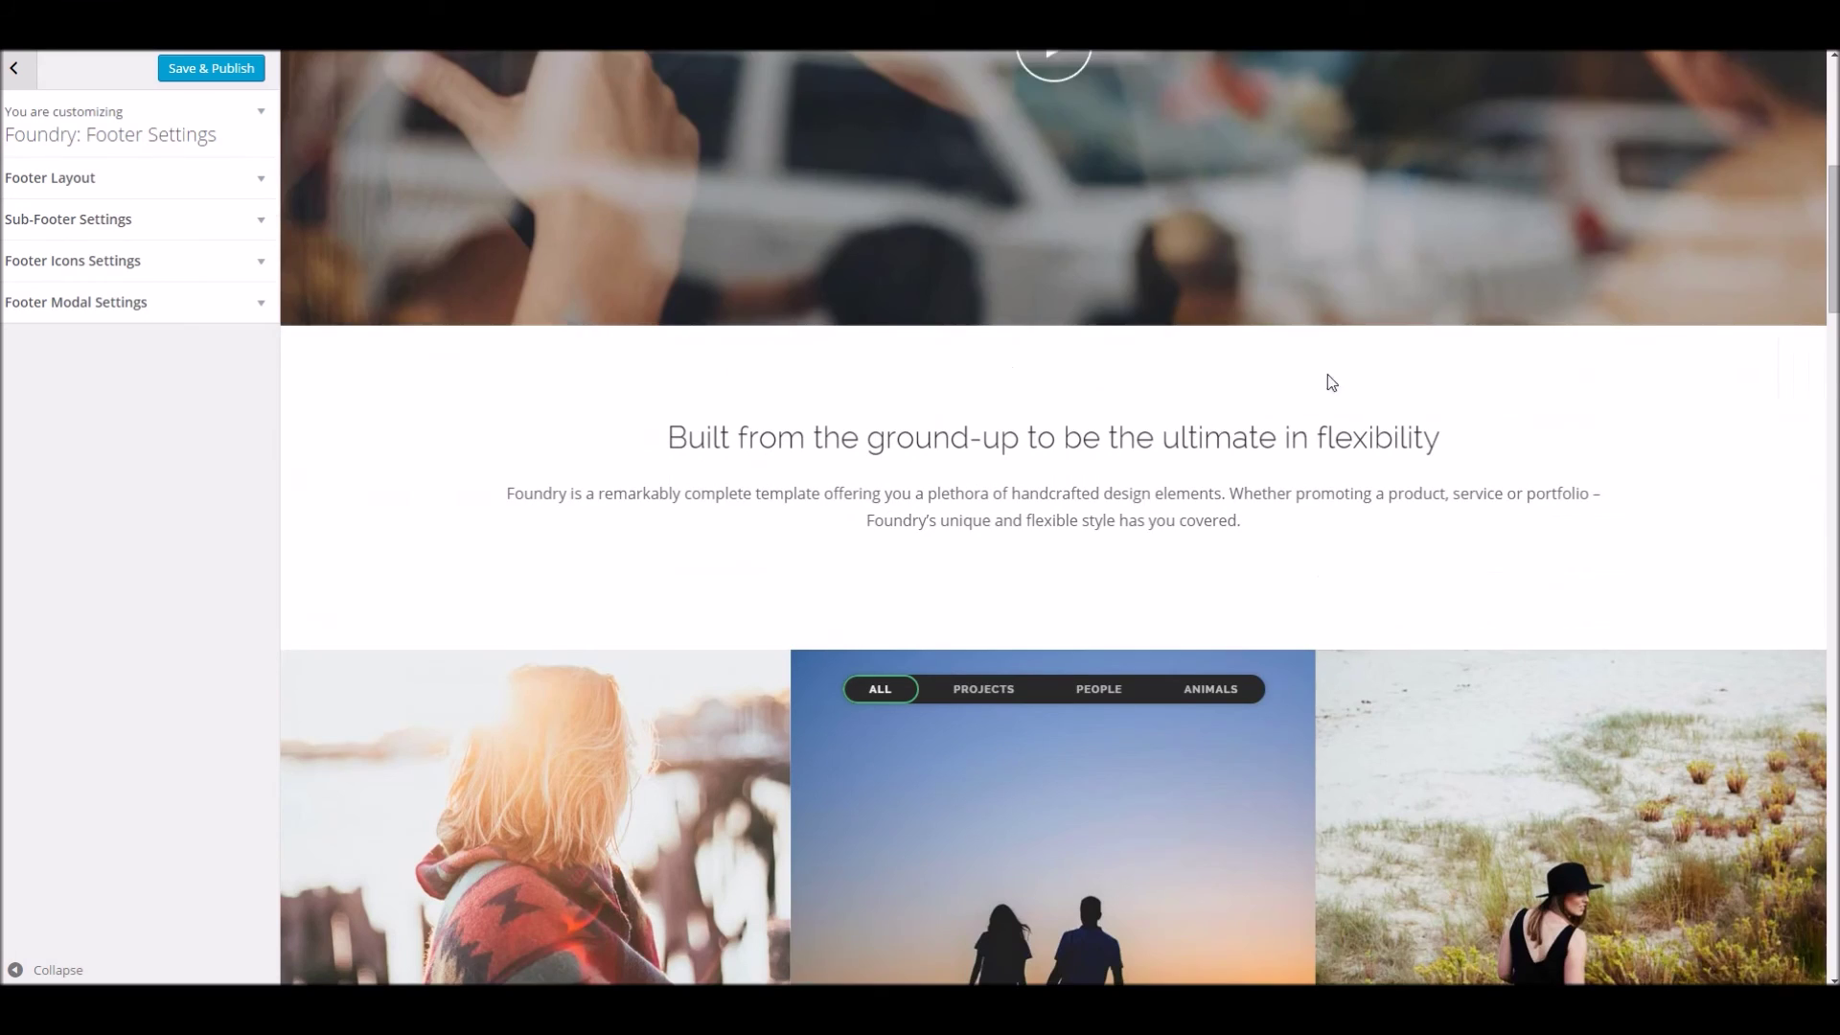
scroll(1834, 287, down, 15)
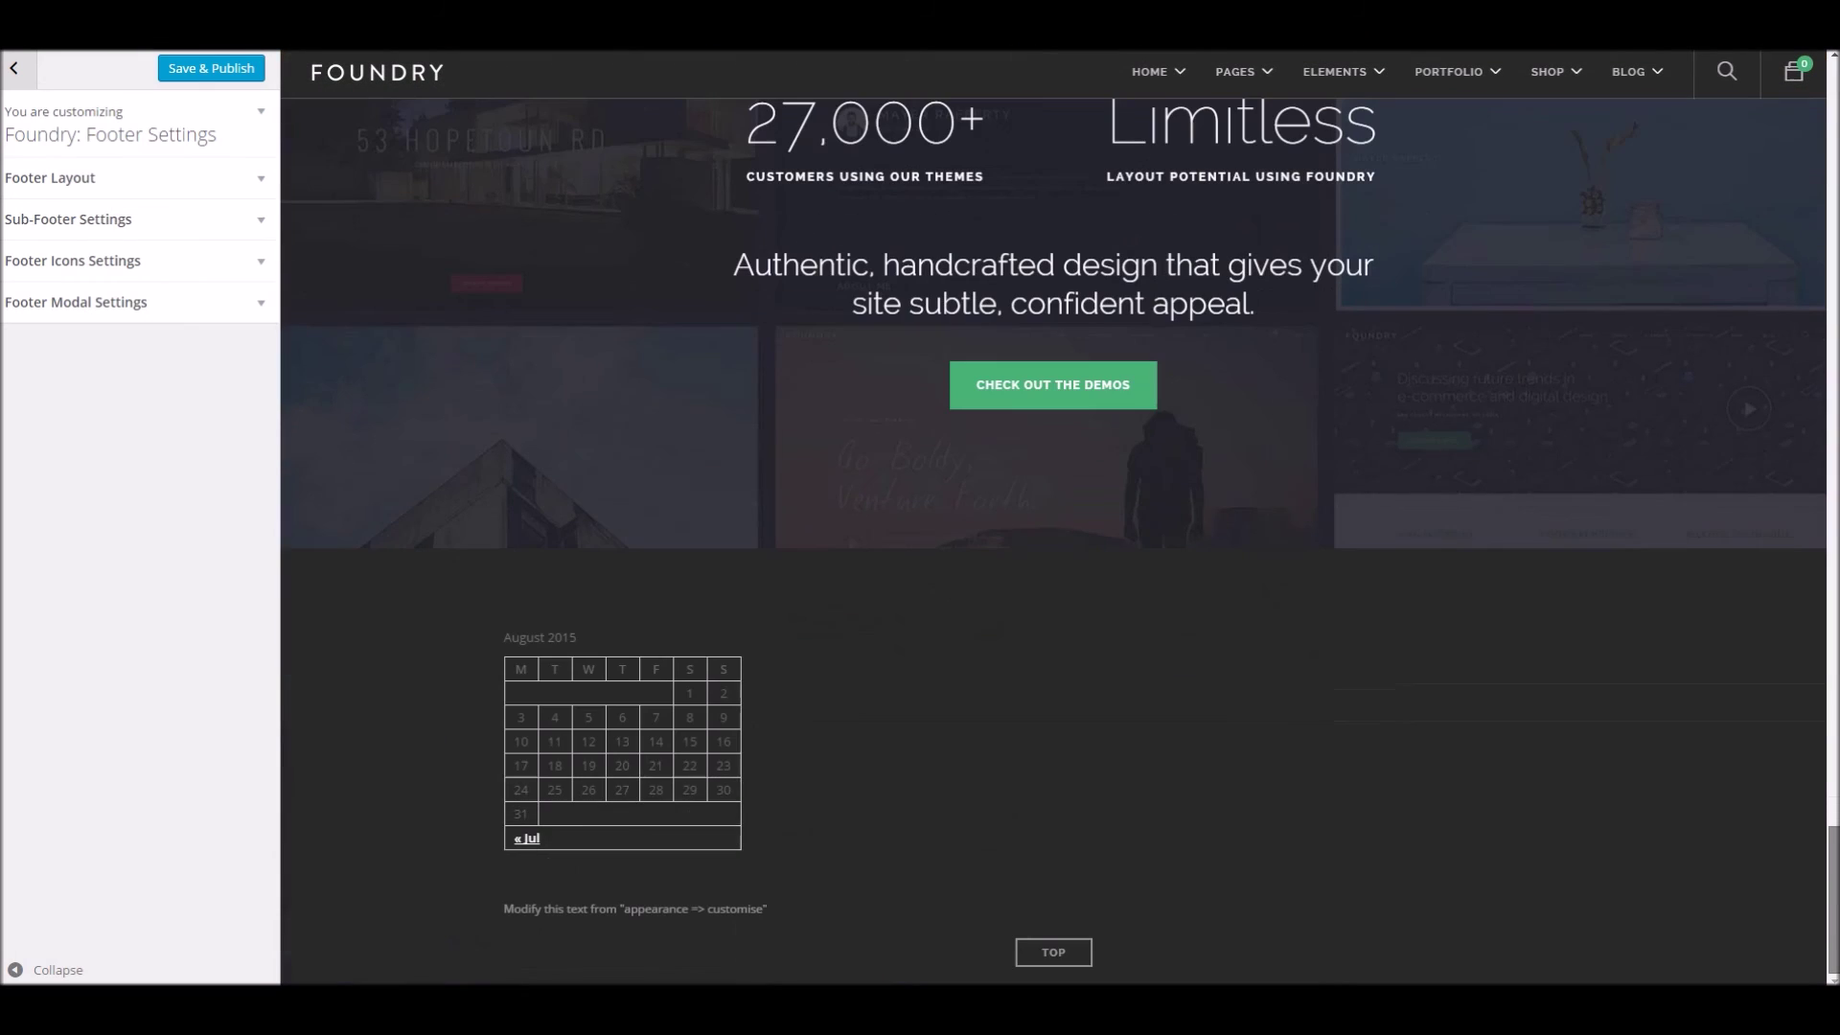
click(78, 182)
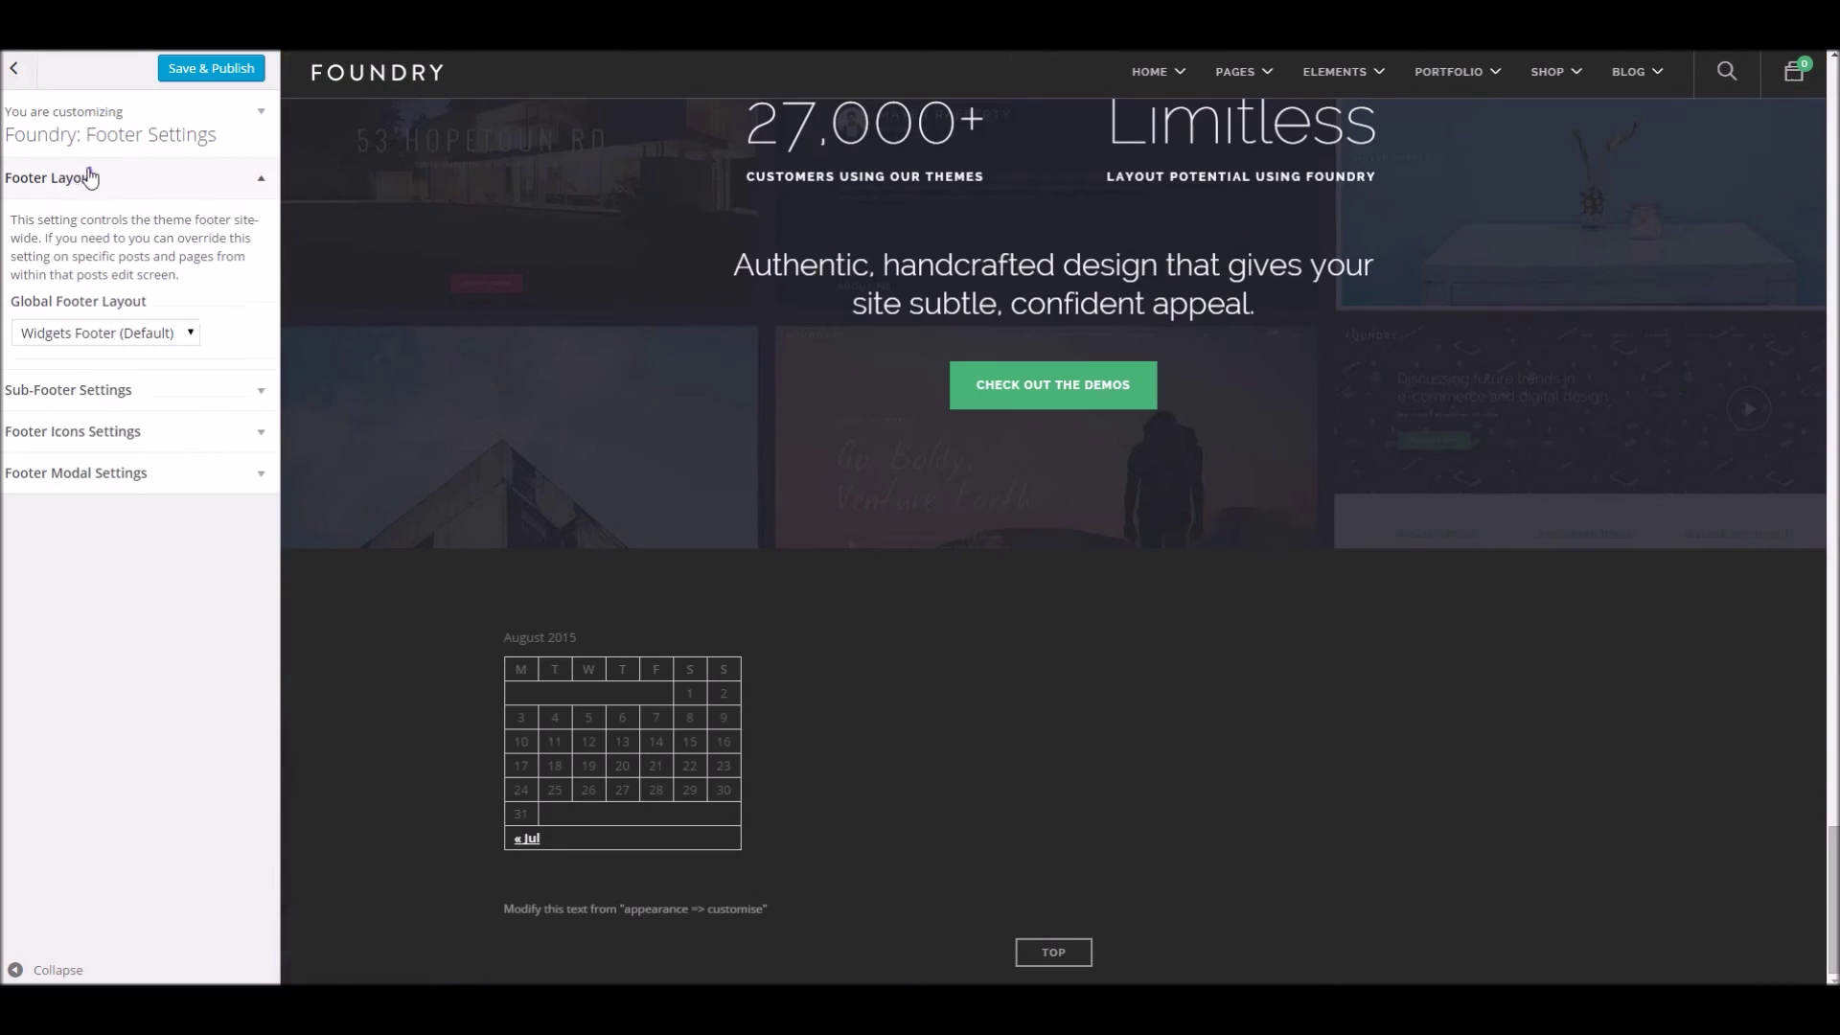
click(119, 334)
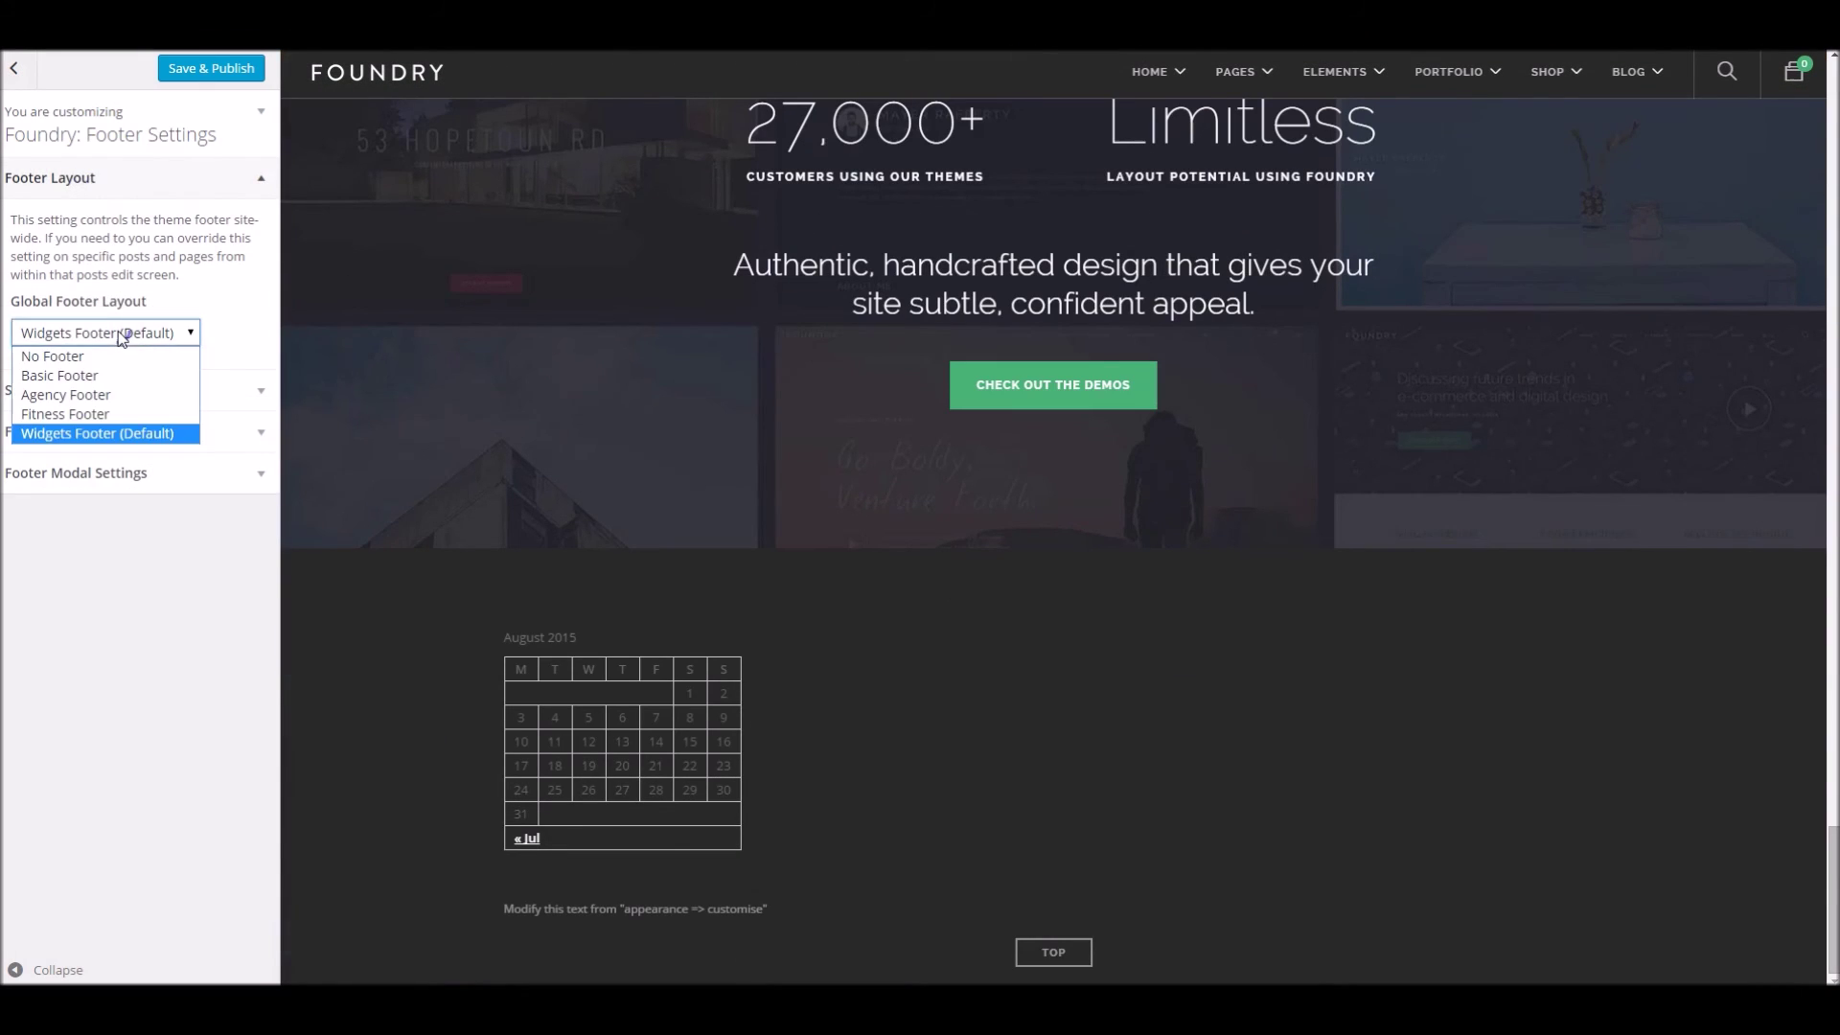
click(113, 395)
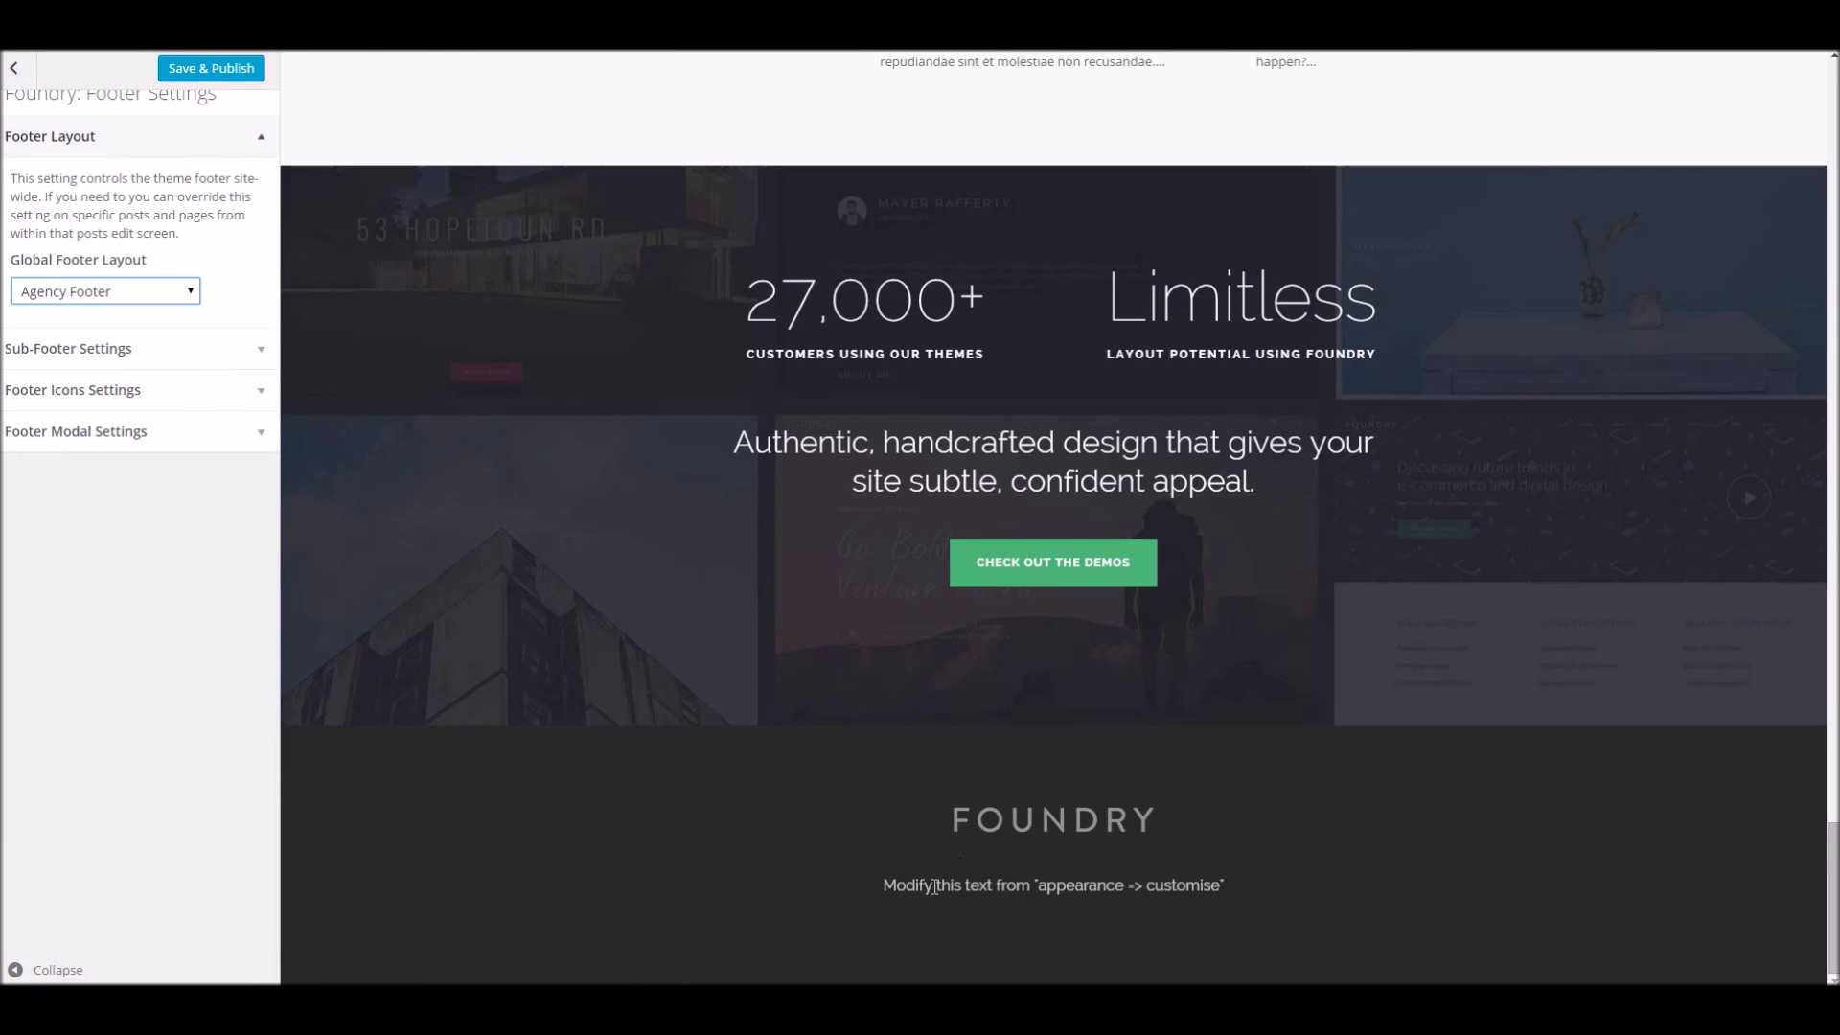
Append HELLO to the Copyright Message in Sub-Footer Settings
drag(934, 886, 1129, 892)
click(1113, 889)
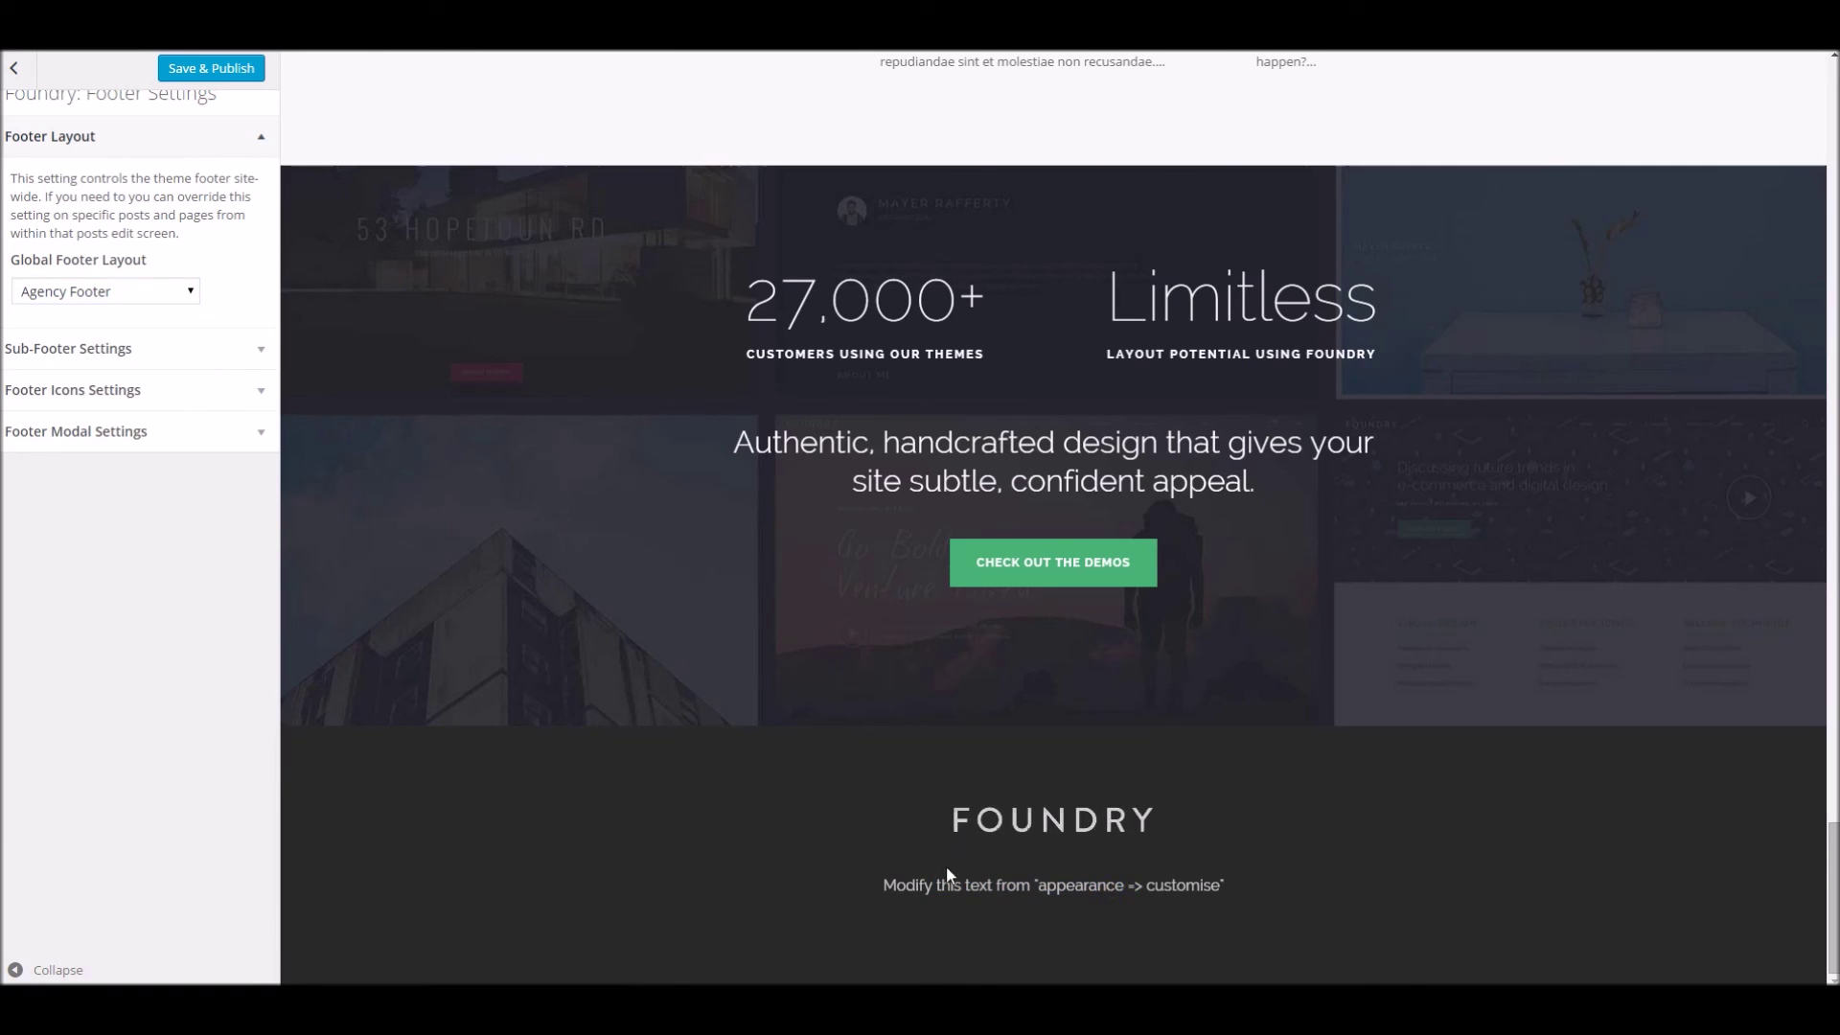
click(207, 351)
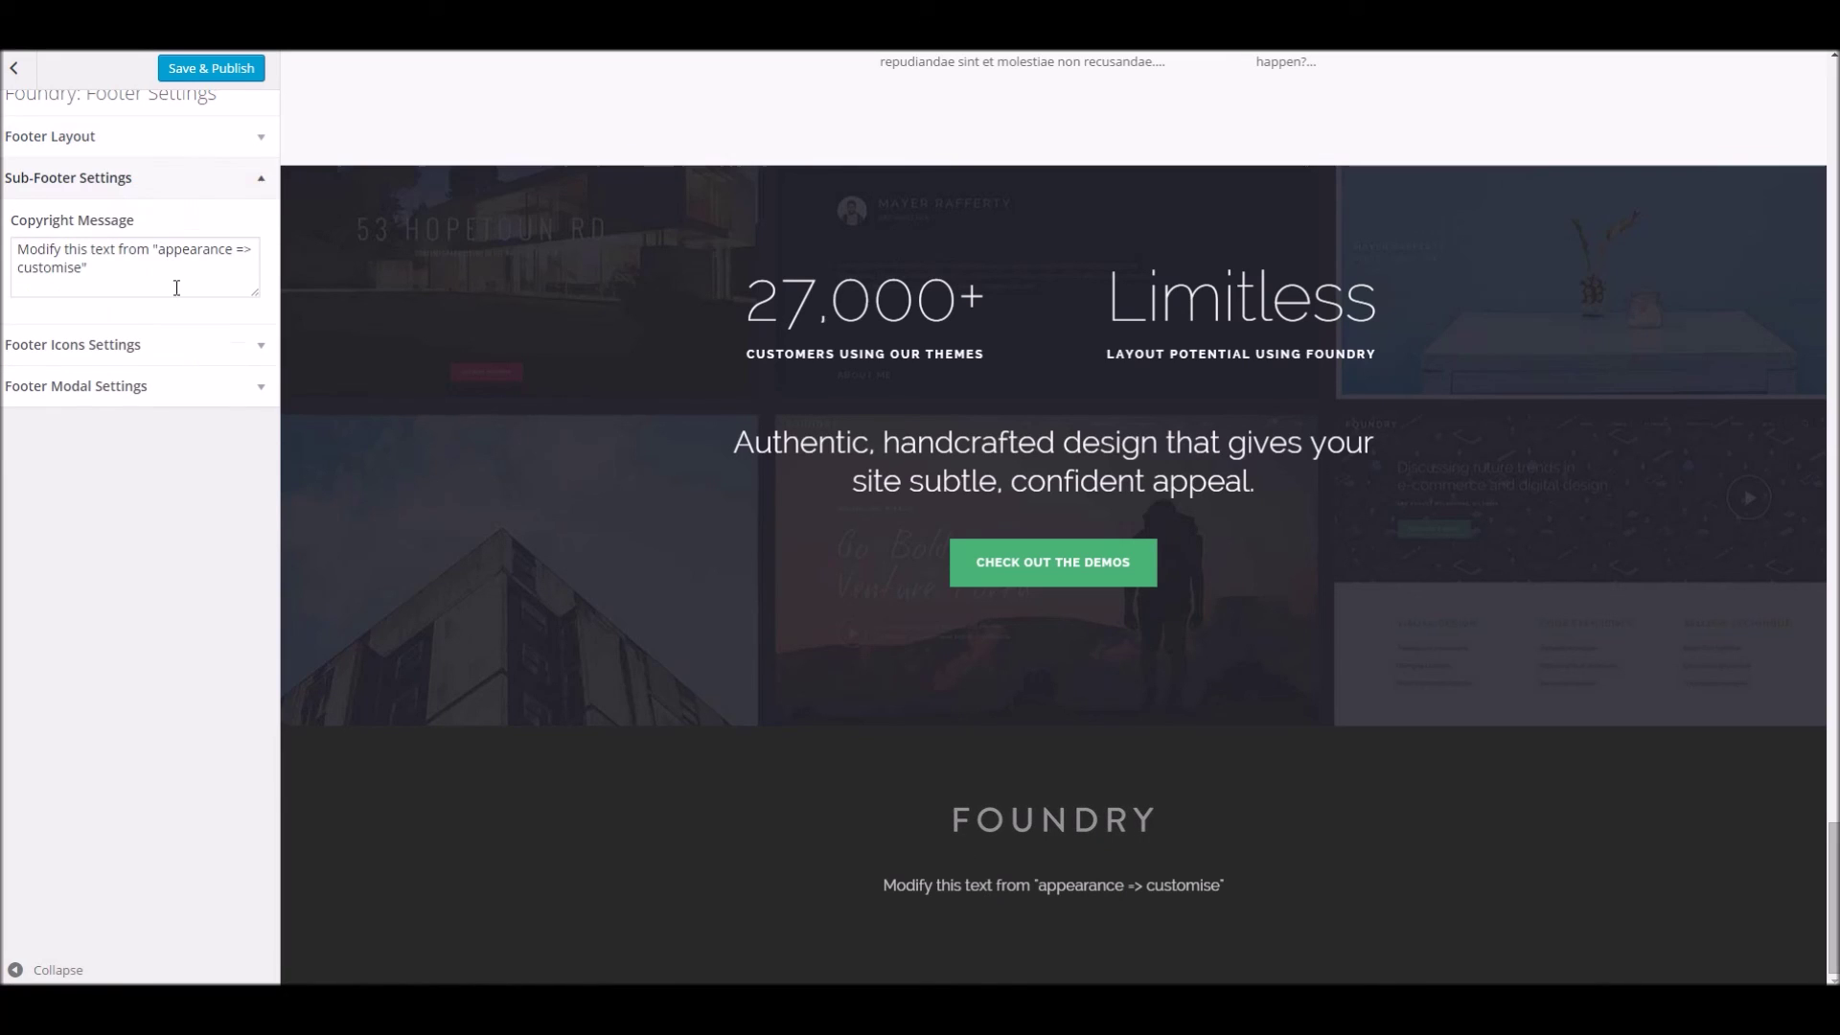
triple_click(142, 274)
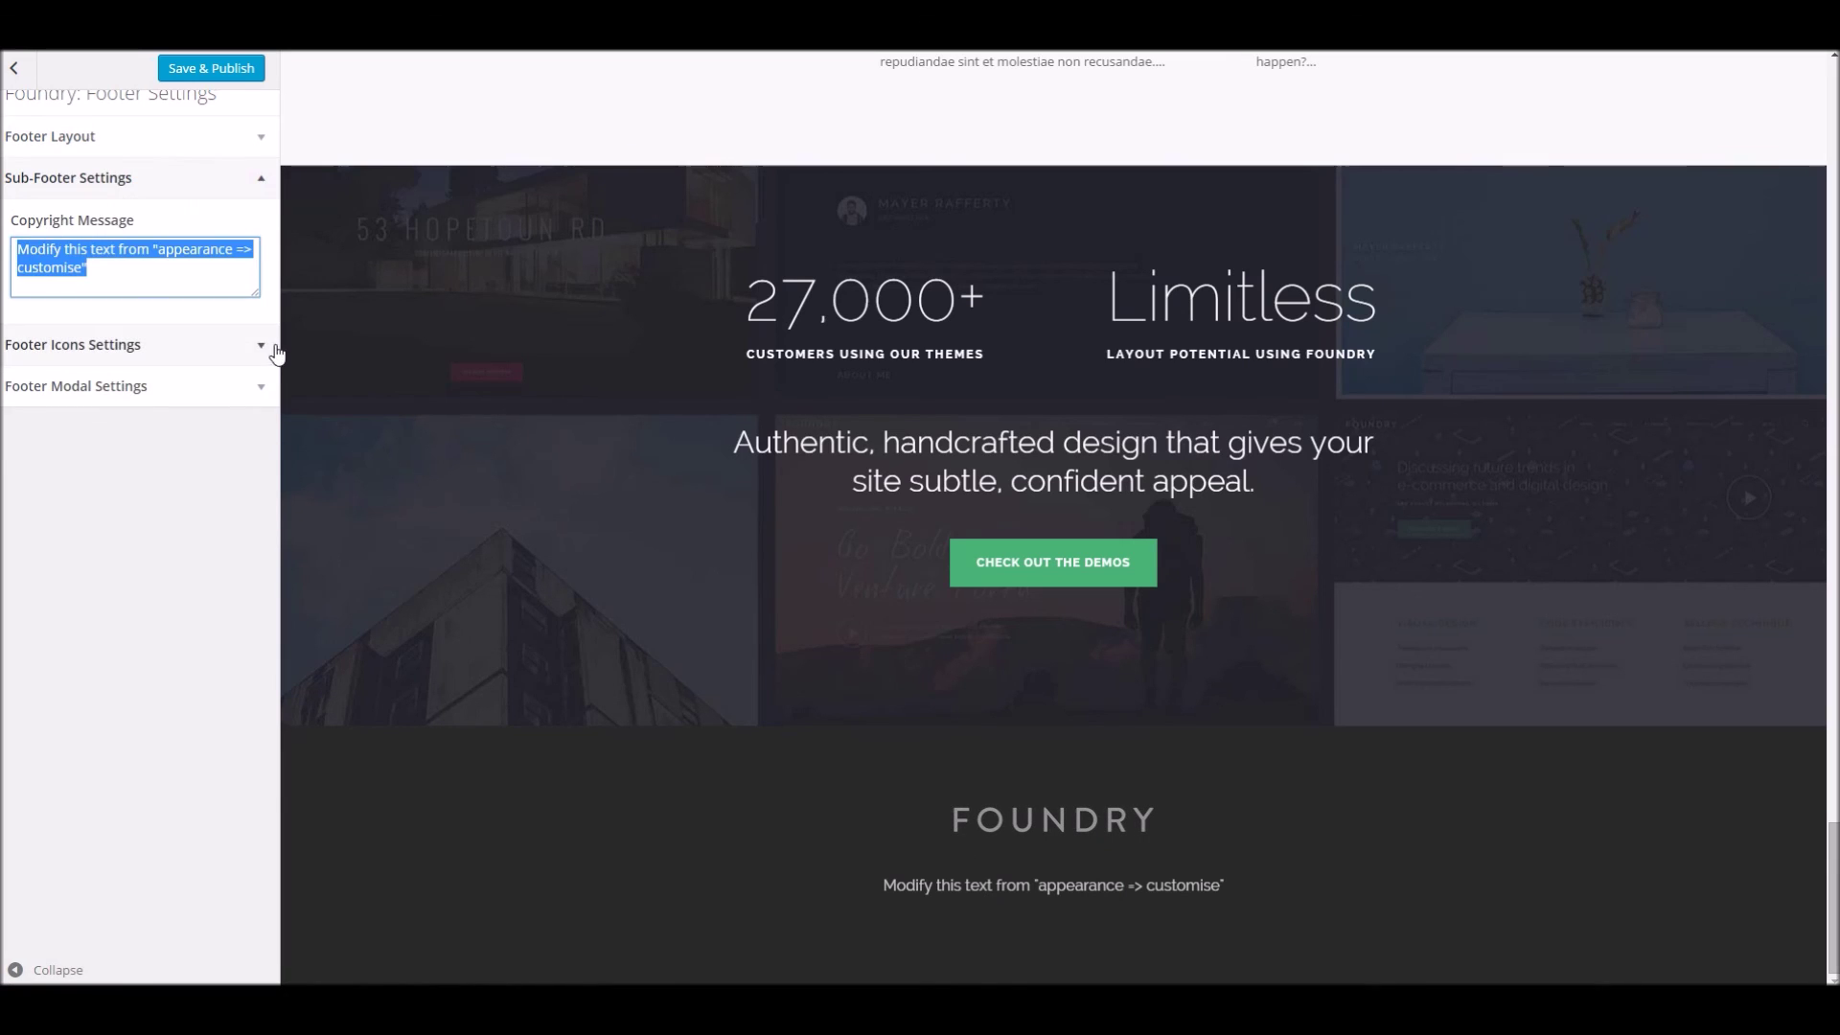
click(144, 267)
text(HELLO)
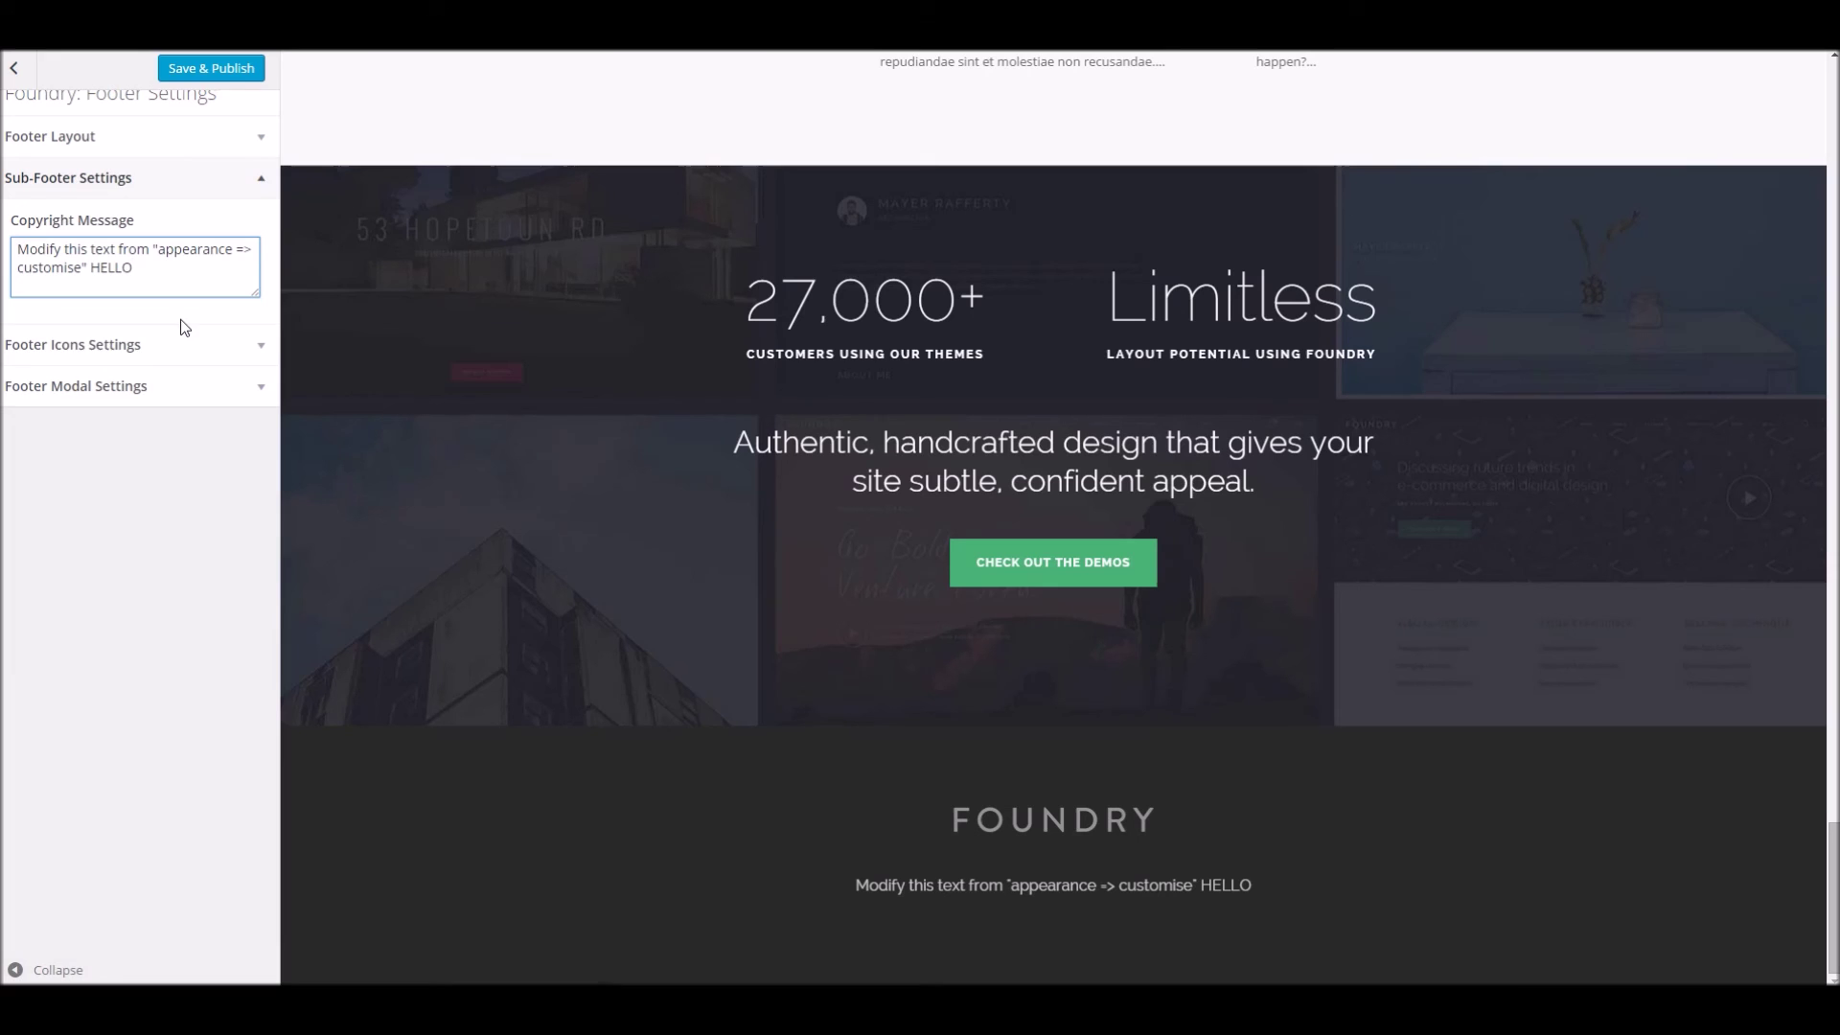
Set Footer Social Icon 1 to Angle-double-right and Footer Social URL 1 to # in Footer Icons Settings
click(206, 345)
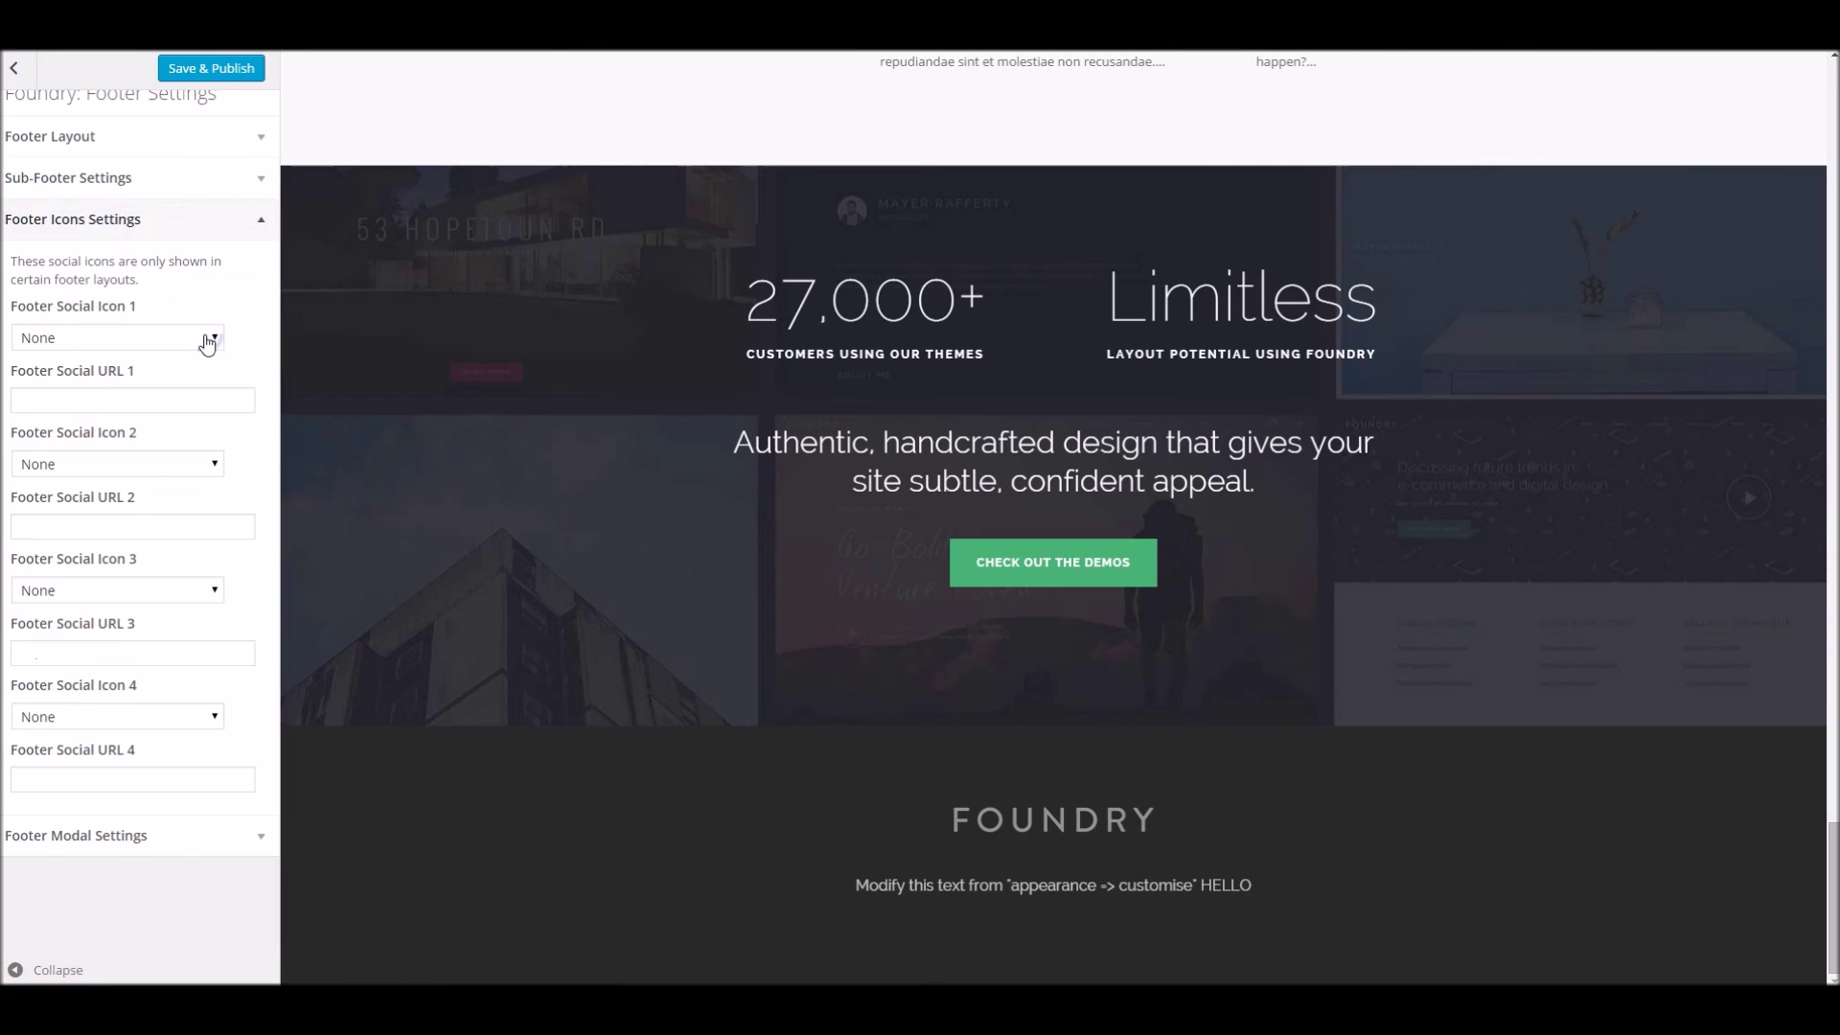
click(188, 342)
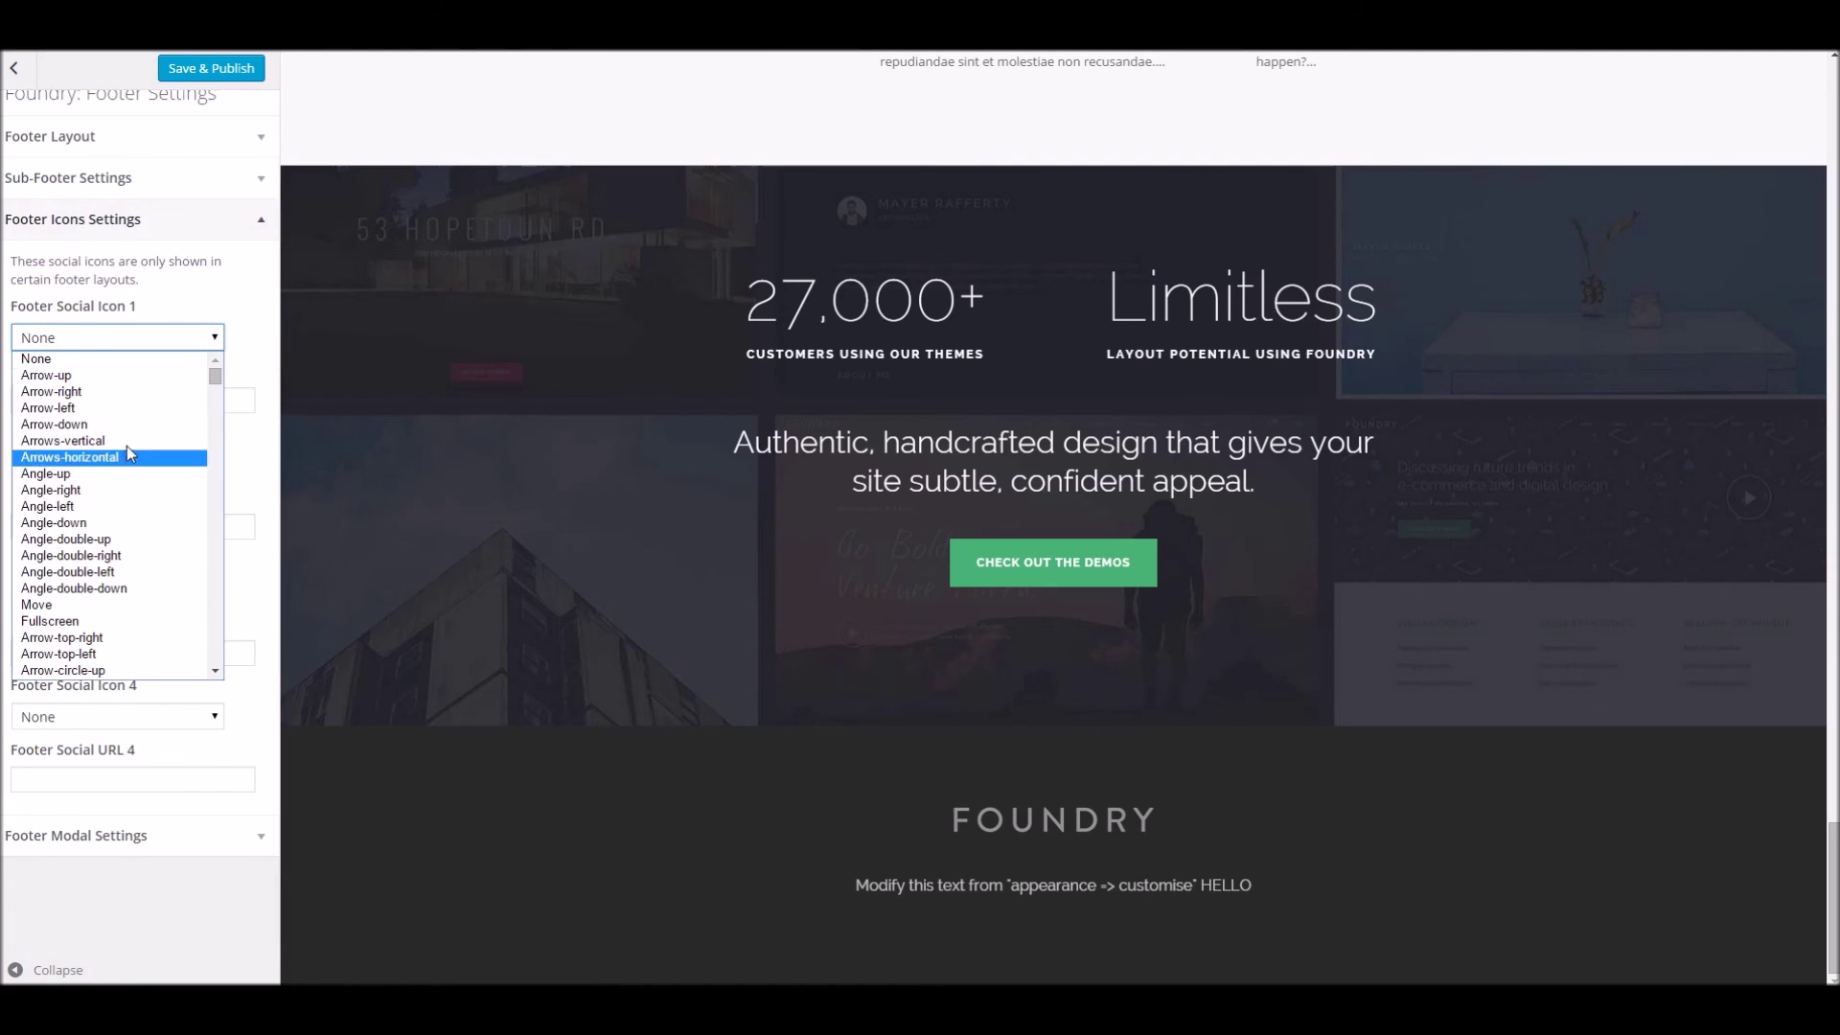
click(120, 563)
click(120, 408)
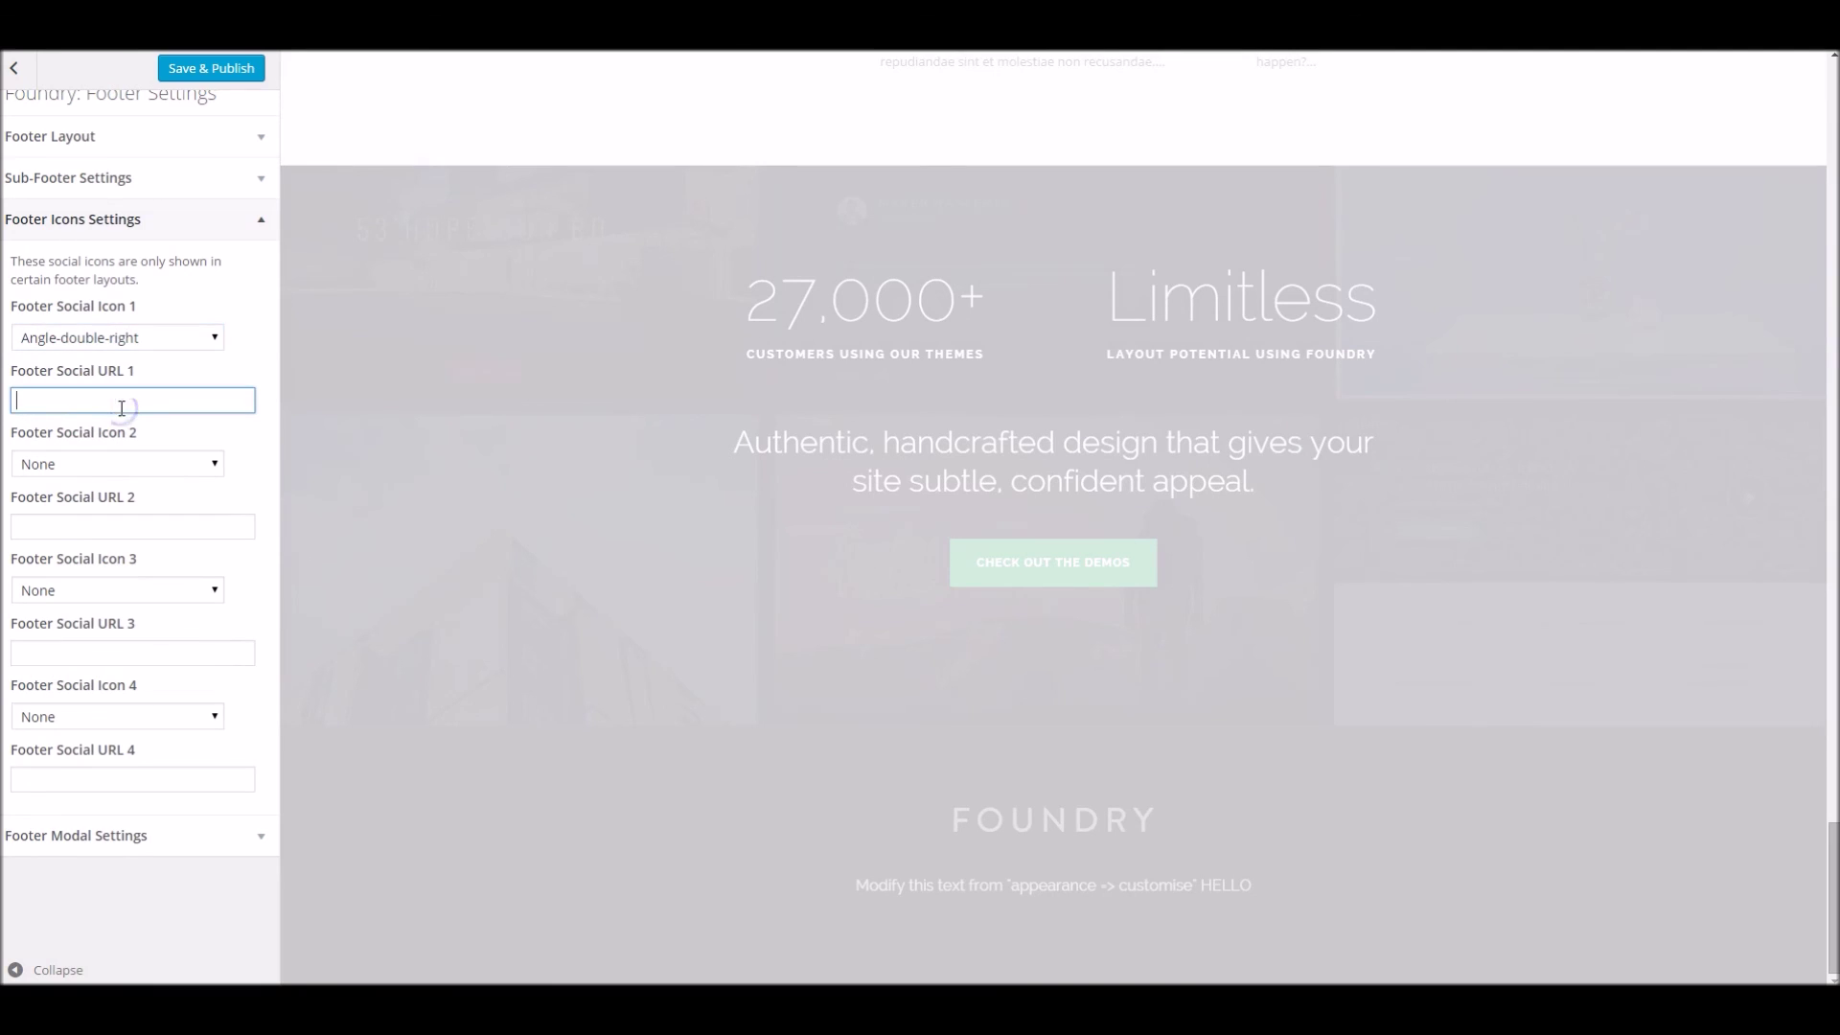
text(#)
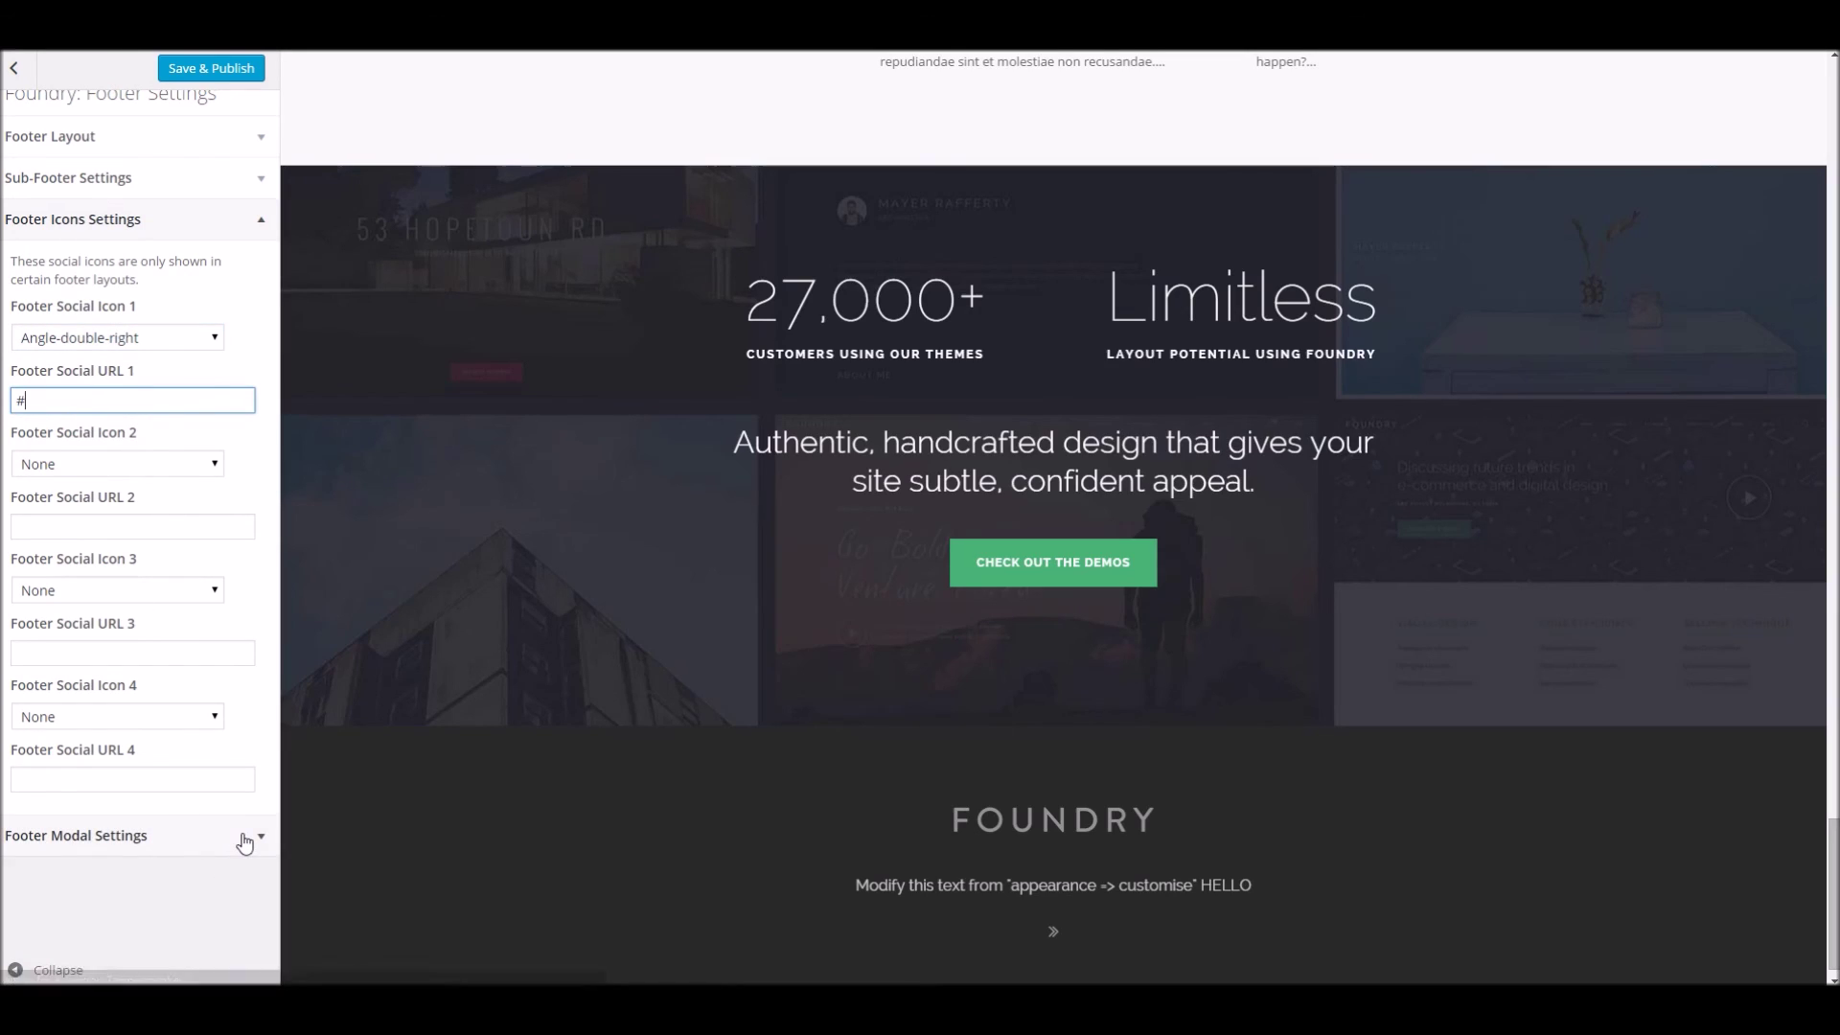
Expand Footer Modal Settings to view the modal content and cookie name options, and return to the main customizer list
click(245, 833)
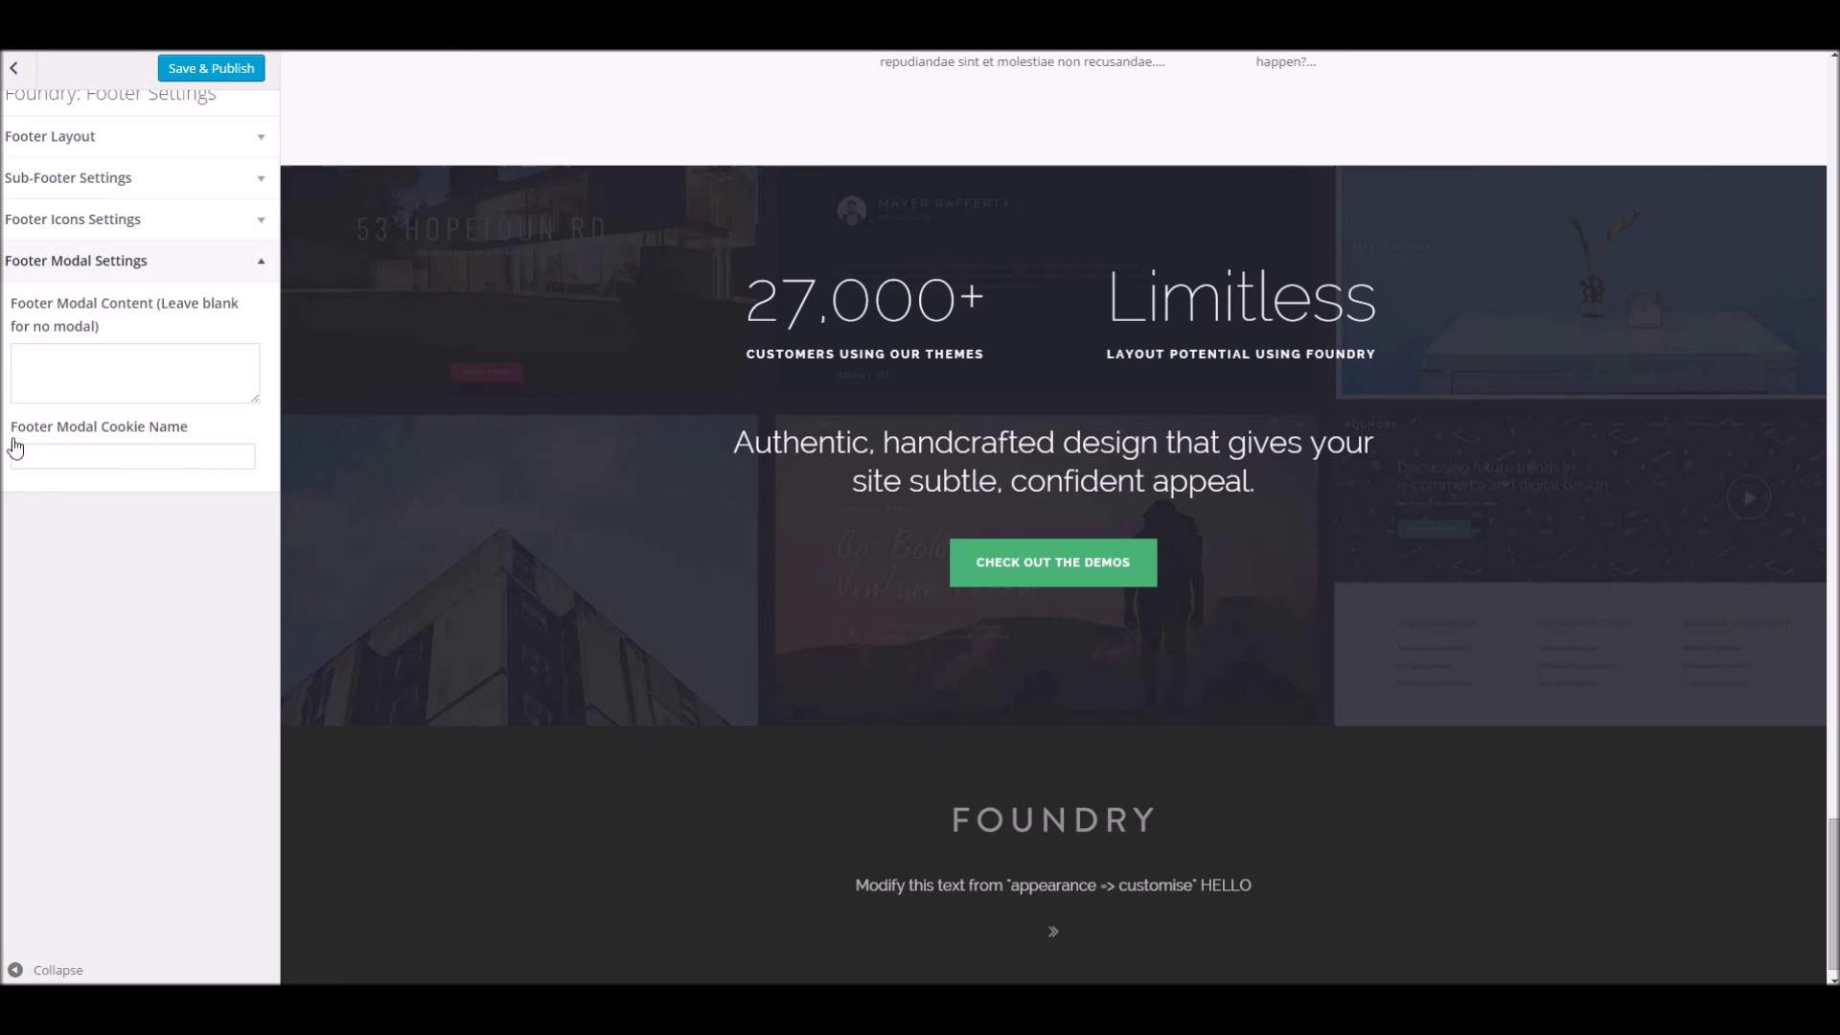
scroll(307, 423, up, 15)
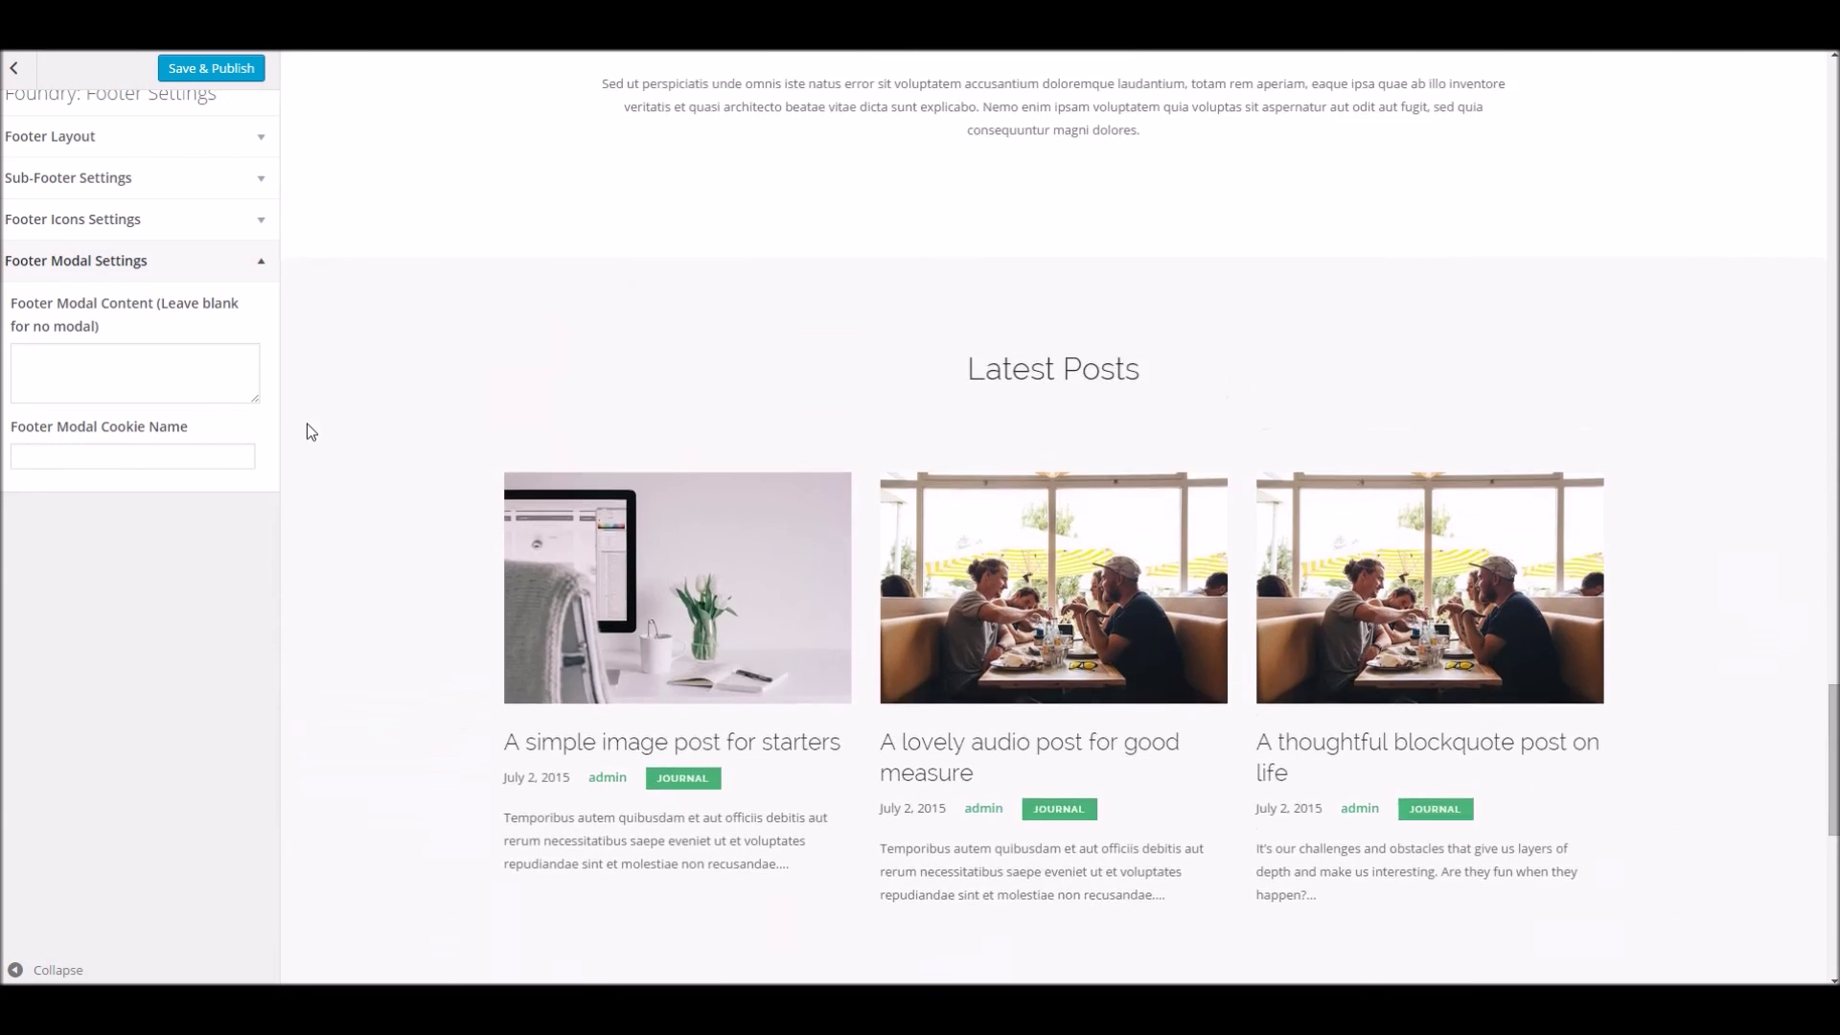
scroll(307, 424, up, 8)
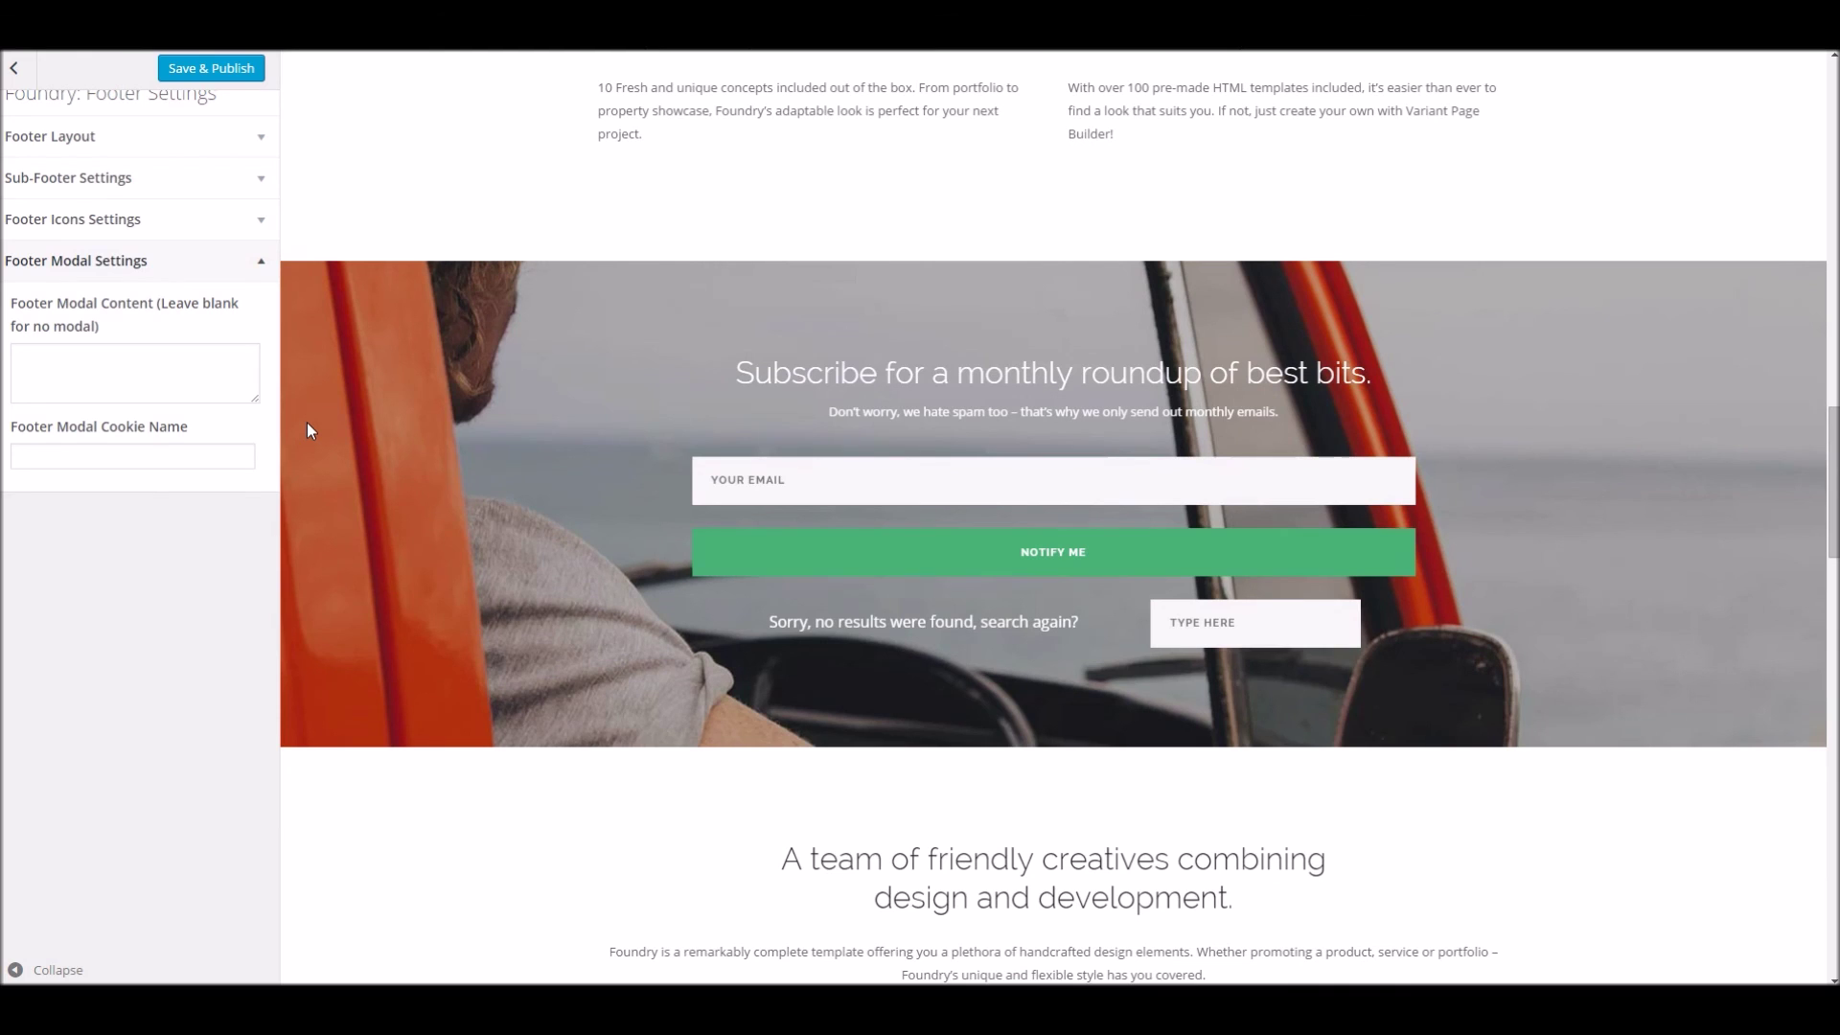
scroll(306, 423, up, 7)
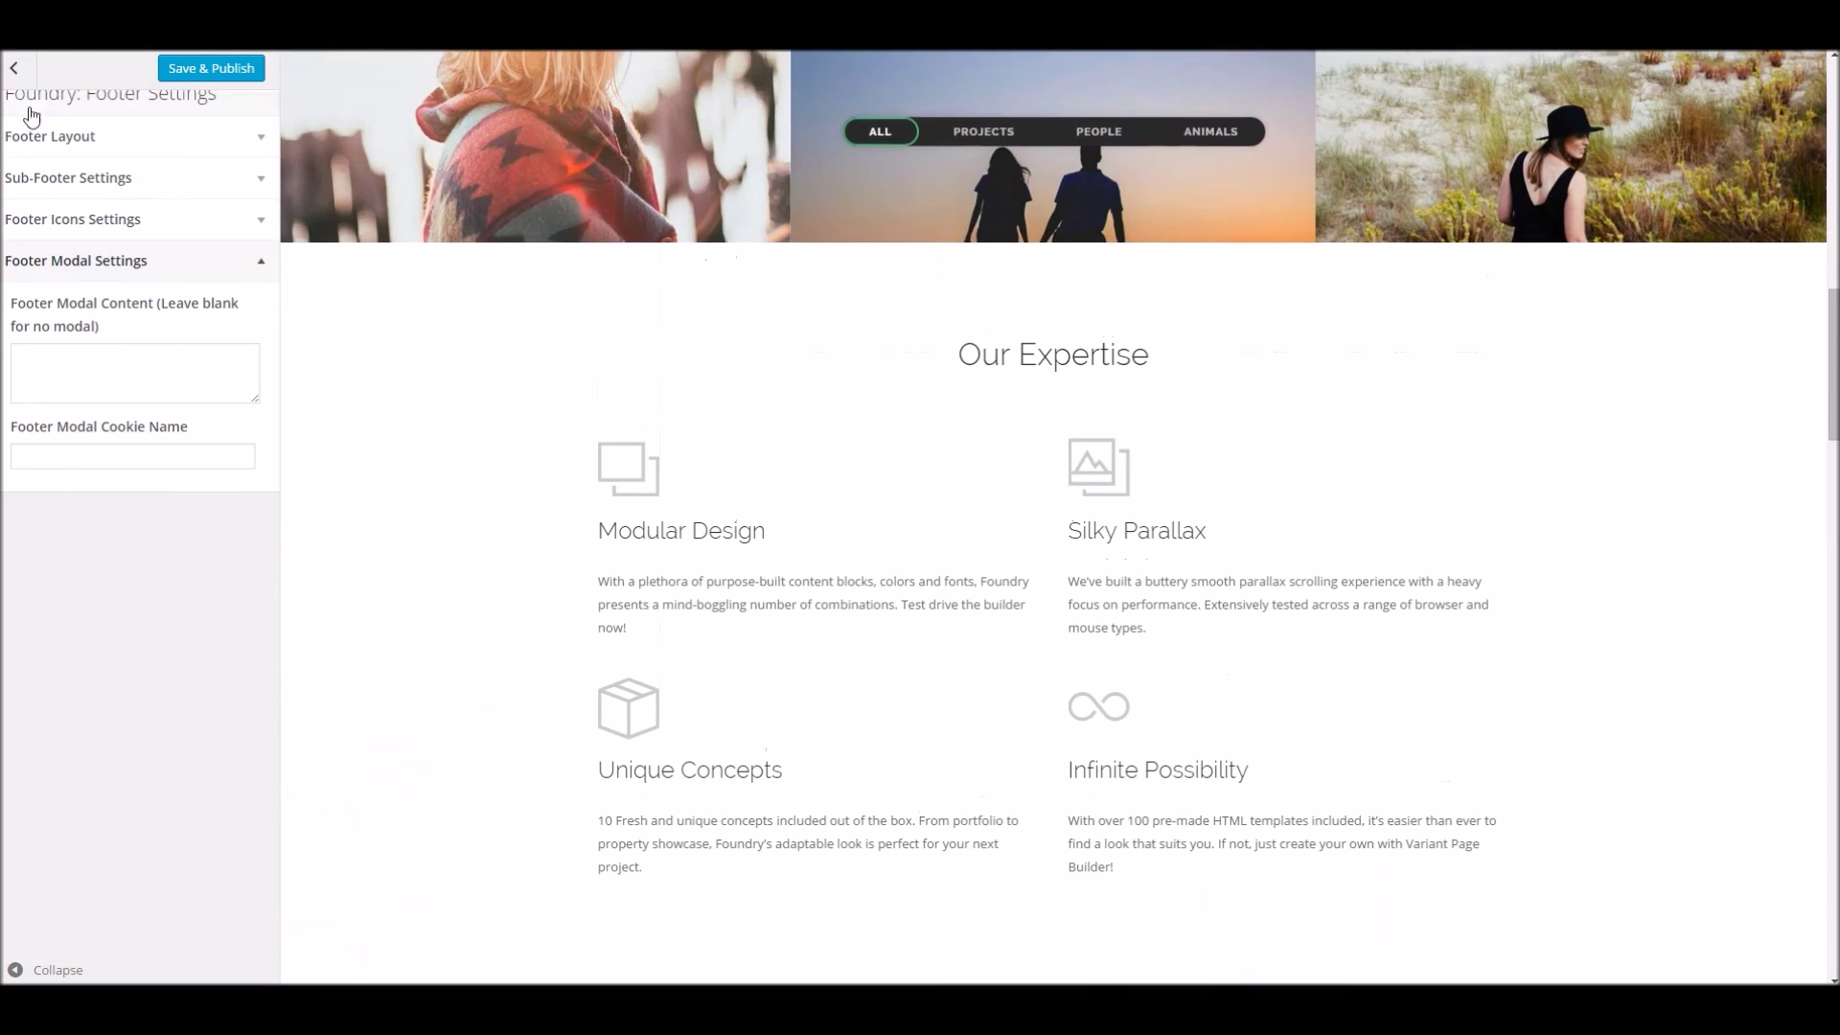
click(15, 68)
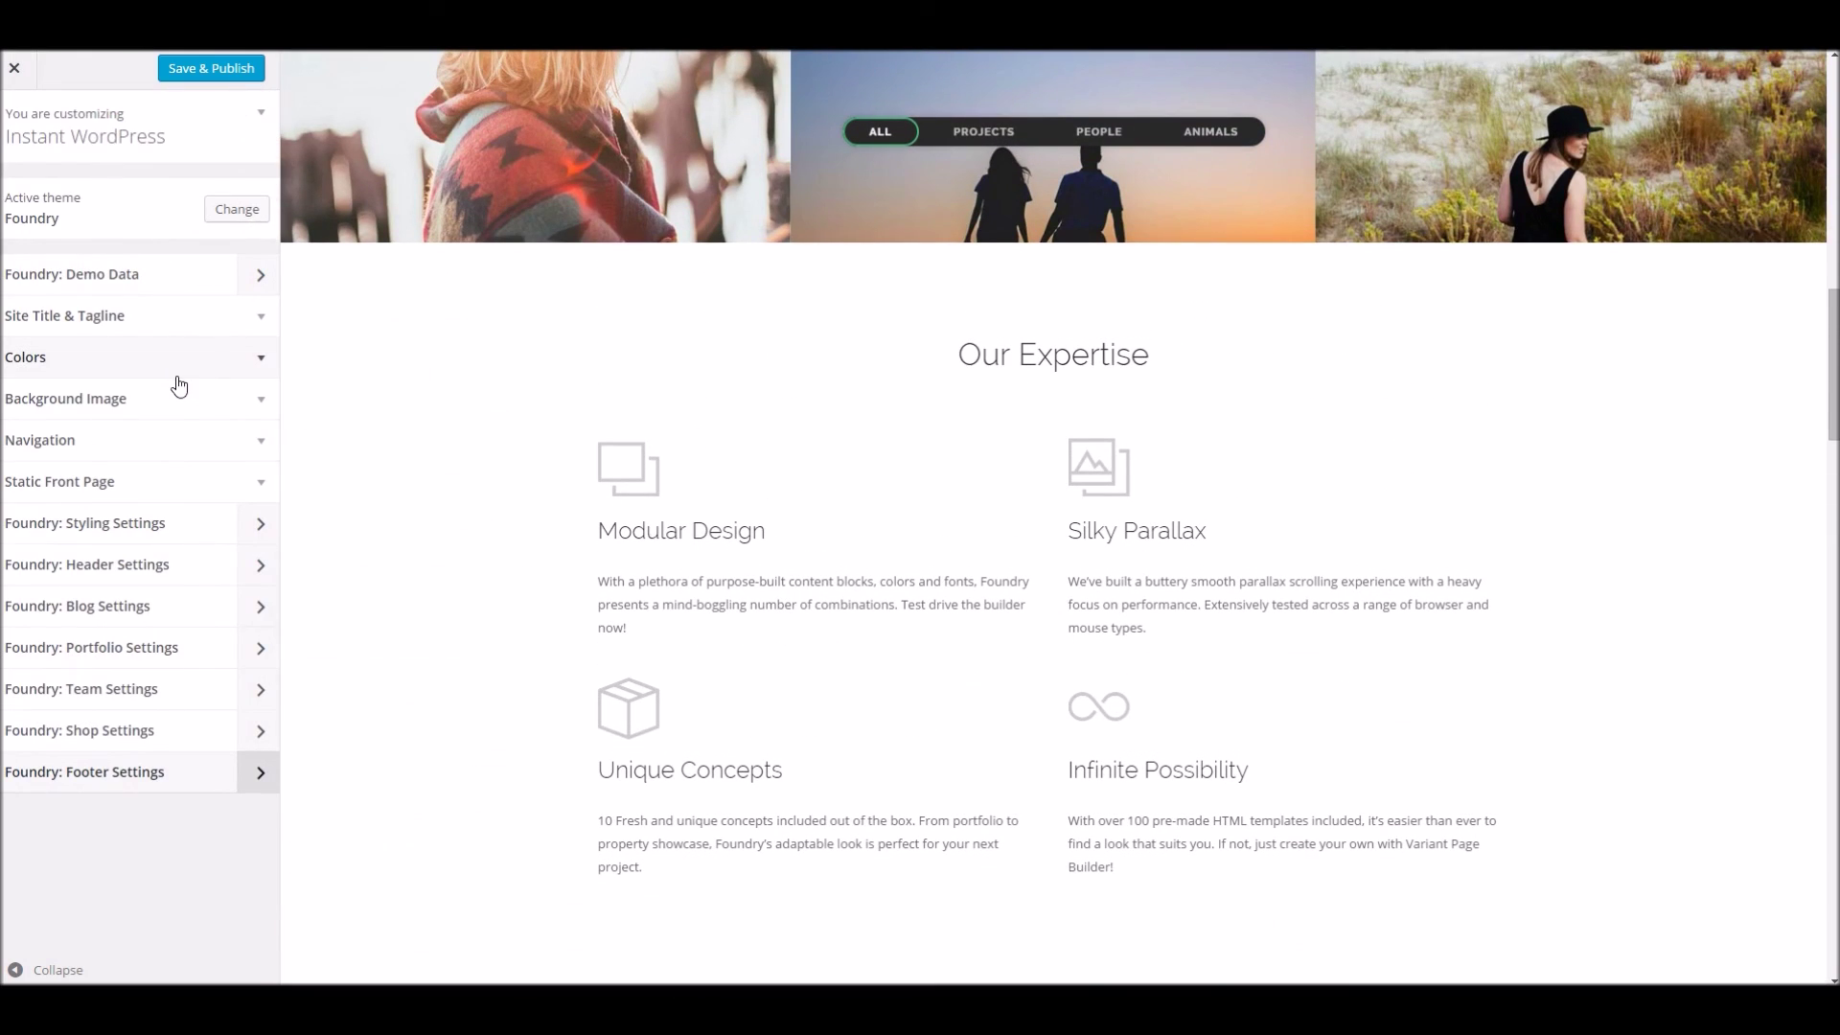